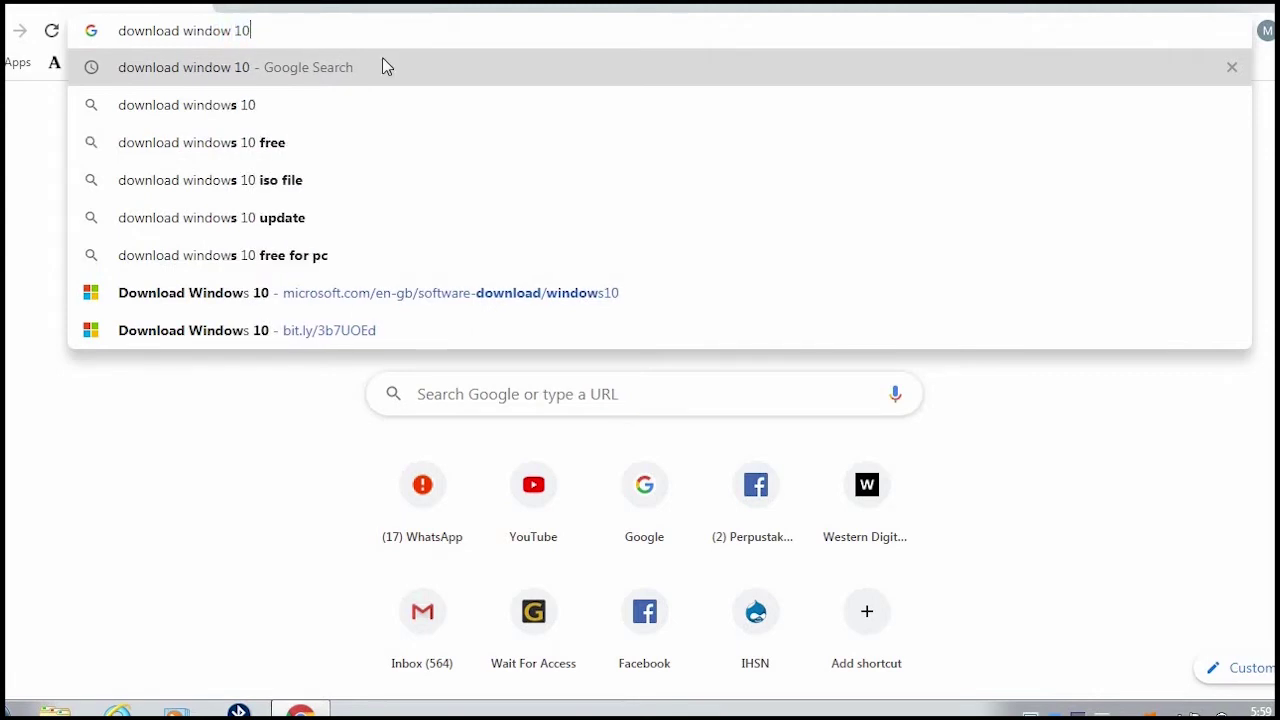
Search 'download window 10', then download and launch the media creation tool from Microsoft's page.
left_click(382, 58)
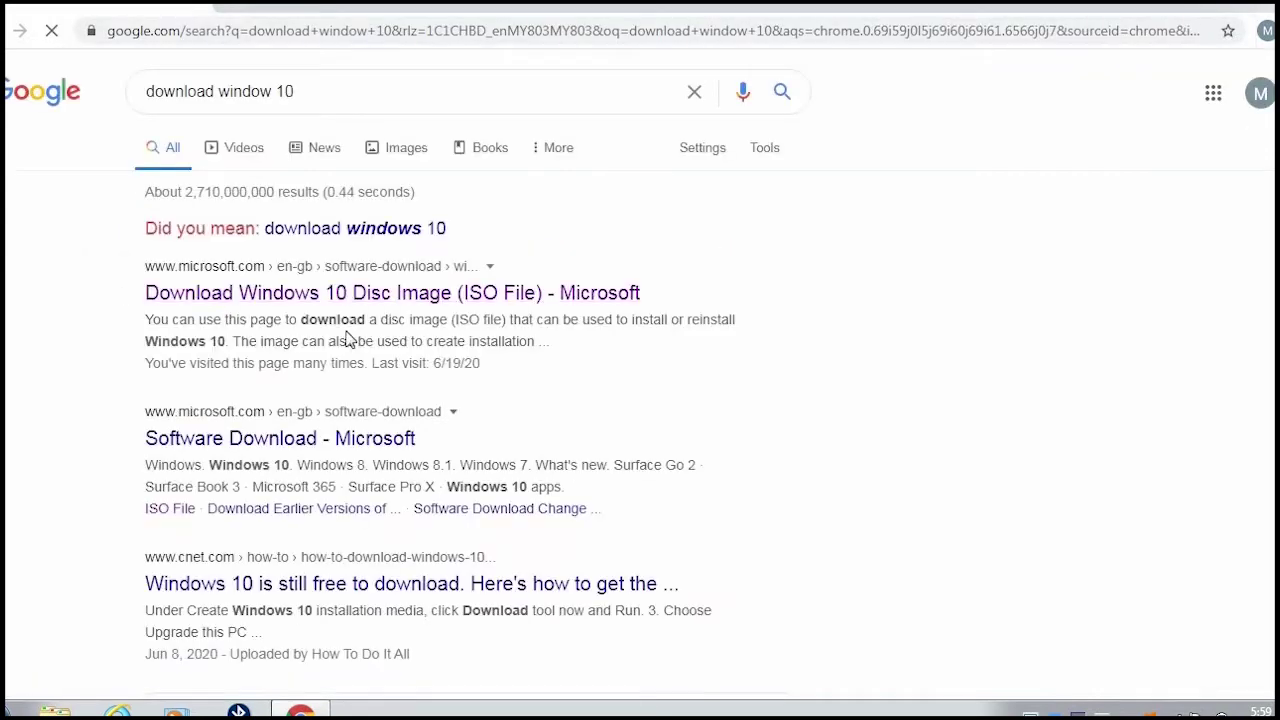
left_click(349, 302)
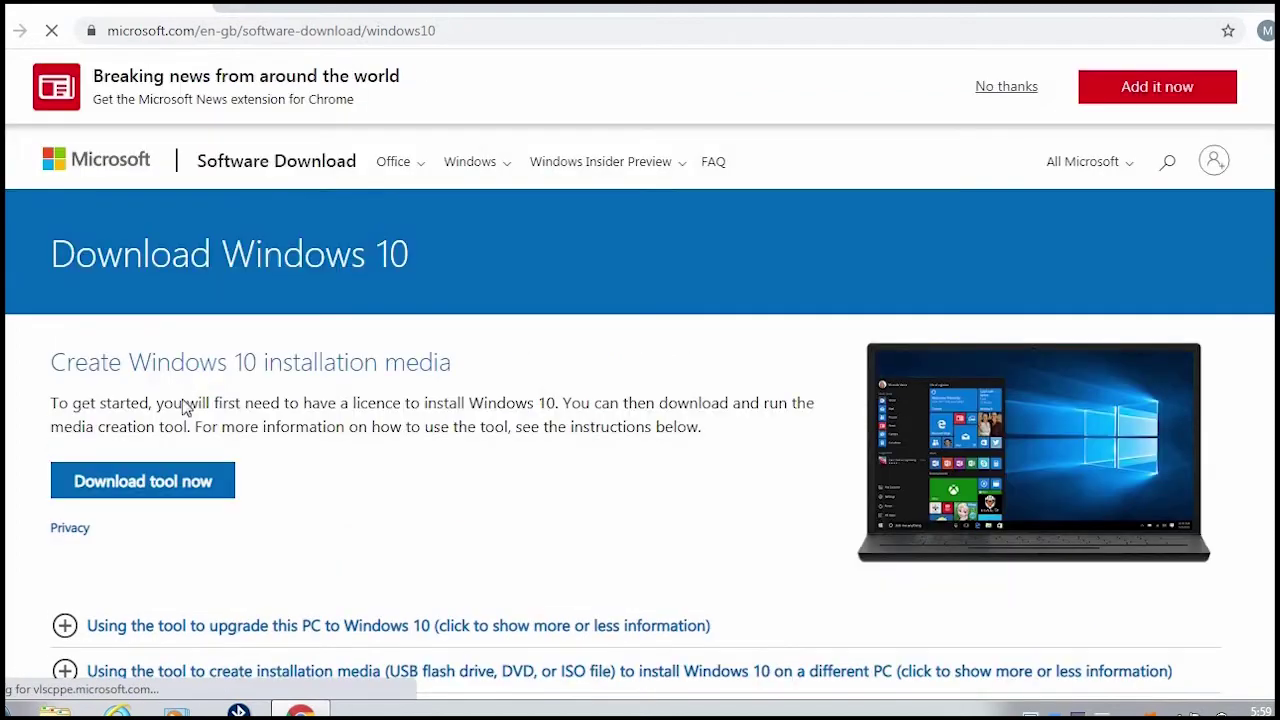
left_click(167, 488)
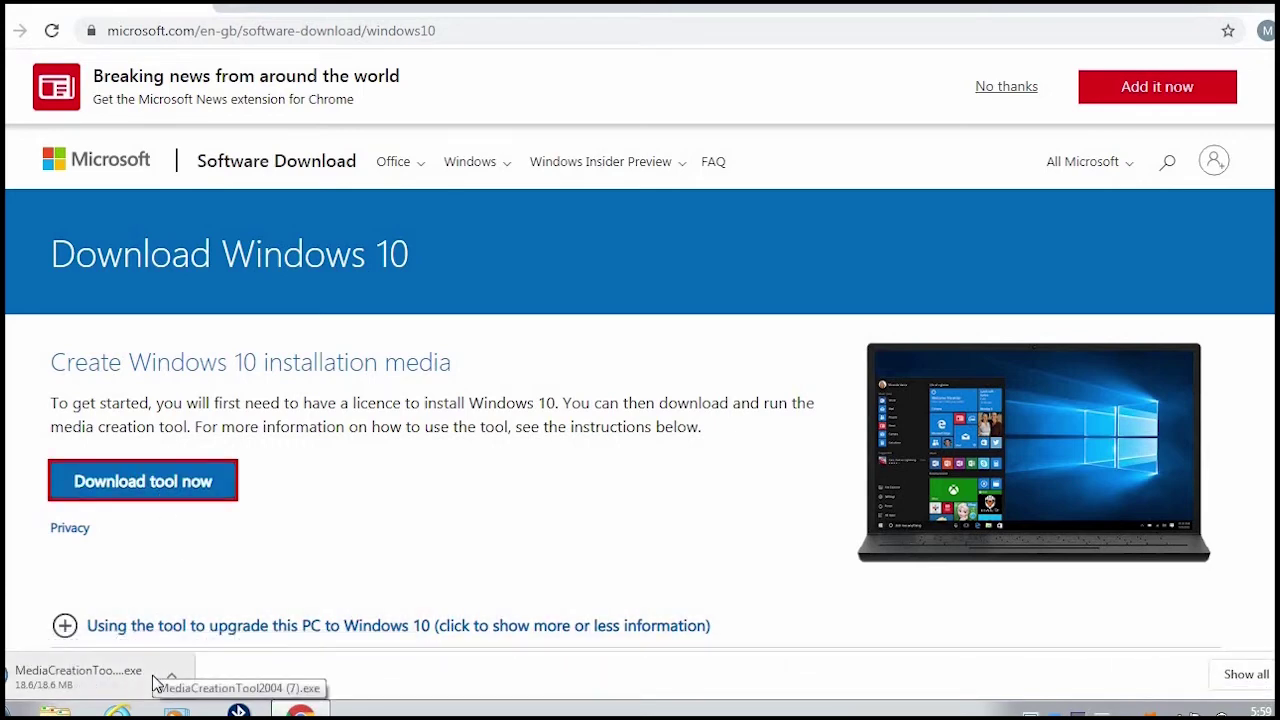
left_click(140, 684)
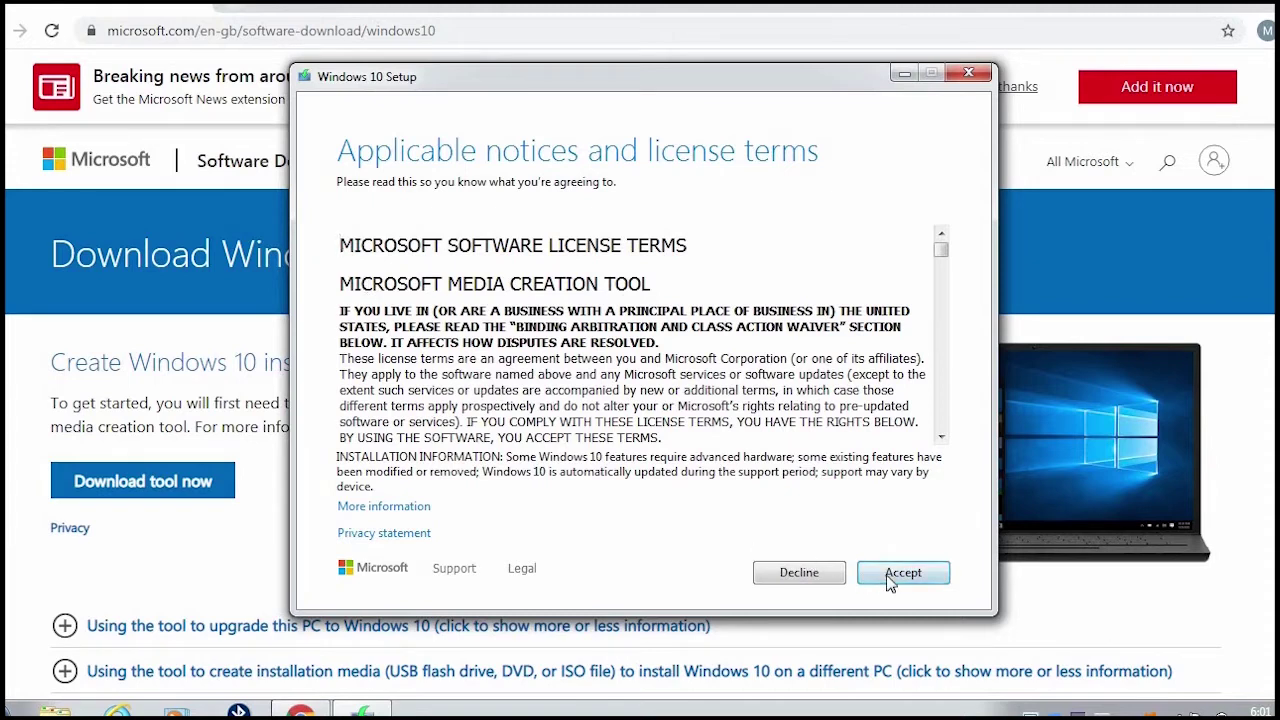
Accept the license and choose installation media for another PC with the recommended options.
left_click(890, 580)
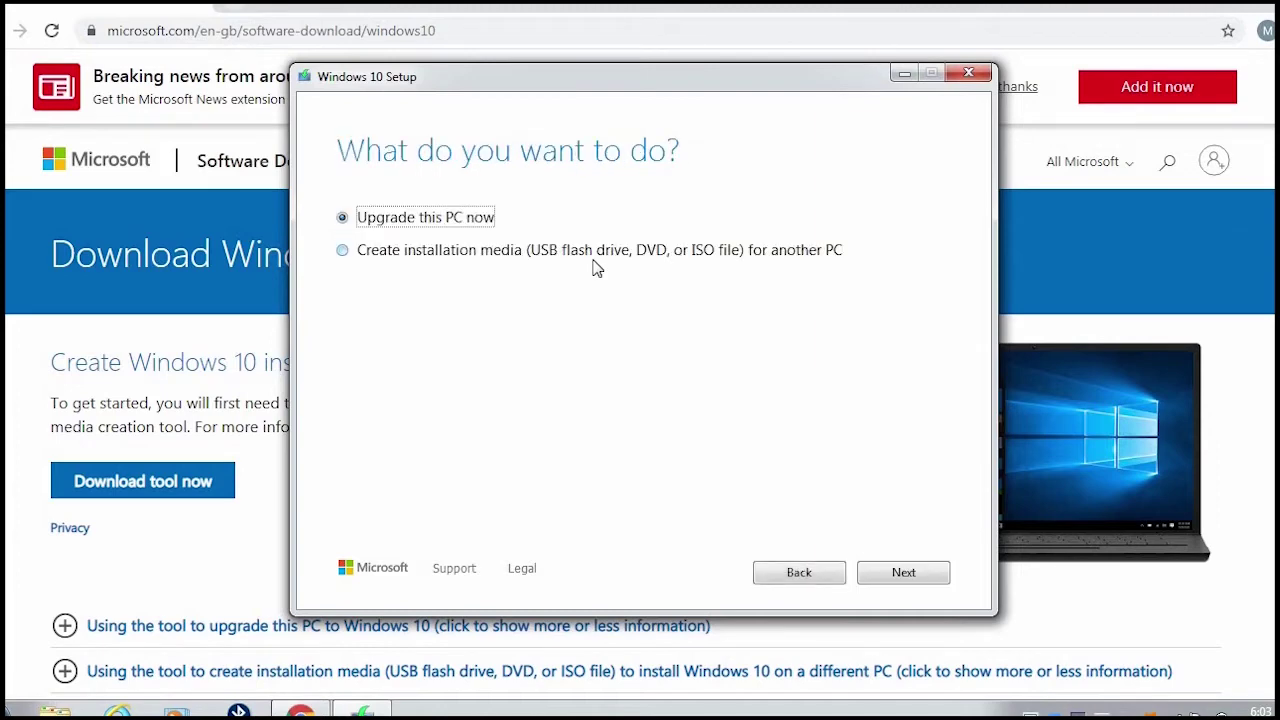
left_click(343, 251)
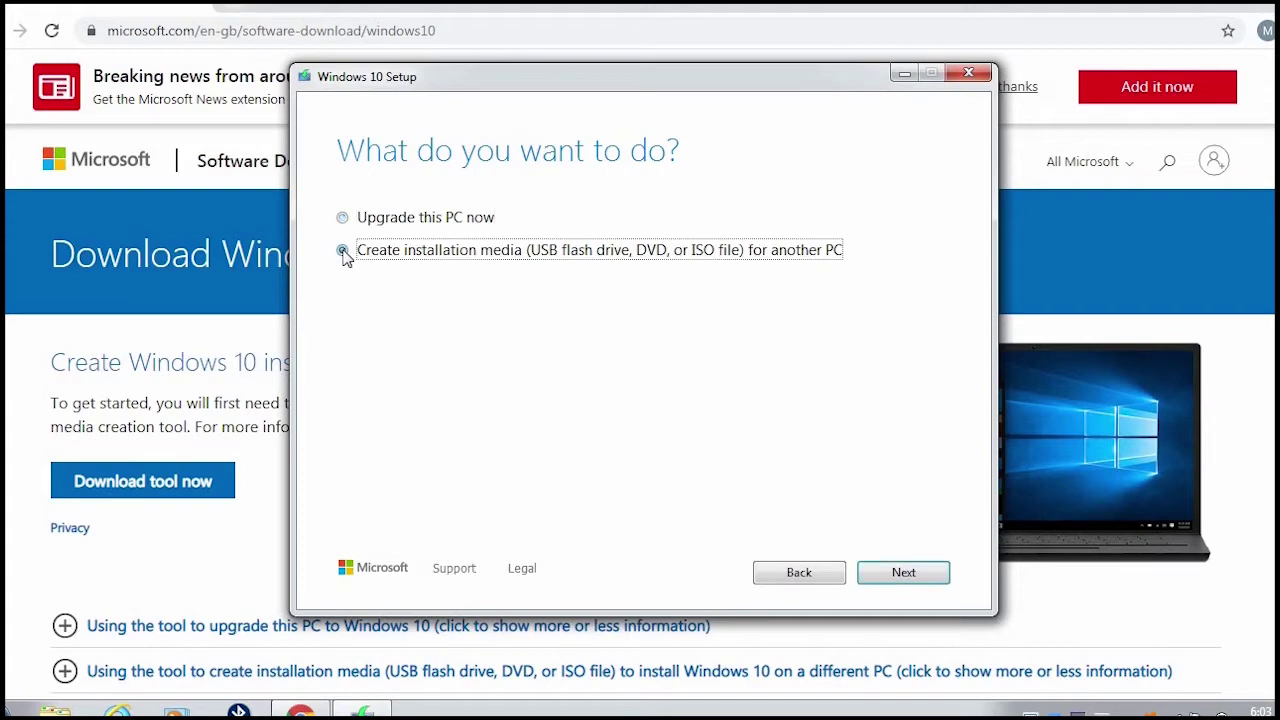
left_click(903, 585)
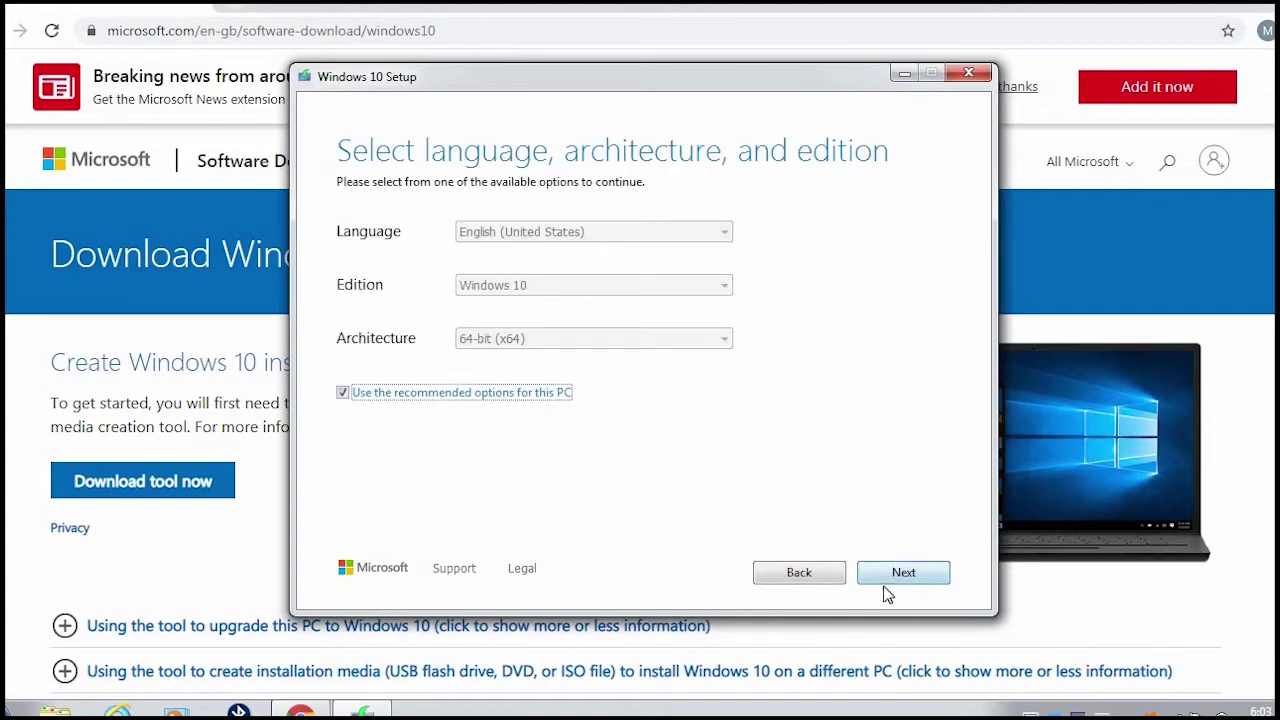
left_click(897, 585)
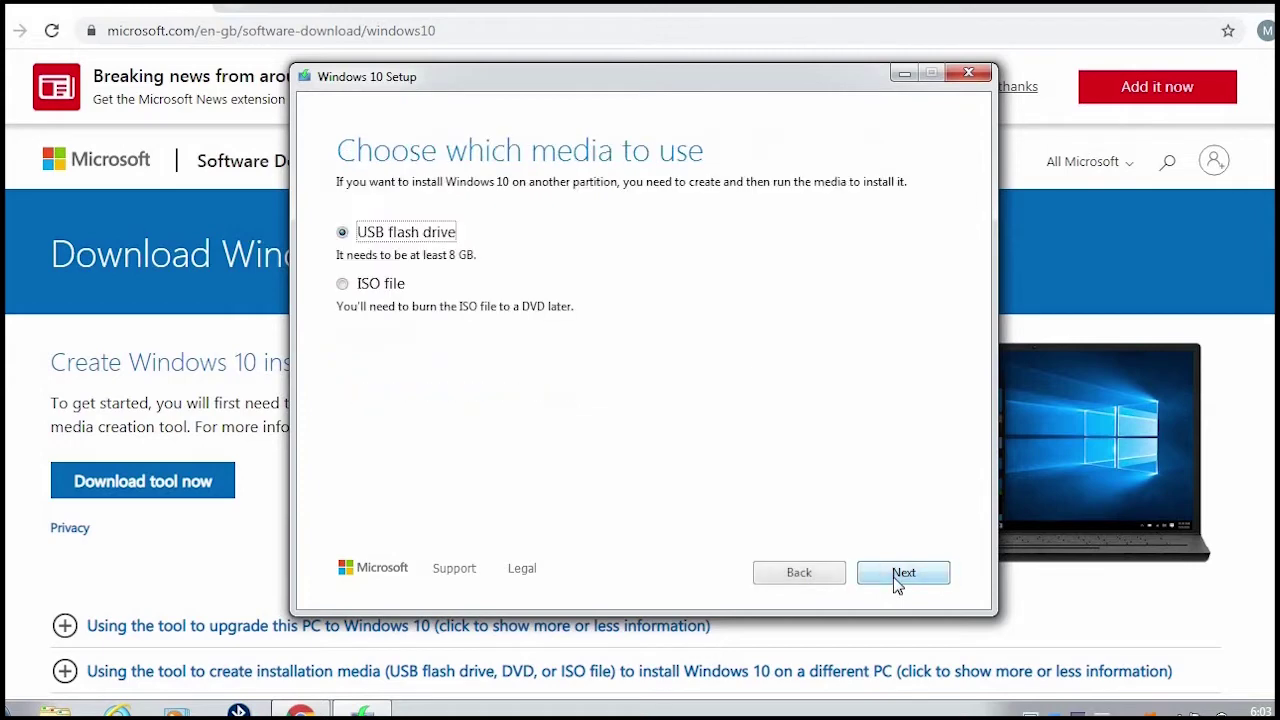
Choose ISO file, save it as Windows.iso in Documents, and finish the tool.
left_click(342, 285)
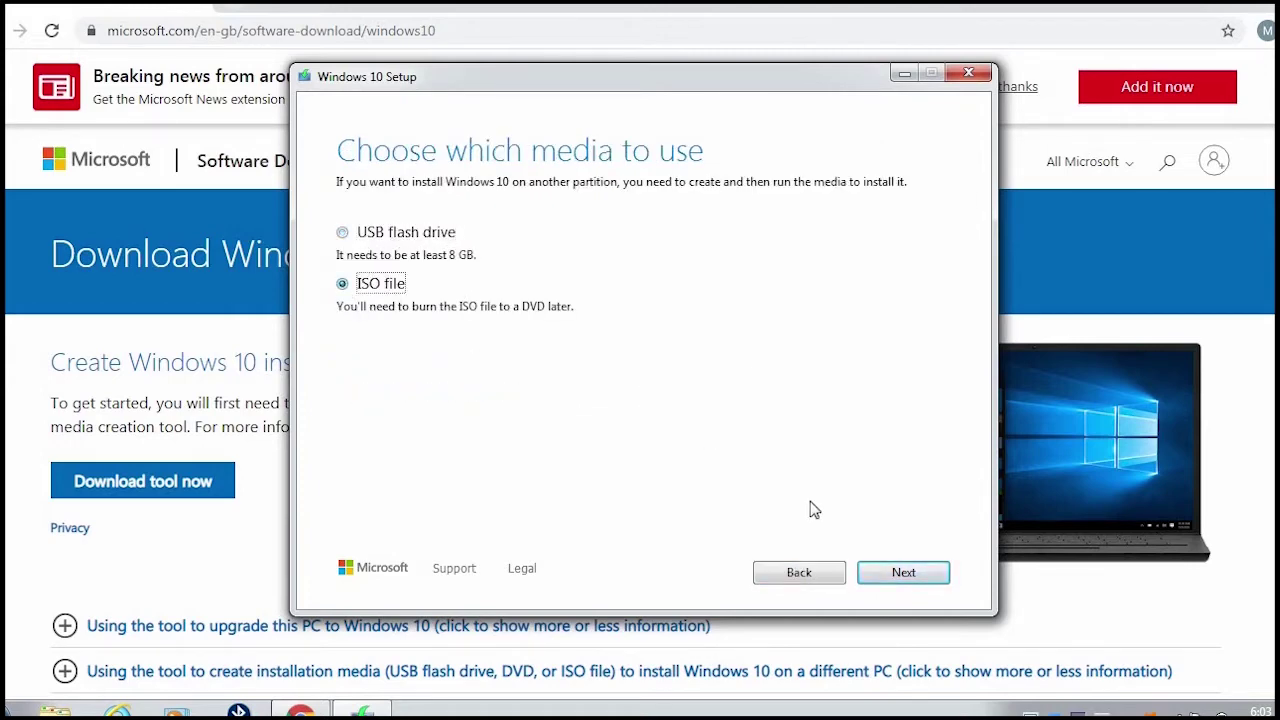
left_click(925, 577)
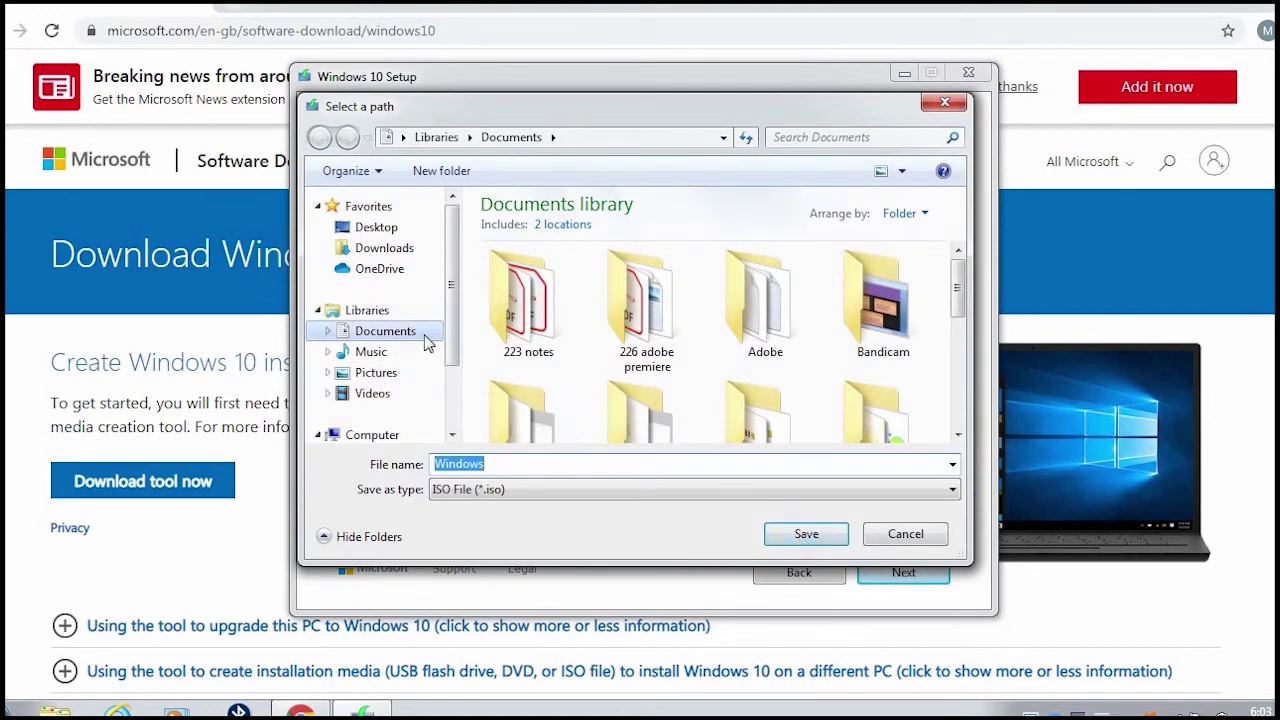
left_click(805, 535)
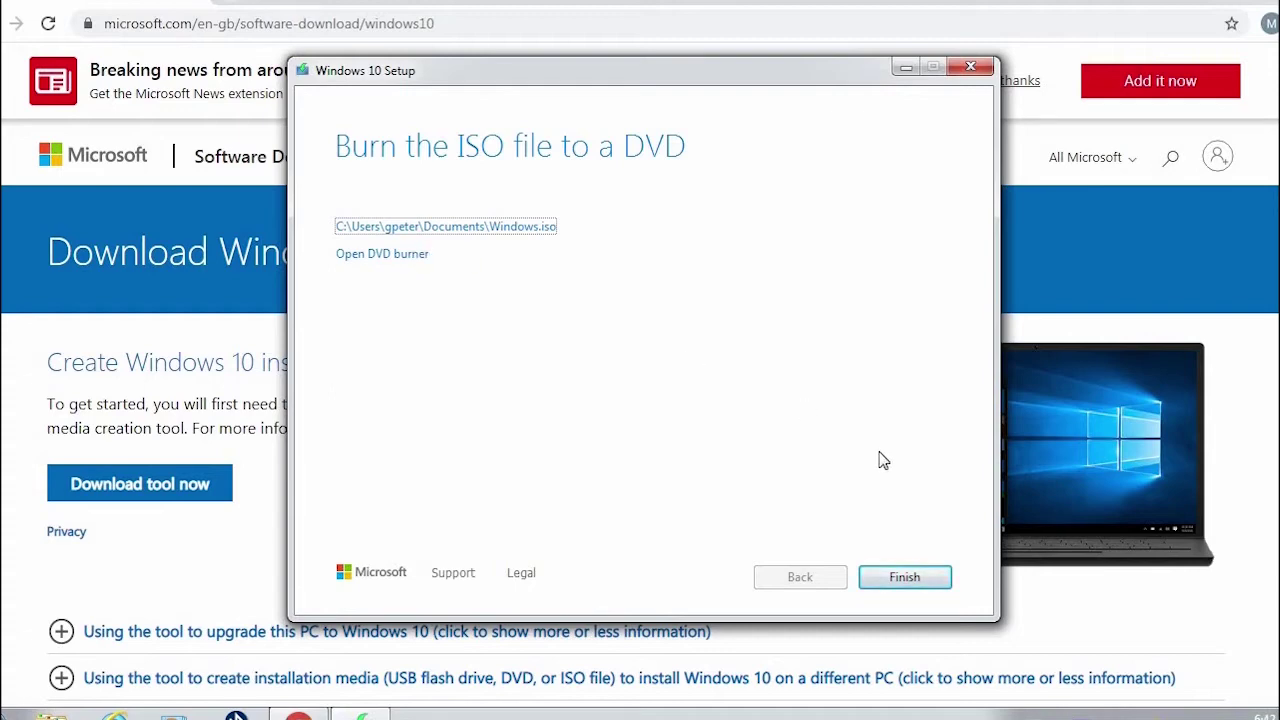
left_click(918, 578)
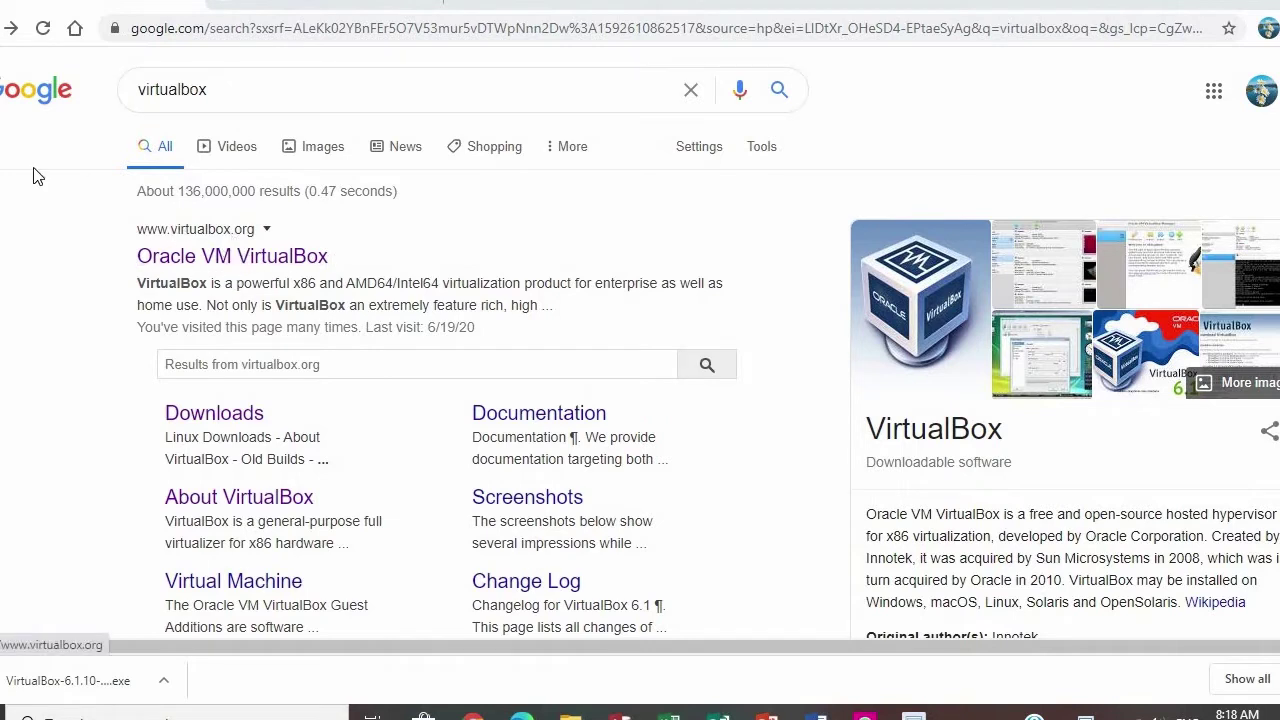
Download the VirtualBox 6.1.10 installer for Windows hosts from virtualbox.org Downloads.
left_click(264, 262)
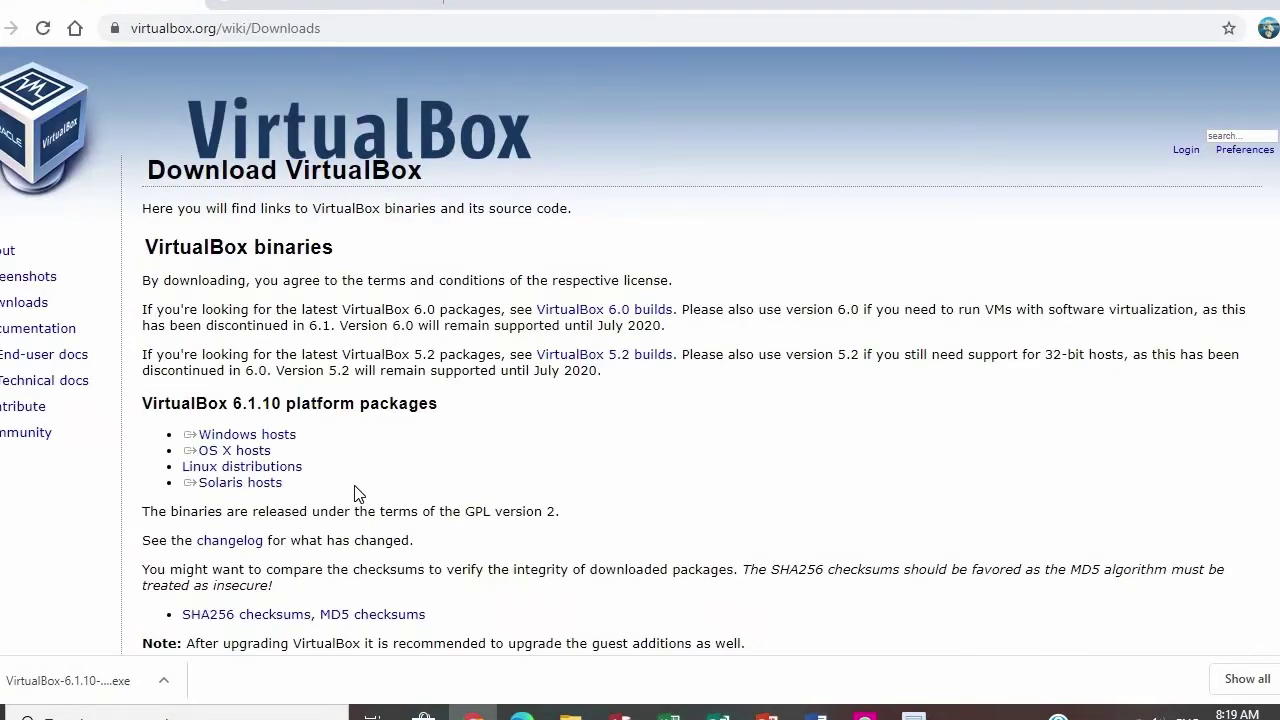
left_click(286, 438)
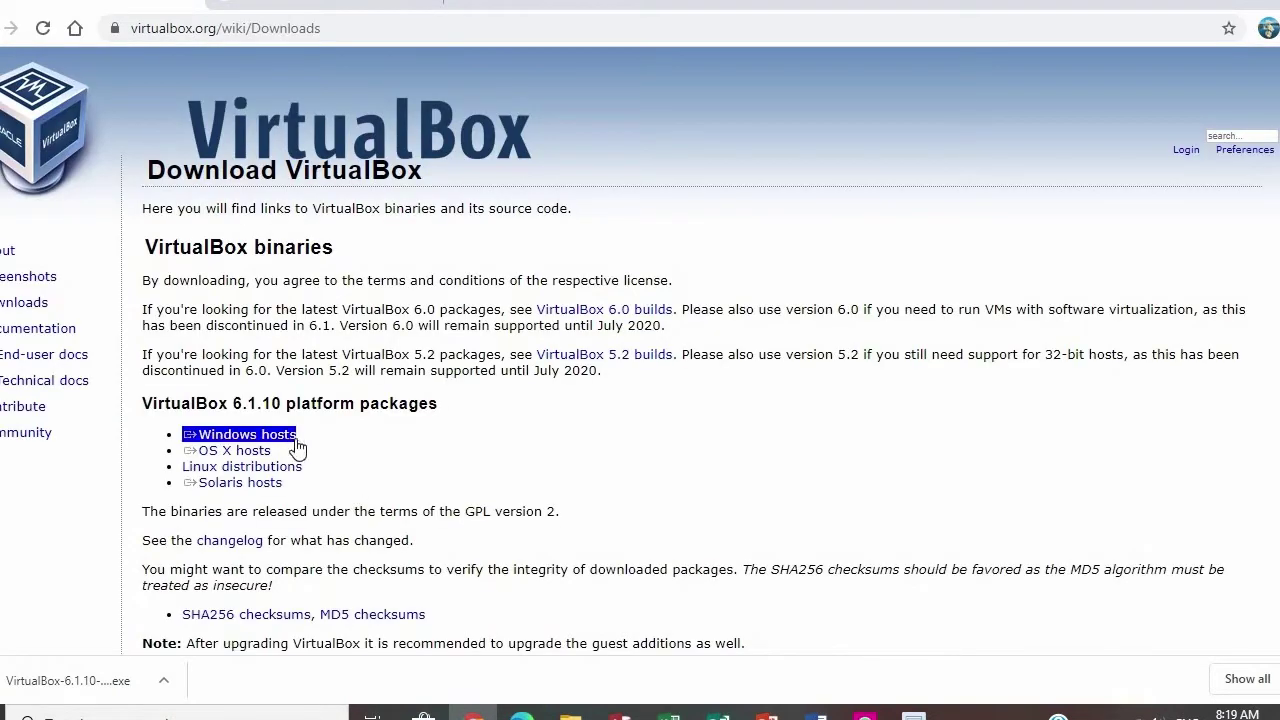
left_click(286, 438)
left_click(321, 446)
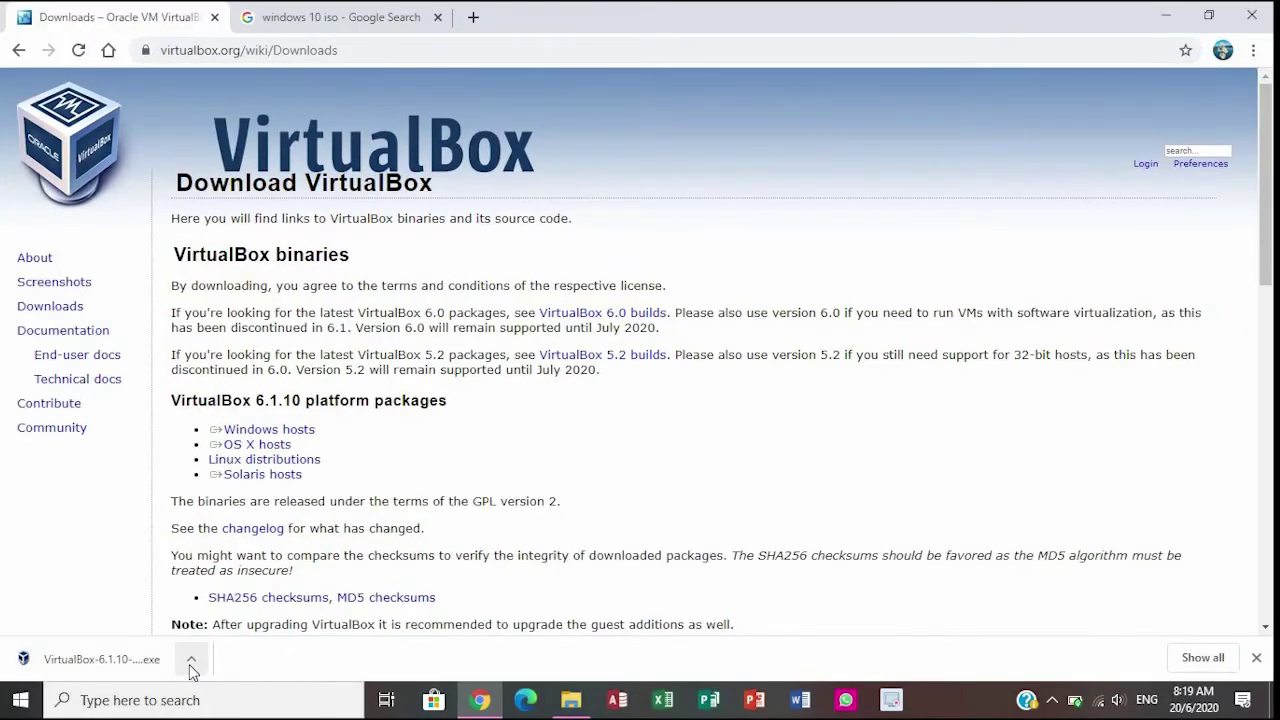
Run the downloaded VirtualBox installer and maximize VirtualBox Manager.
left_click(192, 669)
left_click(229, 540)
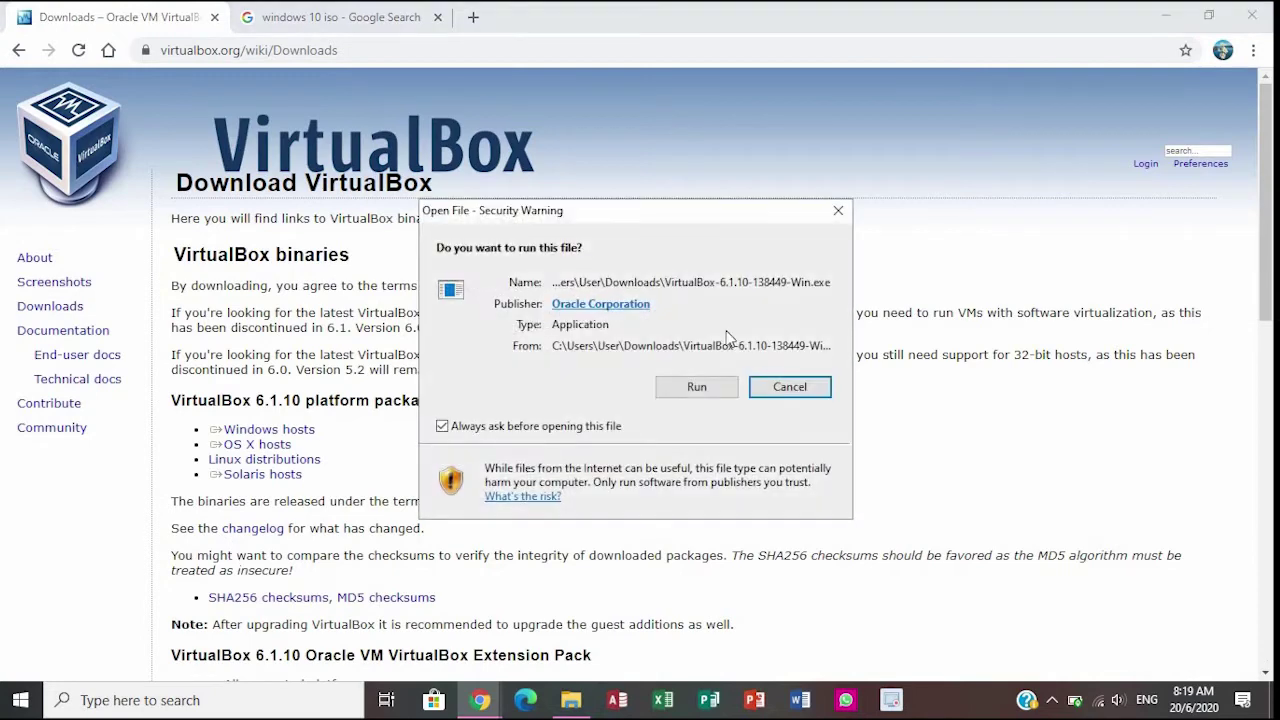
left_click(697, 388)
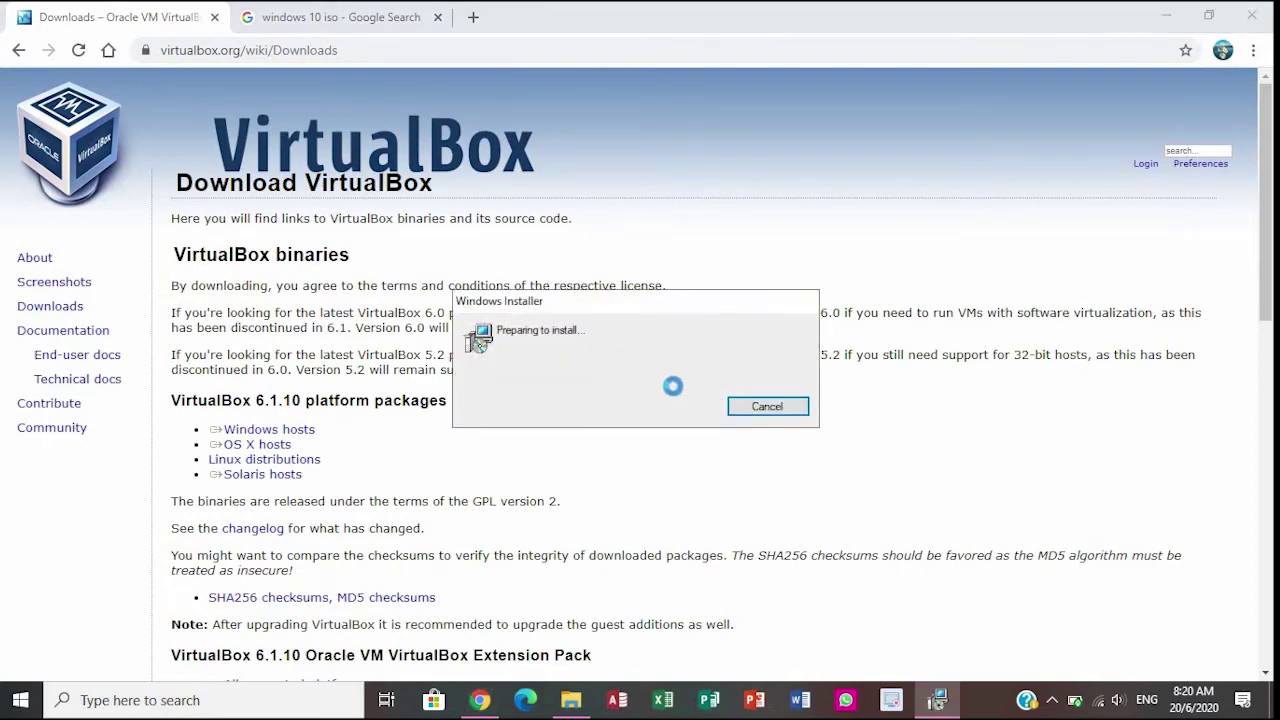
left_click(1166, 10)
left_click(1215, 28)
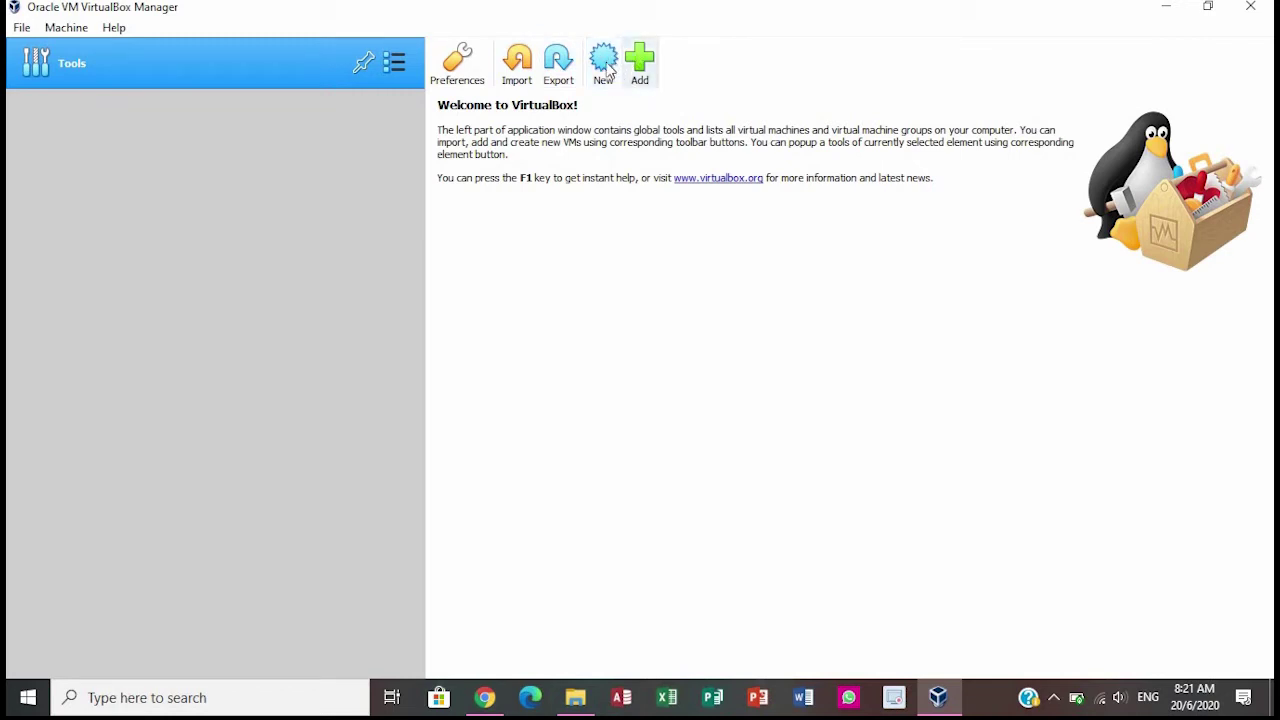
Start a new VM named 'Windows 10', type Microsoft Windows, version Windows 10 (64-bit).
left_click(607, 66)
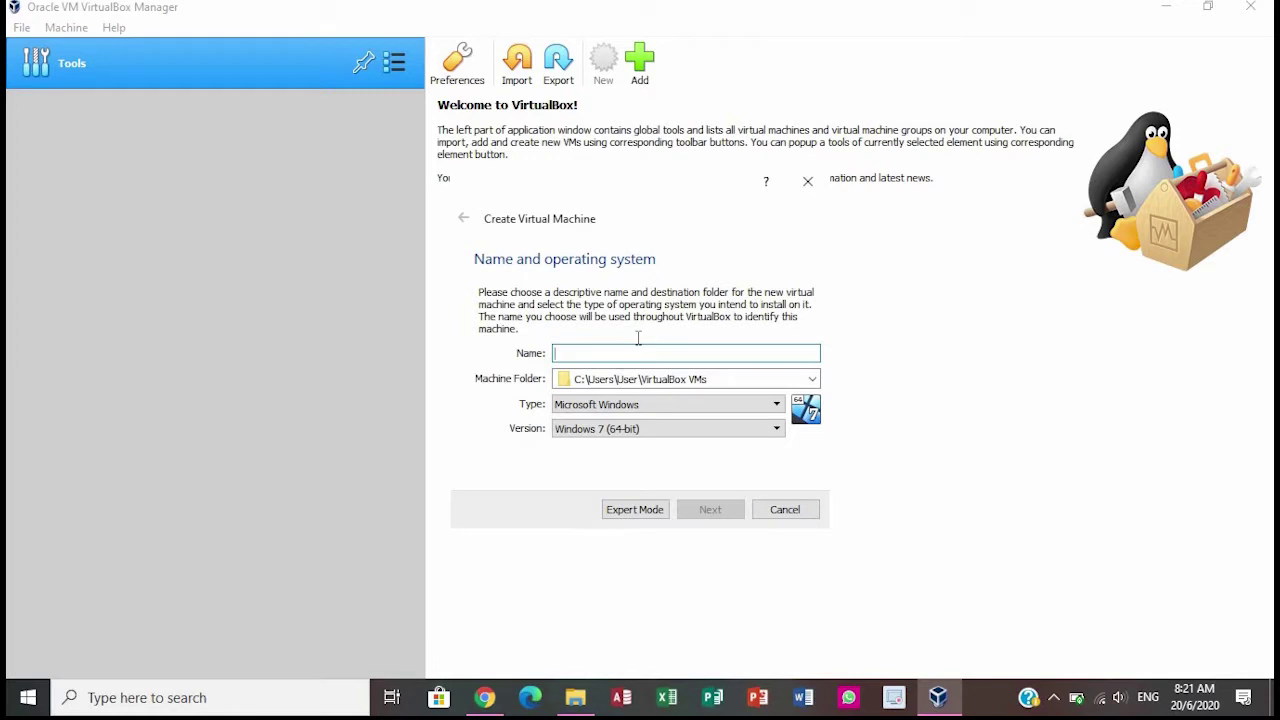
type("Window")
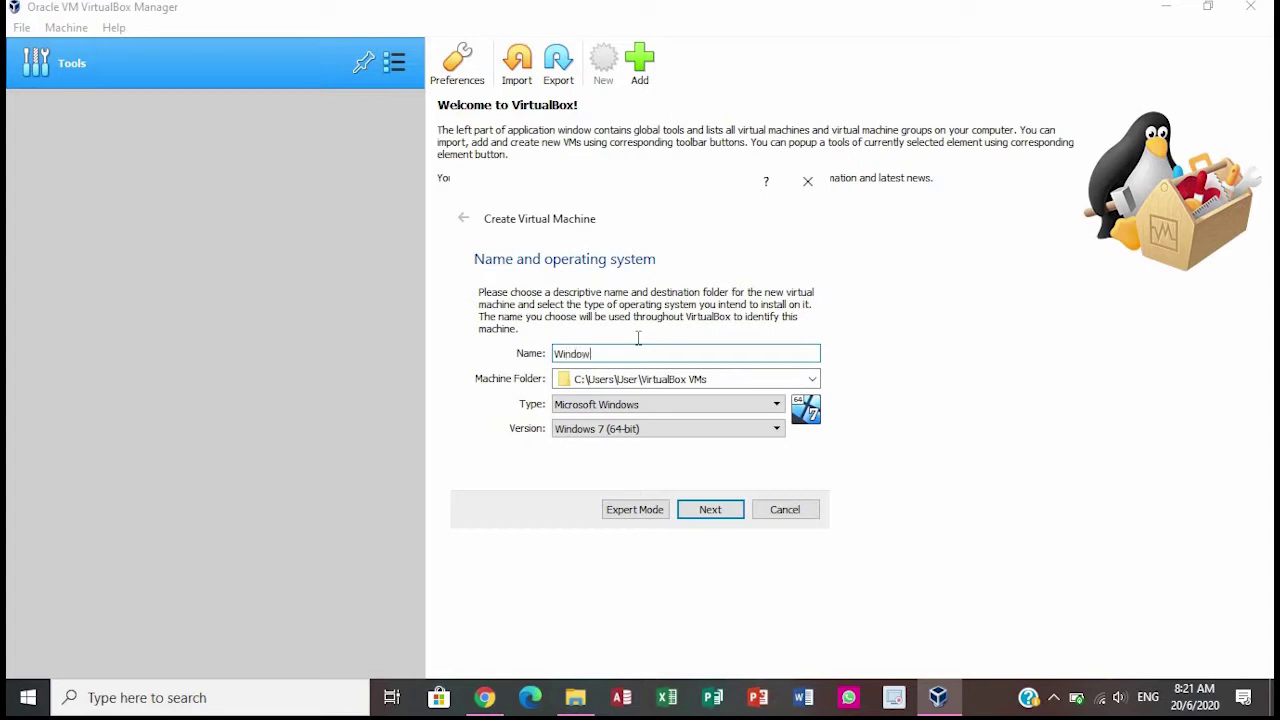
type("s 10")
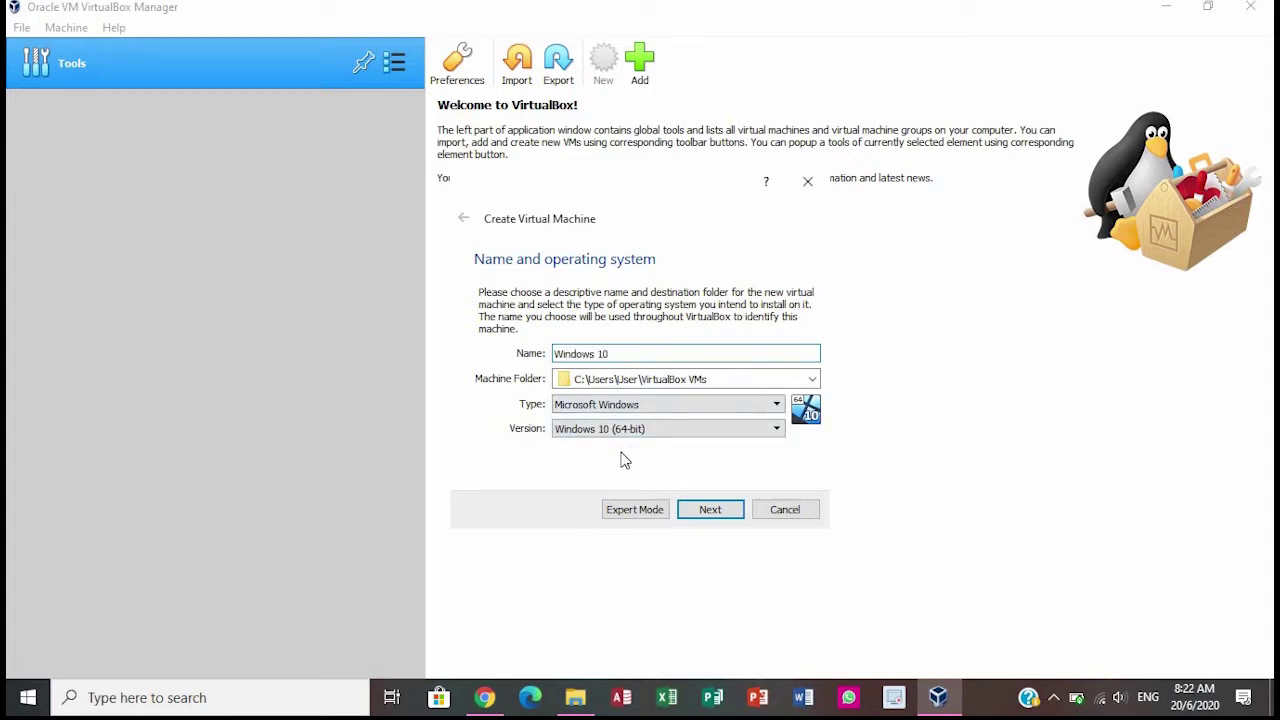
left_click(734, 408)
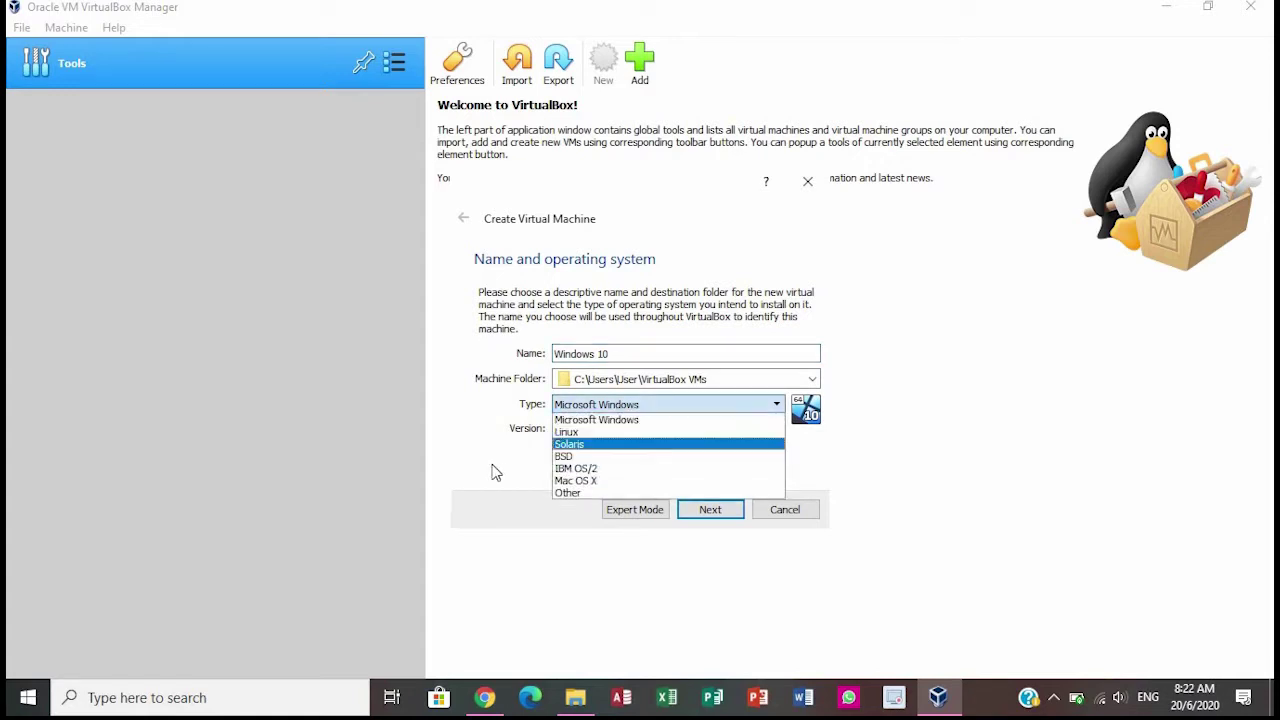
left_click(671, 421)
left_click(677, 410)
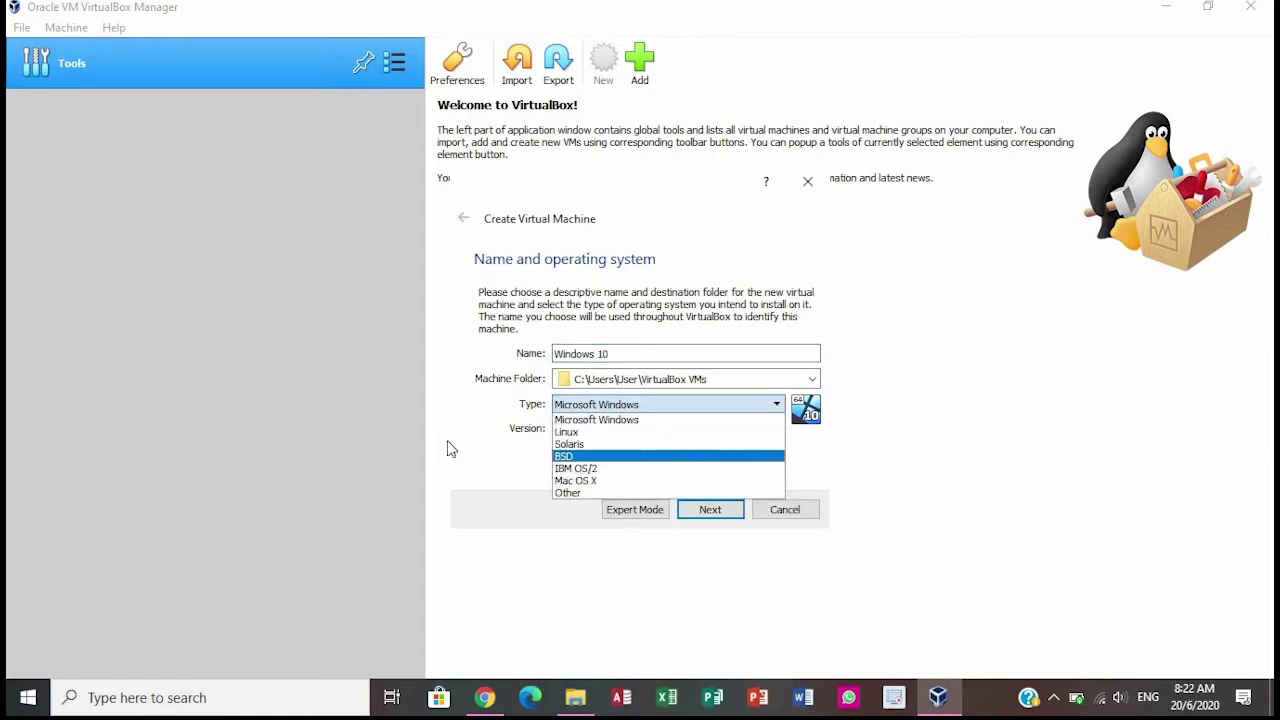
left_click(505, 483)
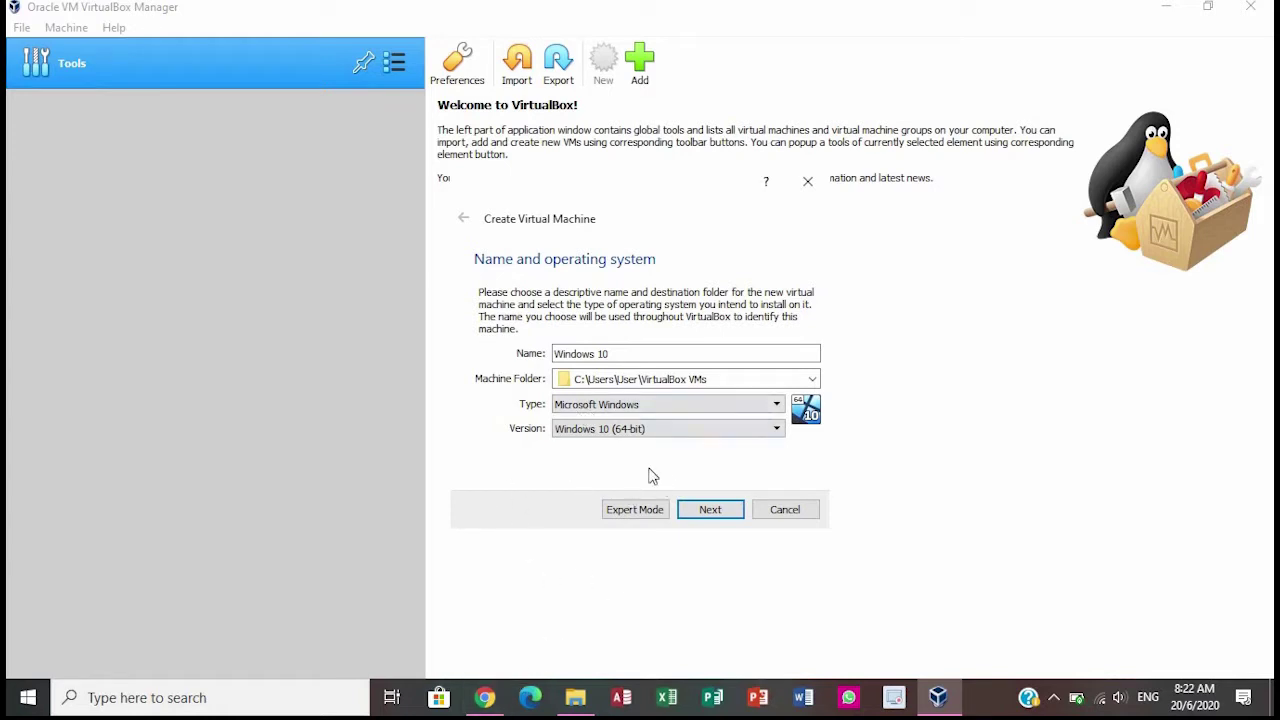
Open Microsoft's Download Windows 10 page from the 'windows 10 iso' results, then return to VirtualBox.
left_click(484, 697)
left_click(350, 10)
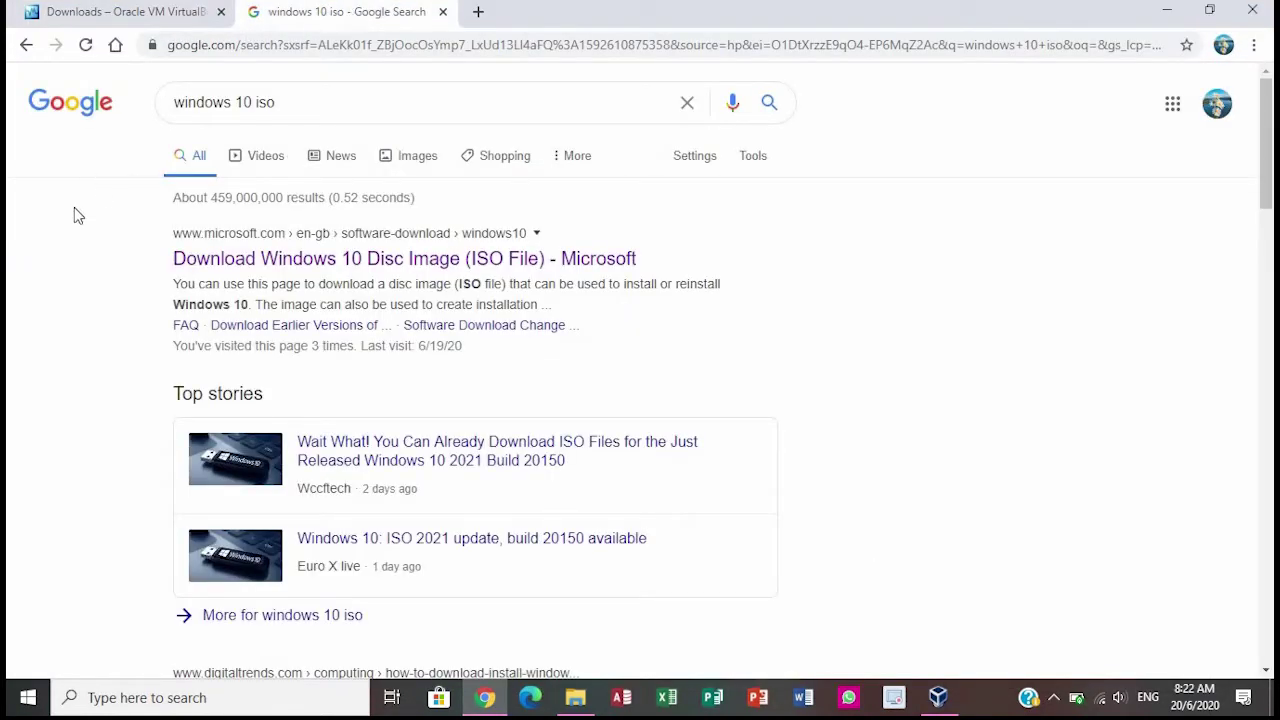
left_click(325, 256)
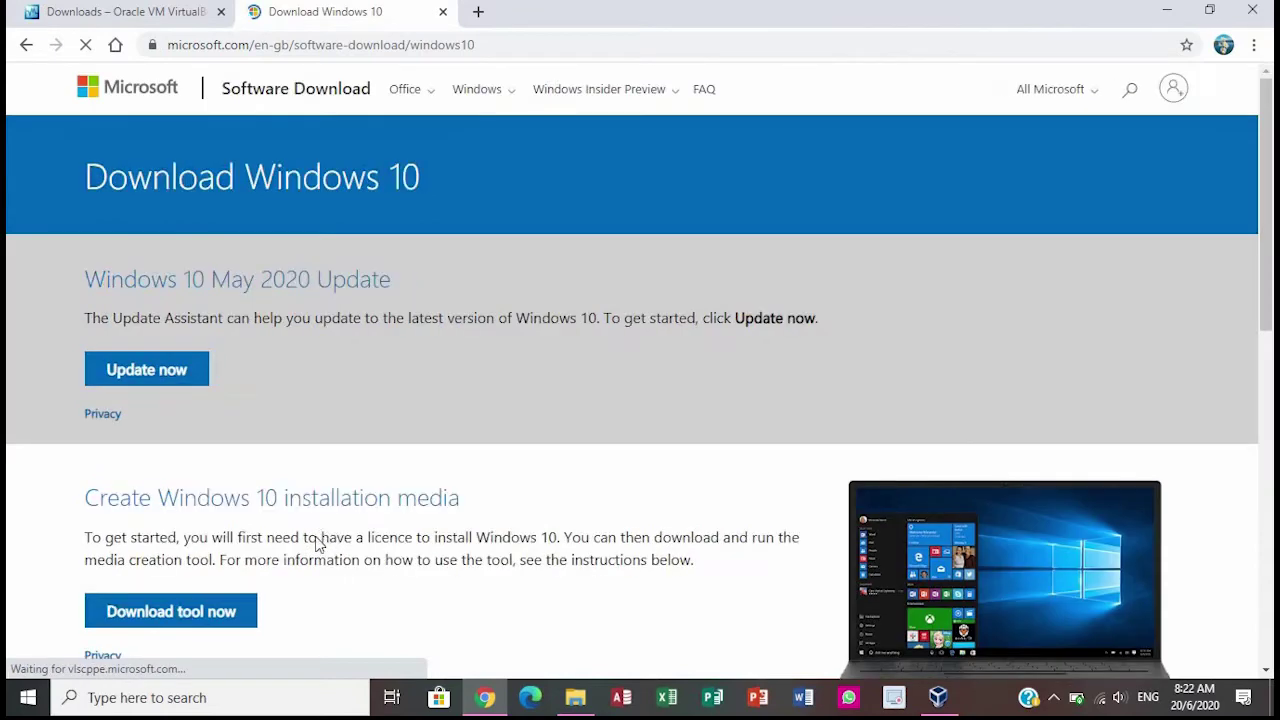
scroll(242, 397, "down", 3)
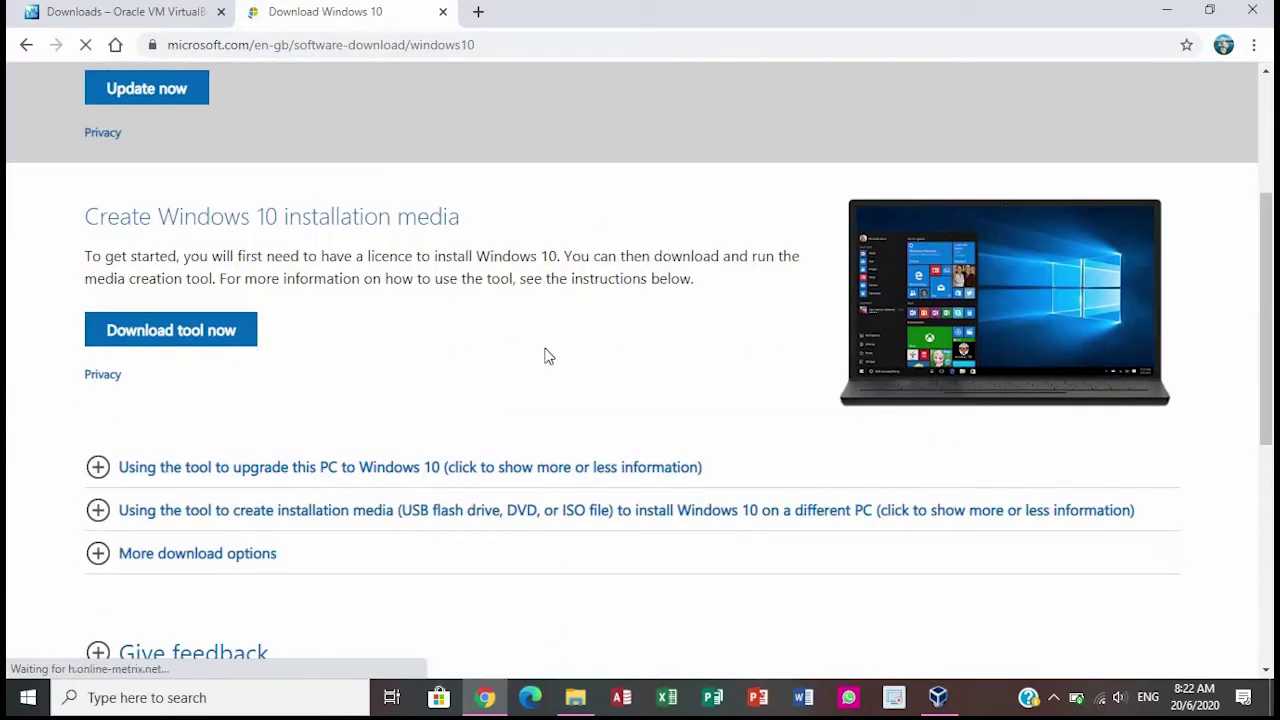
left_click(938, 697)
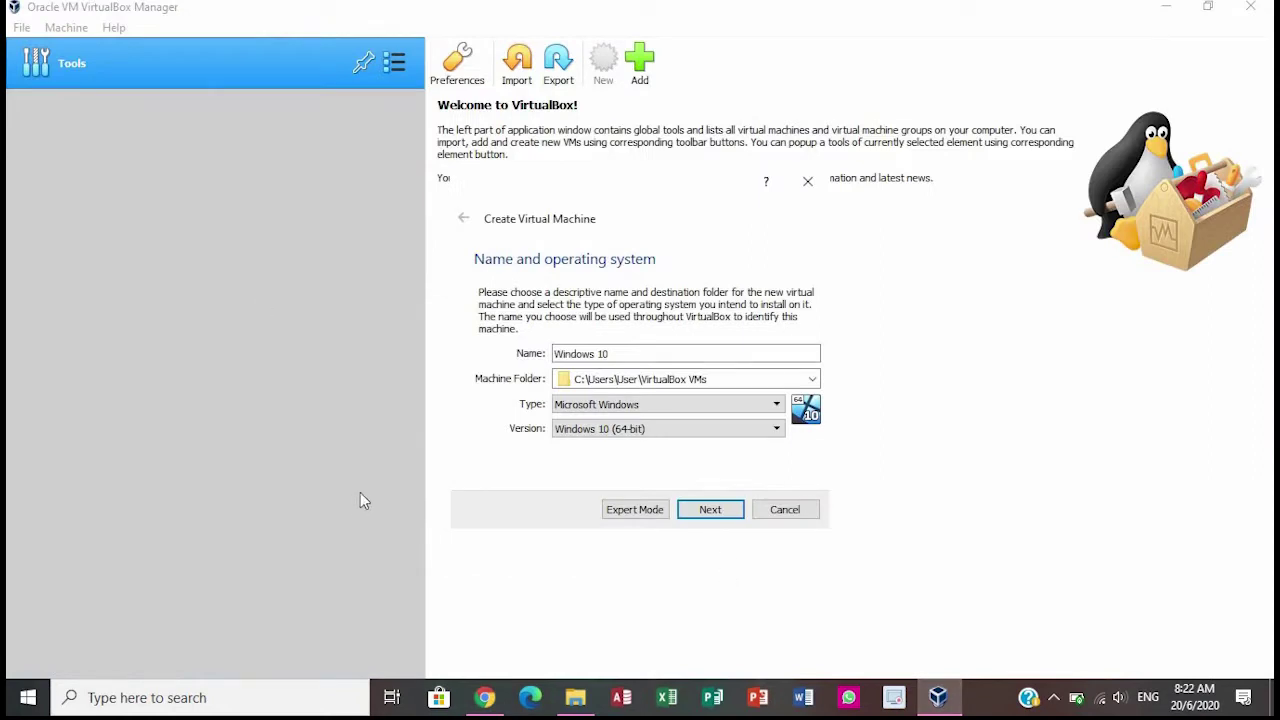
Set the new machine's memory to 3064 MB and continue to the hard disk page.
left_click(710, 511)
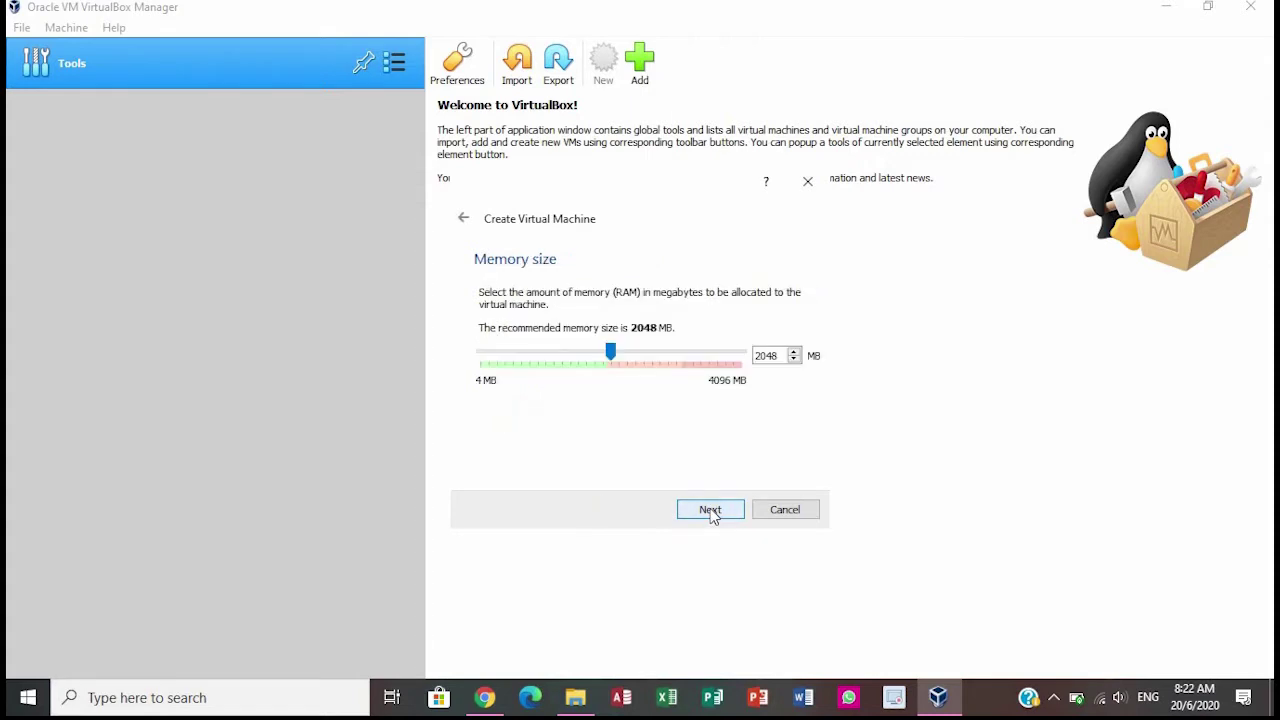
left_click(611, 354)
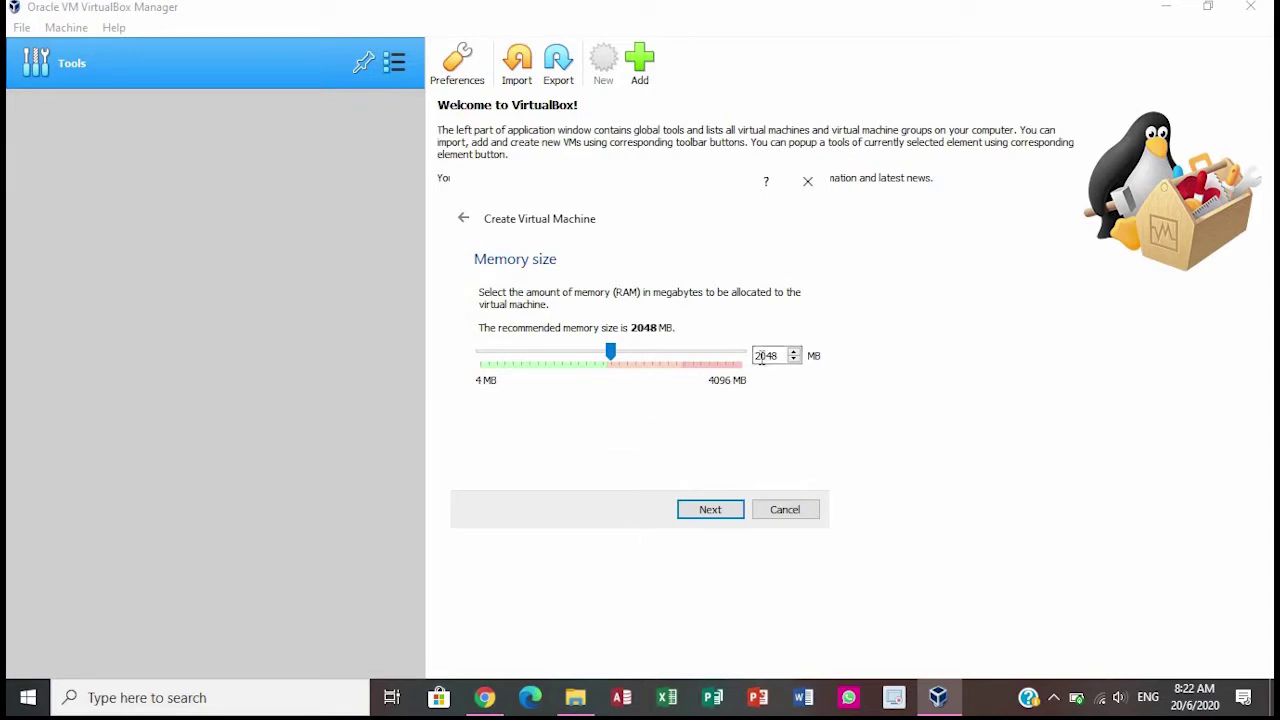
left_click(796, 353)
left_click(762, 358)
key("BackSpace")
key("BackSpace")
type("5")
key("BackSpace")
key("BackSpace")
key("BackSpace")
type("3064")
left_click(710, 510)
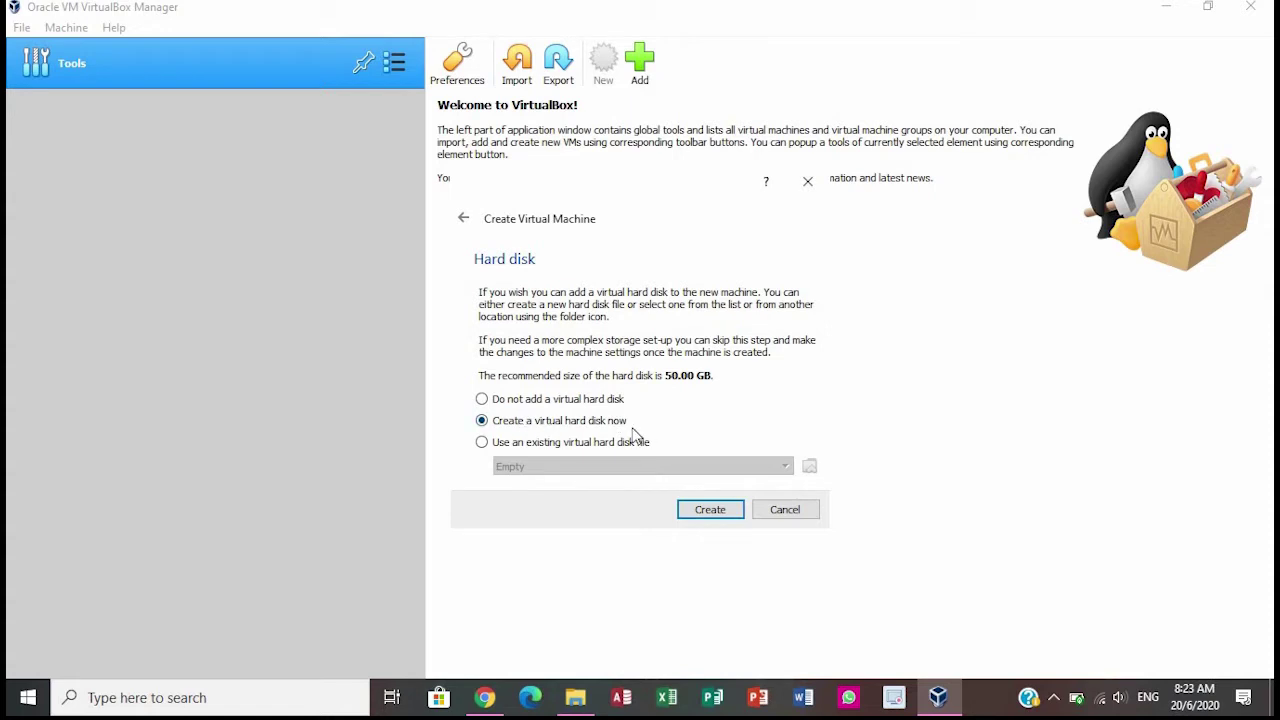
Create a dynamically allocated 50 GB VDI disk at the default location to finish the VM.
left_click(710, 510)
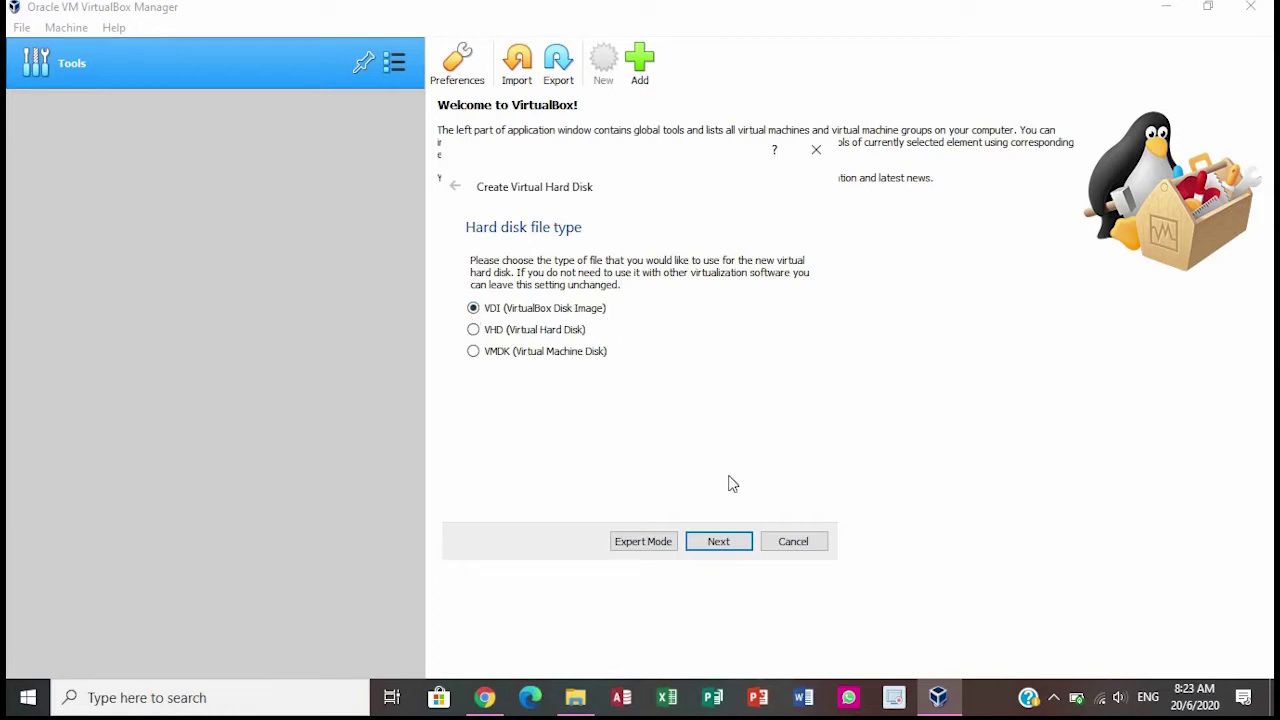
left_click(736, 543)
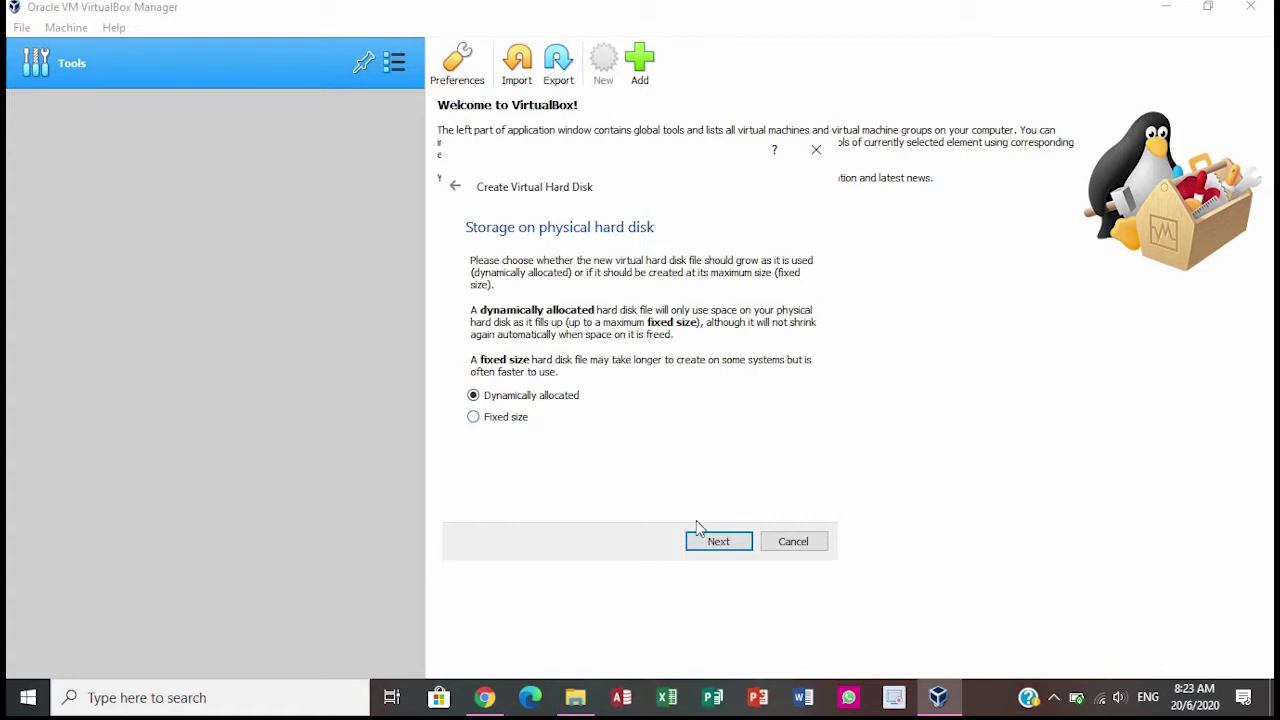
left_click(717, 546)
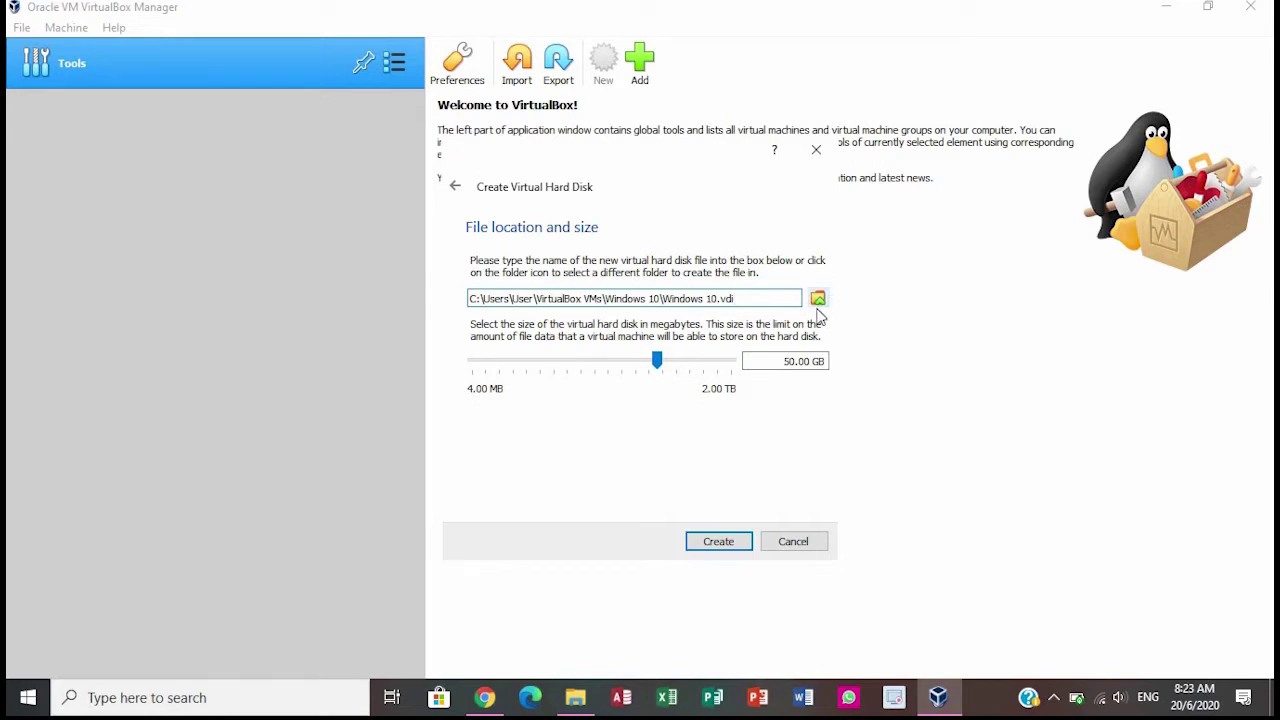
left_click(818, 301)
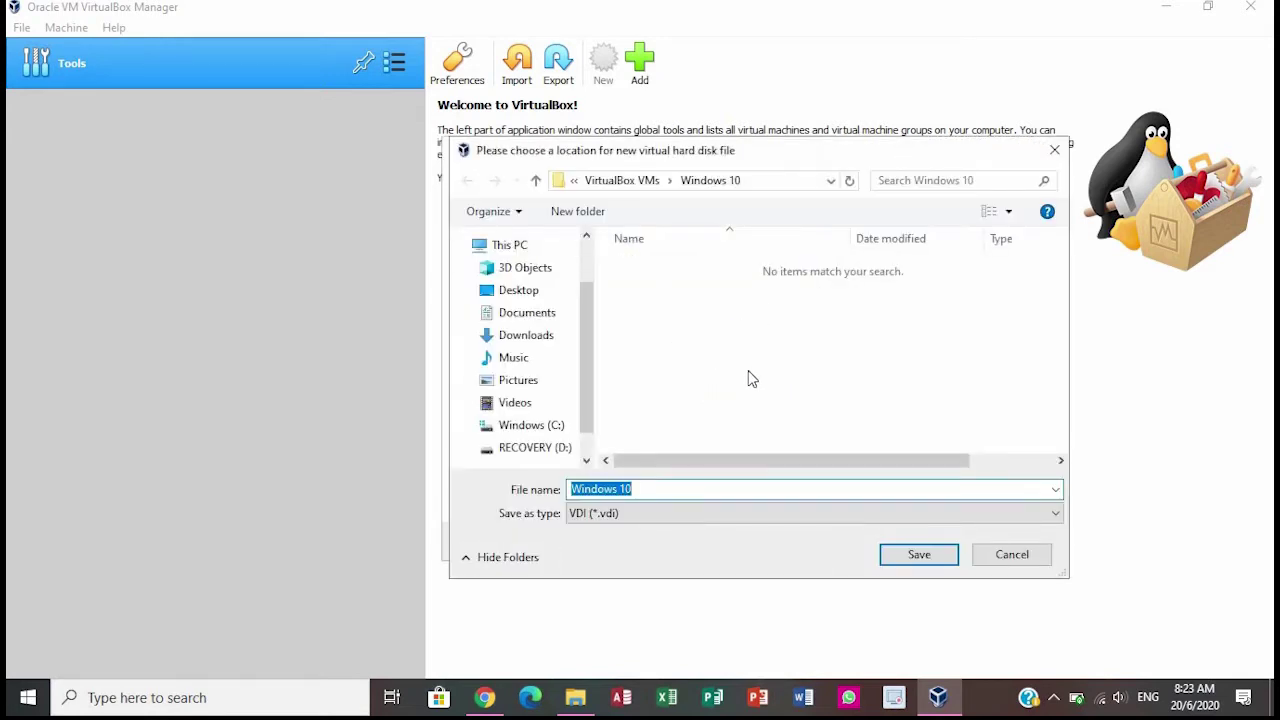
left_click(1056, 160)
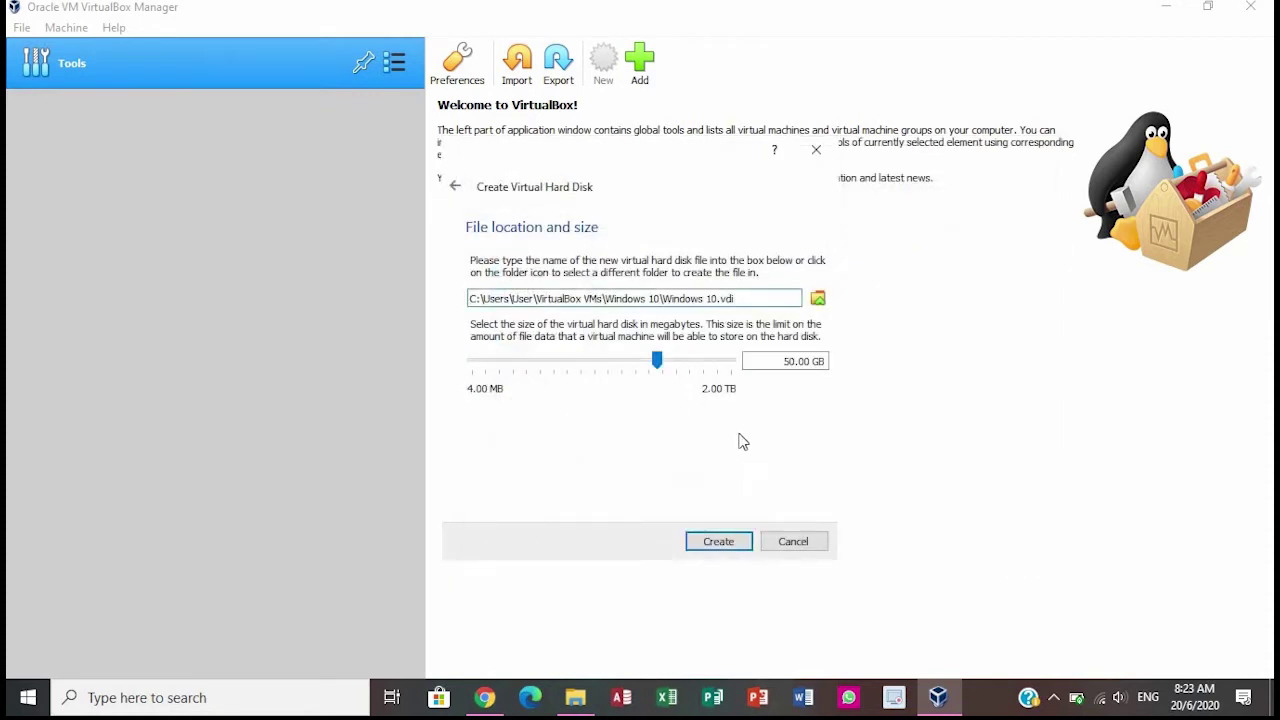
left_click(714, 540)
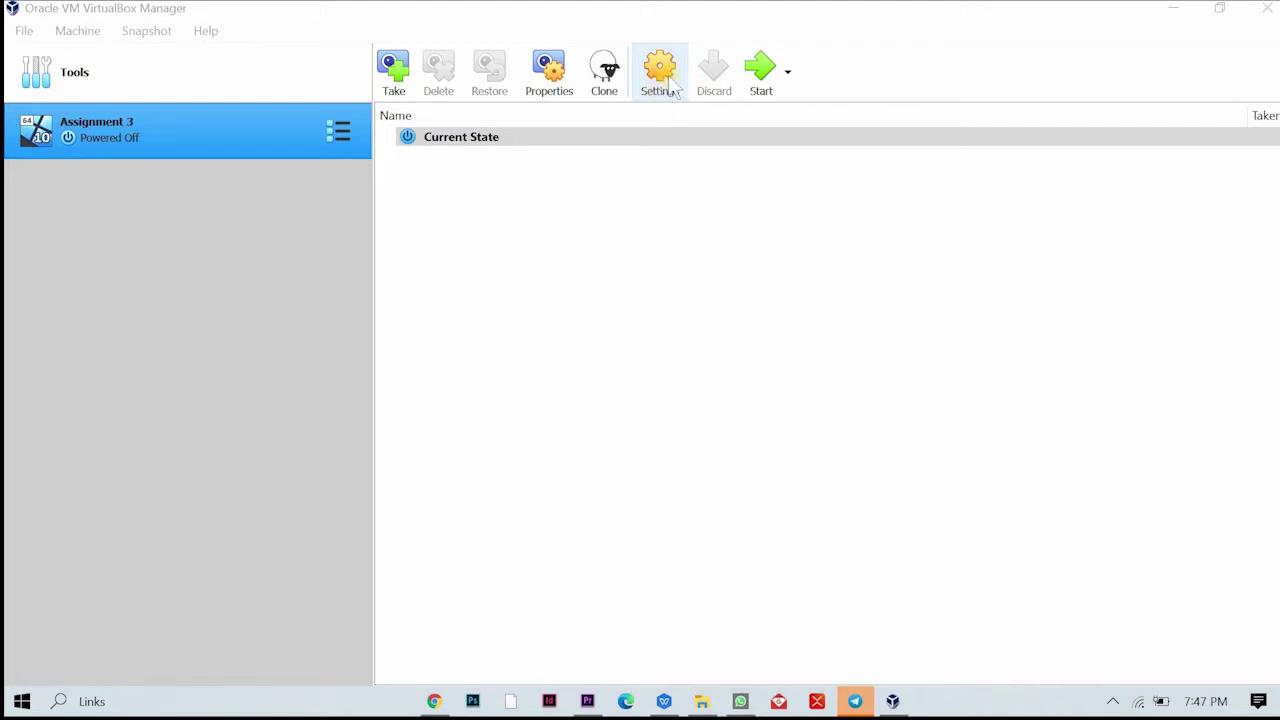
Open Assignment 3's Settings on the System Processor tab.
left_click(660, 80)
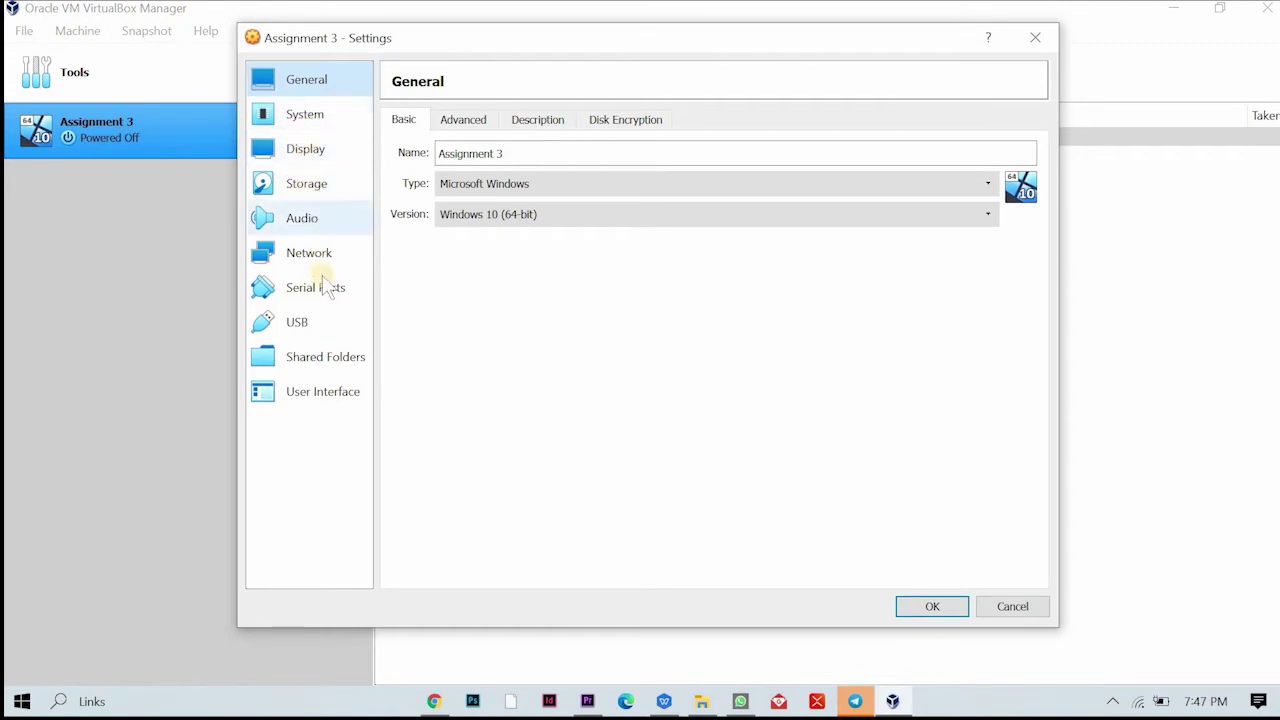
left_click(347, 197)
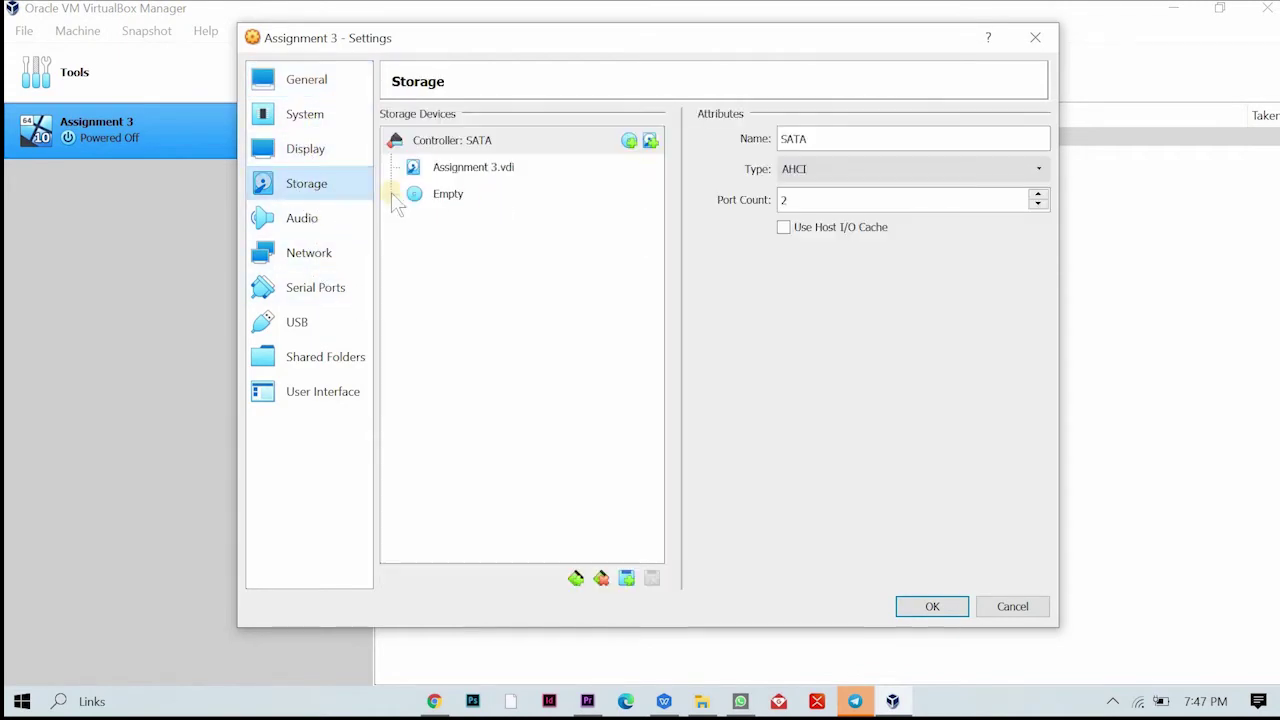
left_click(332, 108)
left_click(510, 120)
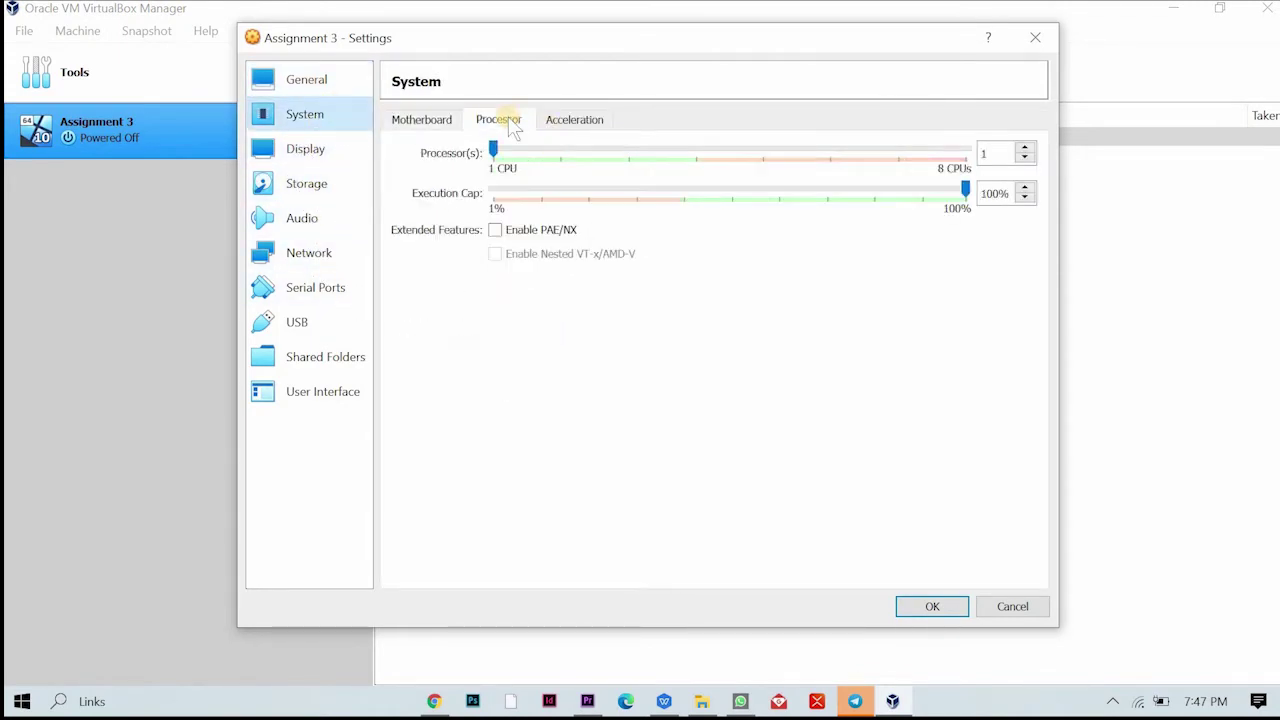
Set Processor(s) to 2 and select the empty optical drive in Storage.
left_click(562, 150)
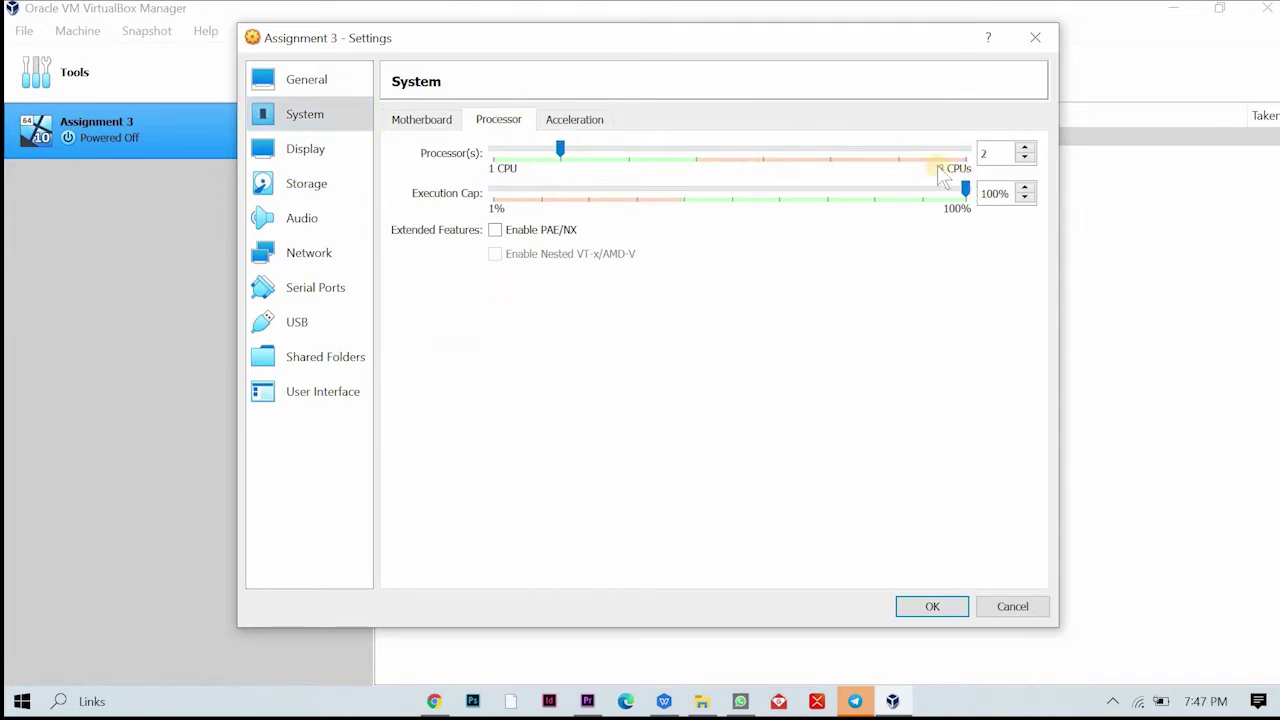
left_click(334, 186)
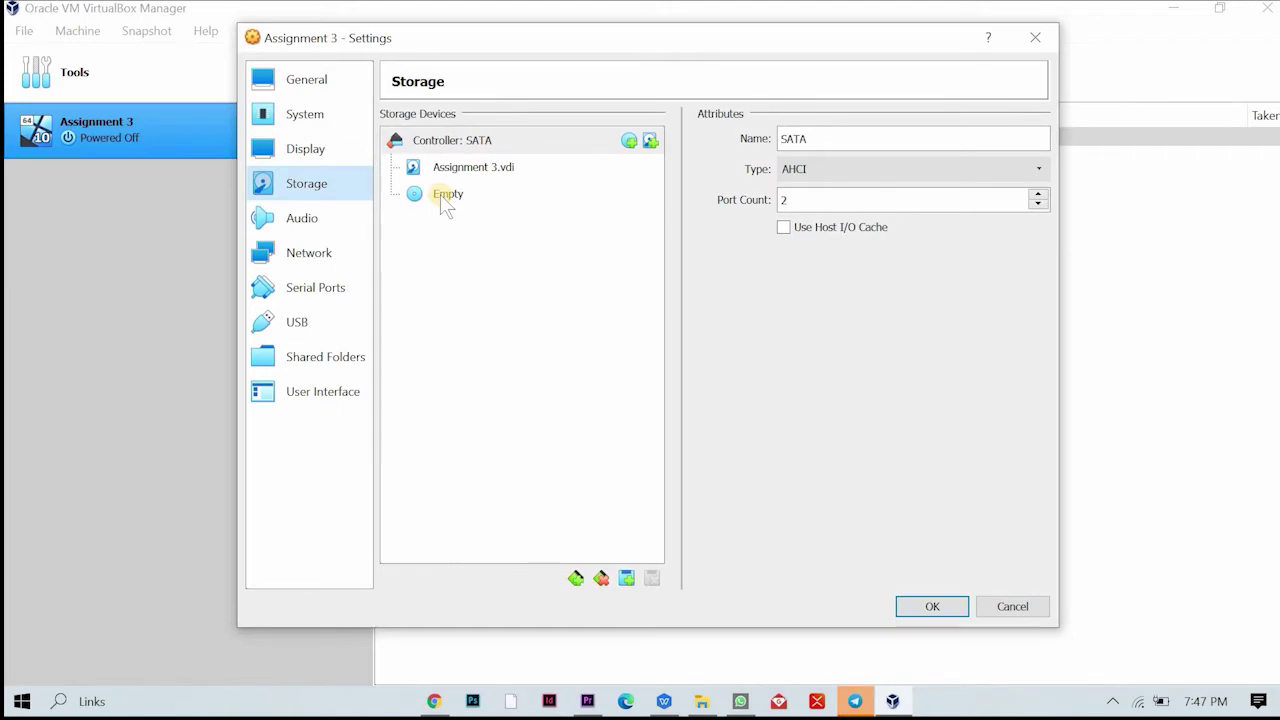
left_click(452, 198)
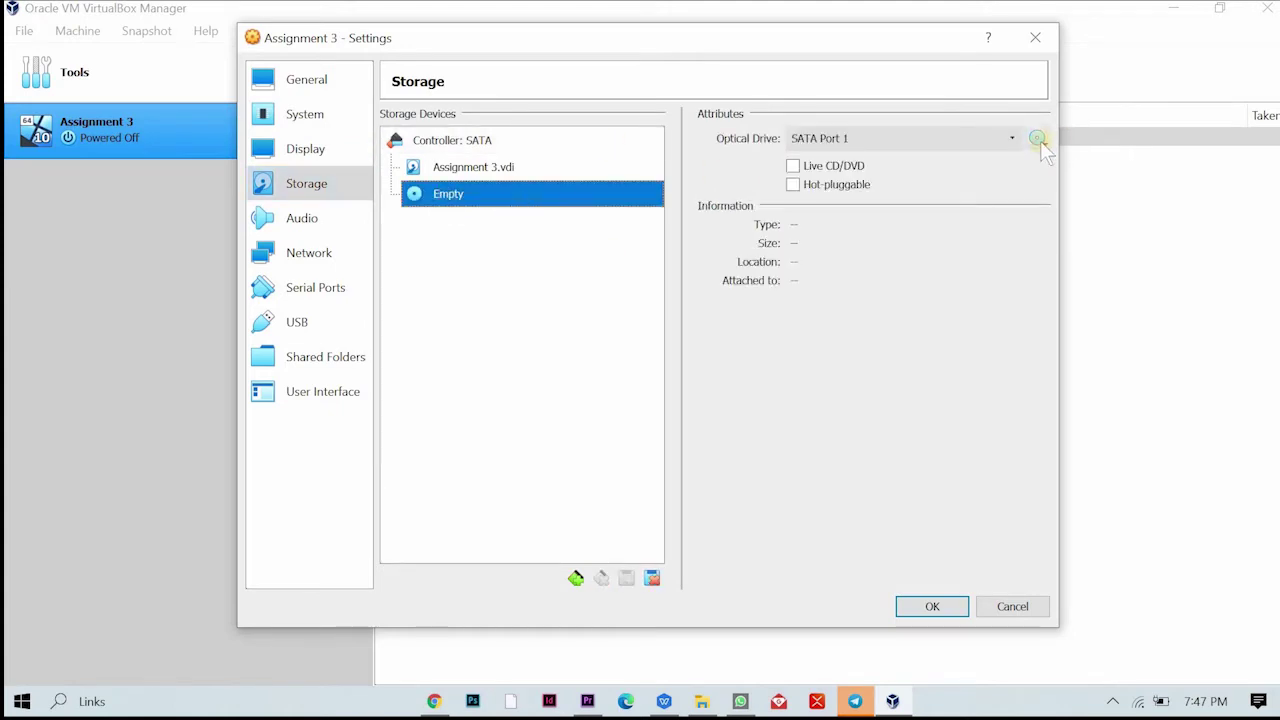
Add and attach Windows real.iso as the optical disk image, then save the settings.
left_click(1040, 140)
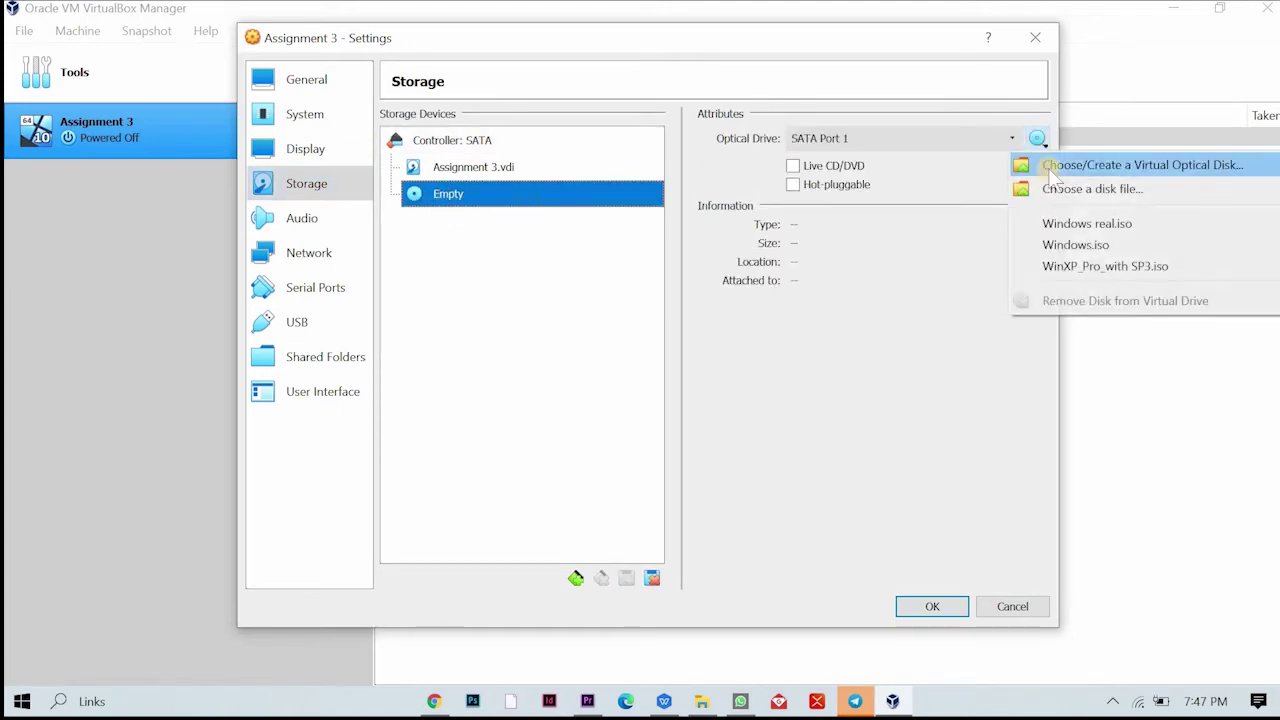
left_click(1062, 168)
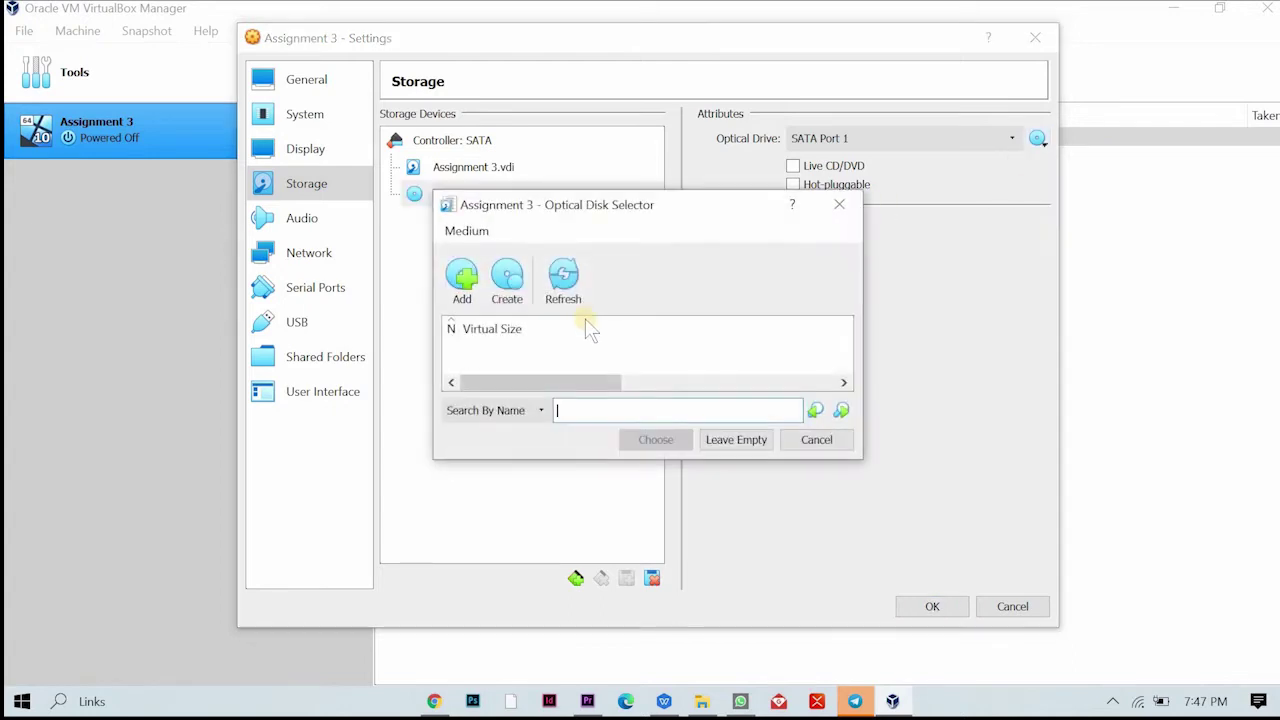
left_click(678, 383)
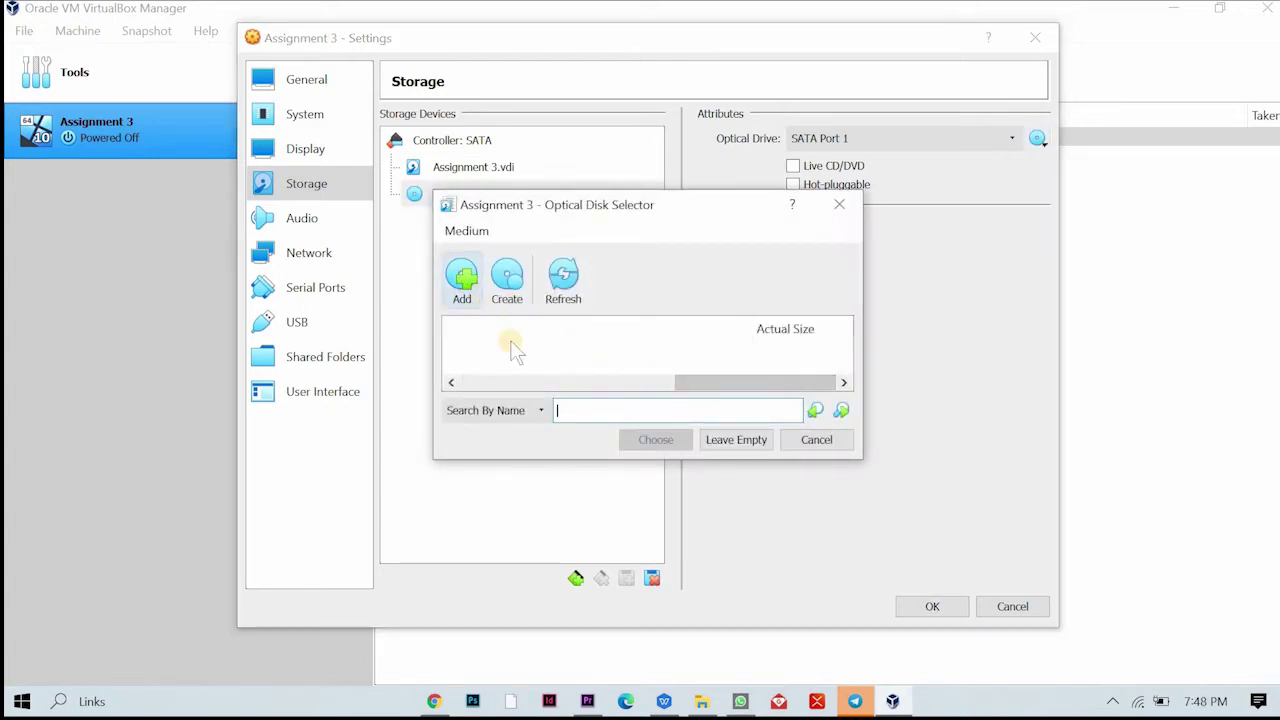
left_click(461, 278)
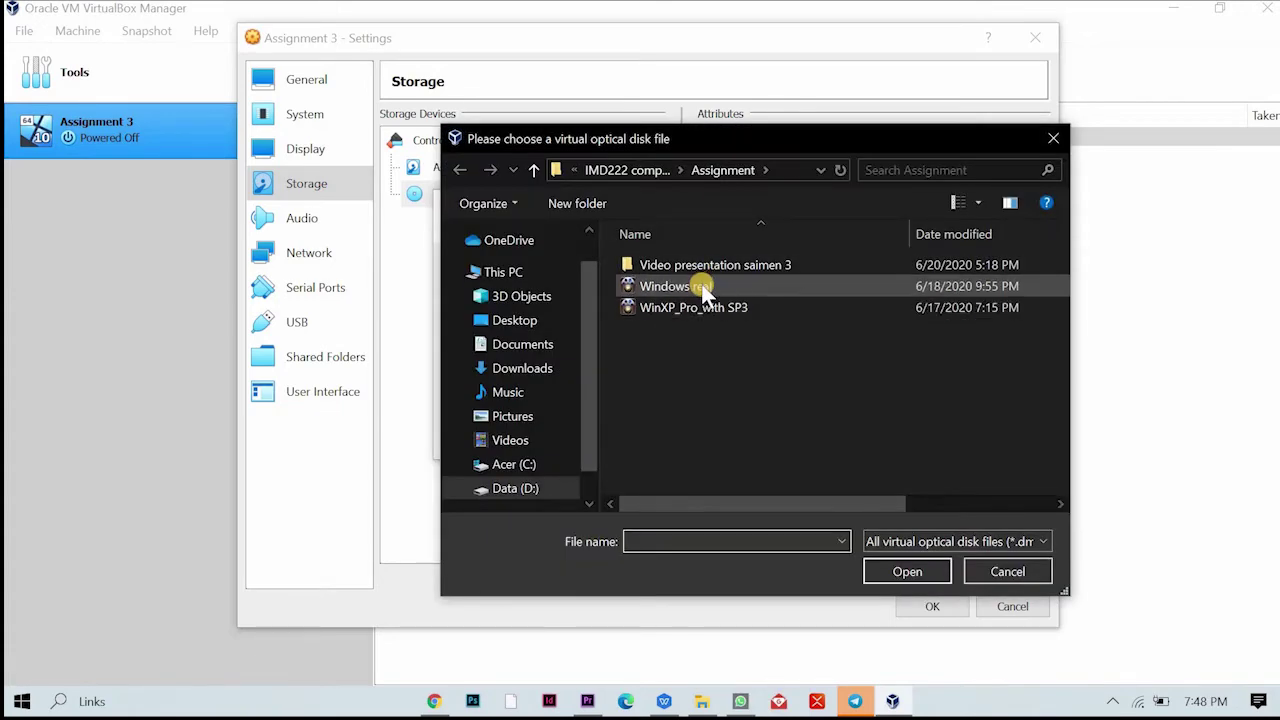
left_click(704, 289)
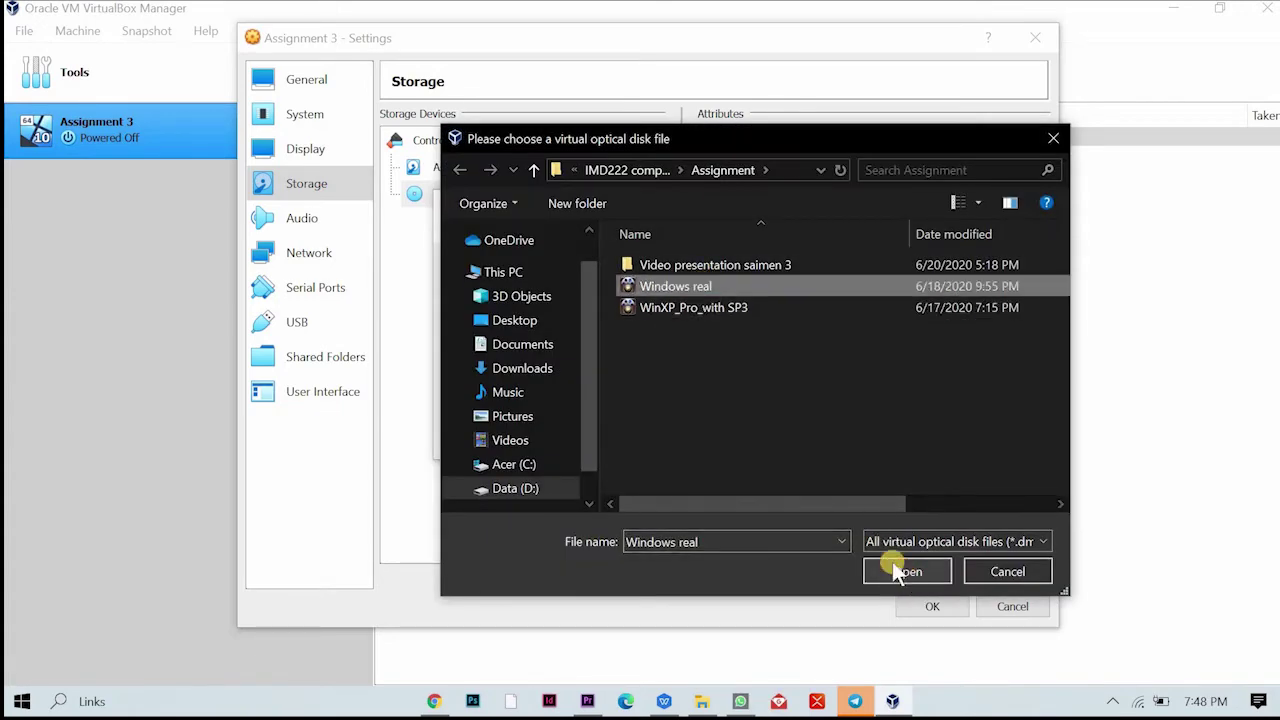
left_click(893, 566)
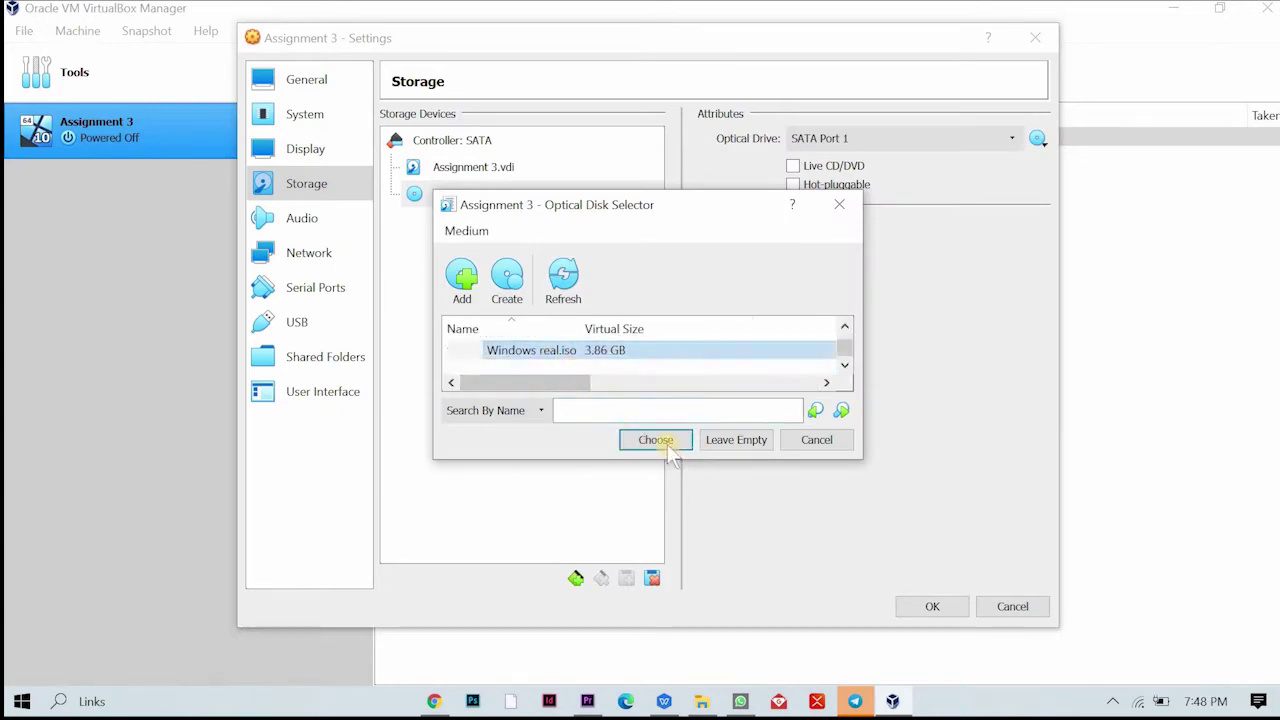
left_click(668, 448)
left_click(935, 606)
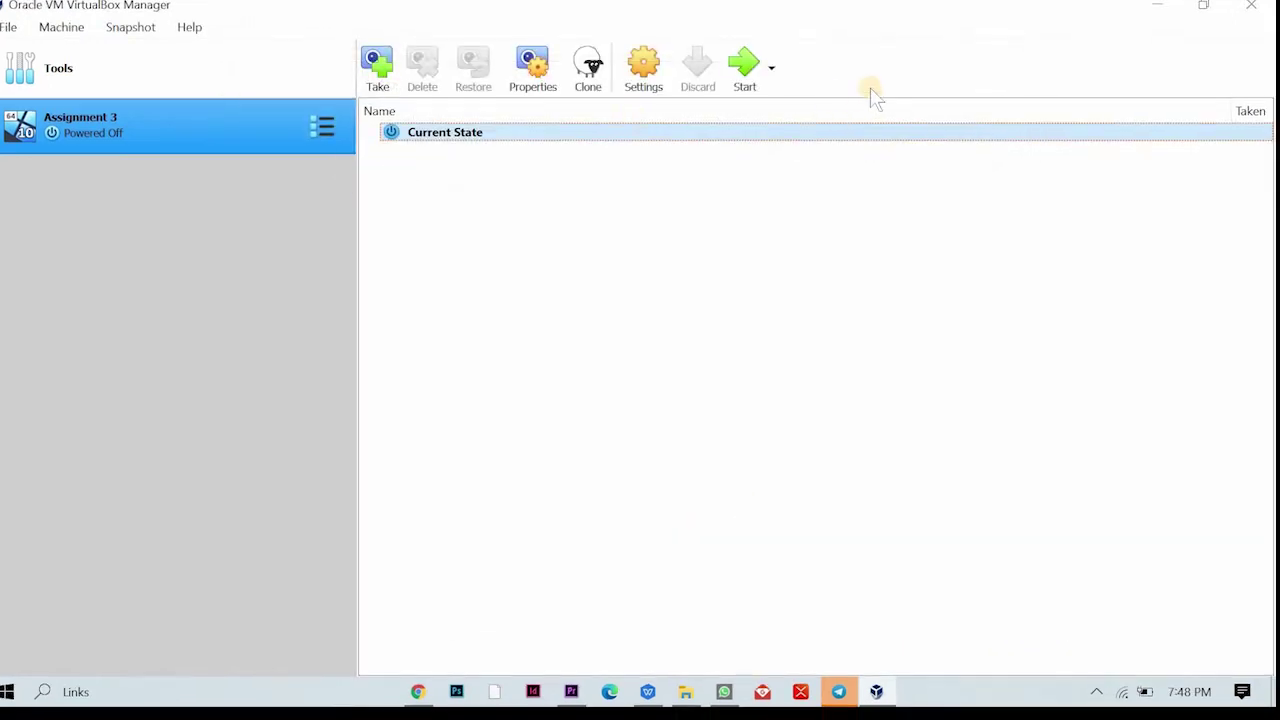
Start Assignment 3 and dismiss the Auto capture keyboard notice.
left_click(750, 78)
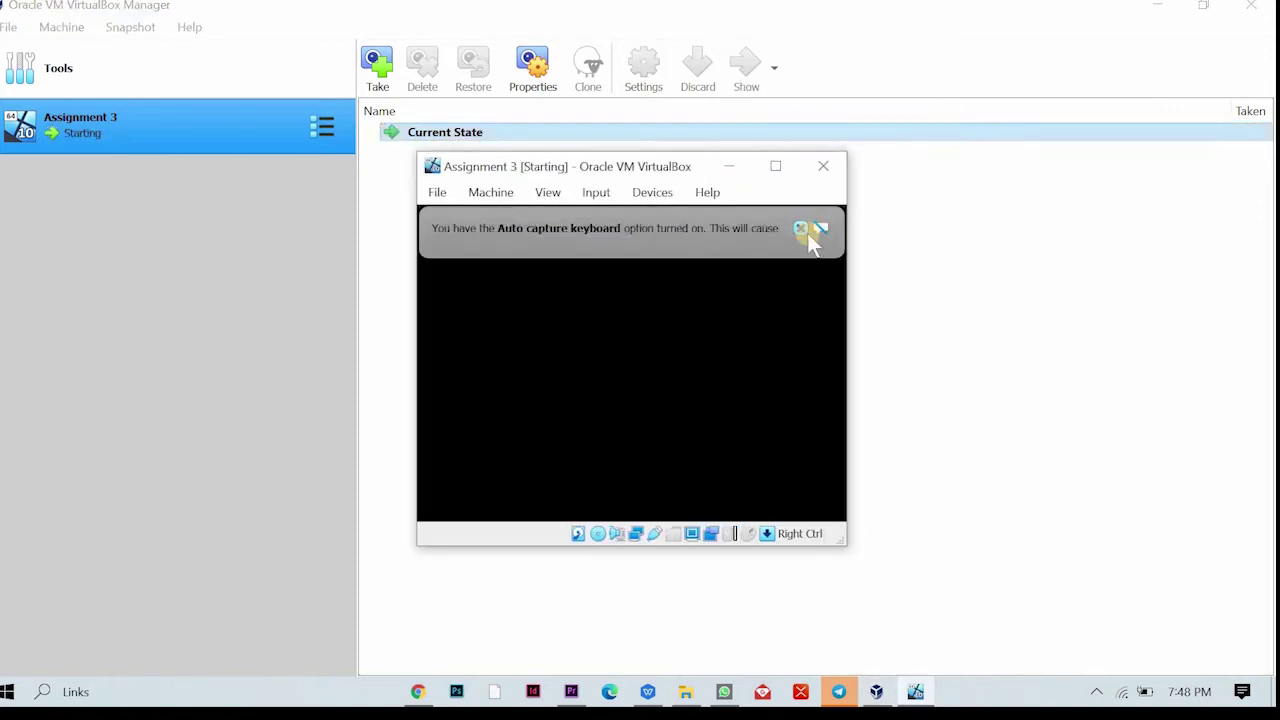
left_click(807, 231)
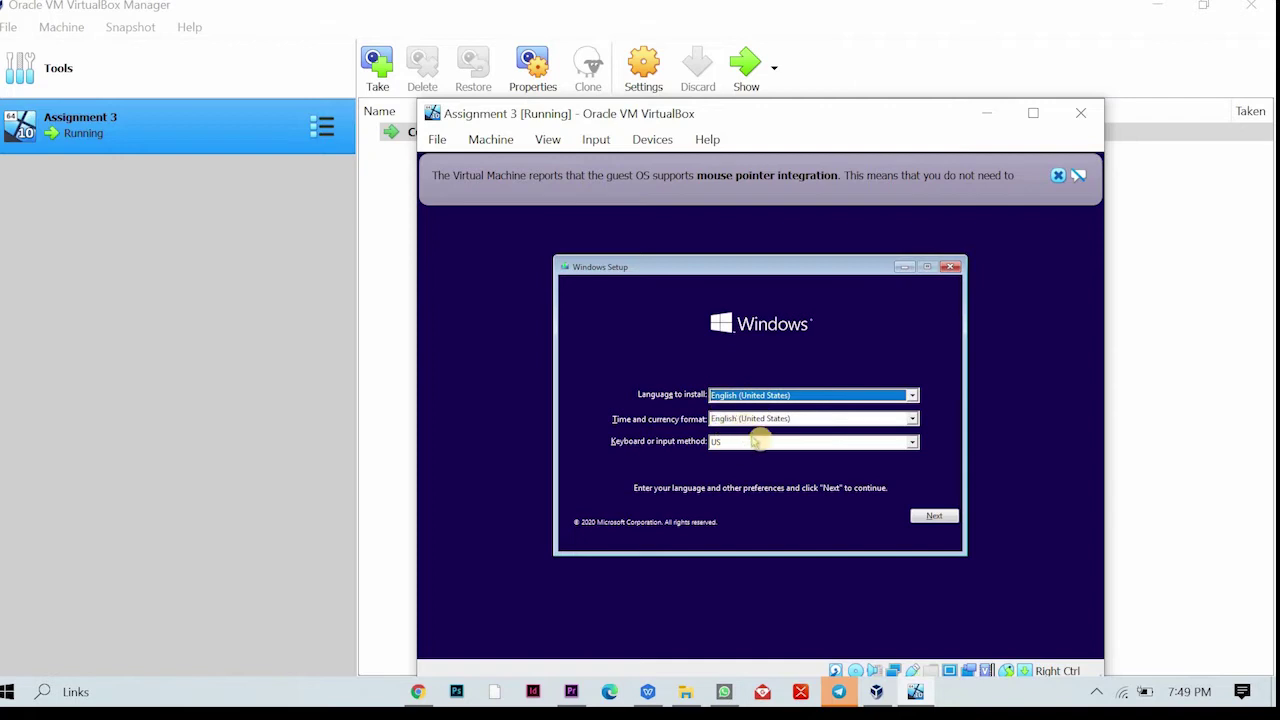
Start the install with default language settings, skip the product key, and pick Windows 10 Home.
left_click(935, 514)
left_click(757, 409)
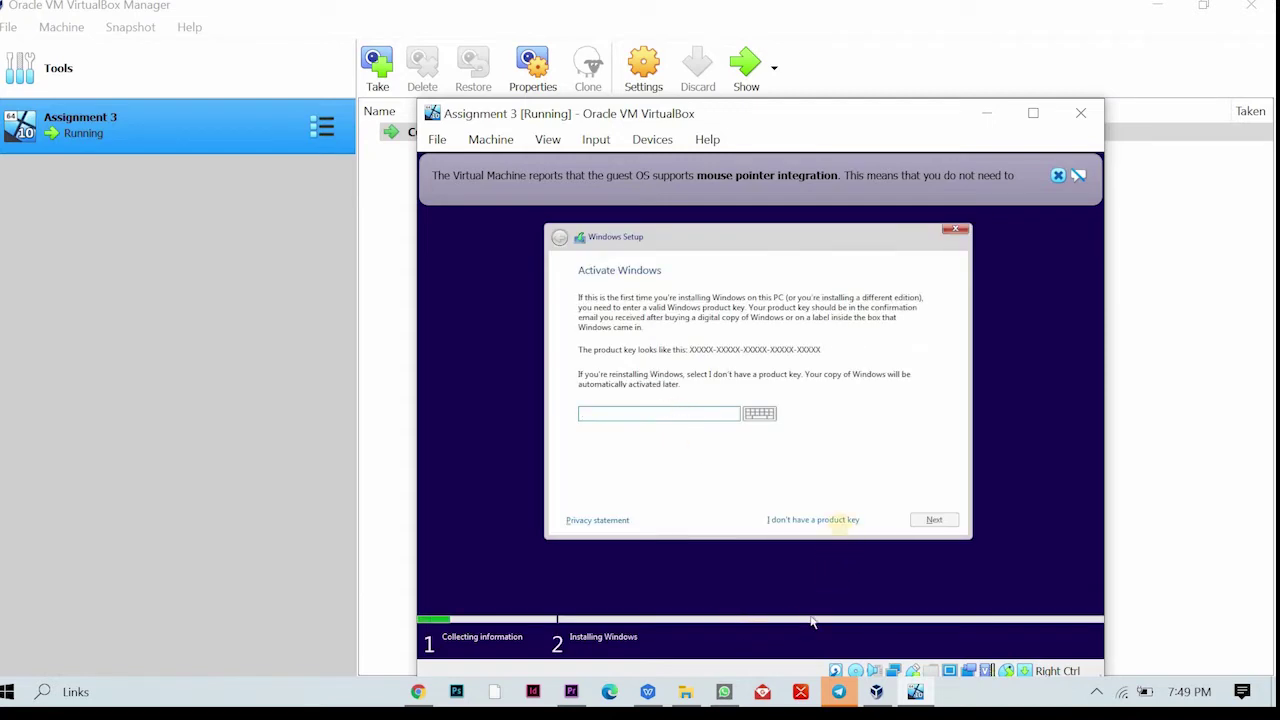
left_click(840, 523)
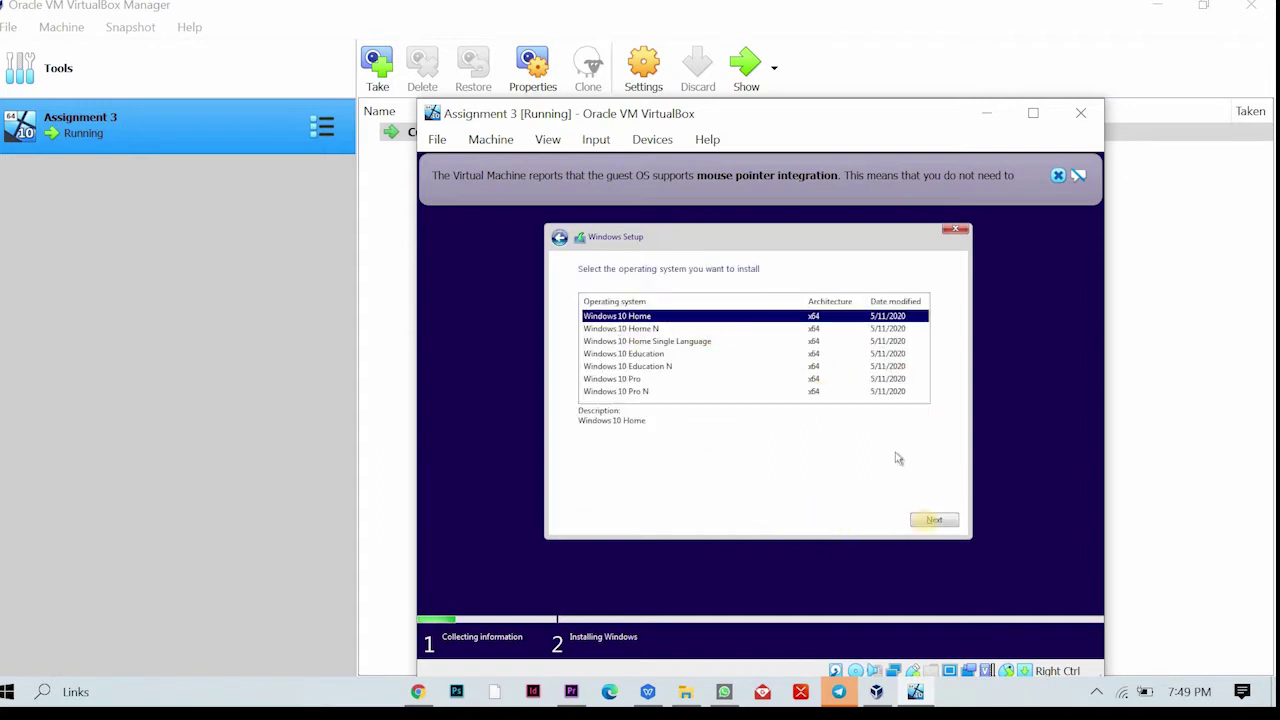
left_click(934, 519)
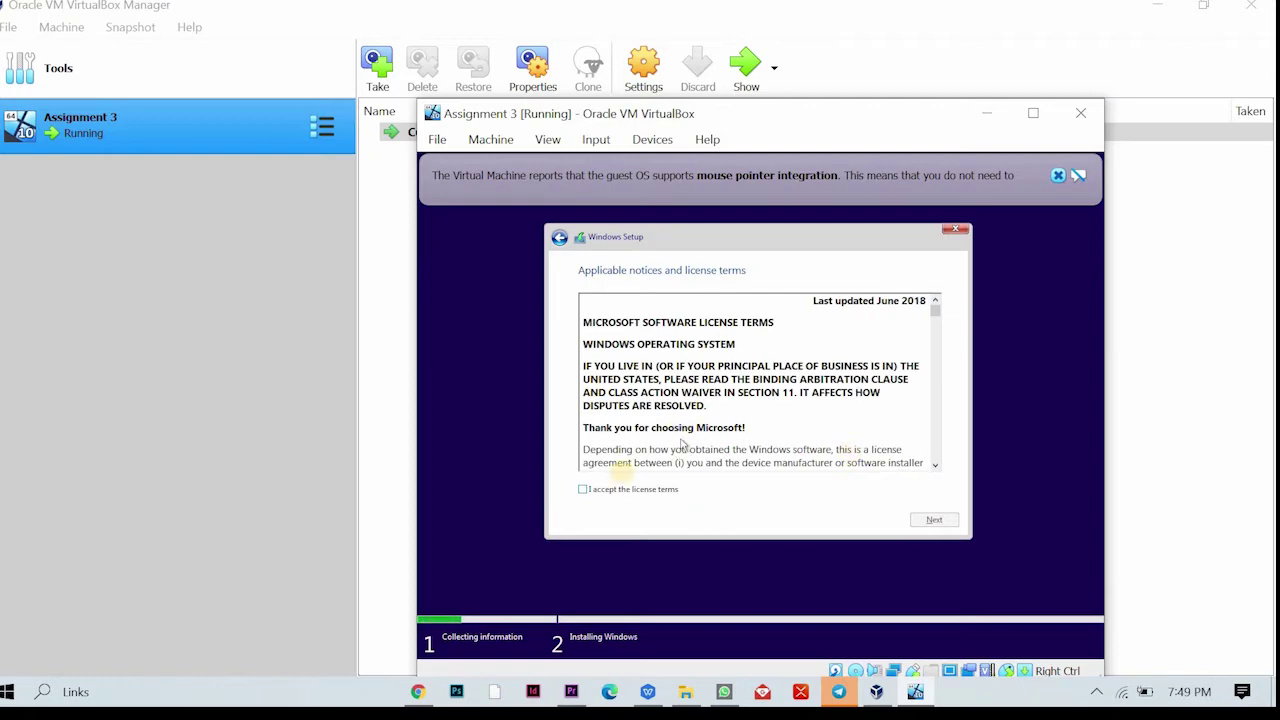
Accept the license terms and choose a custom install onto Drive 0's 50 GB unallocated space.
scroll(680, 430, "down", 10)
left_click(582, 489)
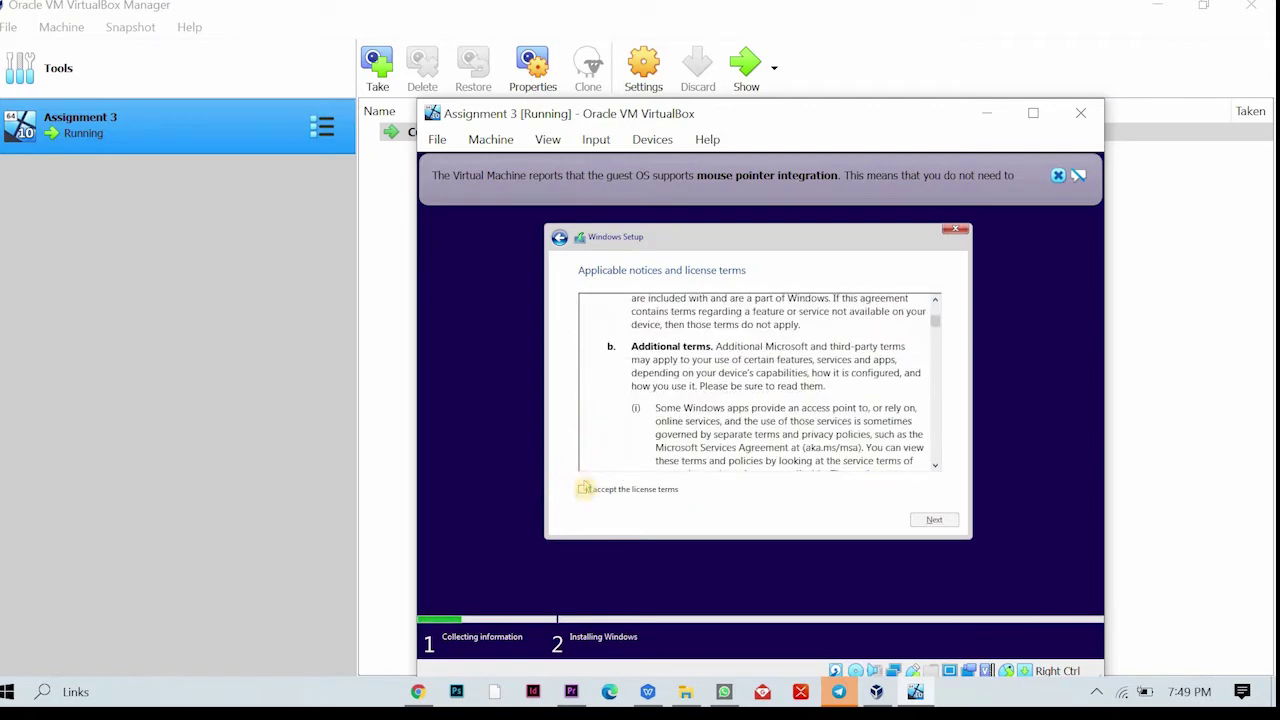
left_click(945, 520)
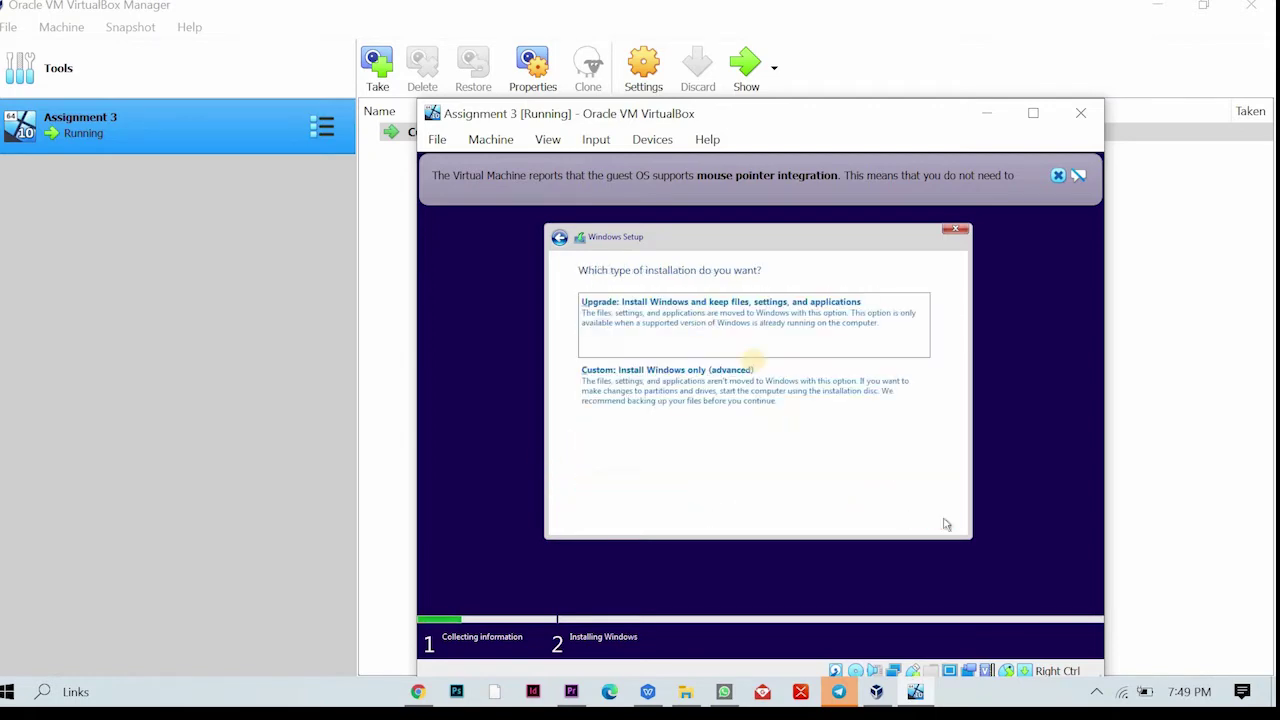
left_click(728, 384)
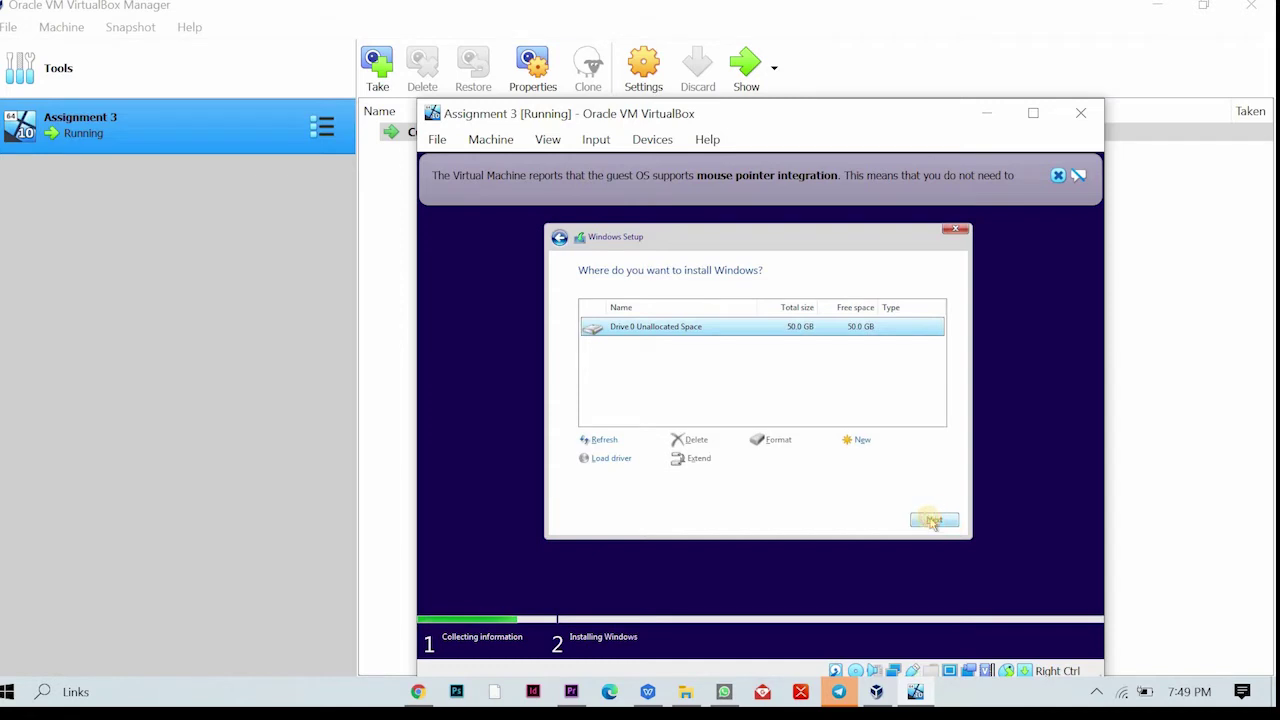
left_click(931, 520)
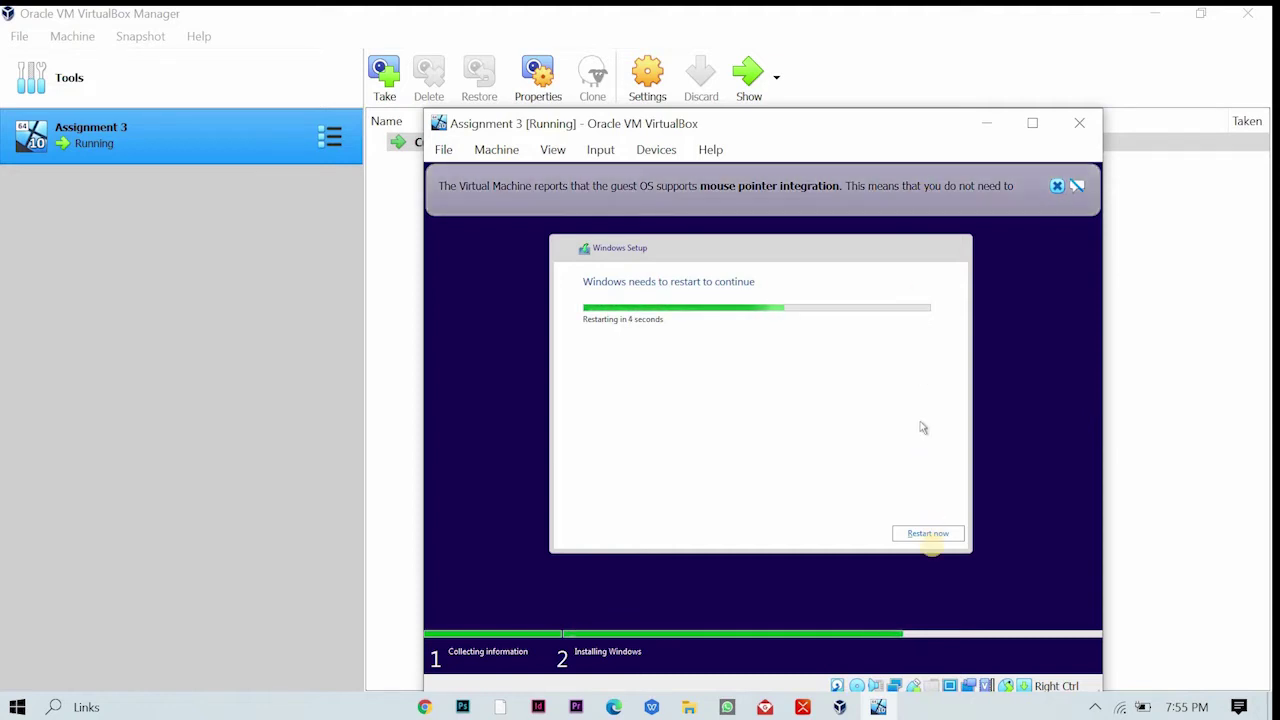
Restart the guest to continue setup, then enlarge the VM window and dismiss the mouse notice.
left_click(946, 532)
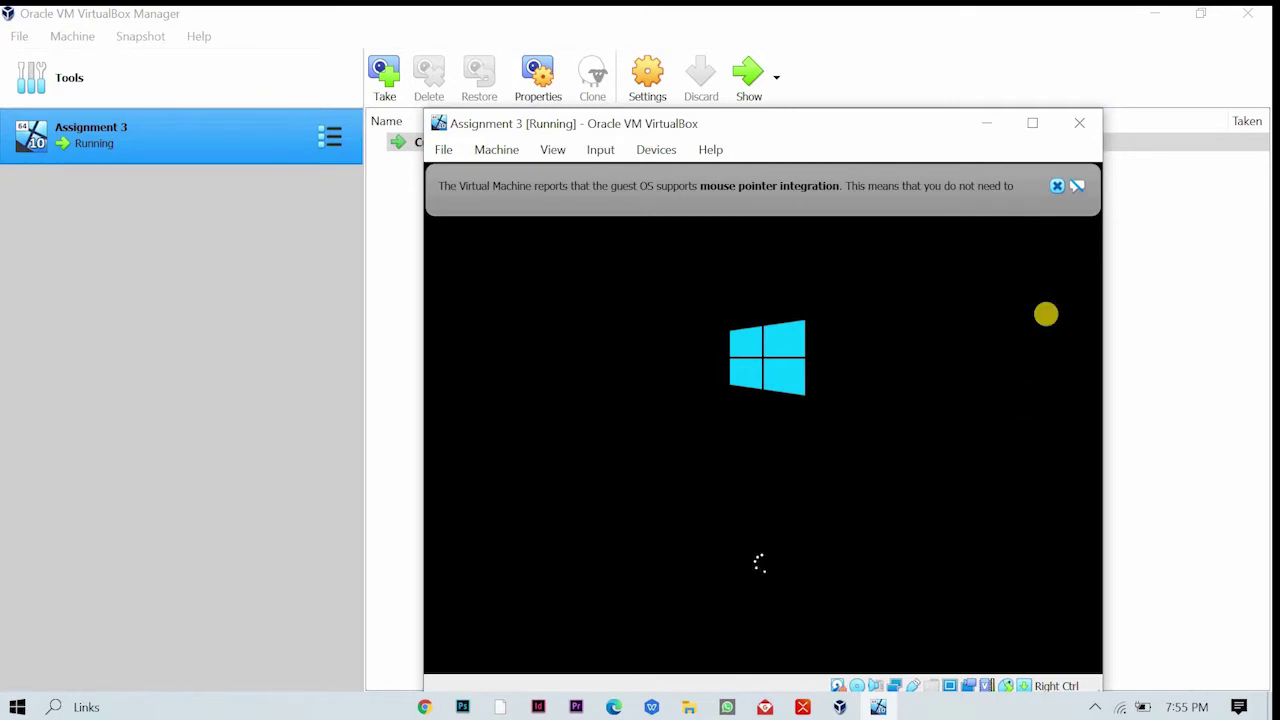
left_click_drag(866, 120, 849, 92)
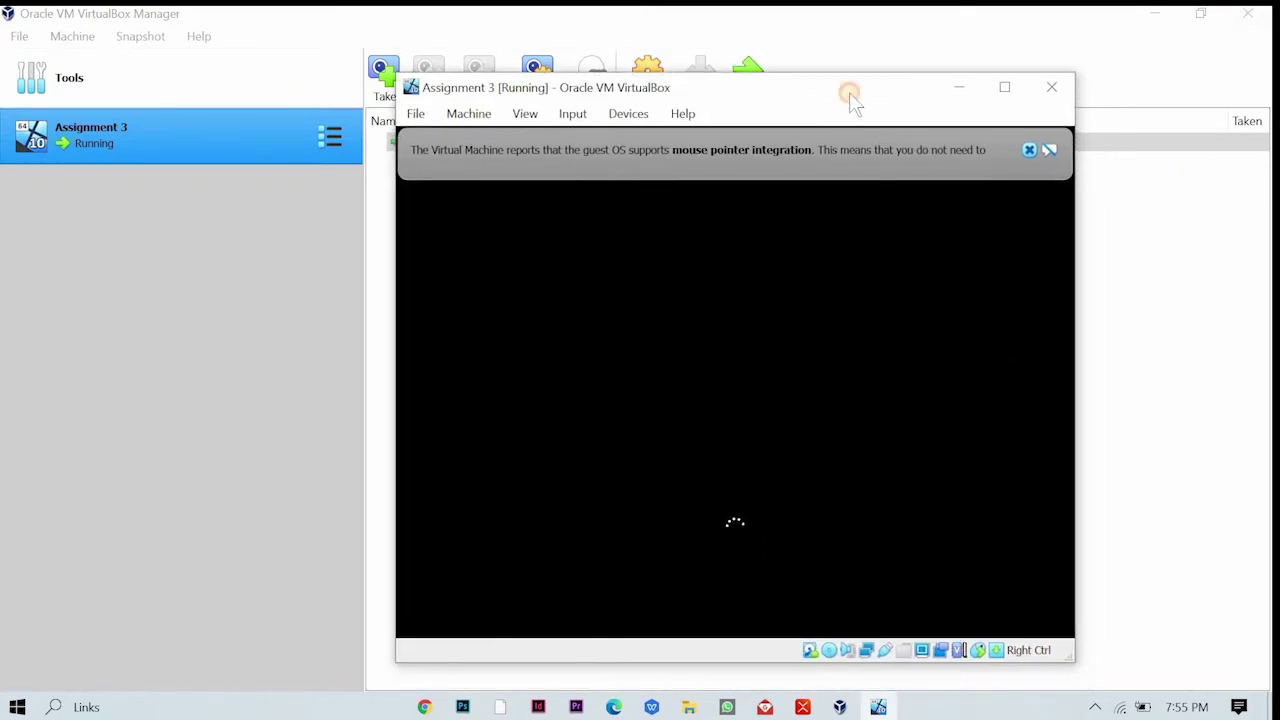
left_click(1005, 88)
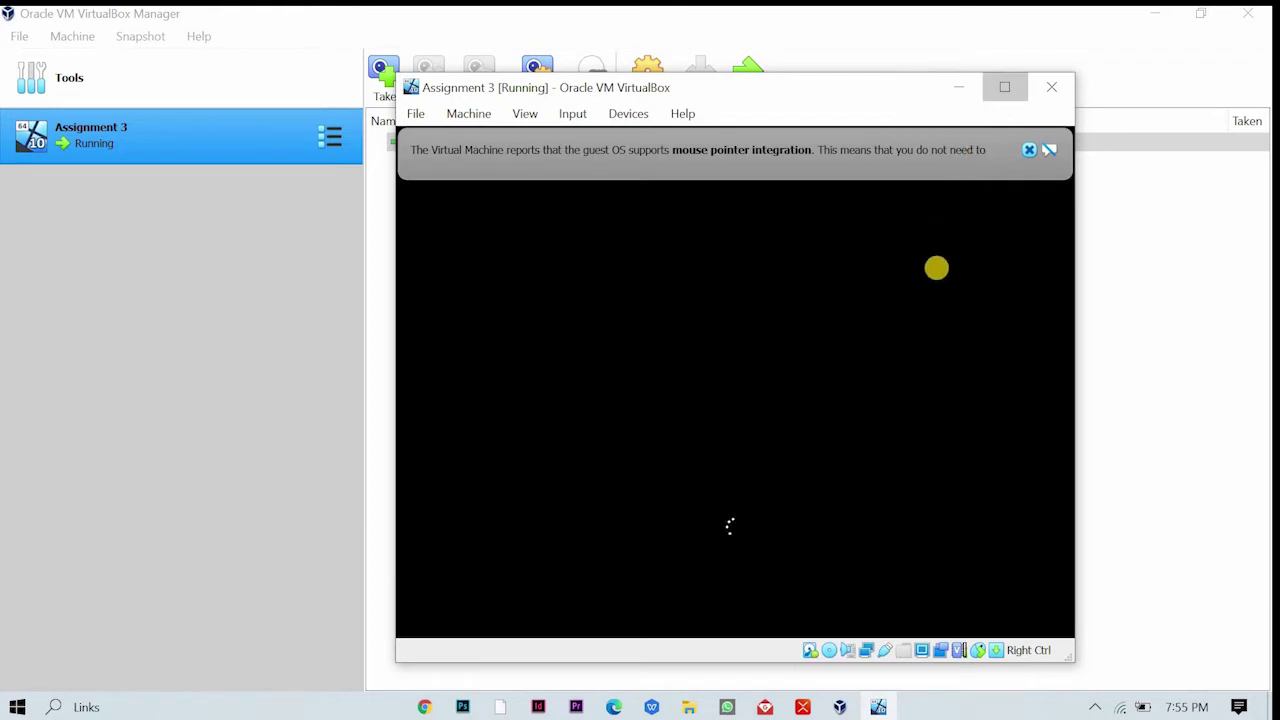
left_click(1227, 76)
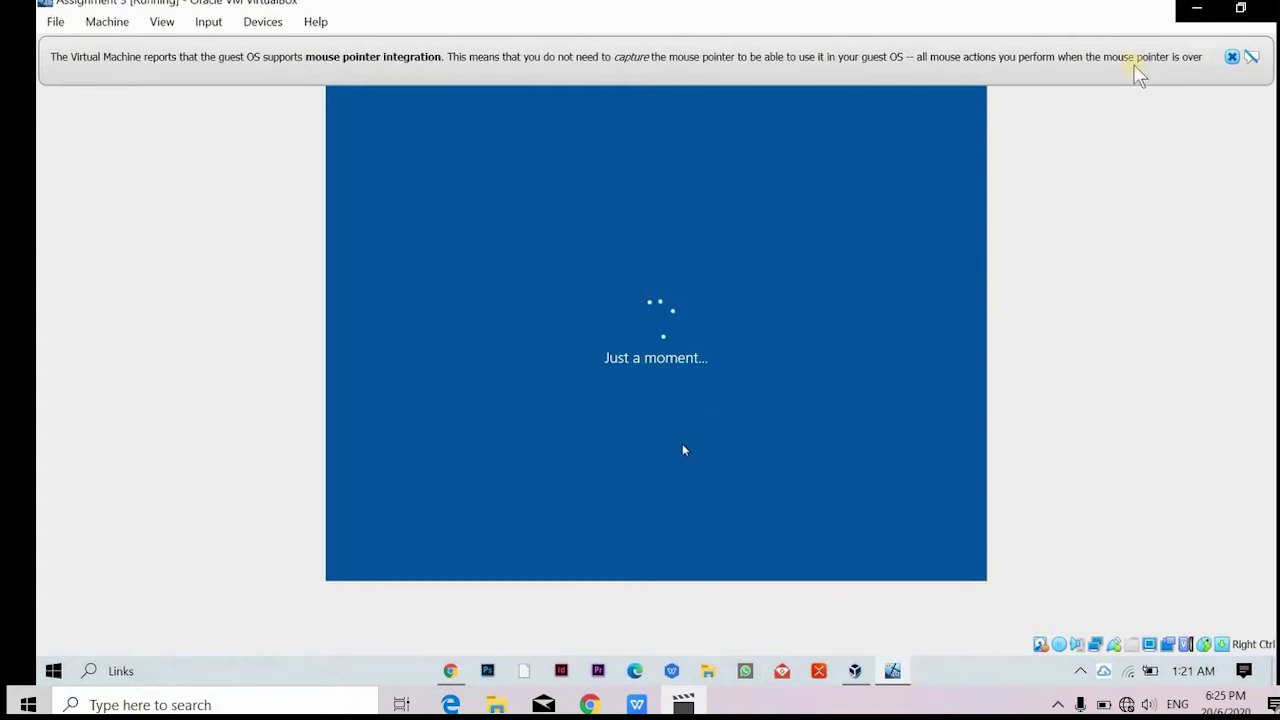
Dismiss the mouse integration bar, mute Cortana's voice, and confirm the region.
left_click(1230, 58)
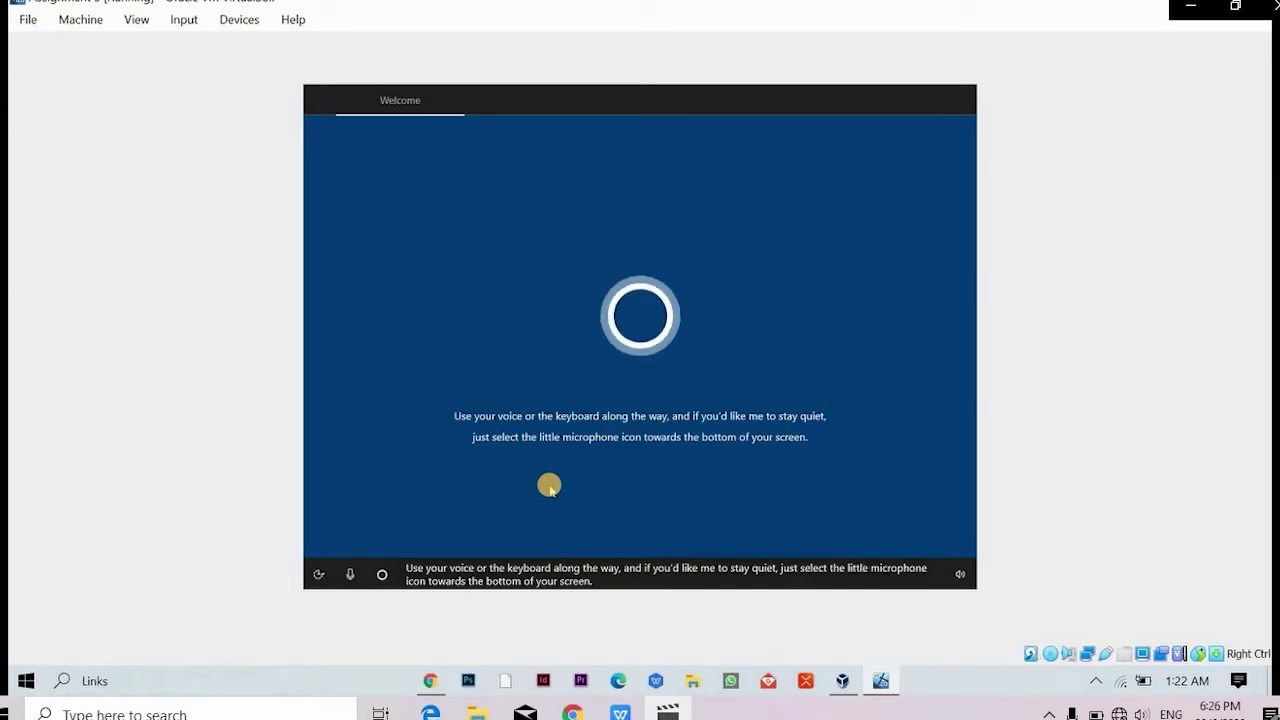
left_click(349, 575)
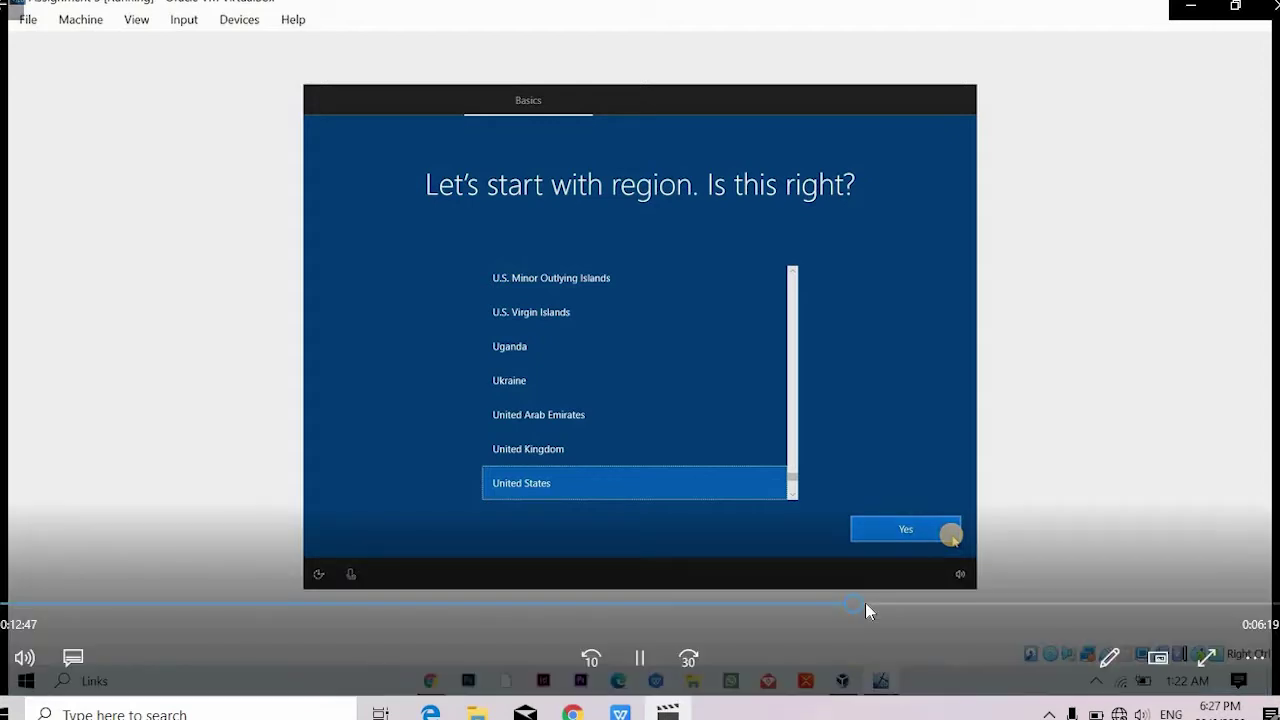
left_click(866, 604)
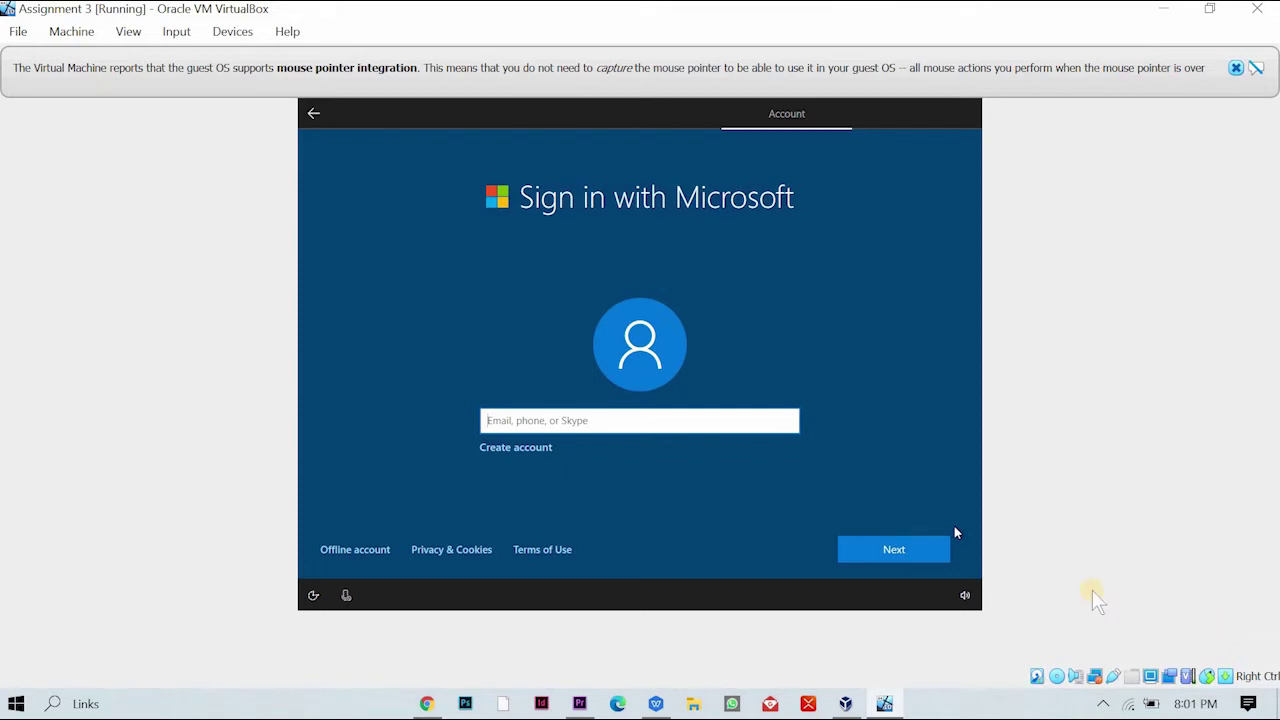
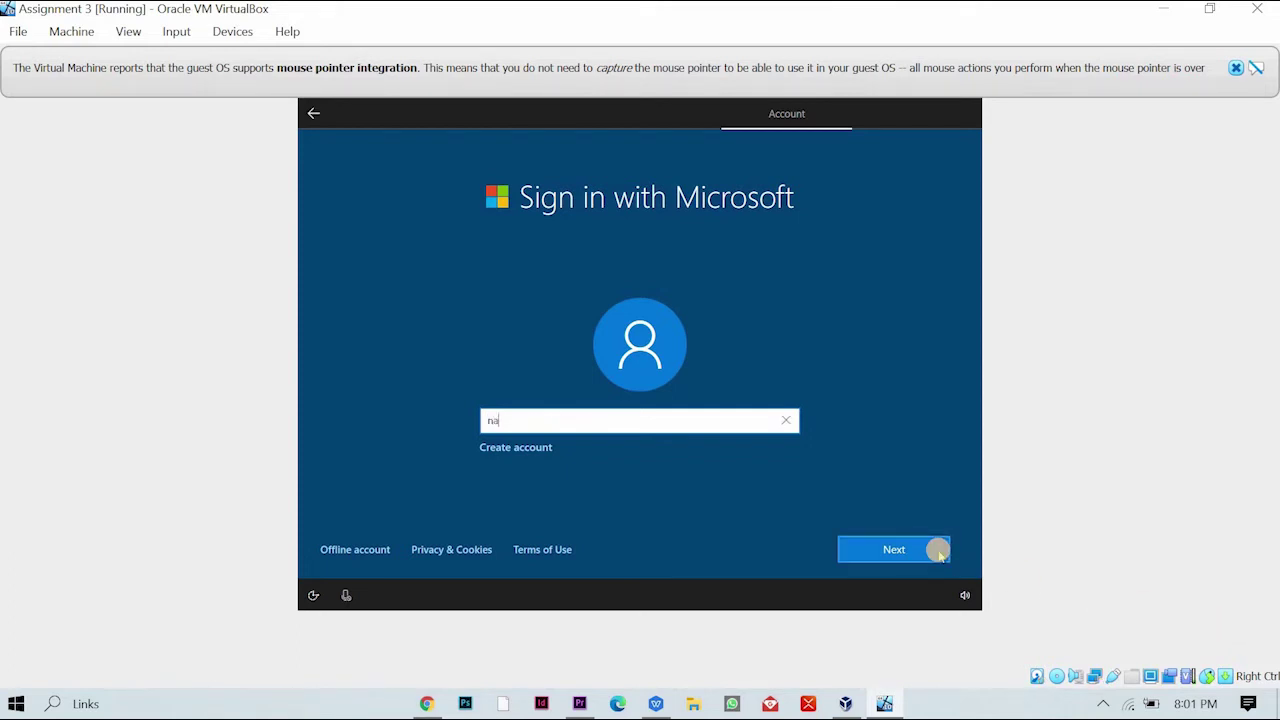
Enter the sign-in email address and choose to create a new Microsoft account.
left_click(885, 557)
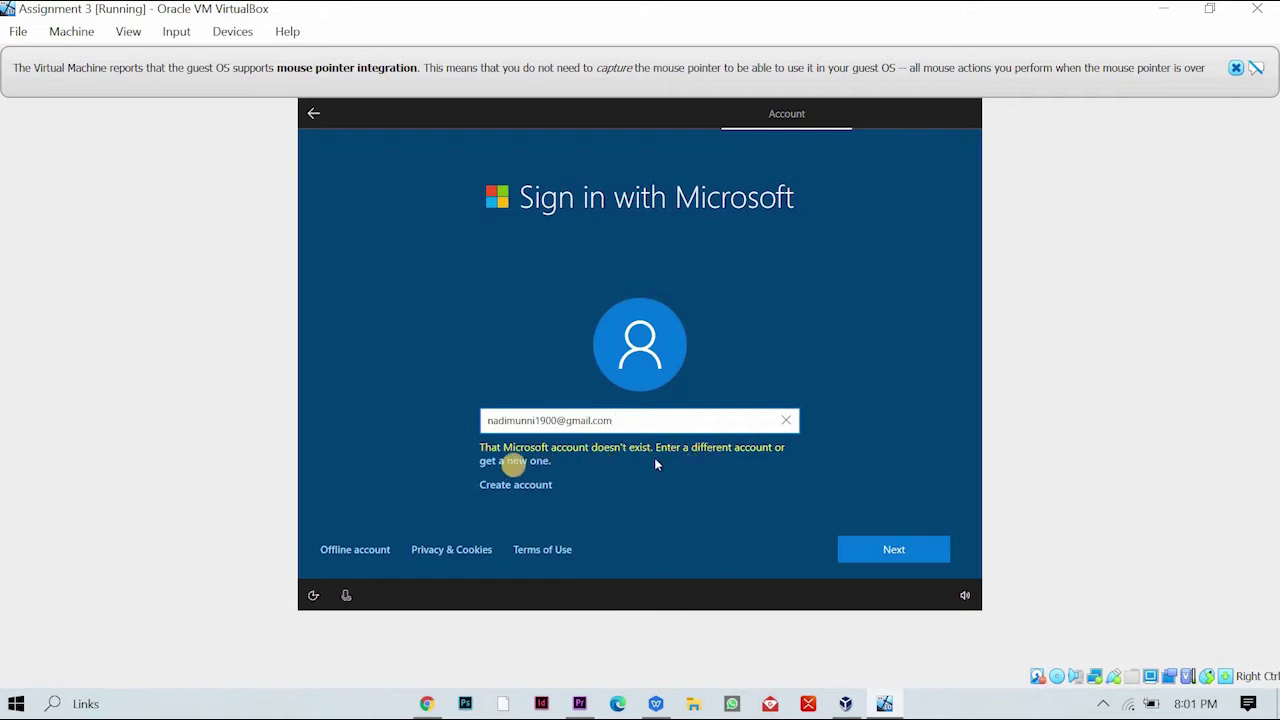
left_click(518, 490)
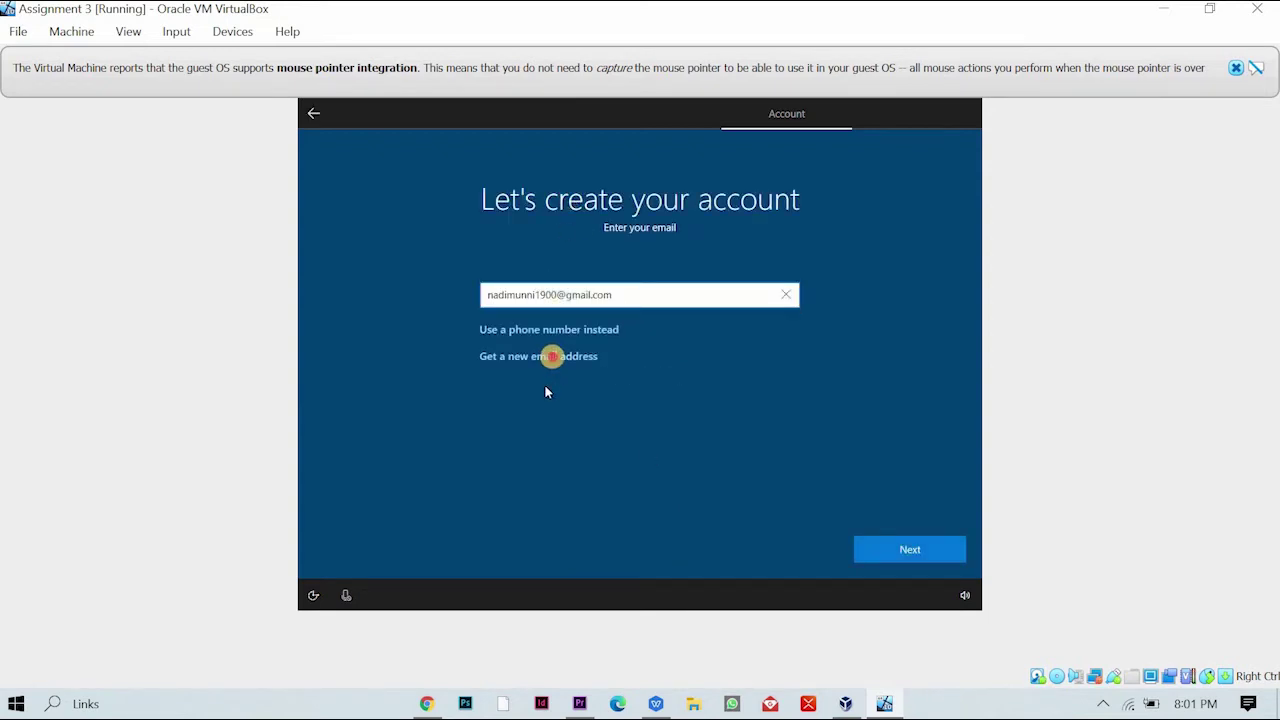
Enter the new account's email address and set the account password.
left_click(553, 358)
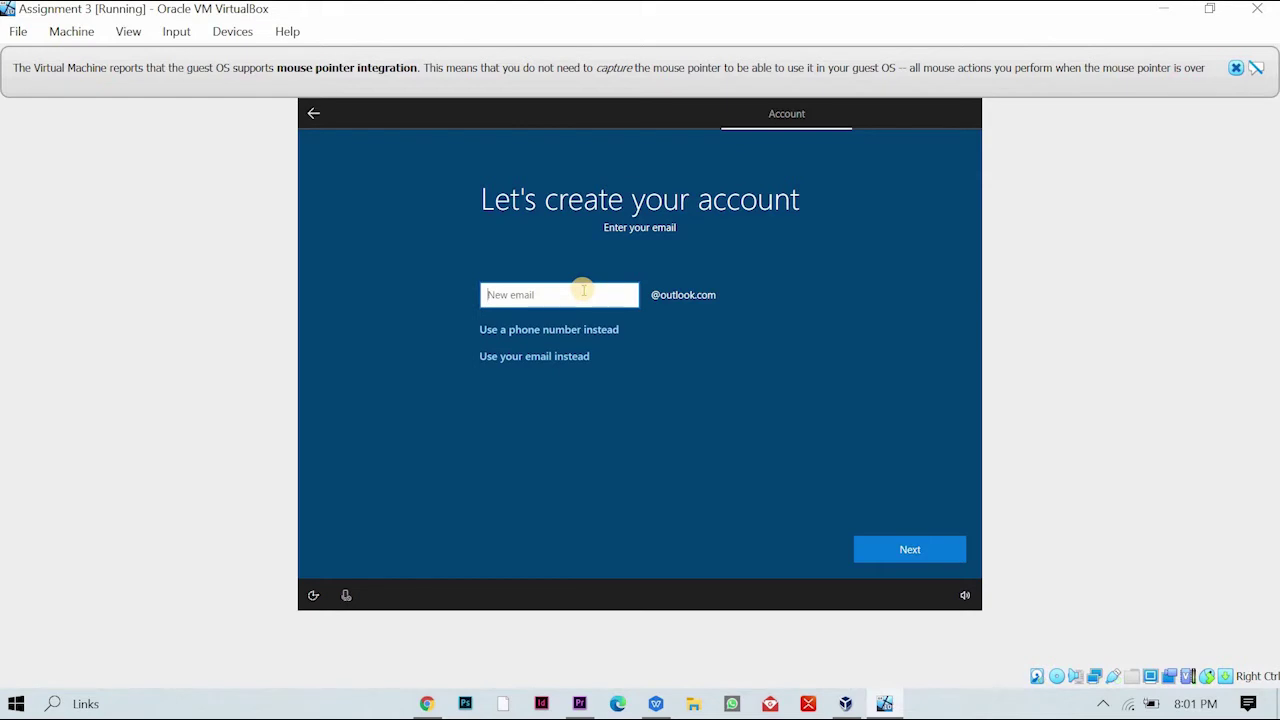
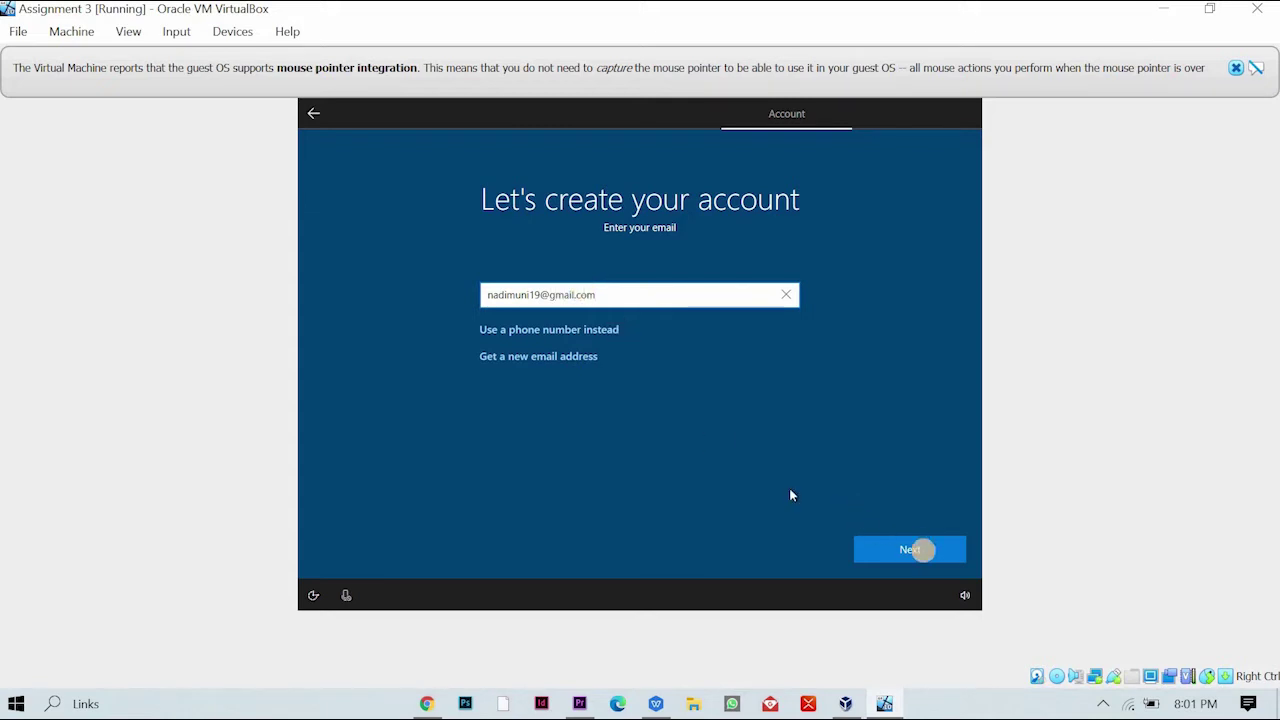
left_click(918, 549)
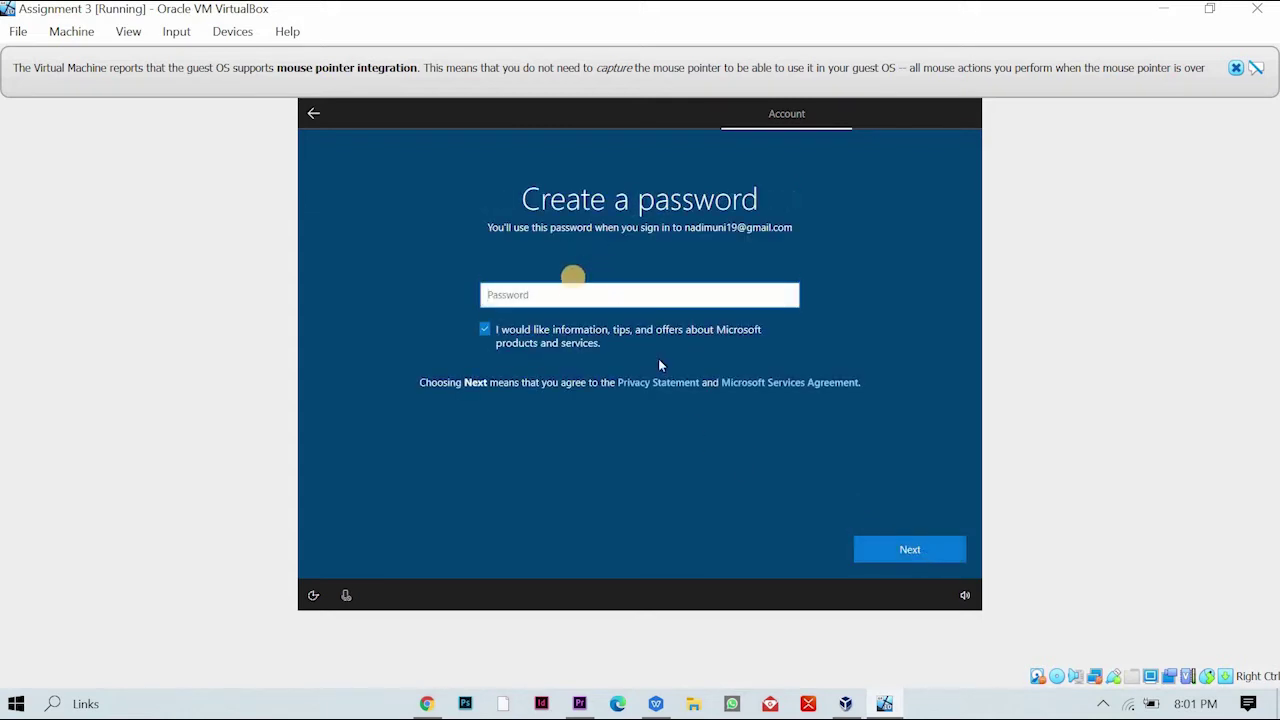
left_click(560, 300)
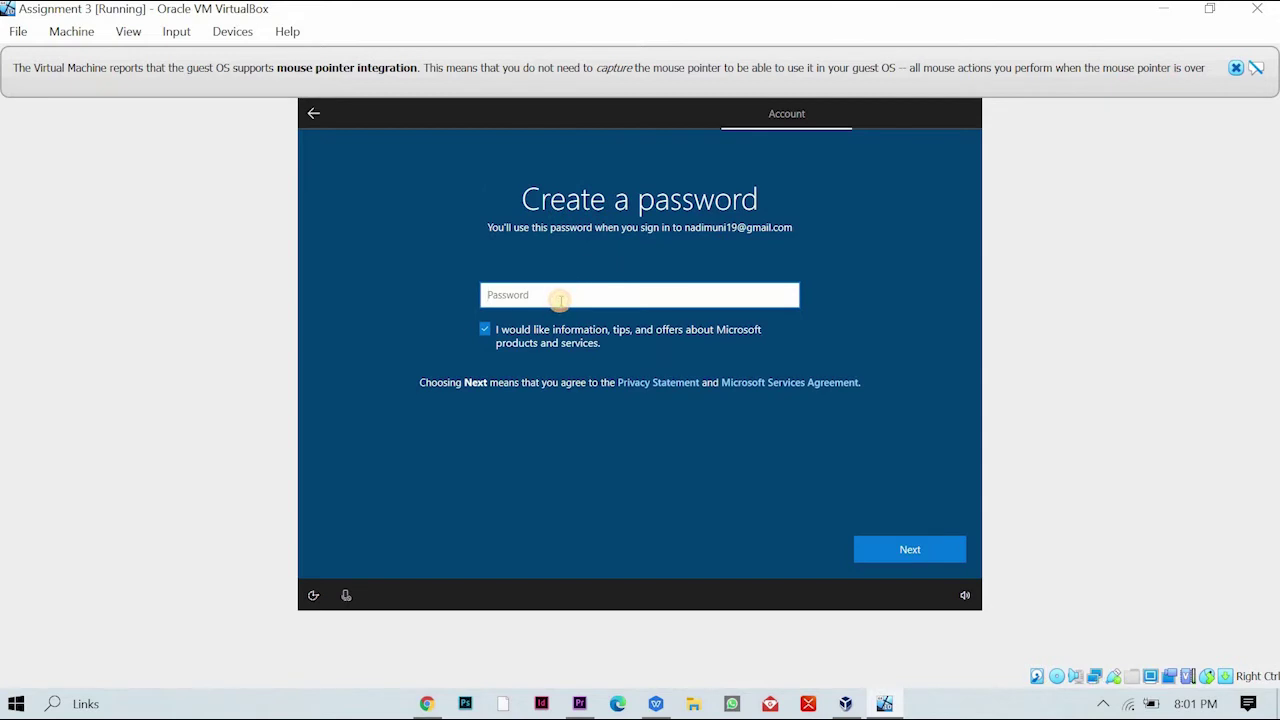
type("•••••••")
key("Return")
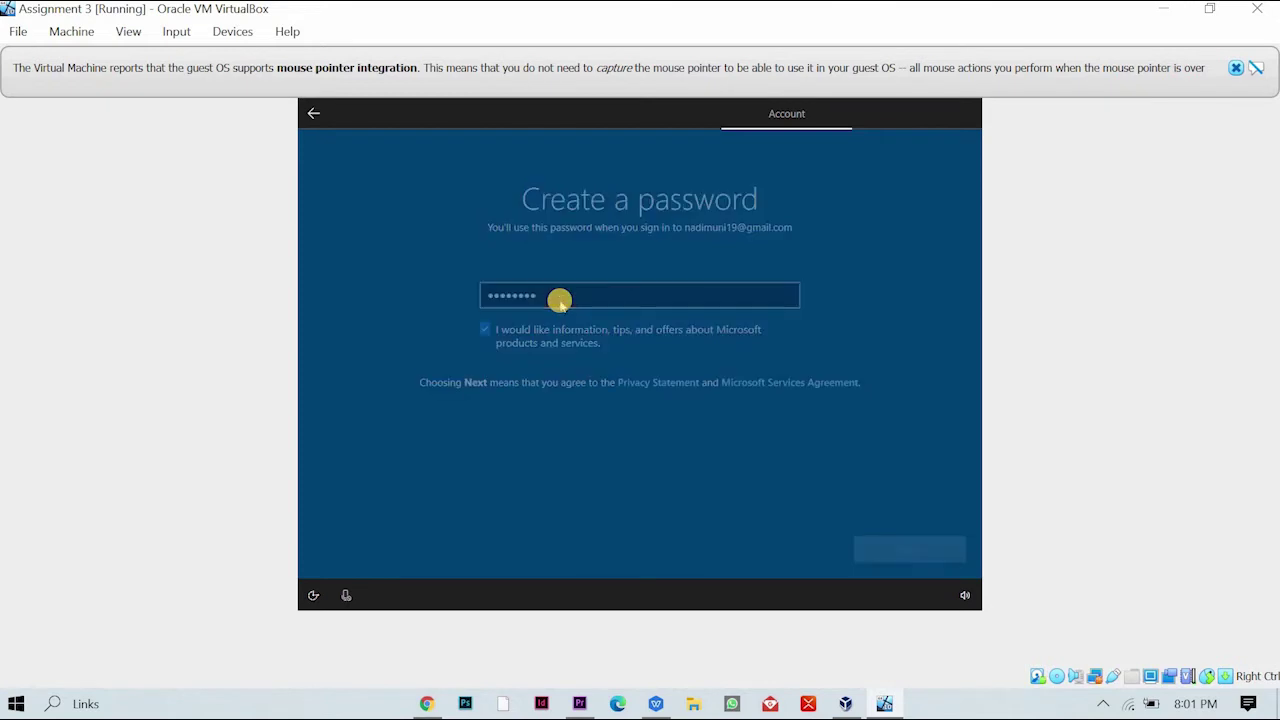
left_click(779, 308)
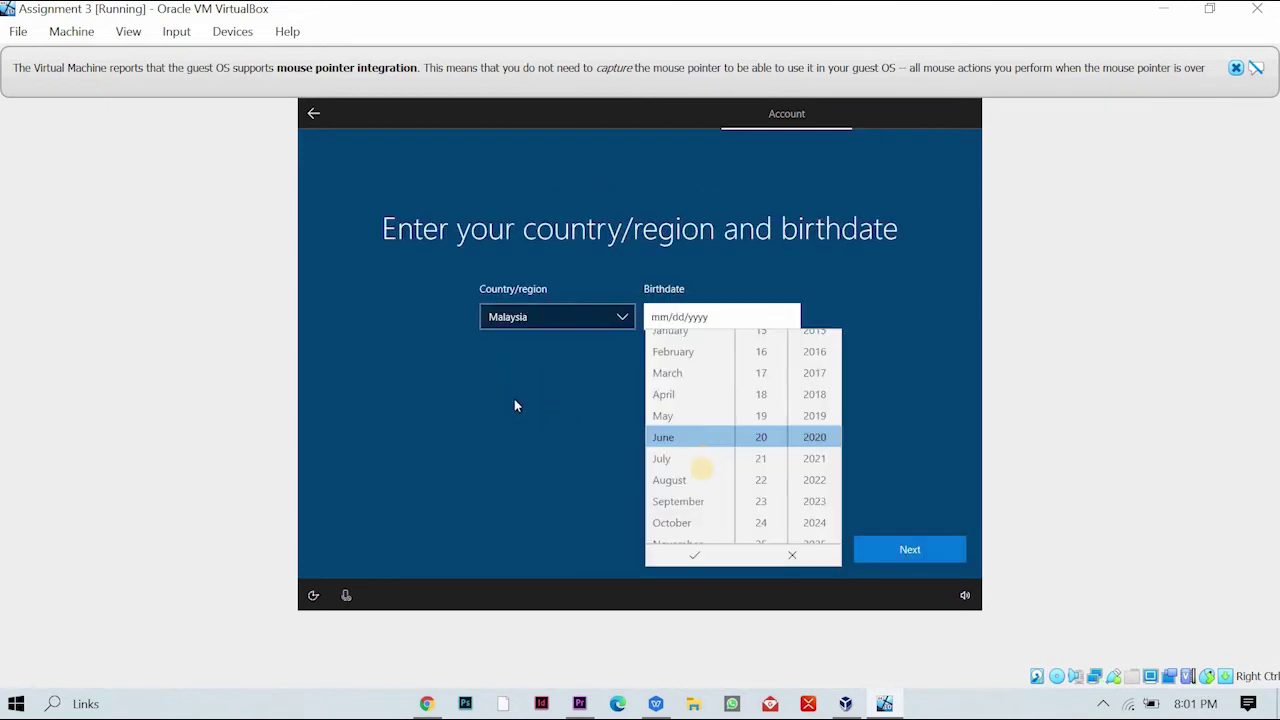
Pick December 19, 2000 as the birthdate in the date picker.
scroll(707, 515, "down", 5)
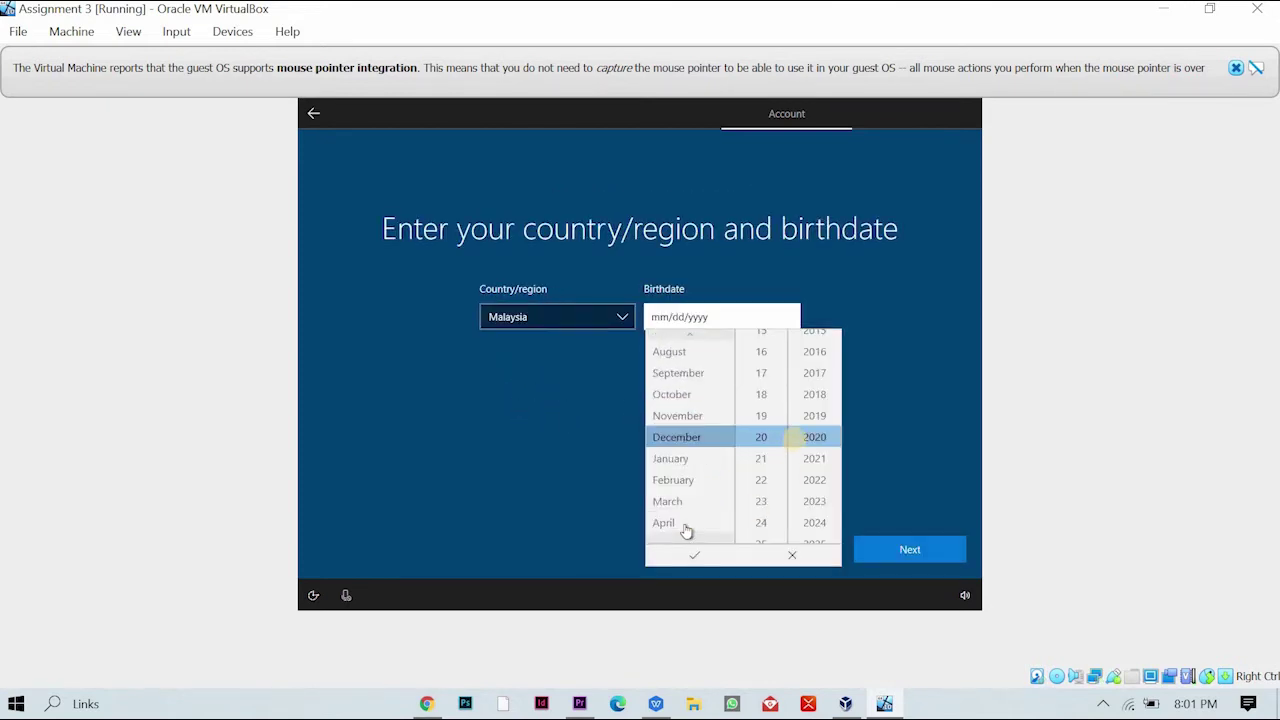
scroll(777, 456, "down", 2)
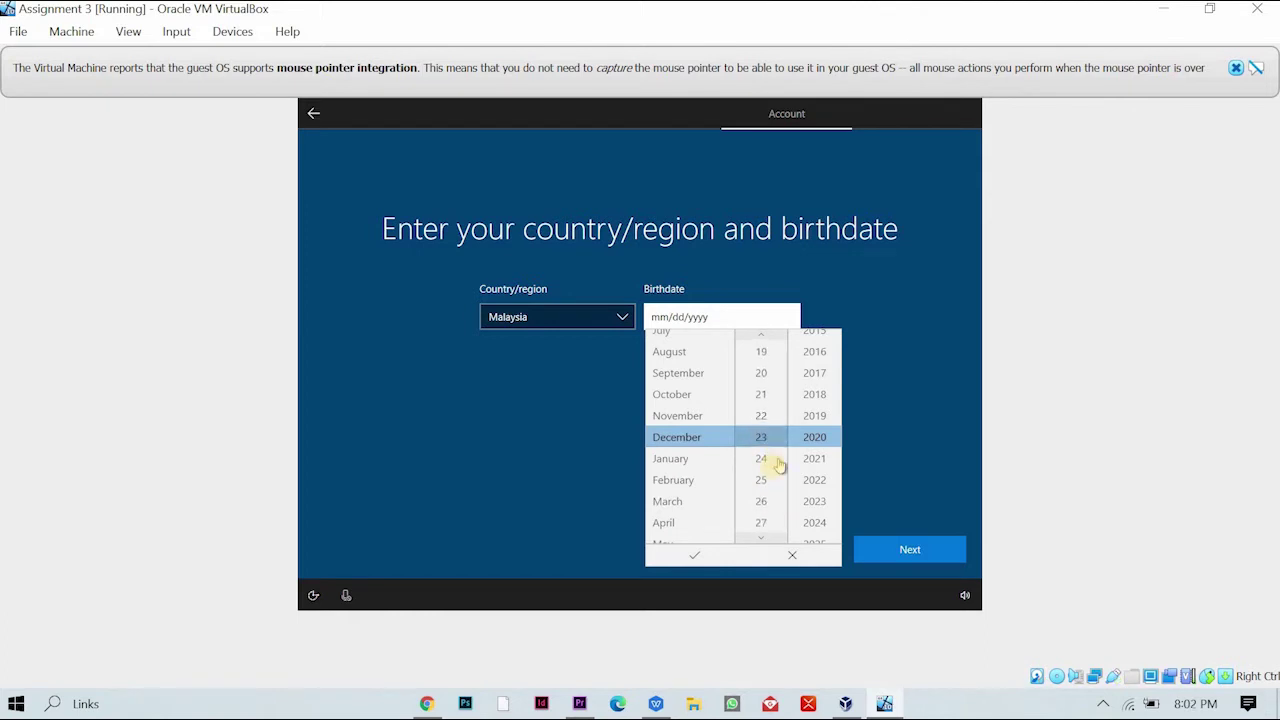
scroll(766, 390, "up", 3)
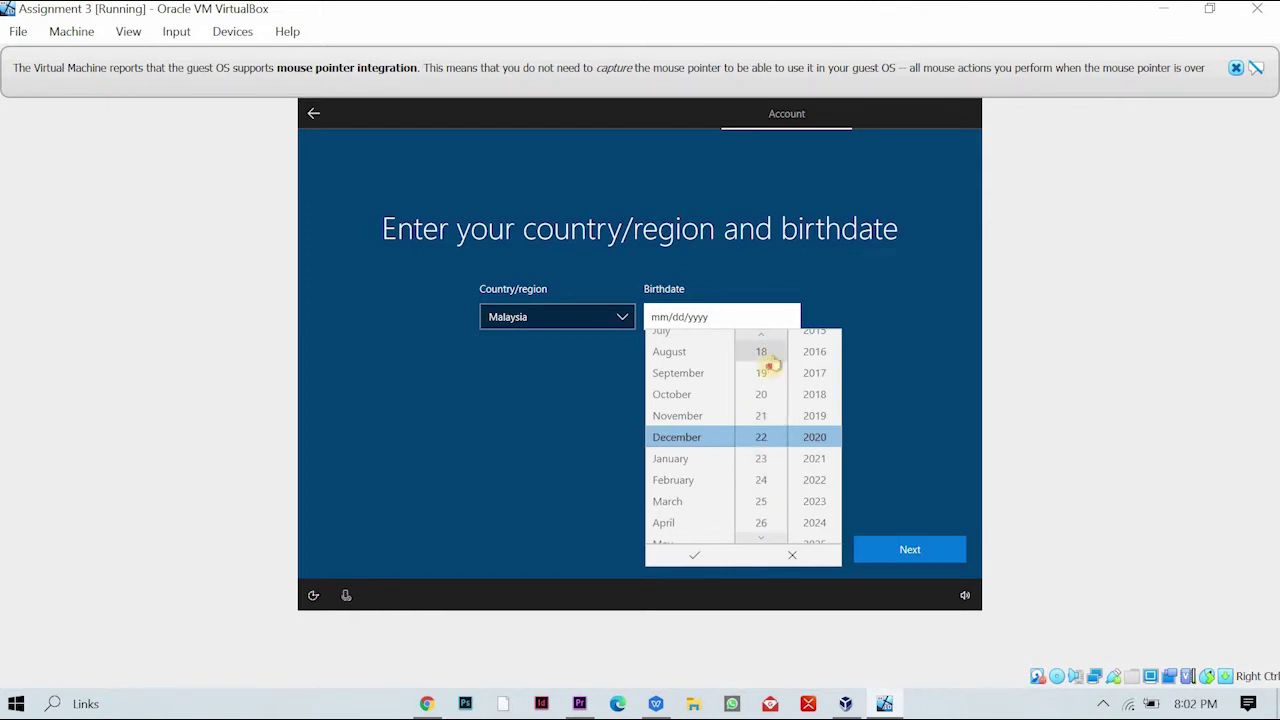
scroll(826, 394, "up", 1)
scroll(832, 394, "up", 7)
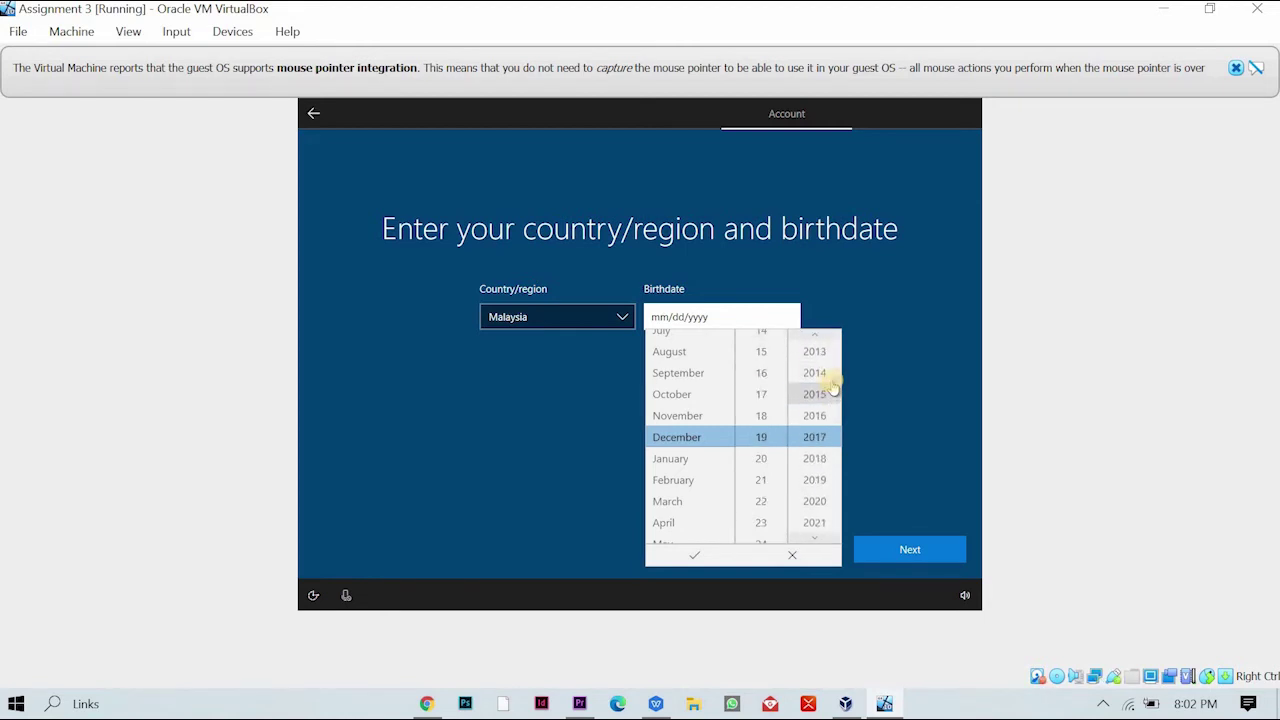
scroll(833, 388, "up", 2)
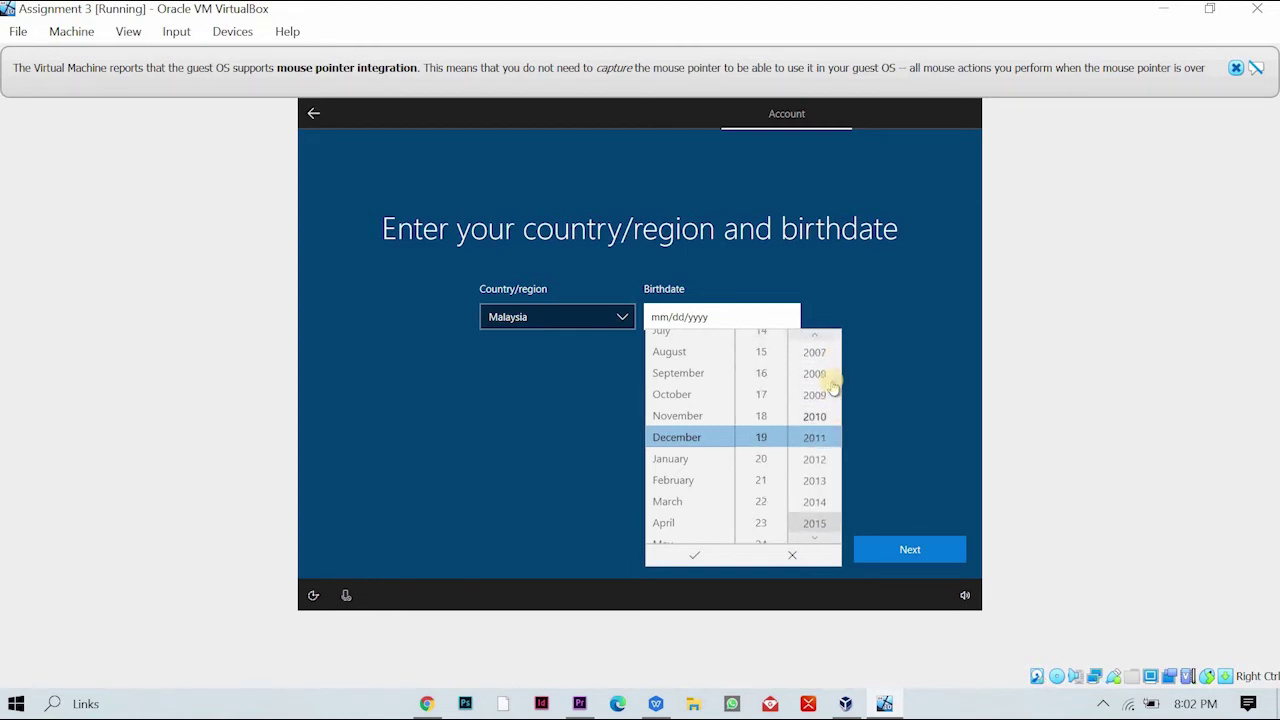
scroll(830, 388, "up", 5)
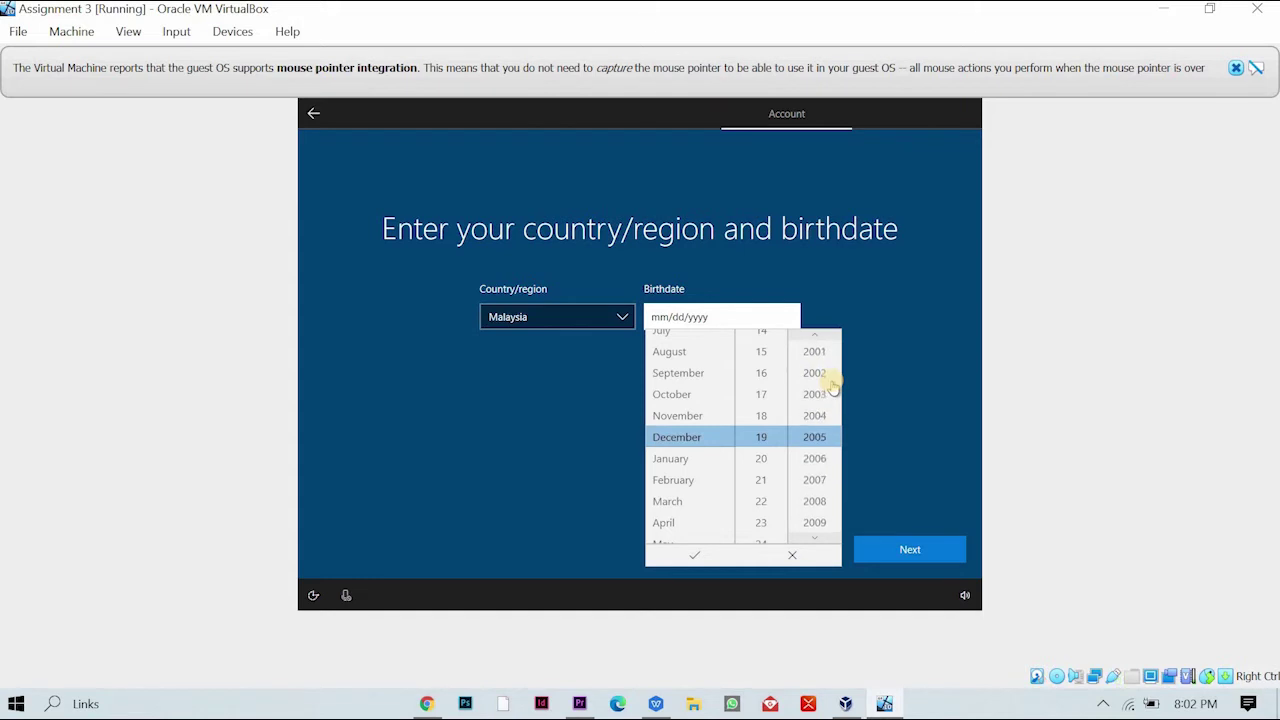
scroll(826, 388, "up", 3)
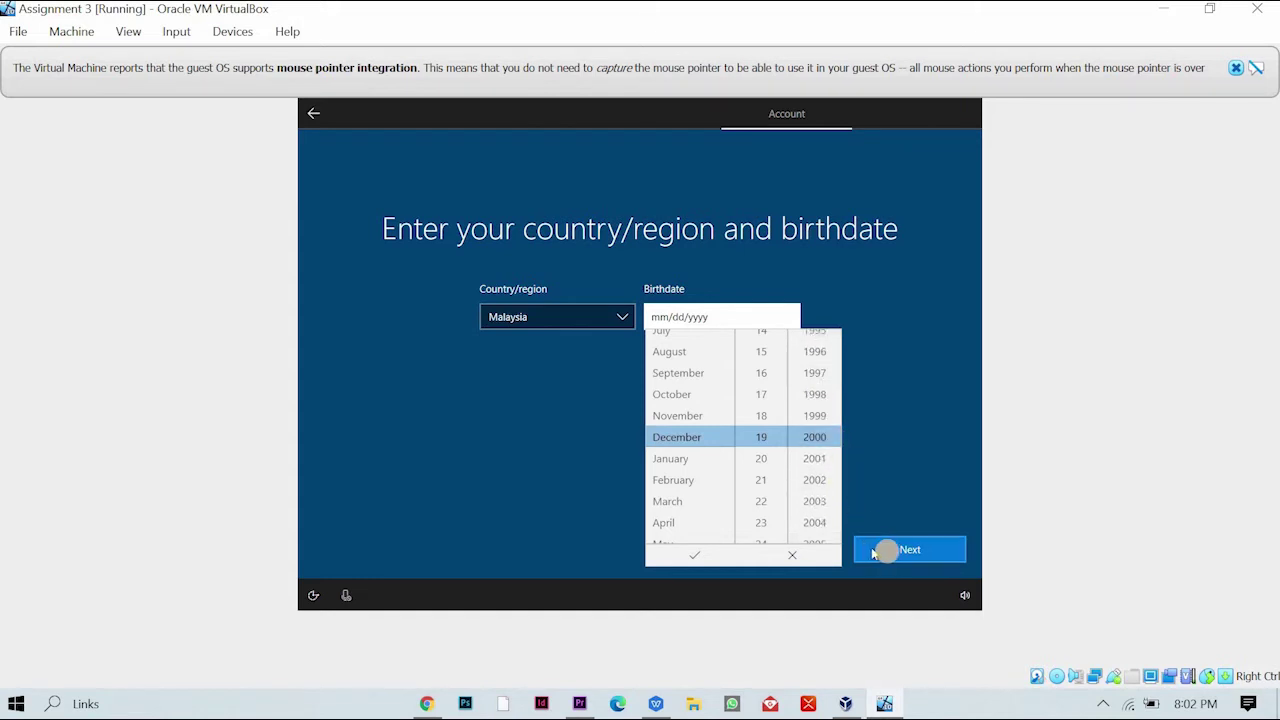
left_click(887, 552)
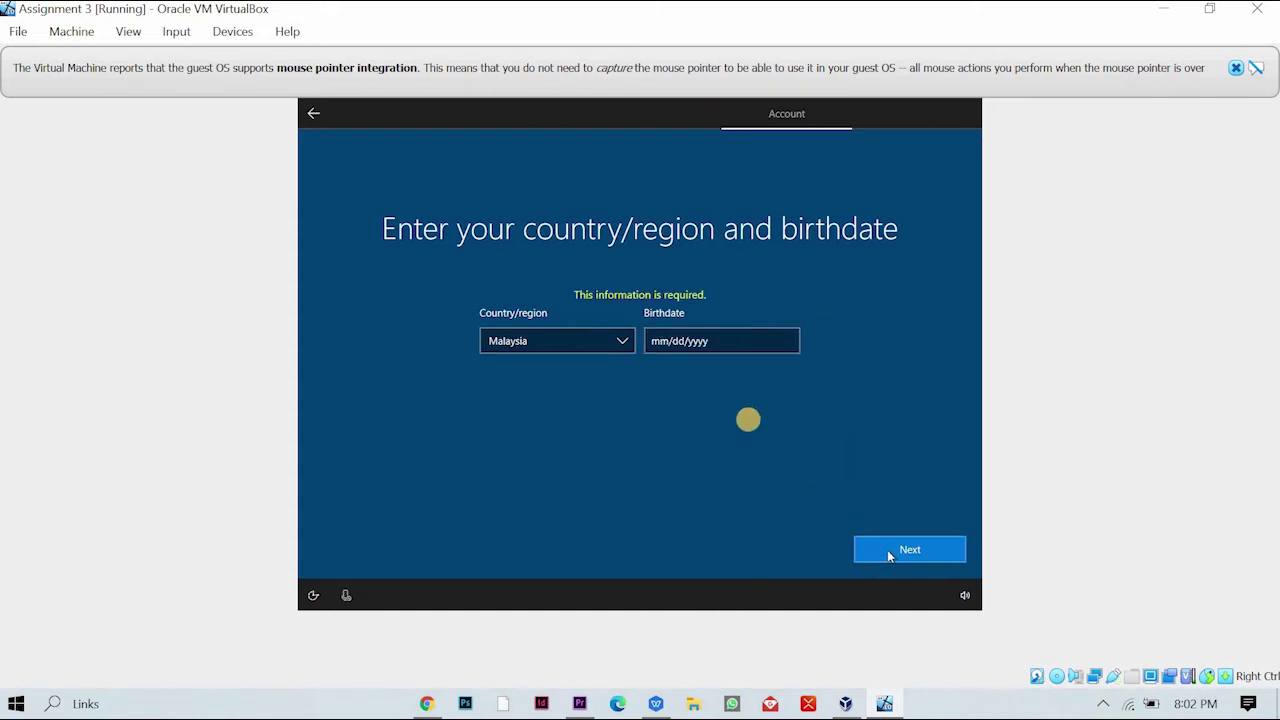
left_click(717, 341)
scroll(680, 545, "down", 2)
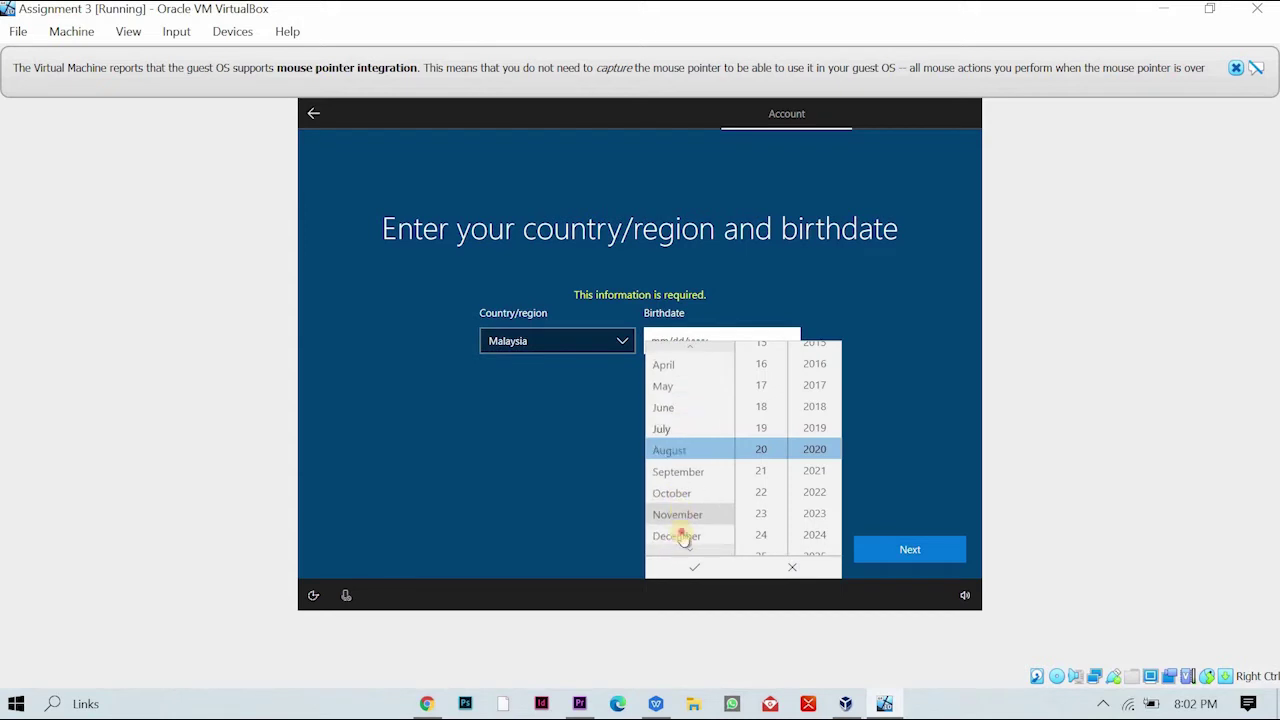
left_click(685, 533)
left_click(761, 427)
left_click(815, 345)
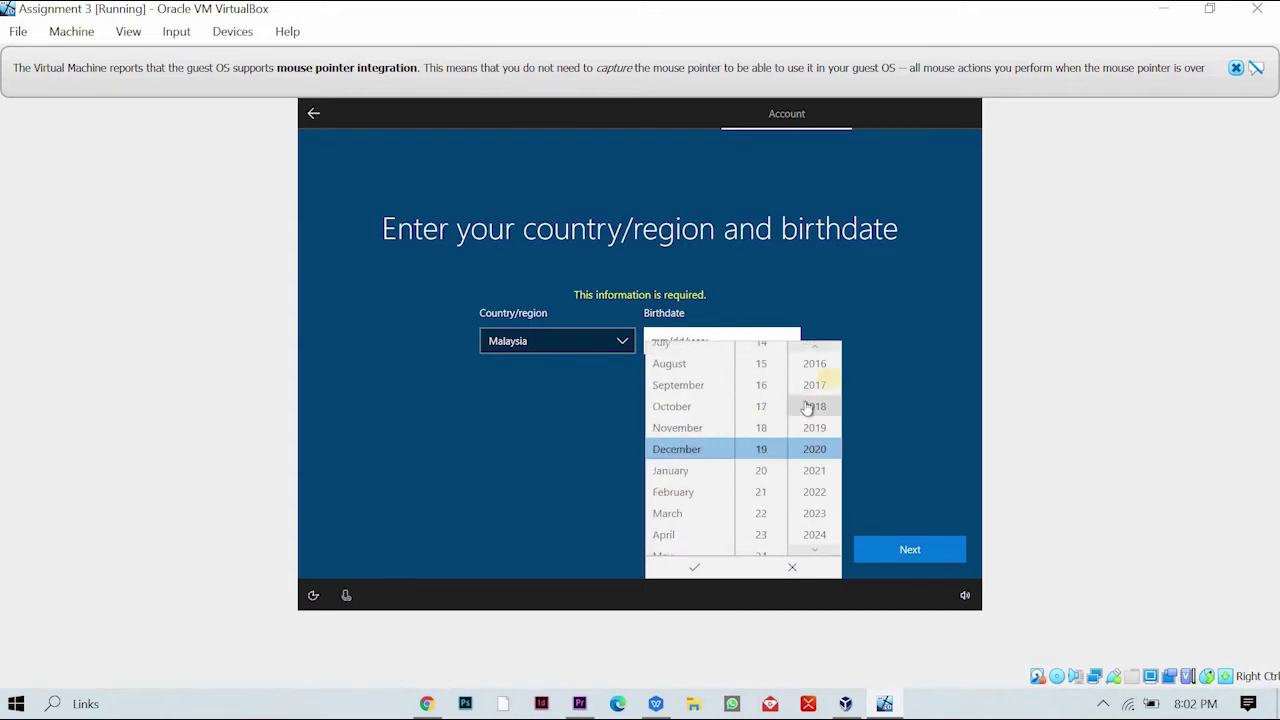
left_click(815, 345)
left_click(815, 345)
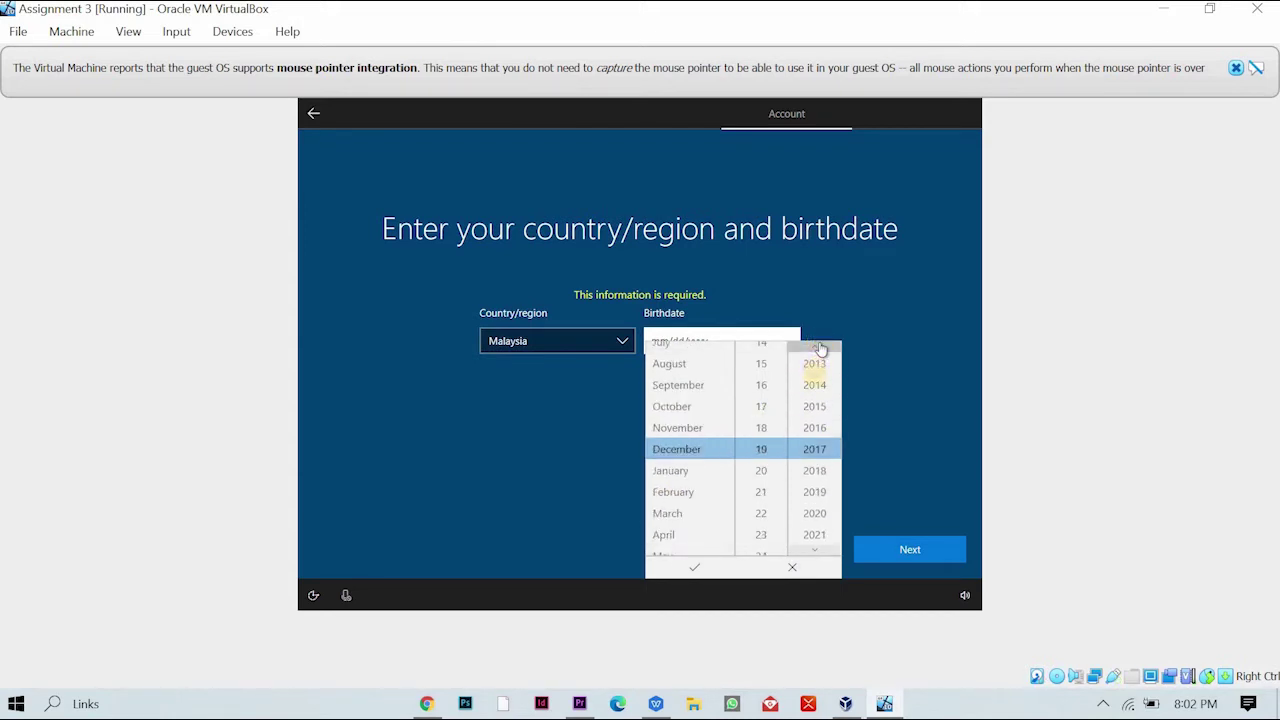
left_click(815, 381)
left_click(815, 381)
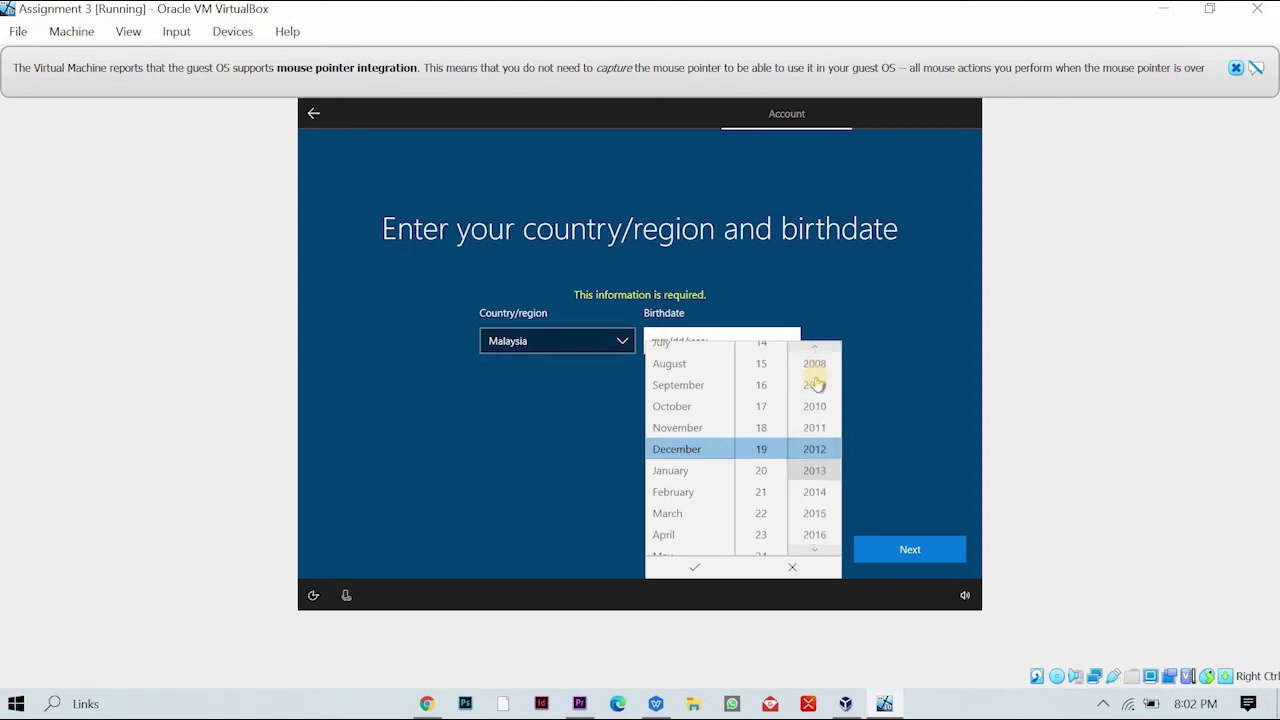
left_click(815, 381)
left_click(815, 383)
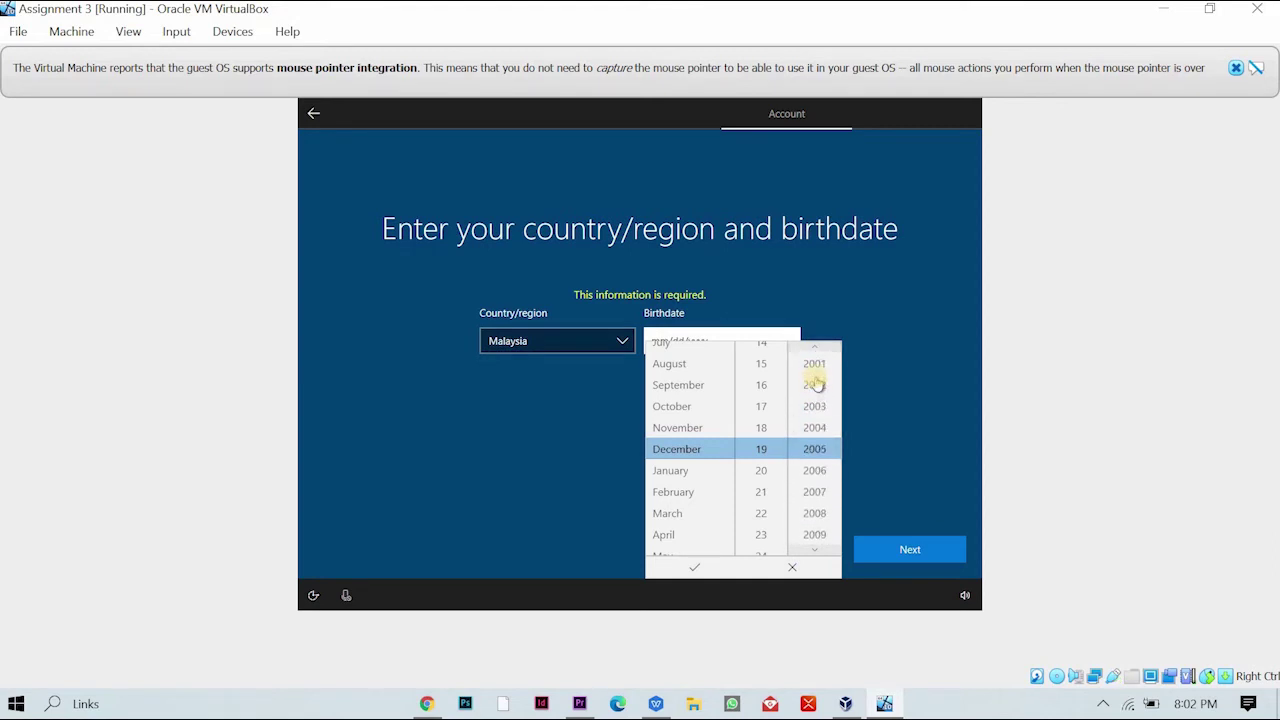
left_click(818, 408)
left_click(818, 384)
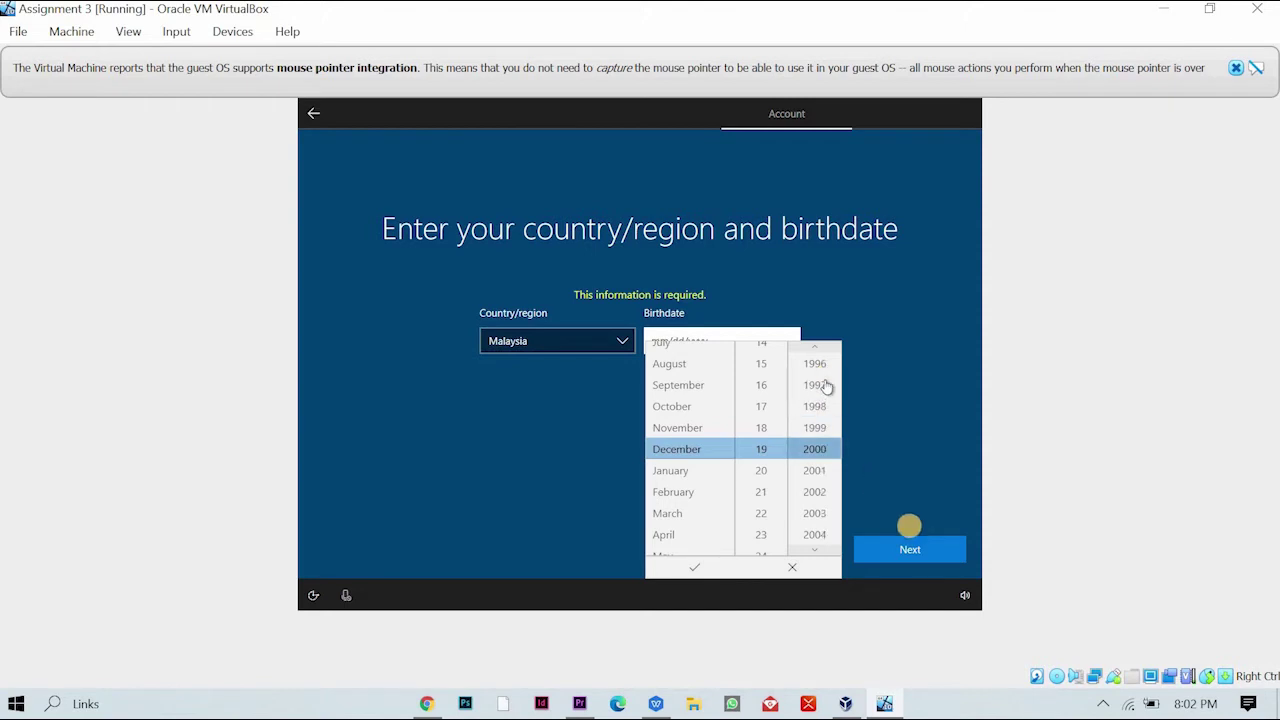
left_click(914, 551)
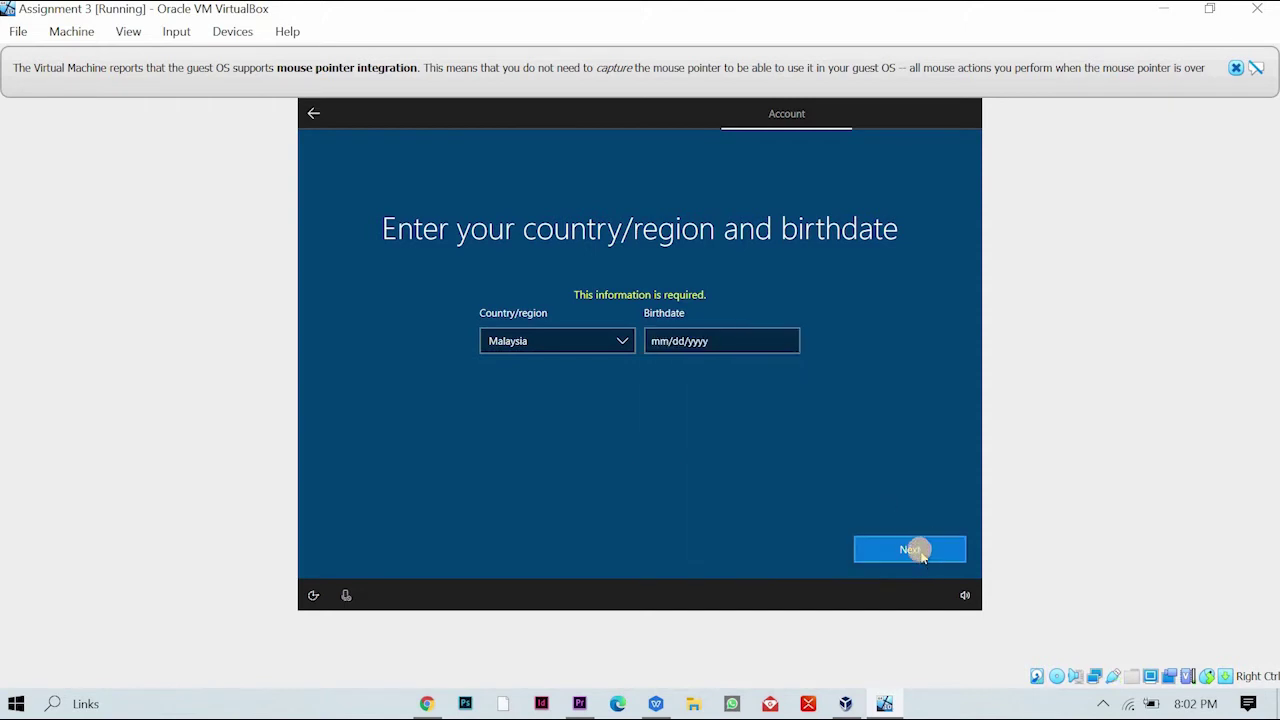
Reselect December 19, 2000, confirm it with the check mark, and continue with Malaysia.
left_click(727, 341)
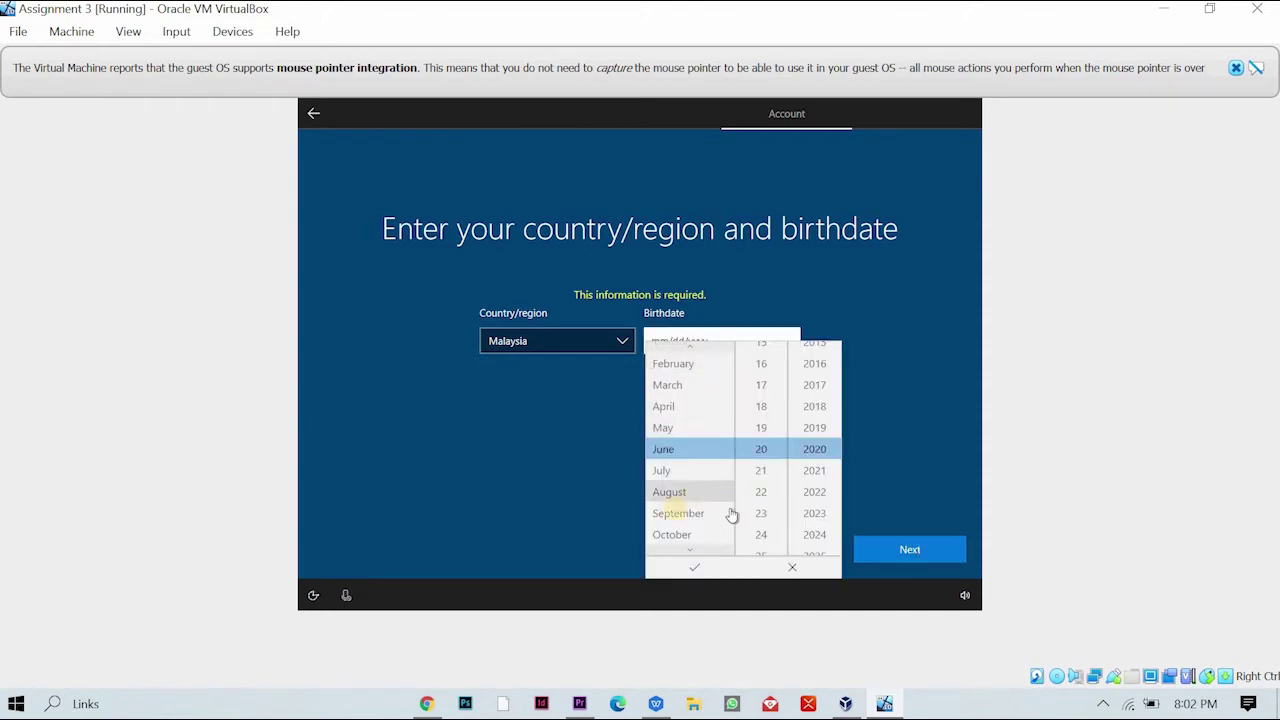
scroll(731, 514, "down", 1)
left_click(681, 545)
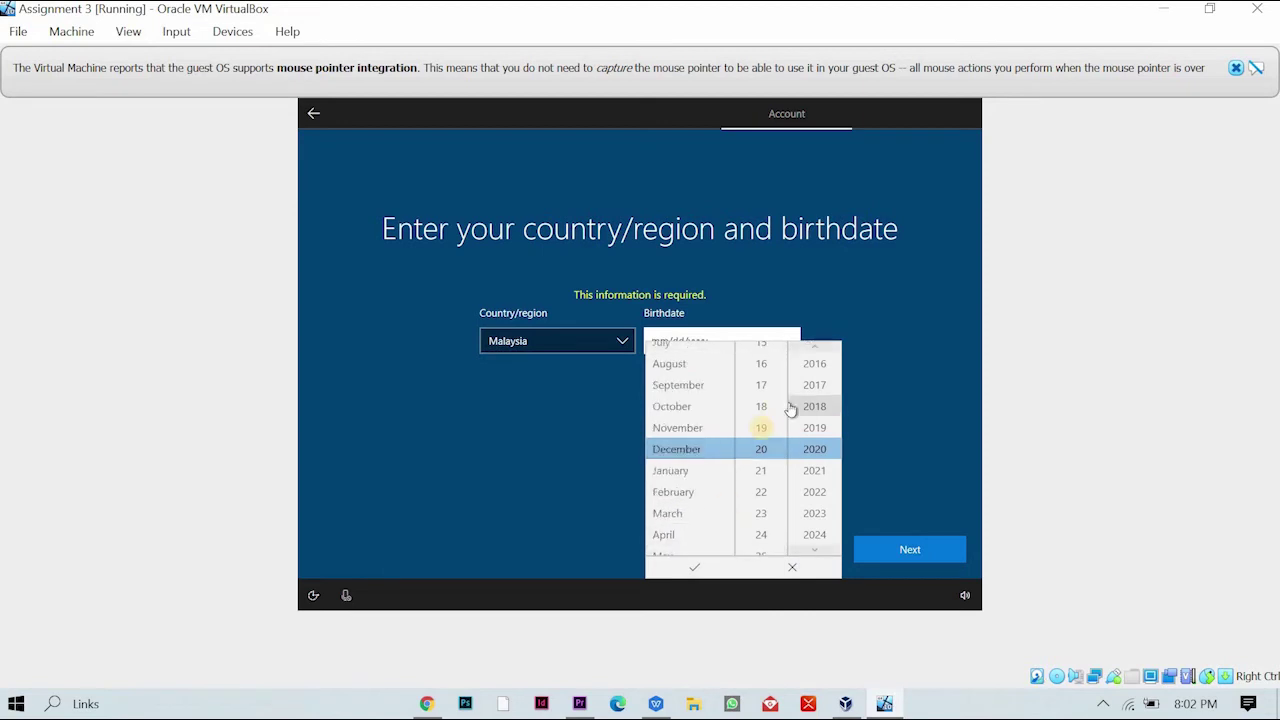
left_click(766, 429)
scroll(808, 412, "up", 5)
scroll(815, 381, "up", 7)
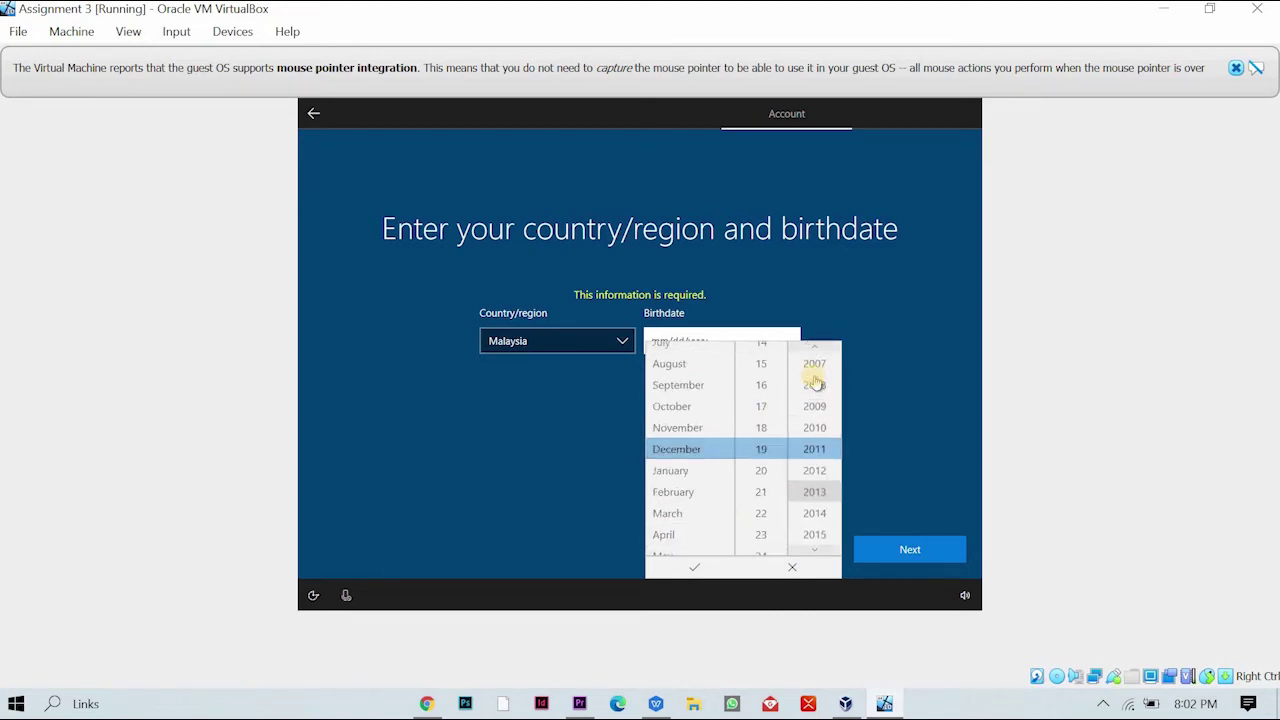
scroll(815, 381, "up", 6)
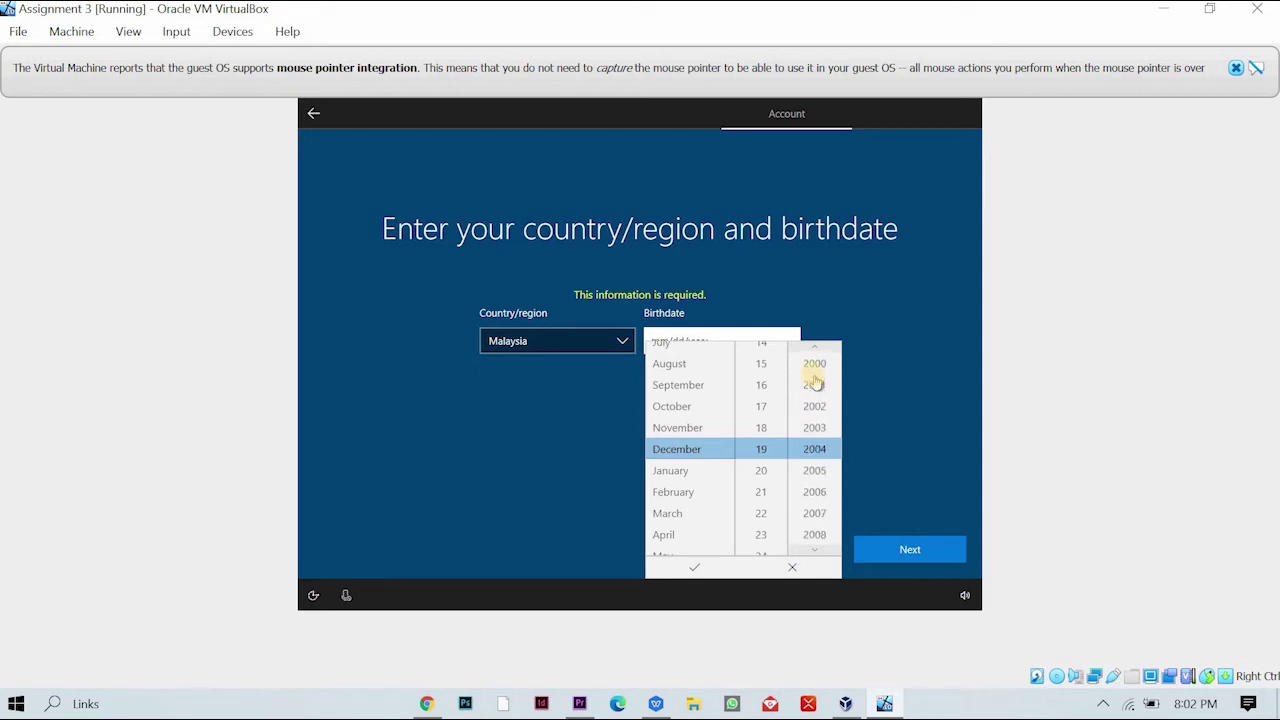
left_click(822, 406)
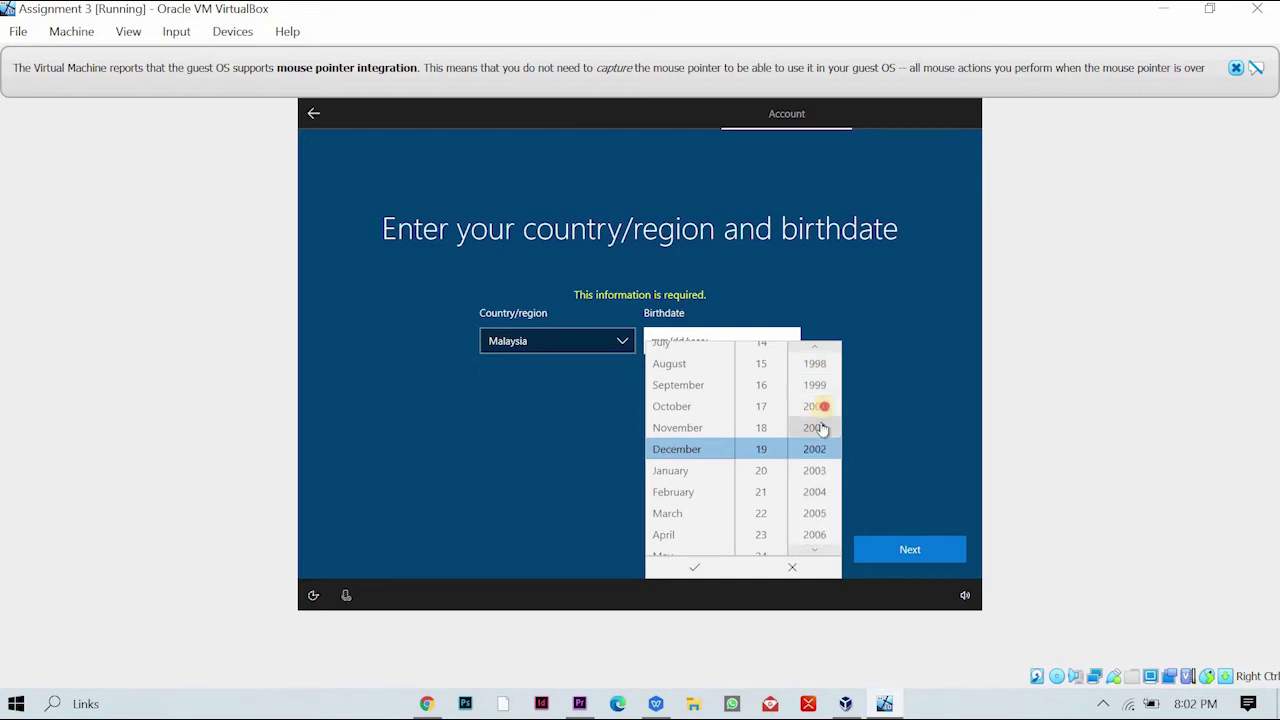
left_click(933, 550)
left_click(734, 337)
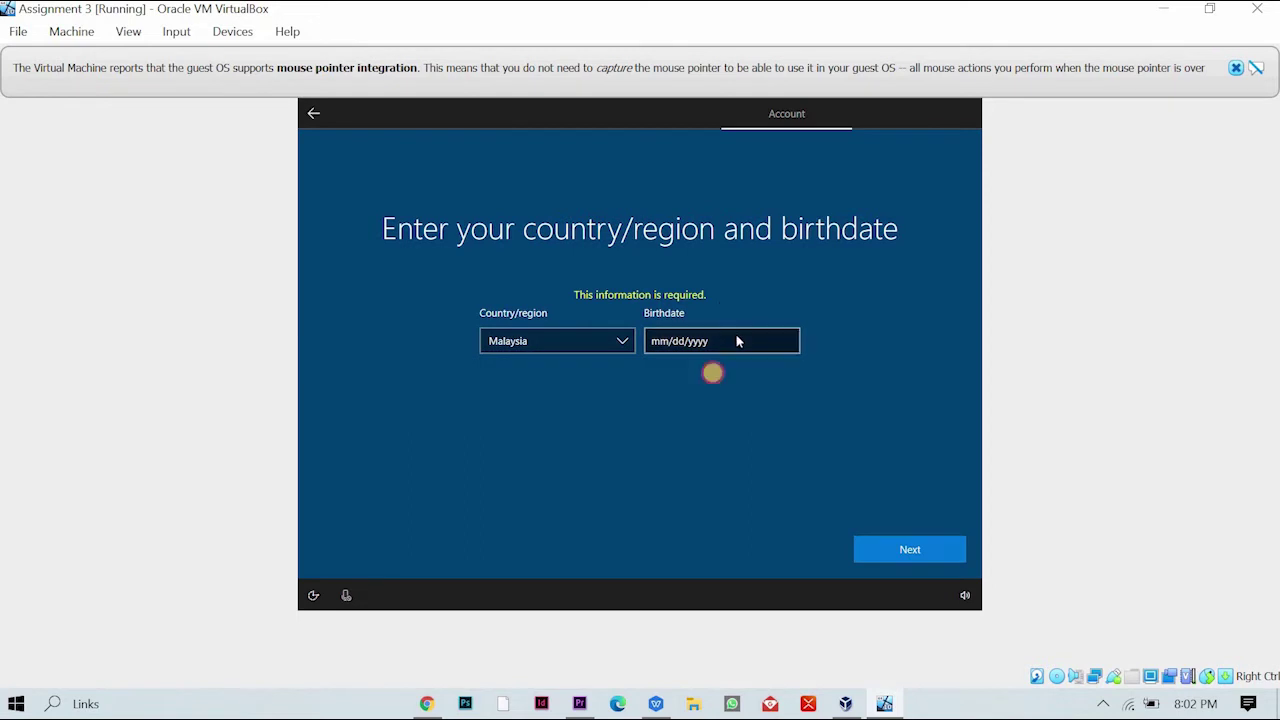
scroll(663, 543, "down", 6)
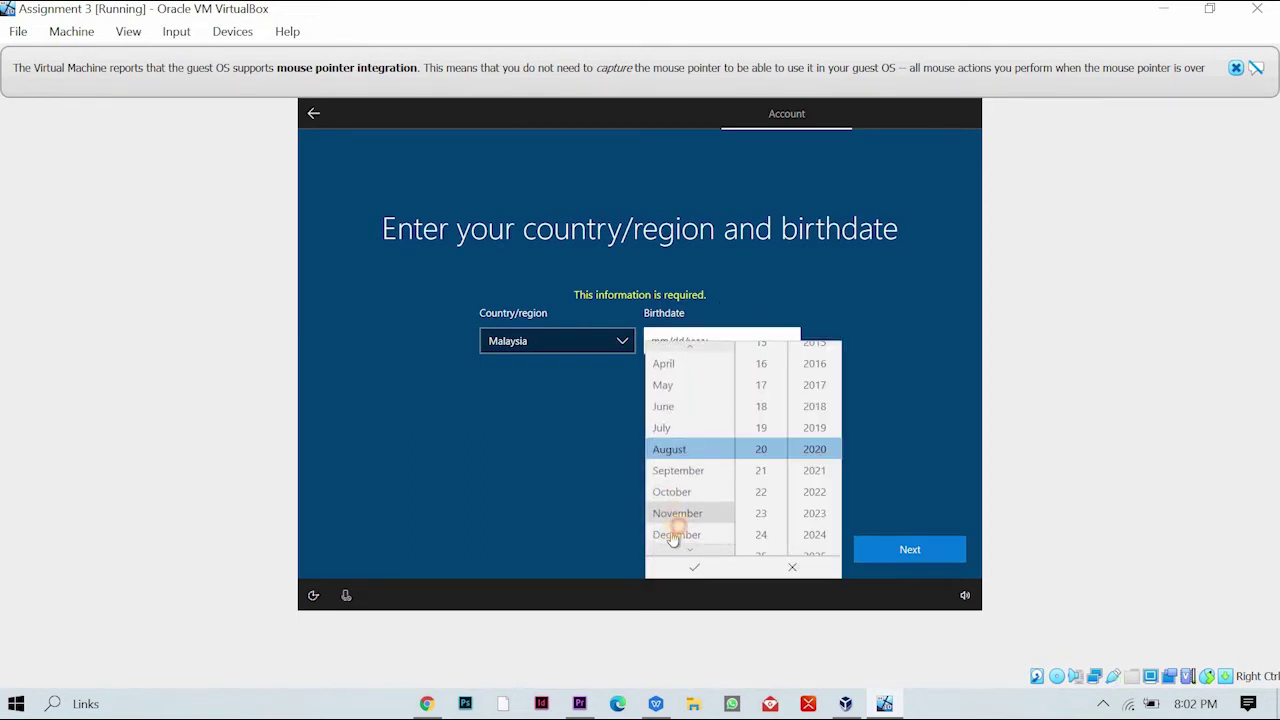
scroll(775, 440, "up", 1)
scroll(814, 404, "up", 6)
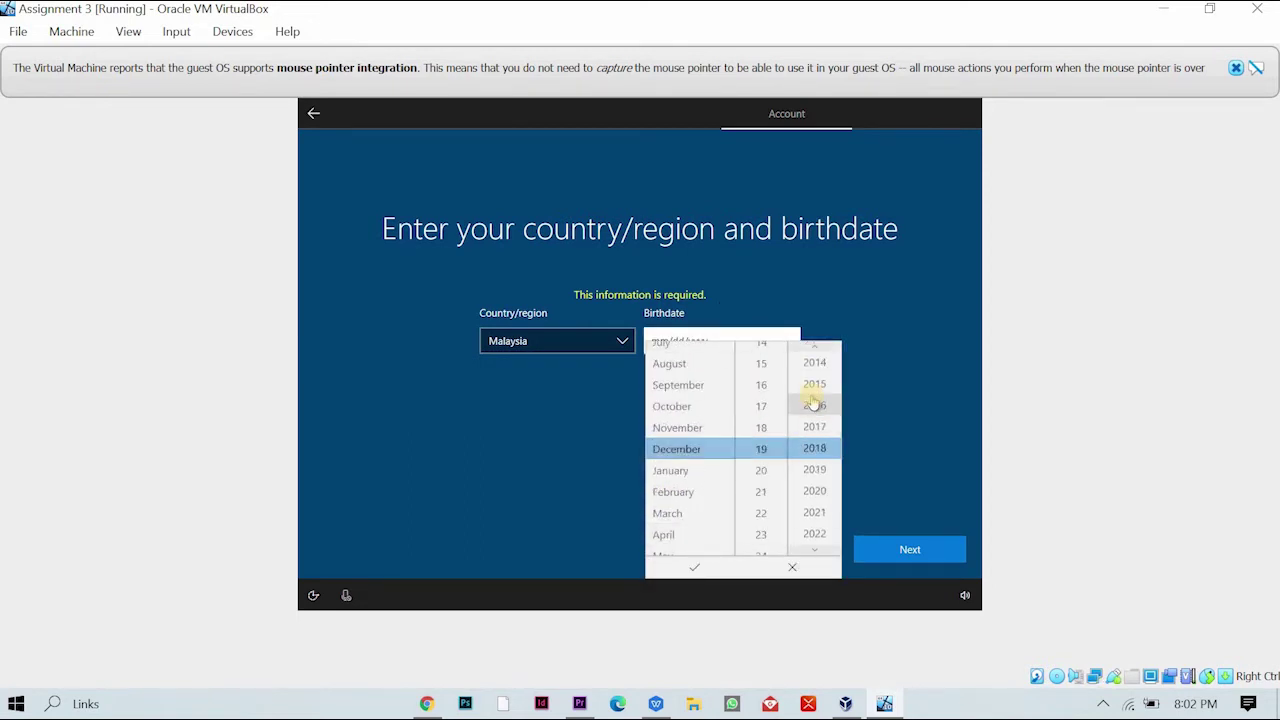
scroll(814, 400, "up", 6)
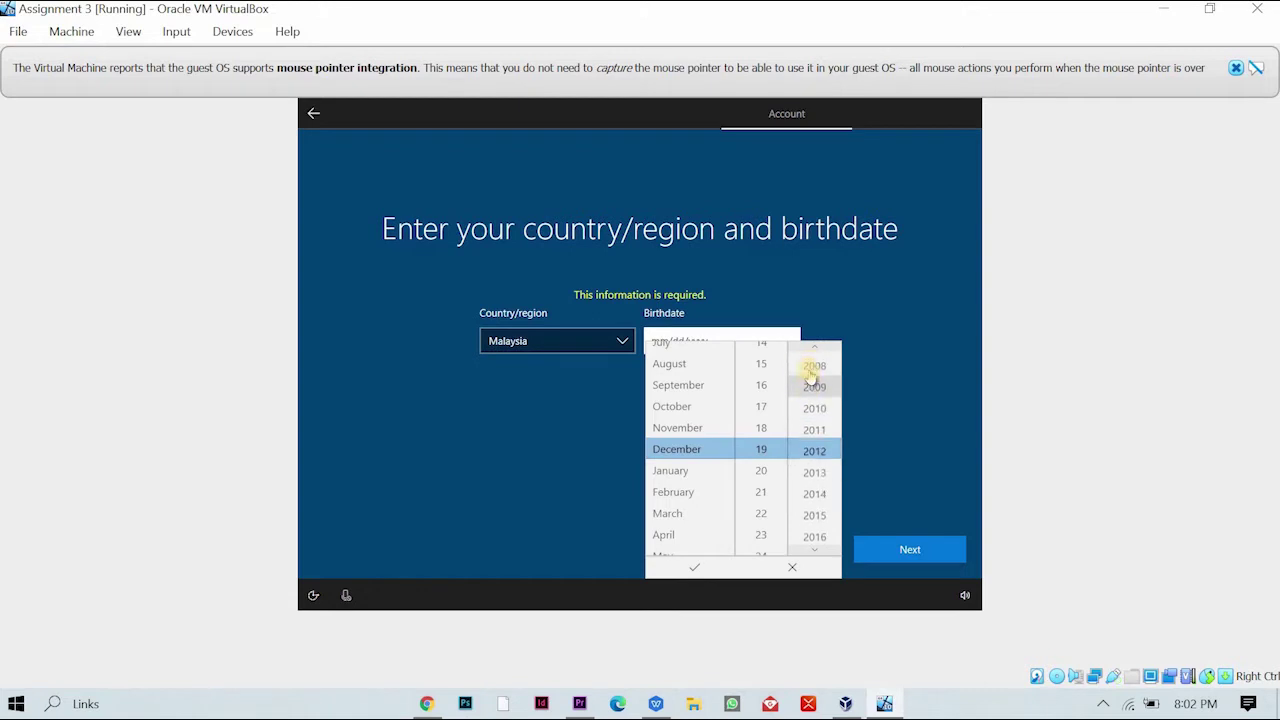
scroll(812, 380, "up", 5)
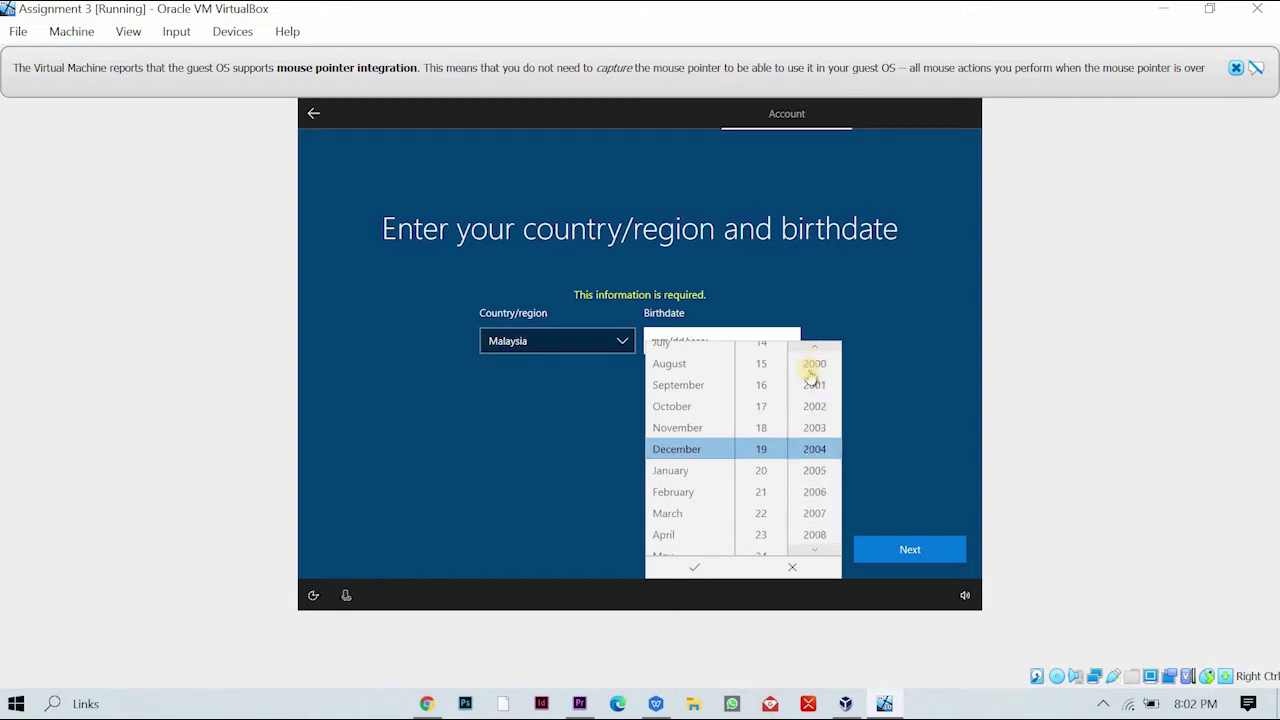
scroll(818, 405, "up", 3)
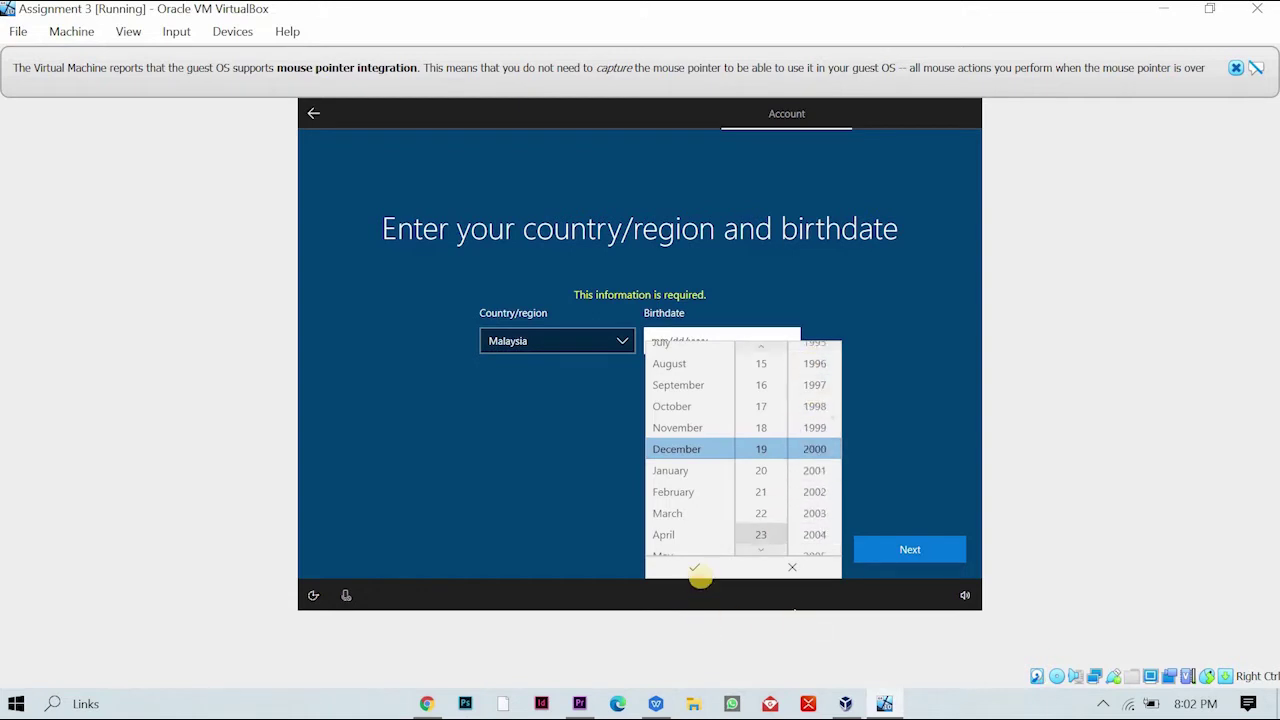
left_click(697, 568)
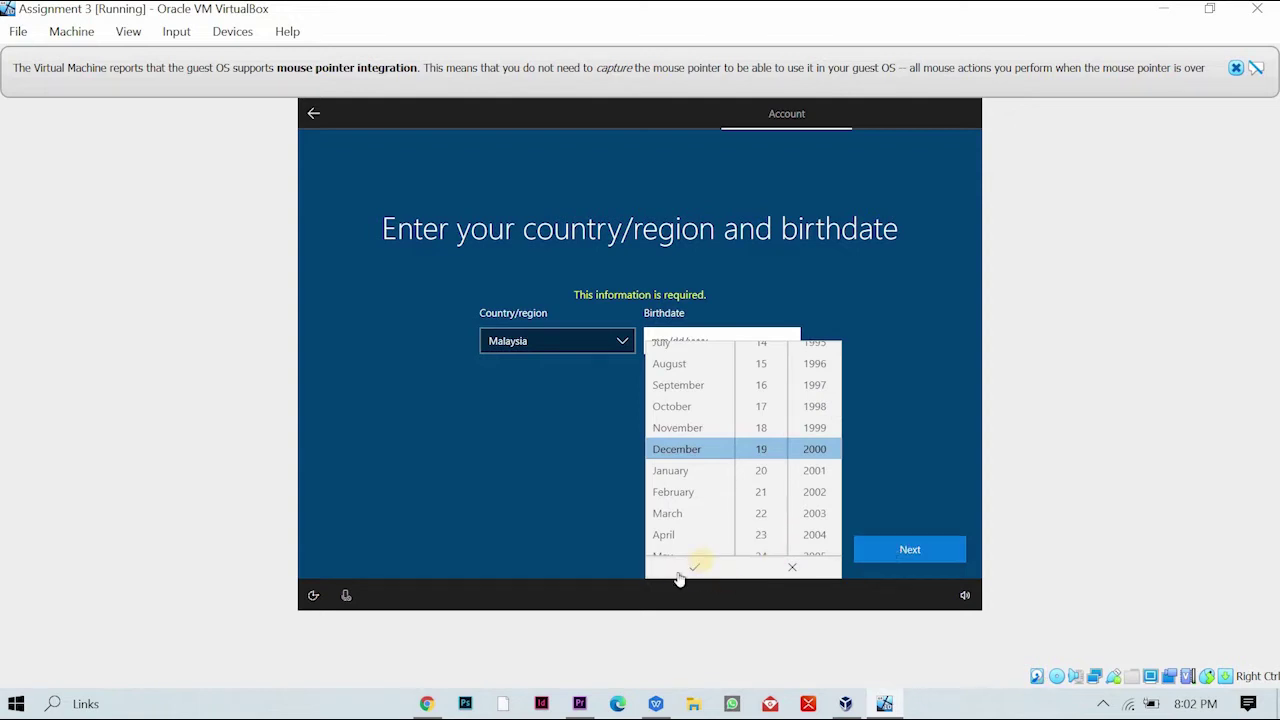
left_click(882, 553)
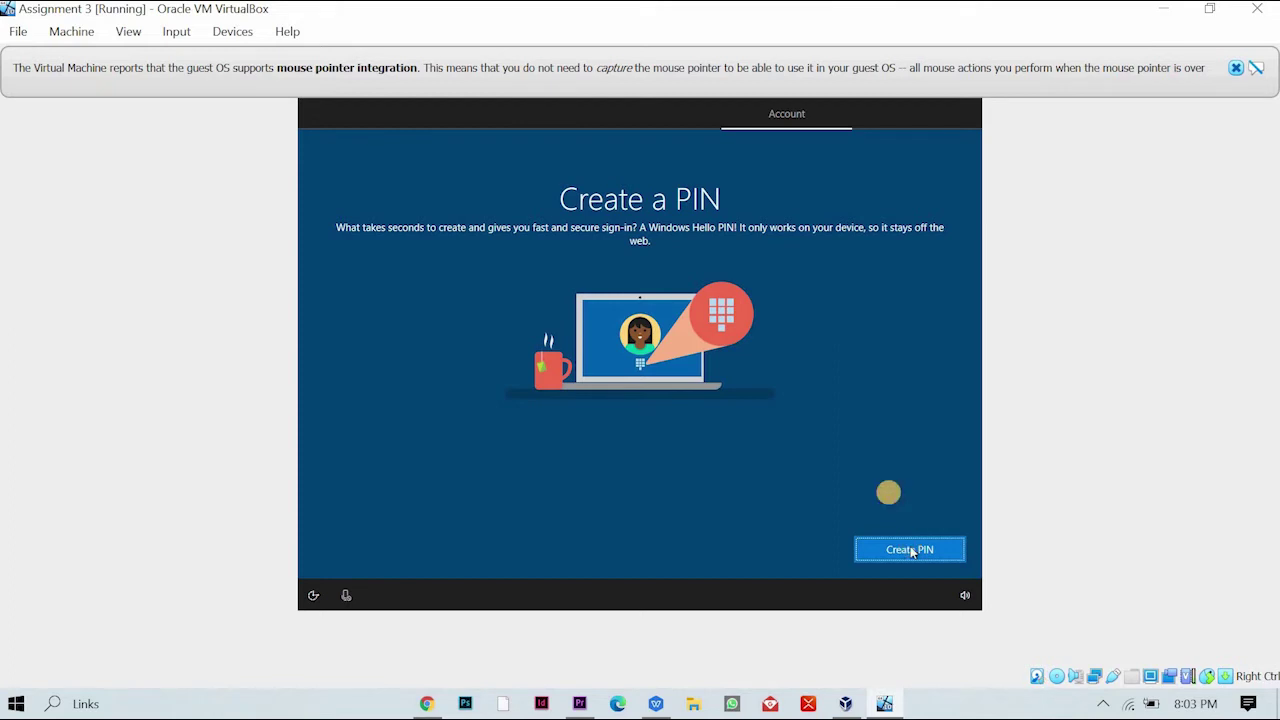
Create a Windows Hello PIN, entering it in both fields, and save it.
left_click(936, 558)
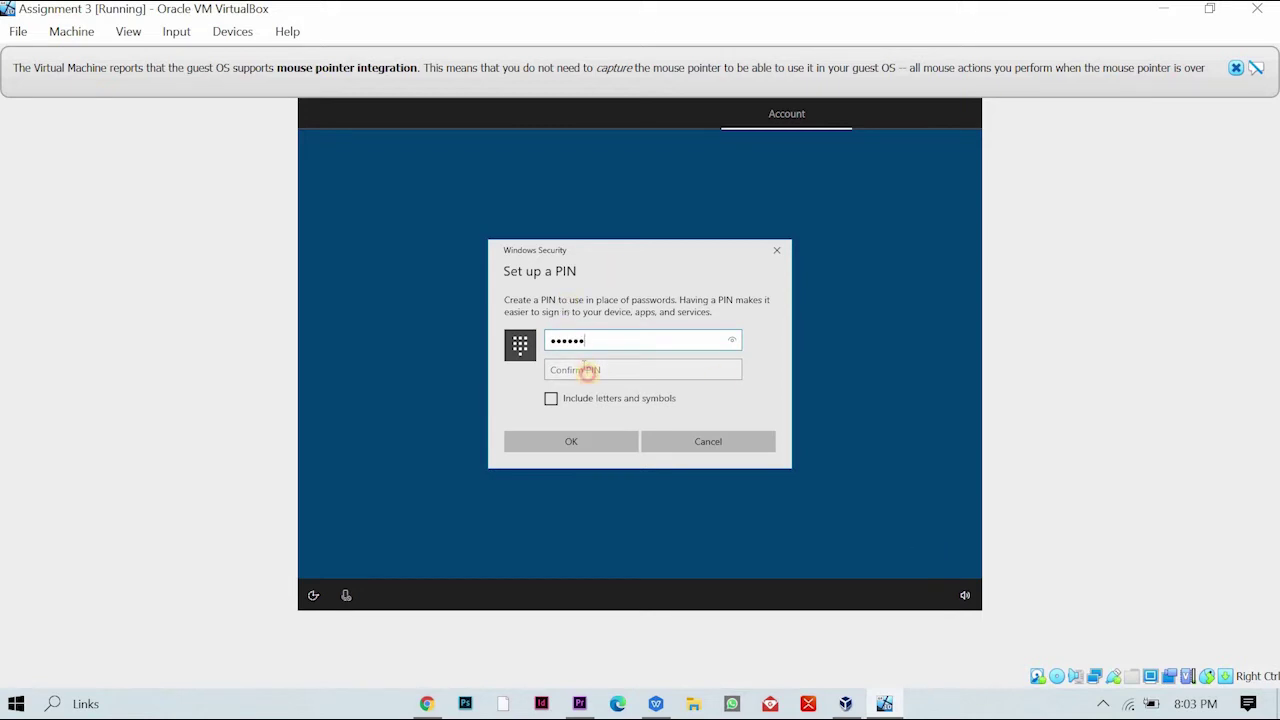
left_click(589, 371)
type("1")
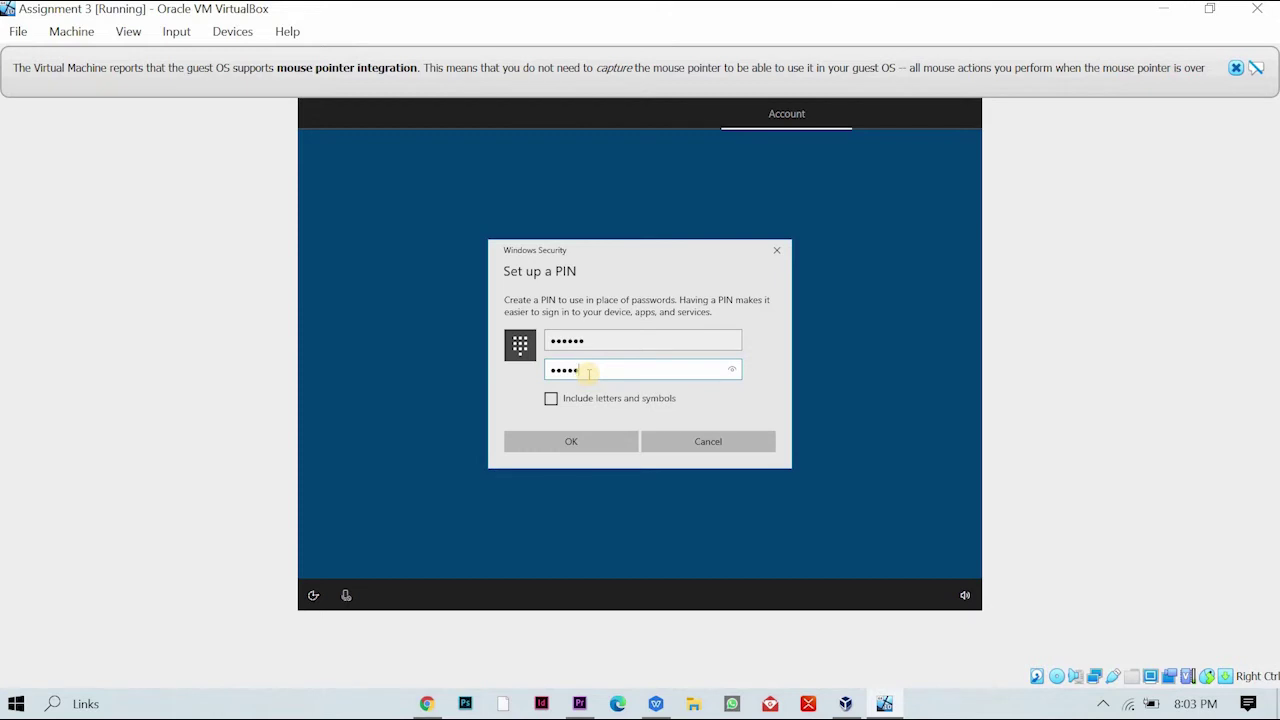
left_click(603, 447)
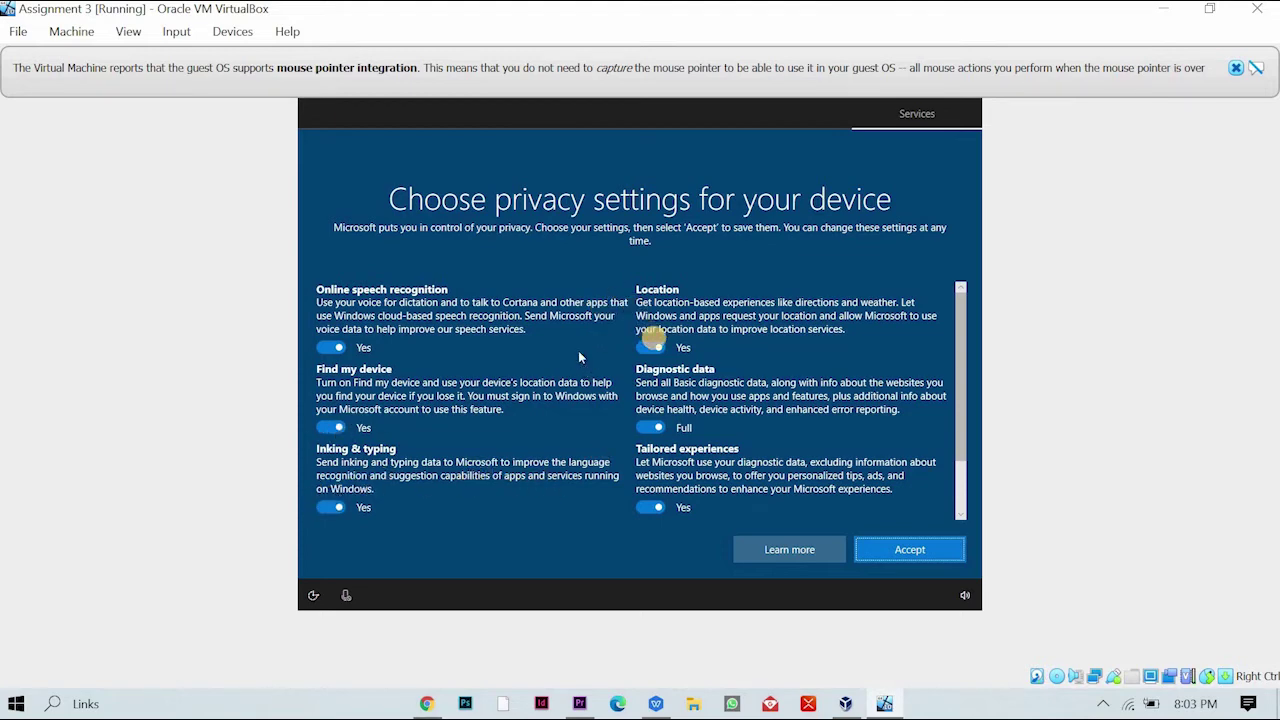
Turn Location off, accept the privacy settings, and answer the activity history prompt.
left_click(650, 347)
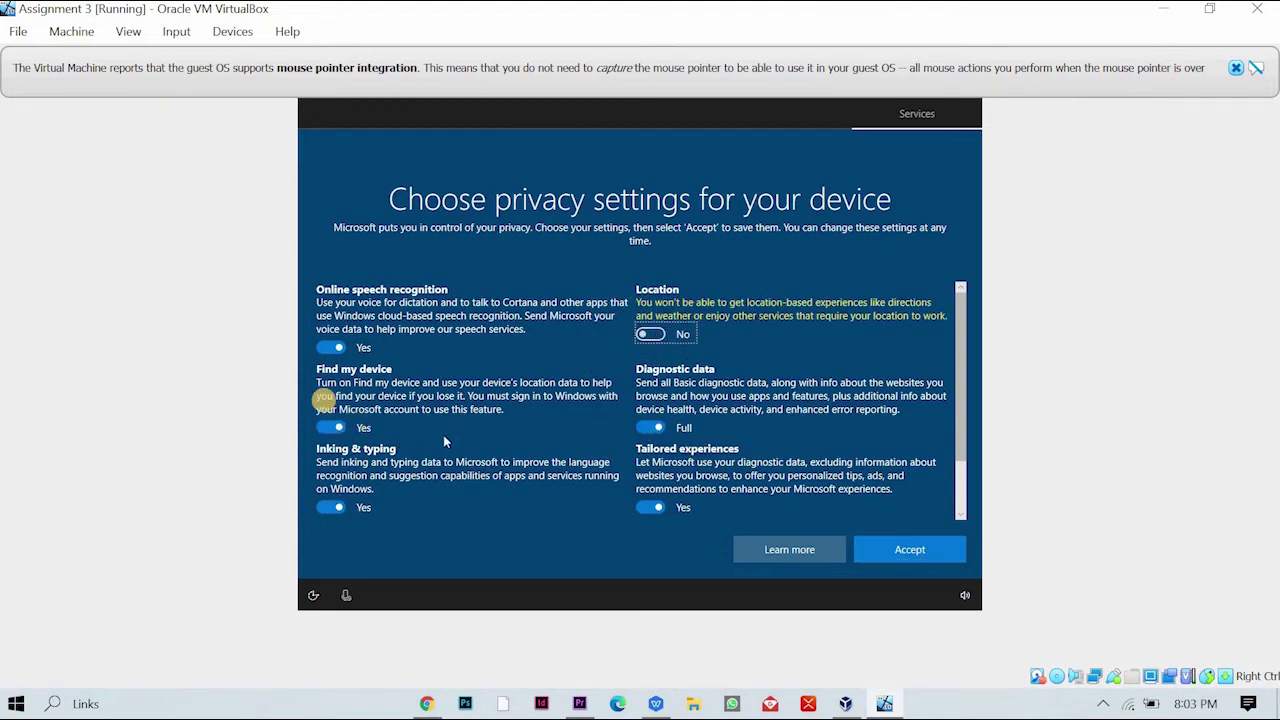
scroll(329, 400, "down", 1)
left_click(910, 548)
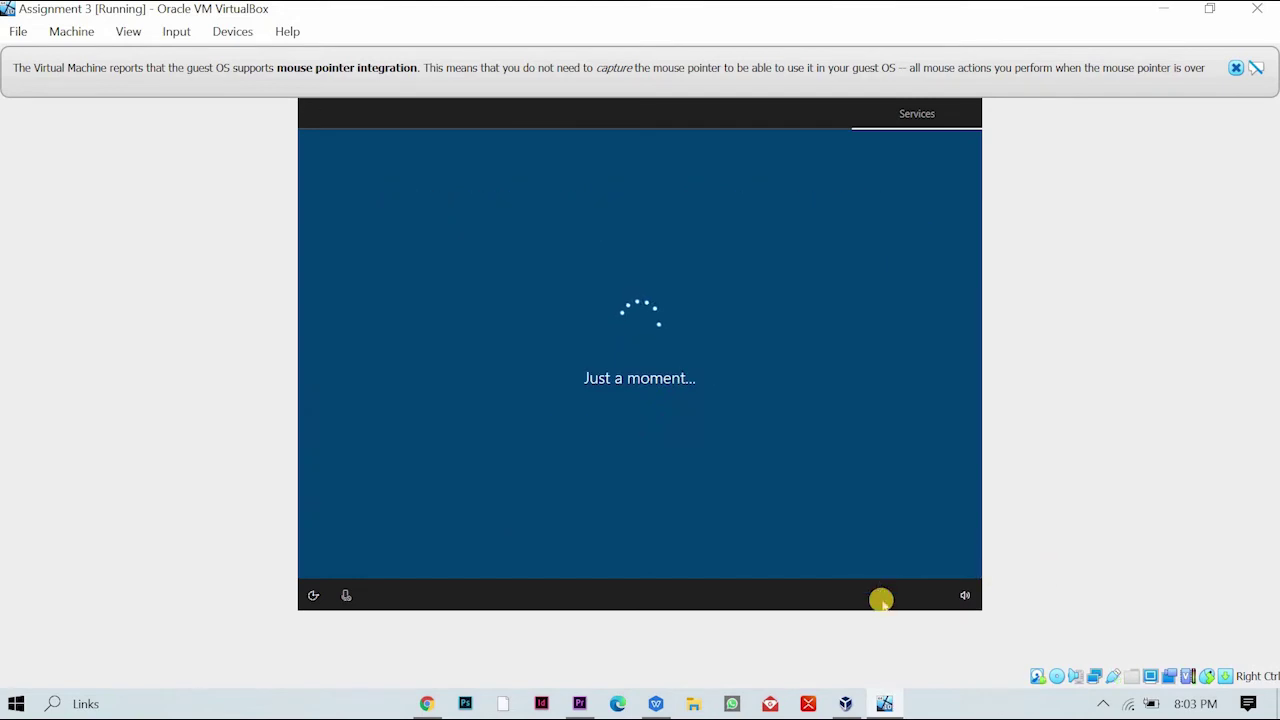
left_click(905, 548)
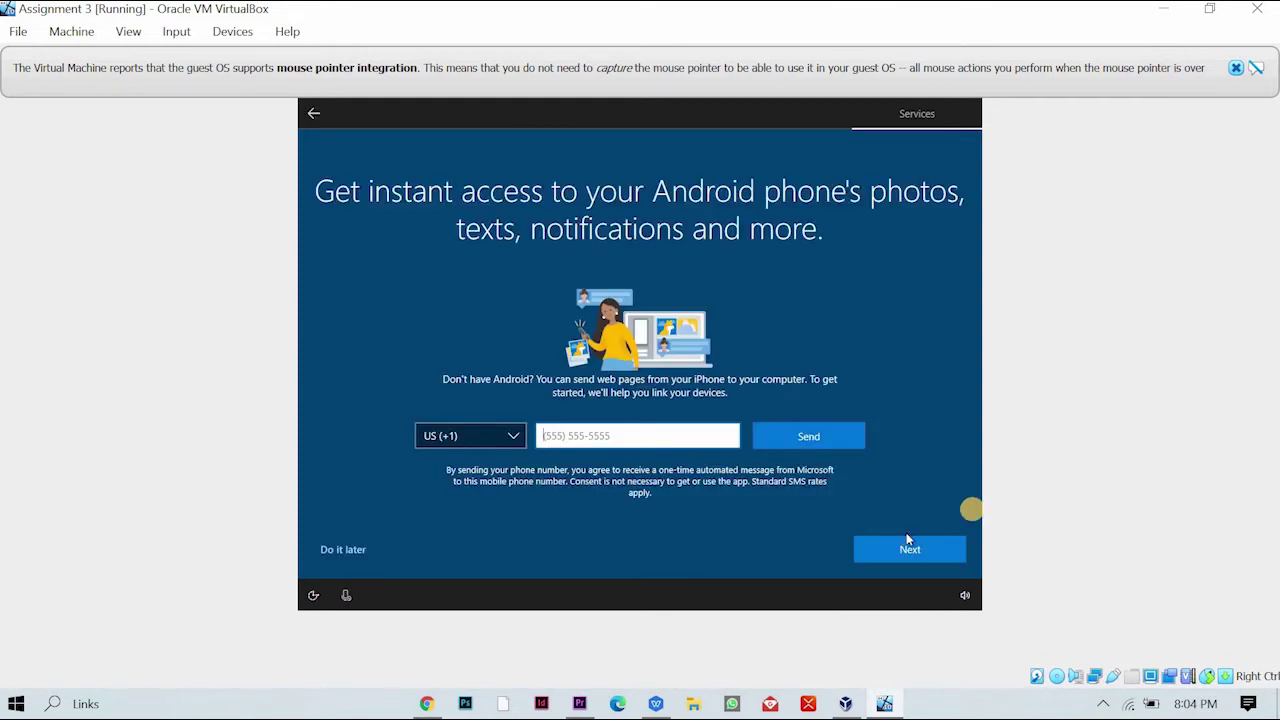
Choose the MY (+60) calling code, enter the mobile number, send the link, and continue.
left_click(452, 435)
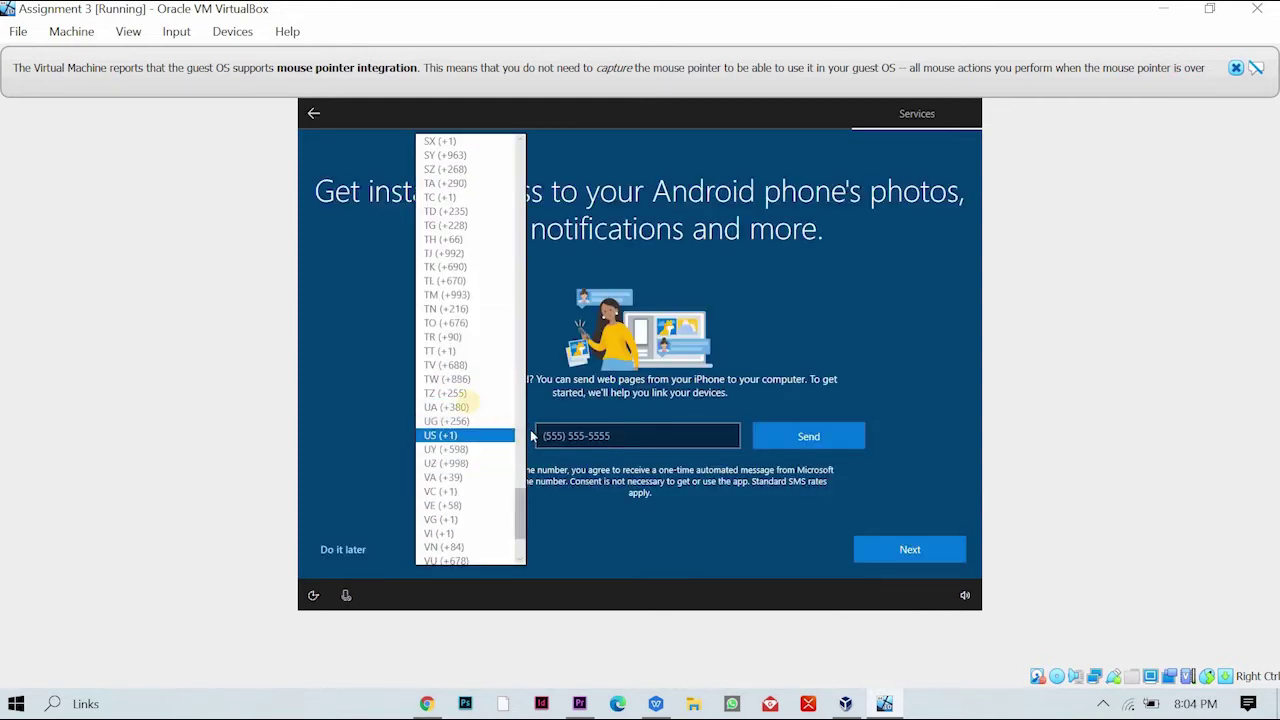
scroll(470, 405, "up", 20)
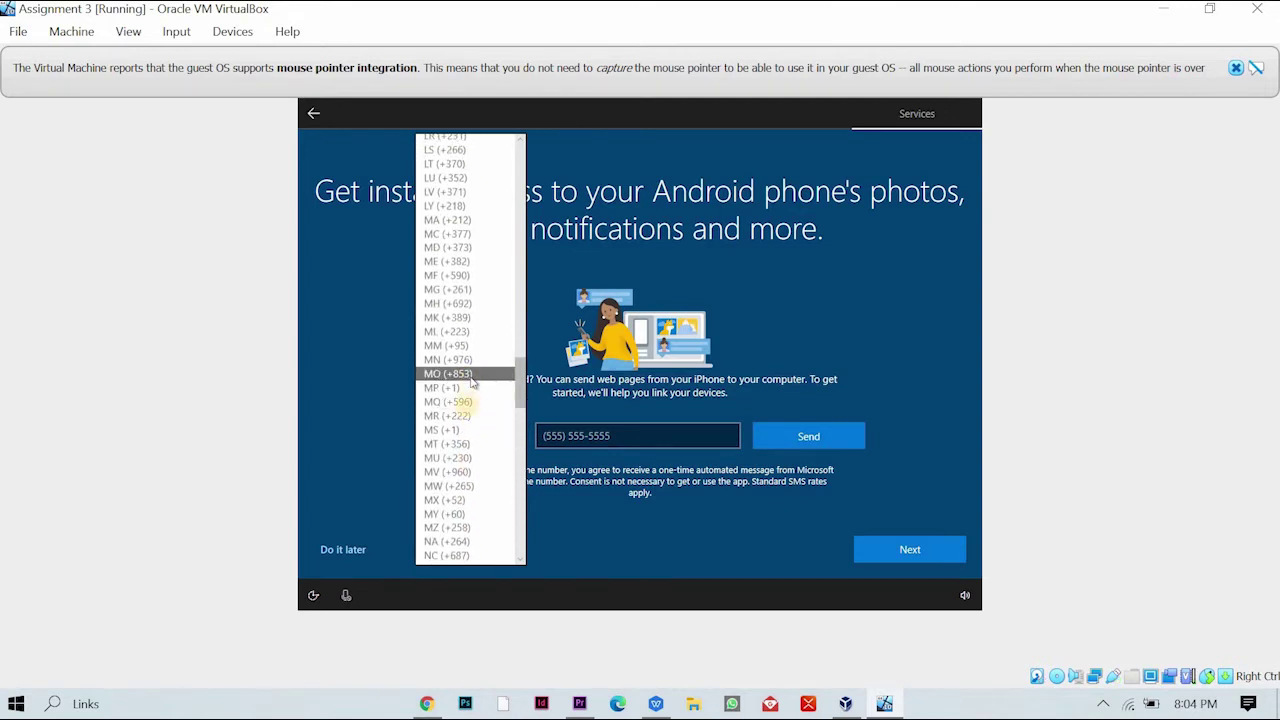
scroll(462, 435, "down", 6)
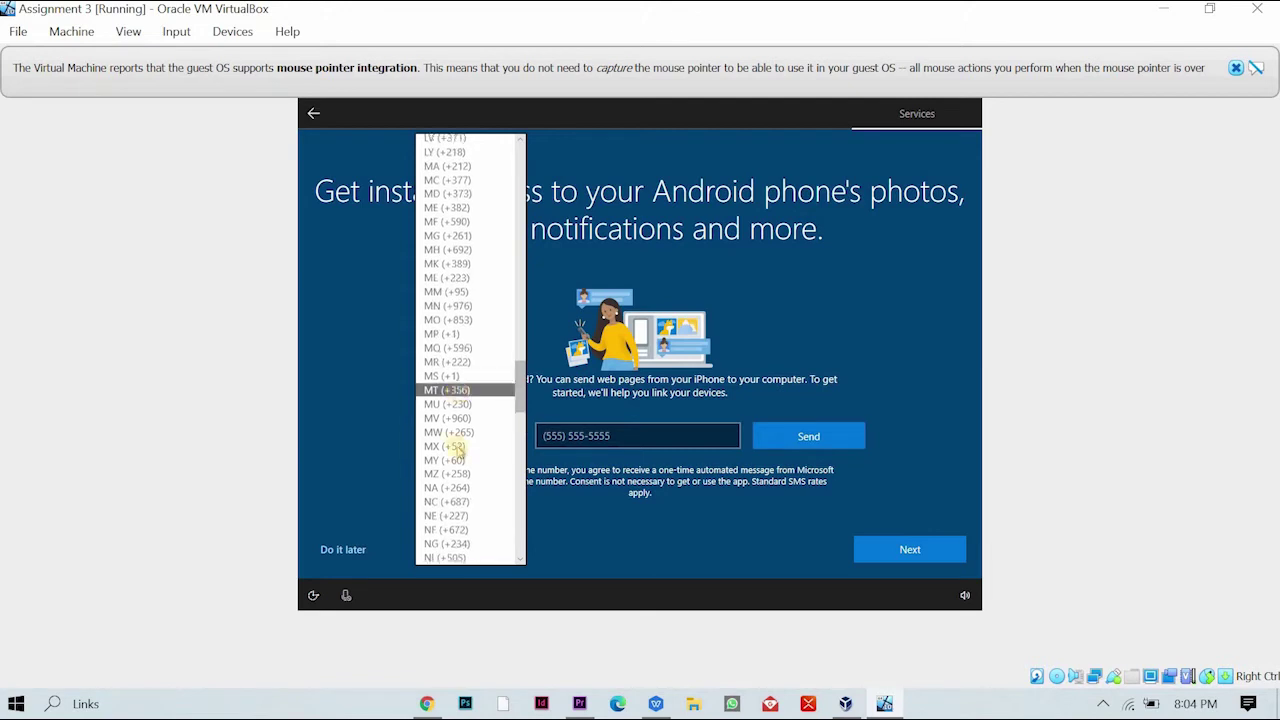
scroll(460, 462, "up", 3)
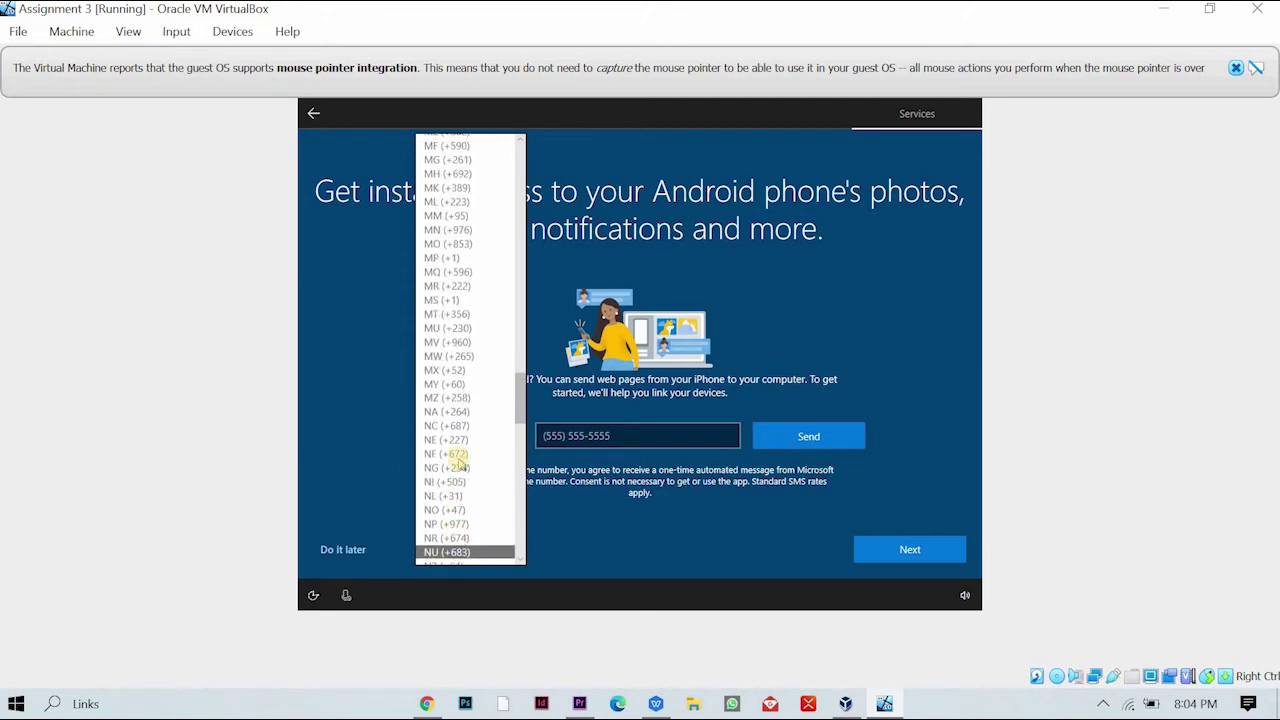
scroll(460, 462, "up", 2)
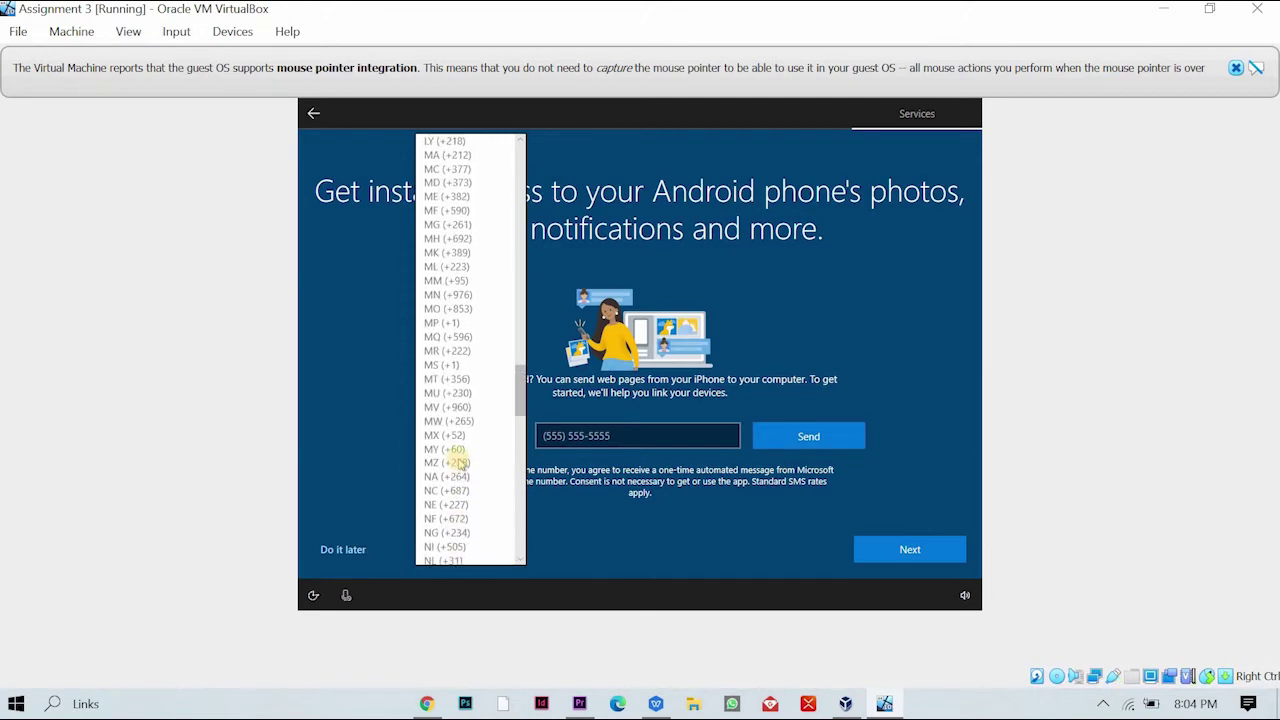
left_click(445, 449)
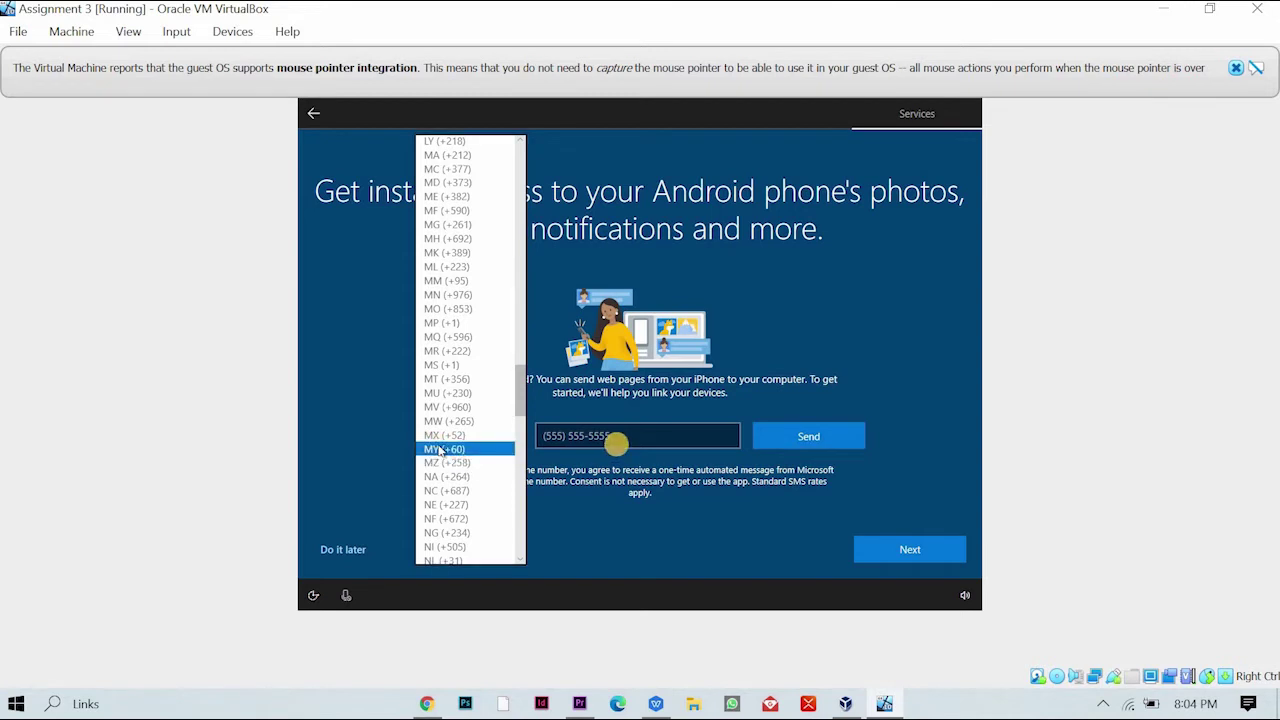
left_click(618, 437)
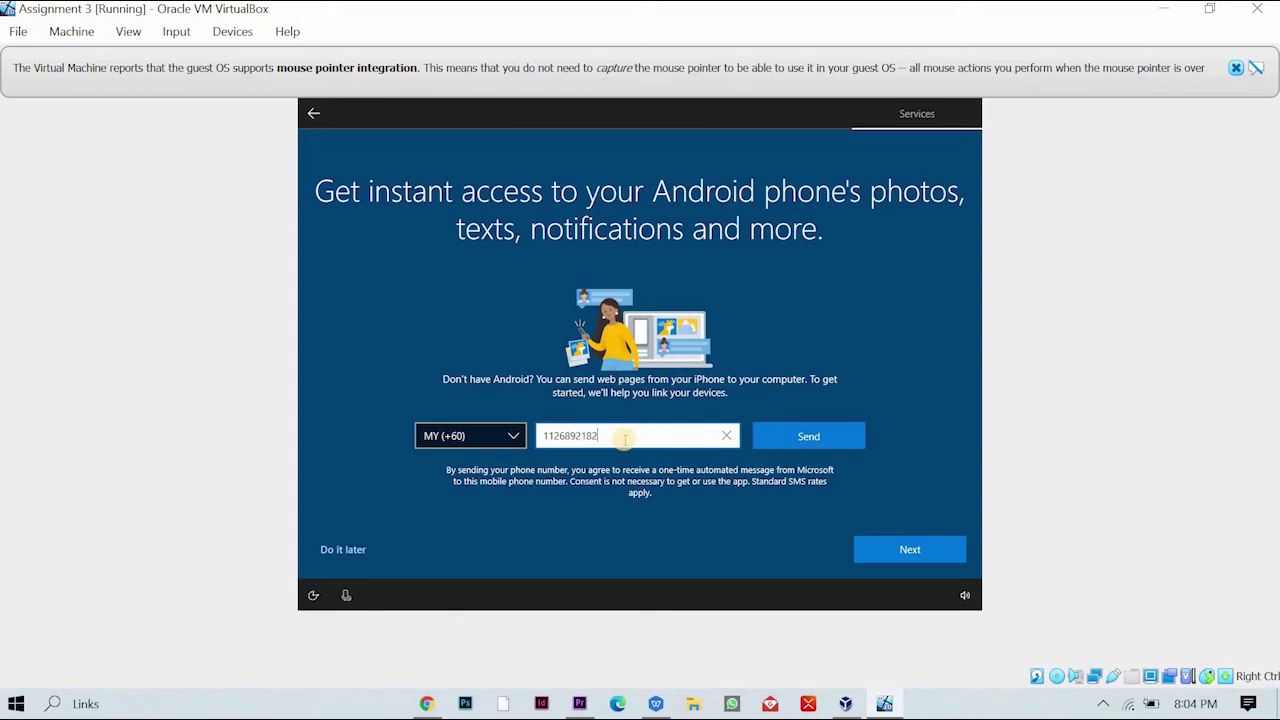
left_click(850, 436)
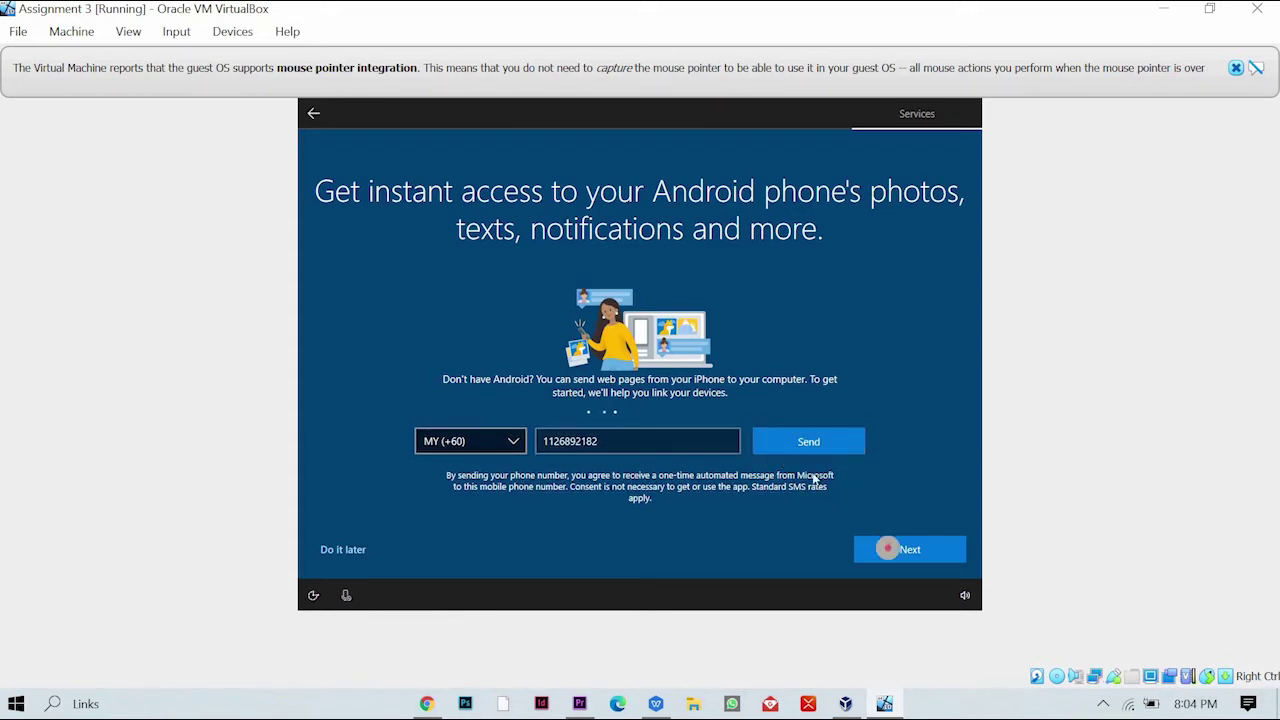
left_click(888, 548)
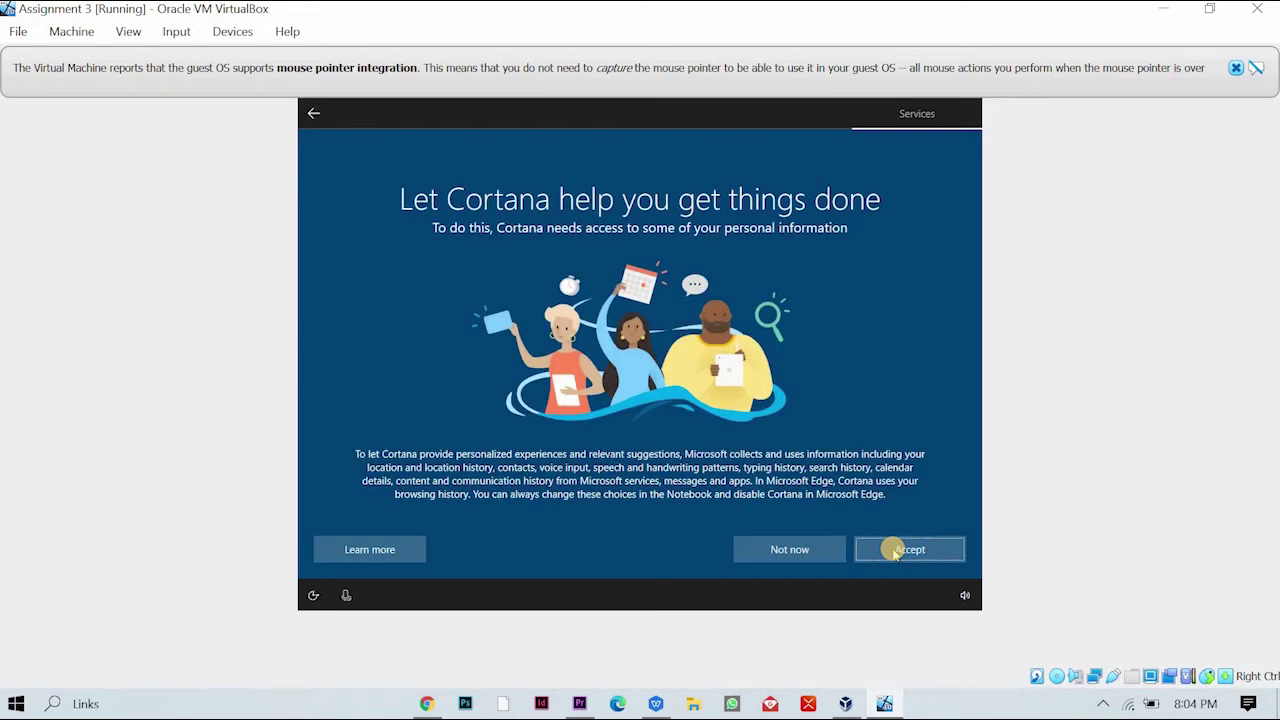
Decline Cortana with Not now and let setup finish to the desktop.
left_click(774, 549)
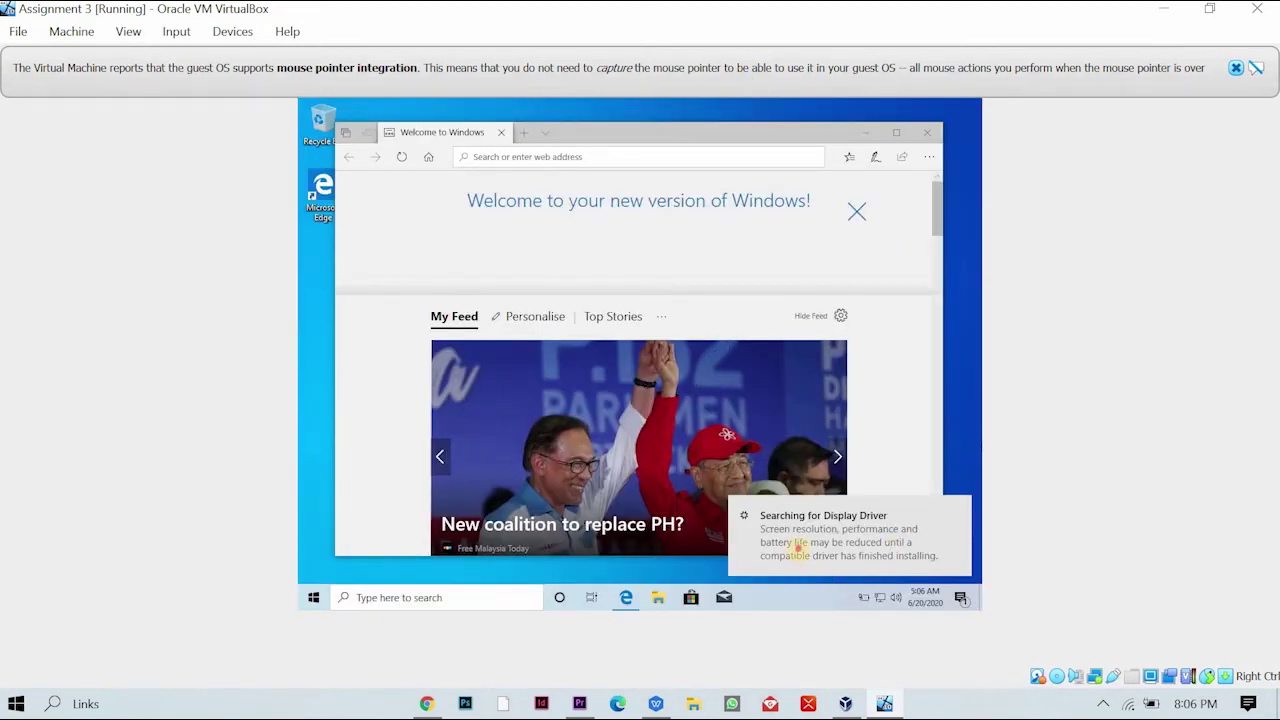
Close Edge's welcome window and insert the Guest Additions CD image into the VM.
left_click(927, 132)
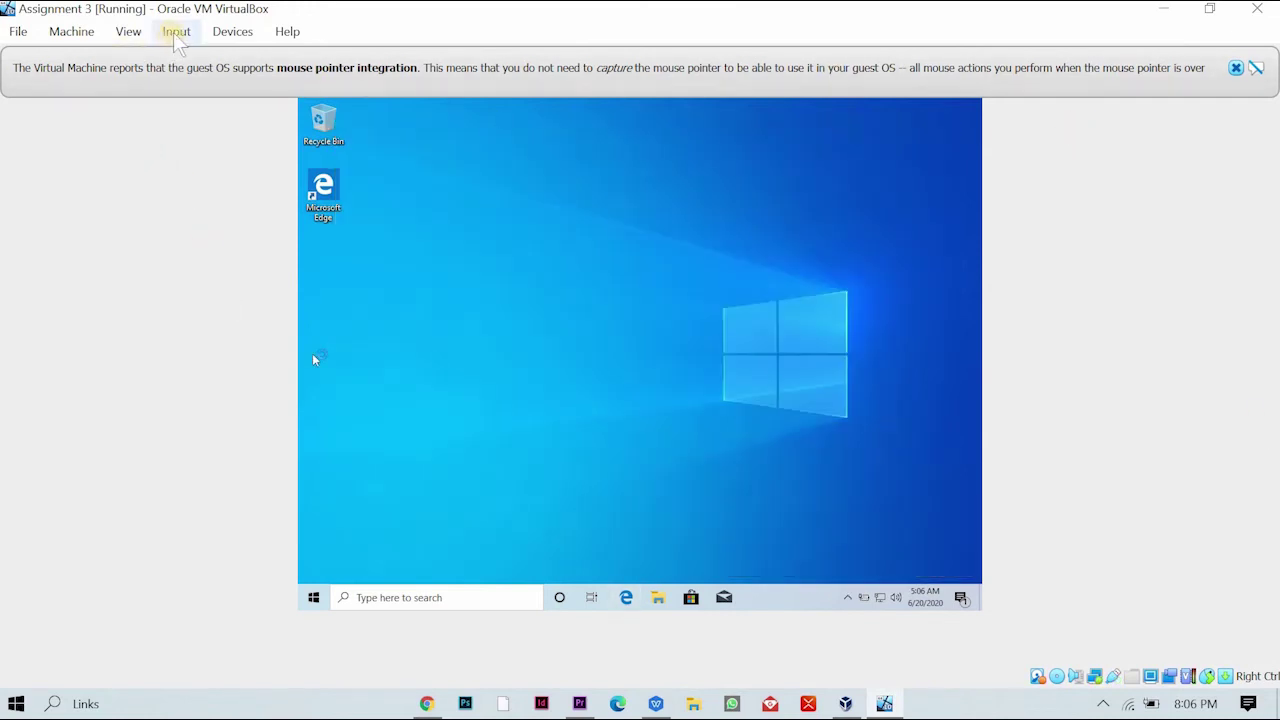
left_click(232, 31)
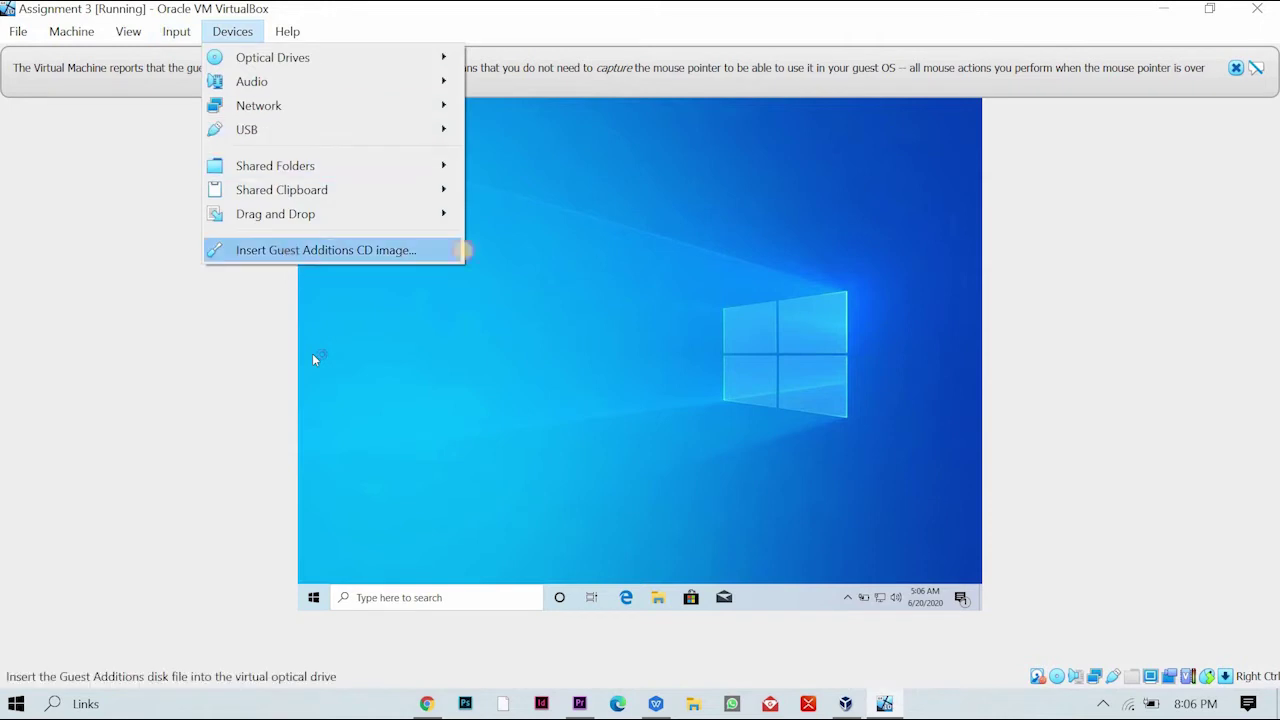
left_click(288, 249)
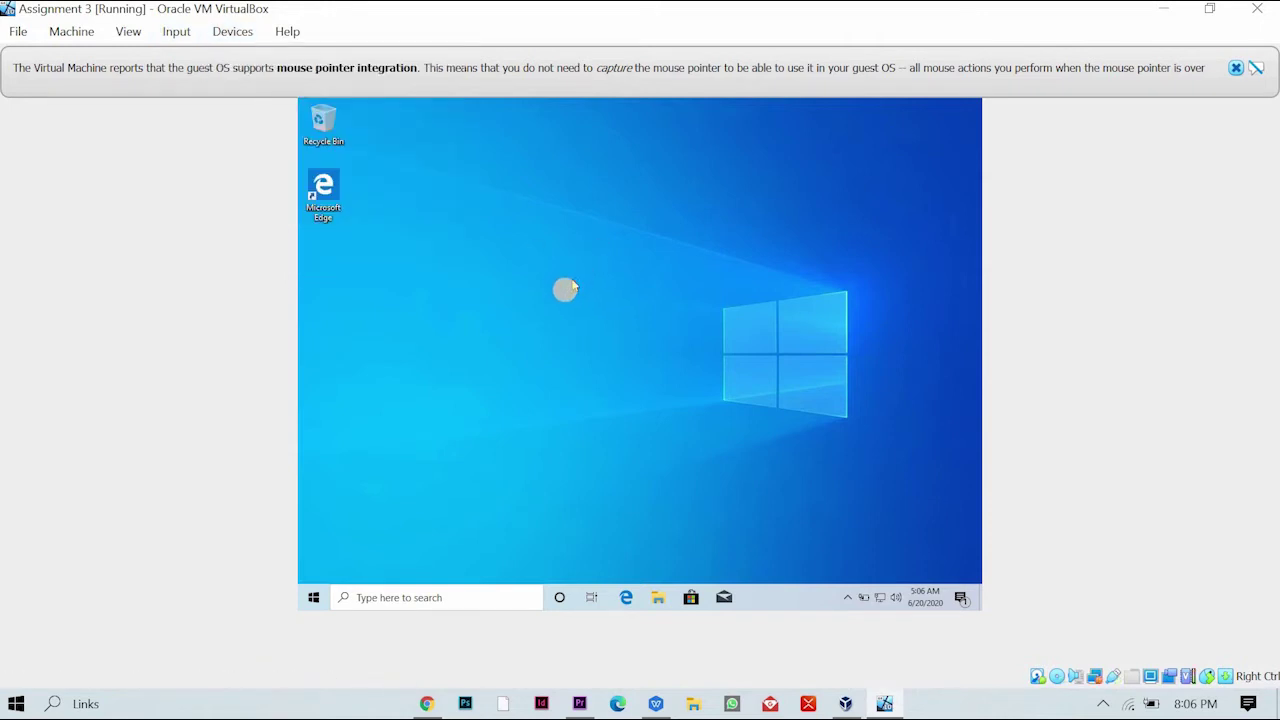
Run VBoxWindowsAdditions-amd64 from the CD drive, allow it through UAC, and advance the wizard.
left_click(661, 599)
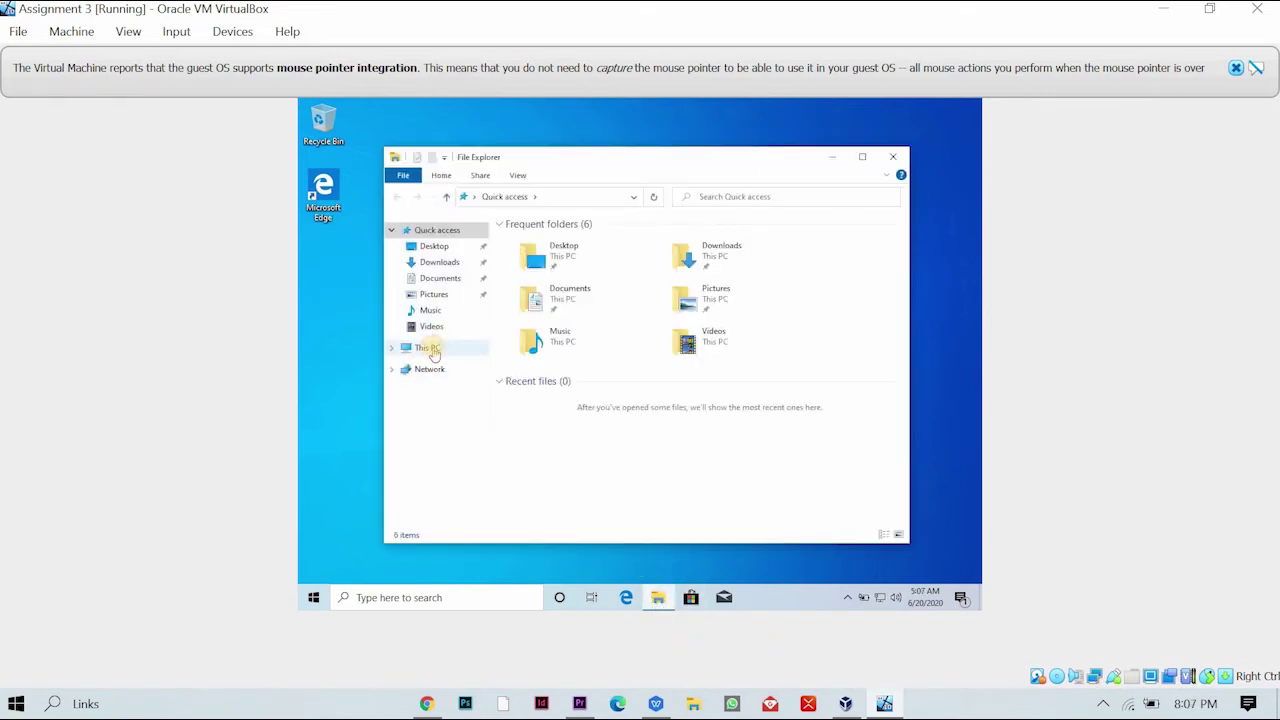
left_click(428, 348)
double_click(755, 418)
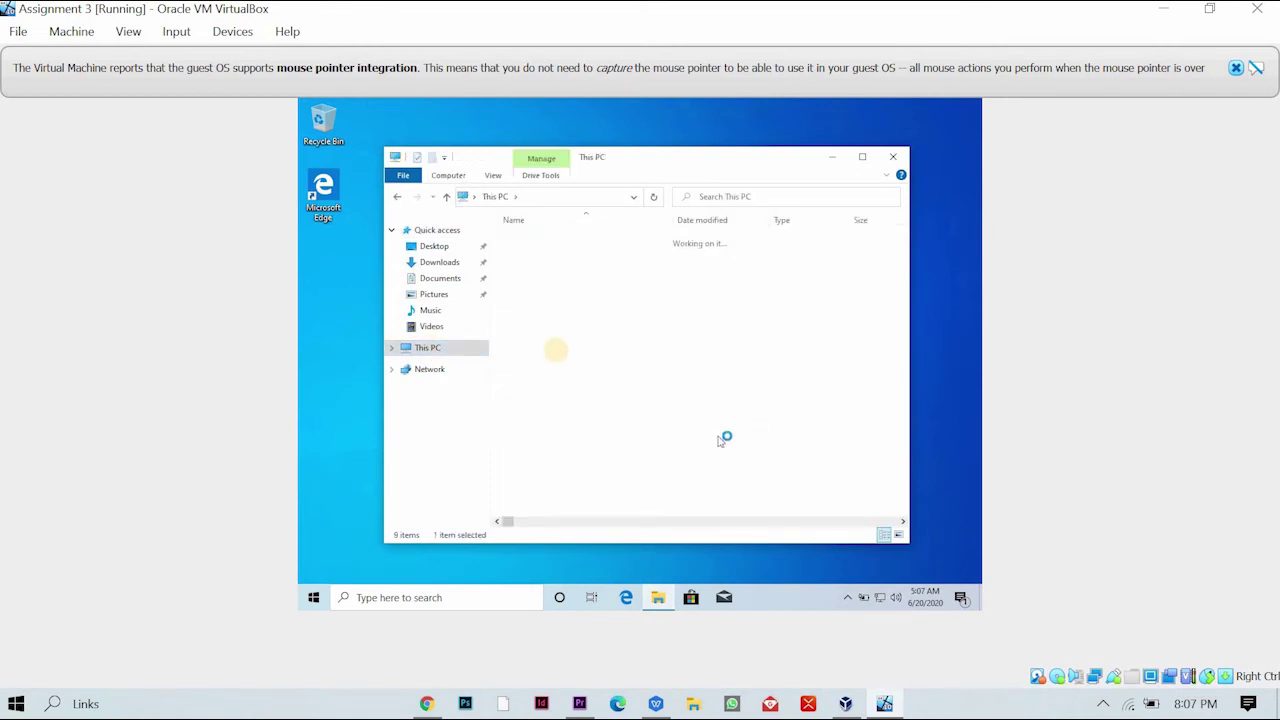
double_click(590, 396)
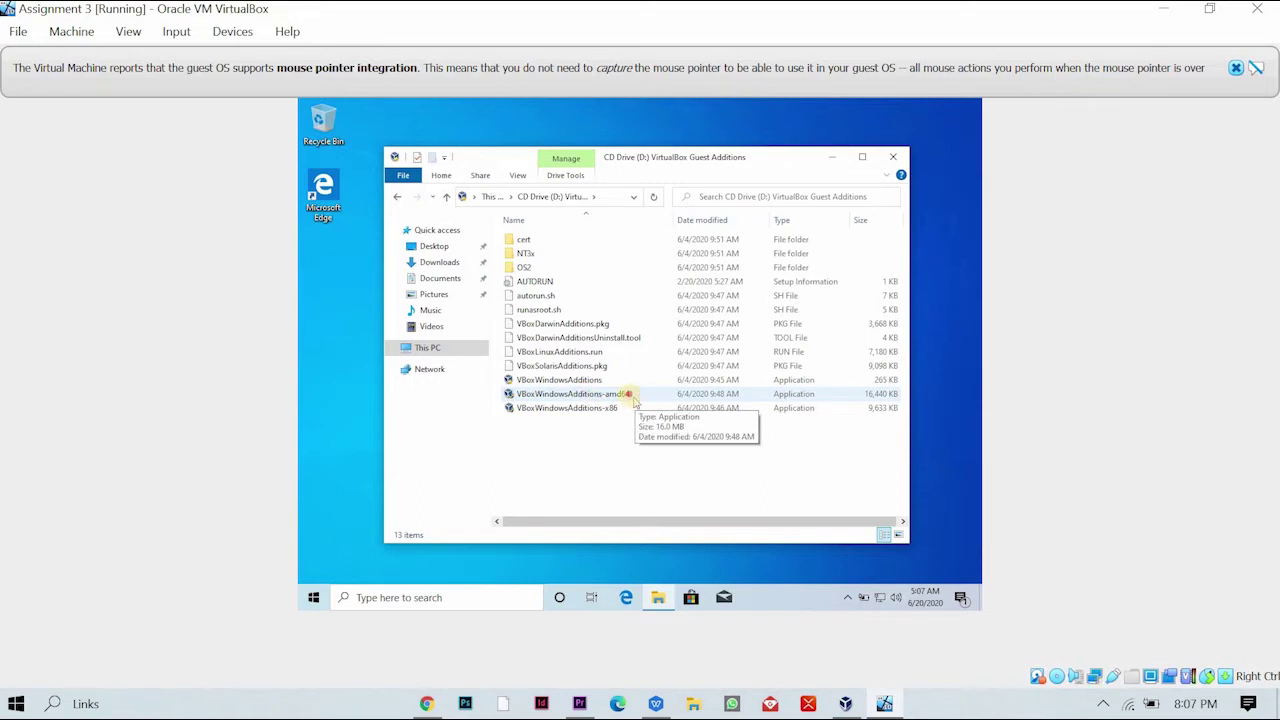
double_click(633, 396)
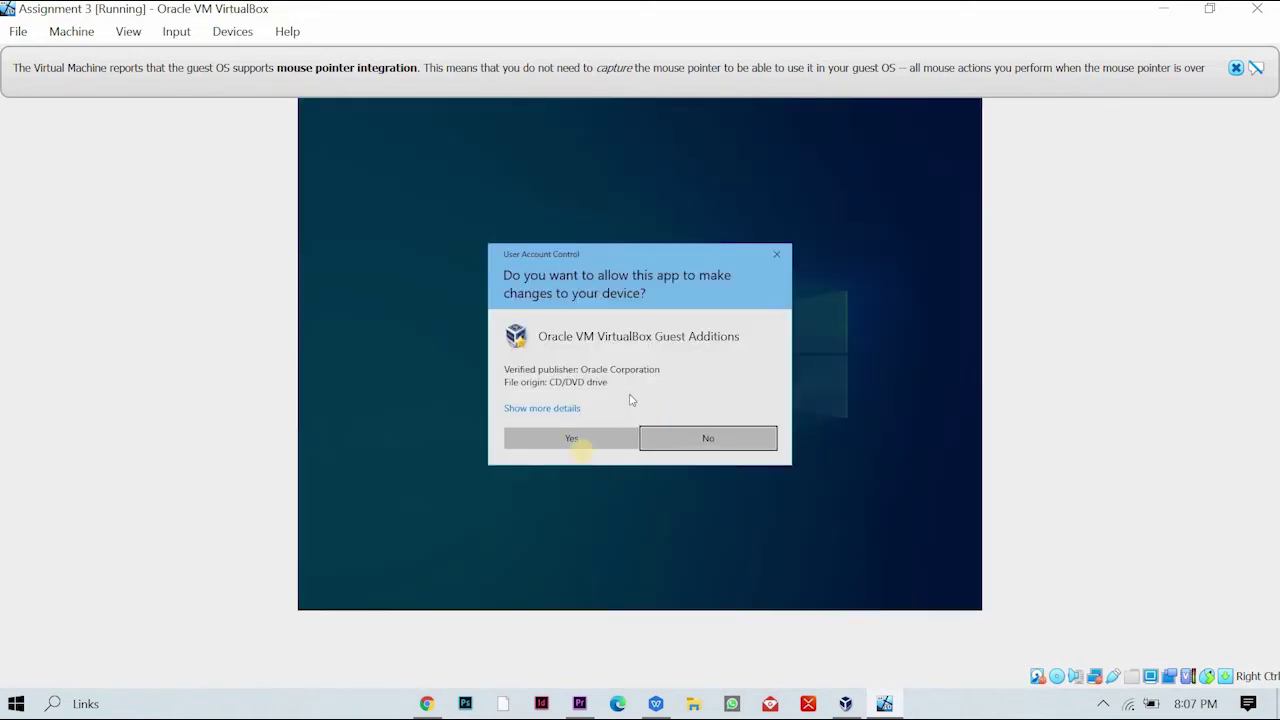
left_click(575, 439)
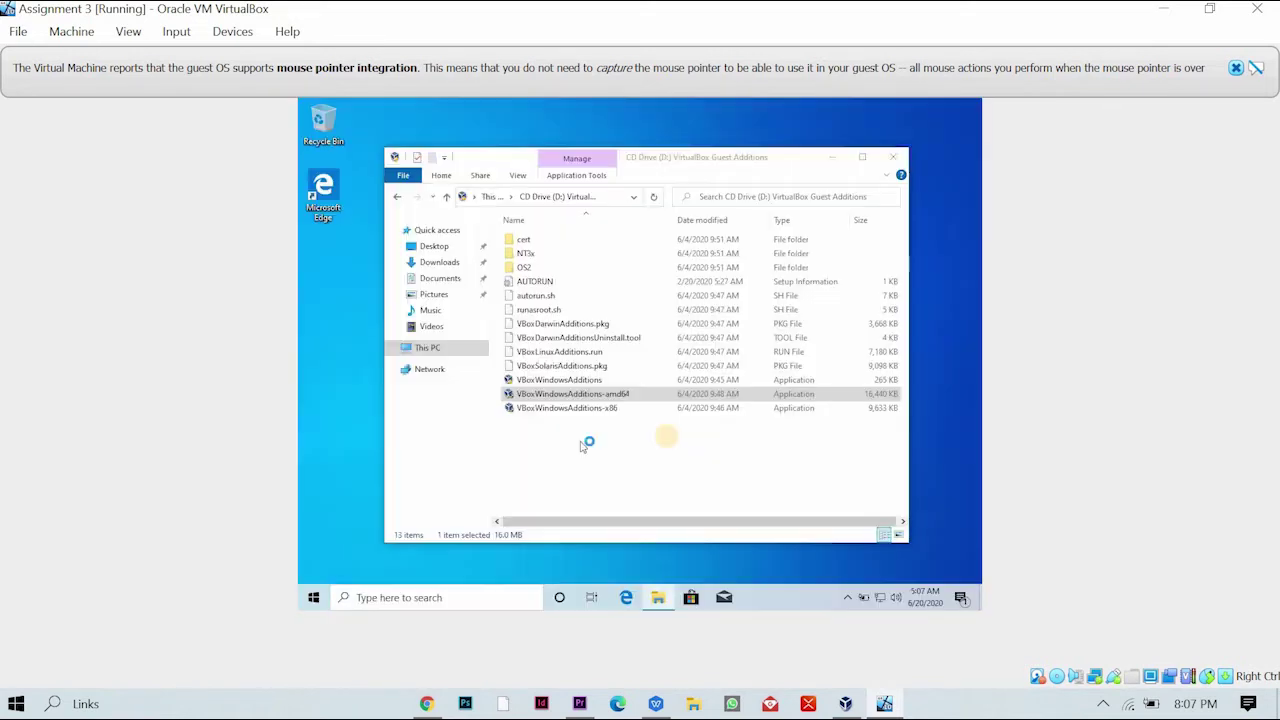
left_click(709, 454)
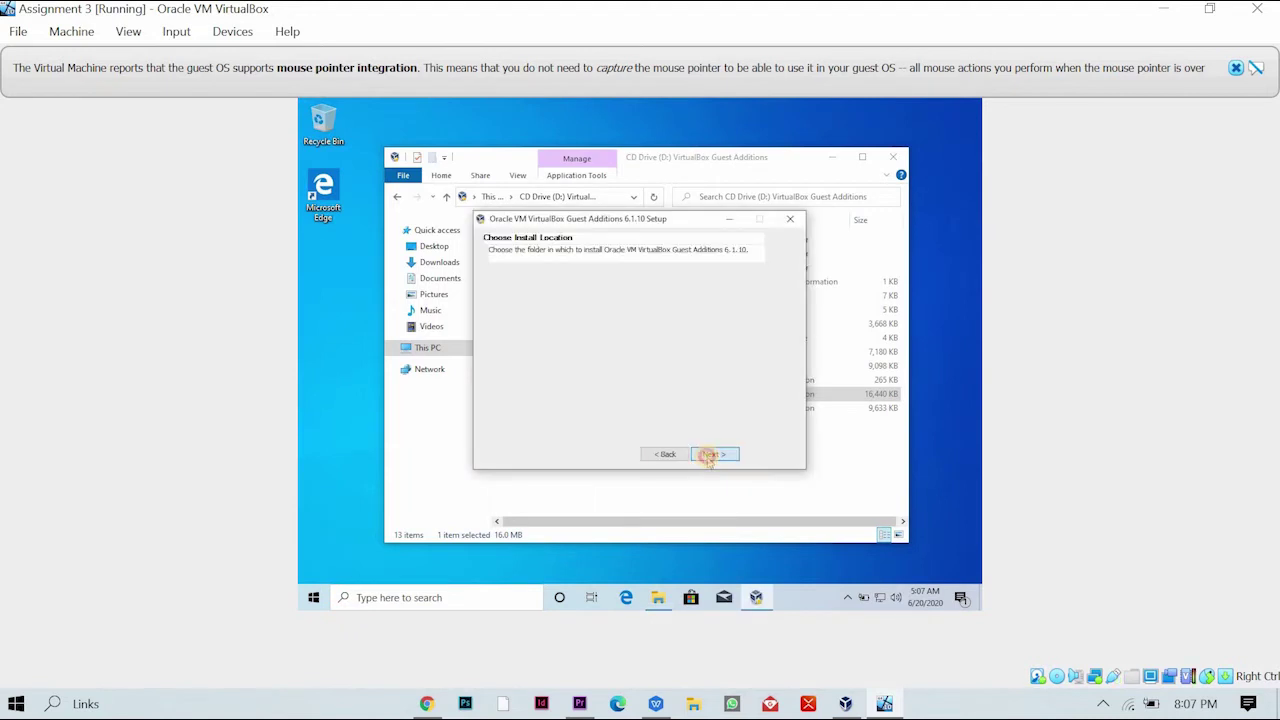
Install Guest Additions 6.1.10 to the default location with default components, then maximize the VM window.
left_click(709, 454)
left_click(709, 454)
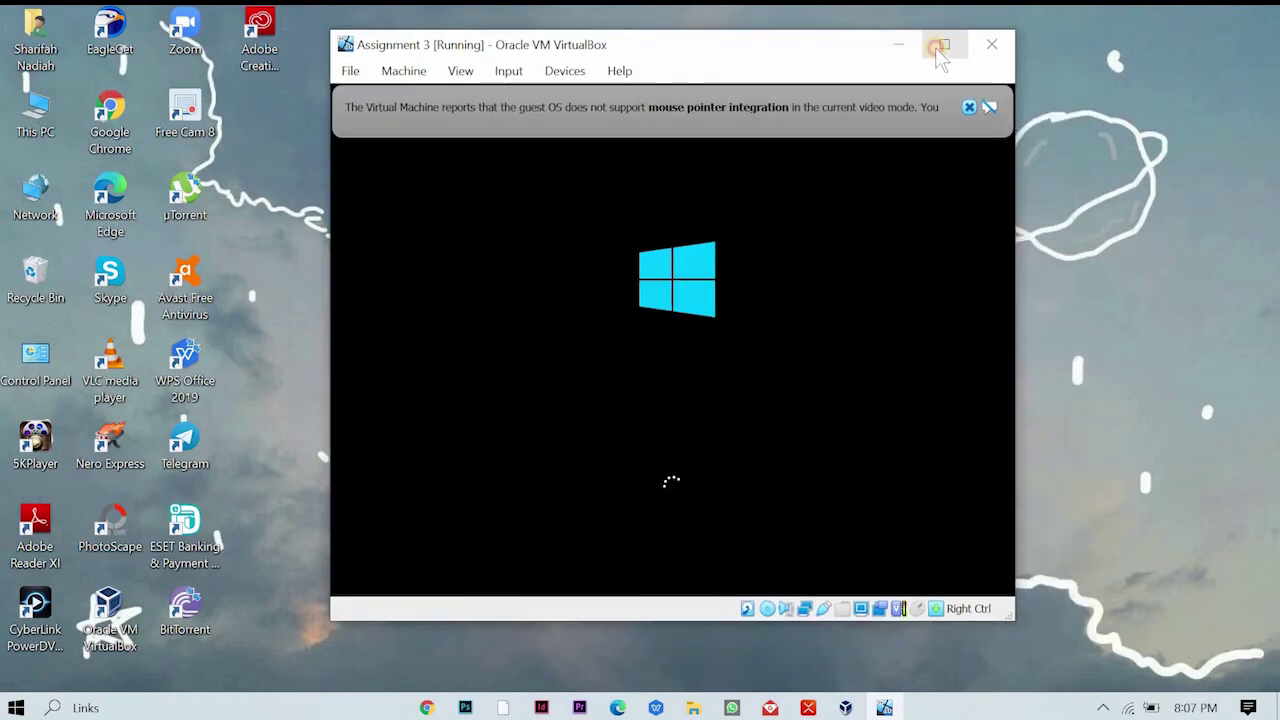
double_click(932, 51)
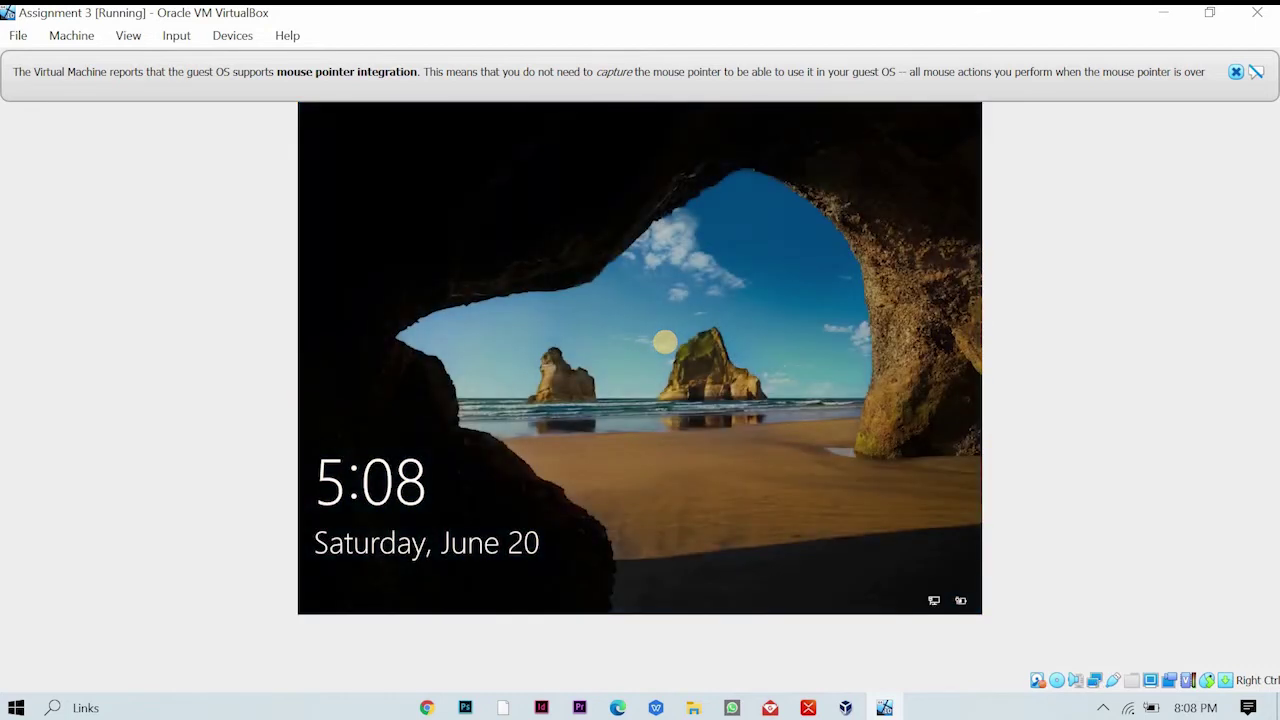
Dismiss the guest lock screen and enter the account PIN to sign in.
left_click(665, 342)
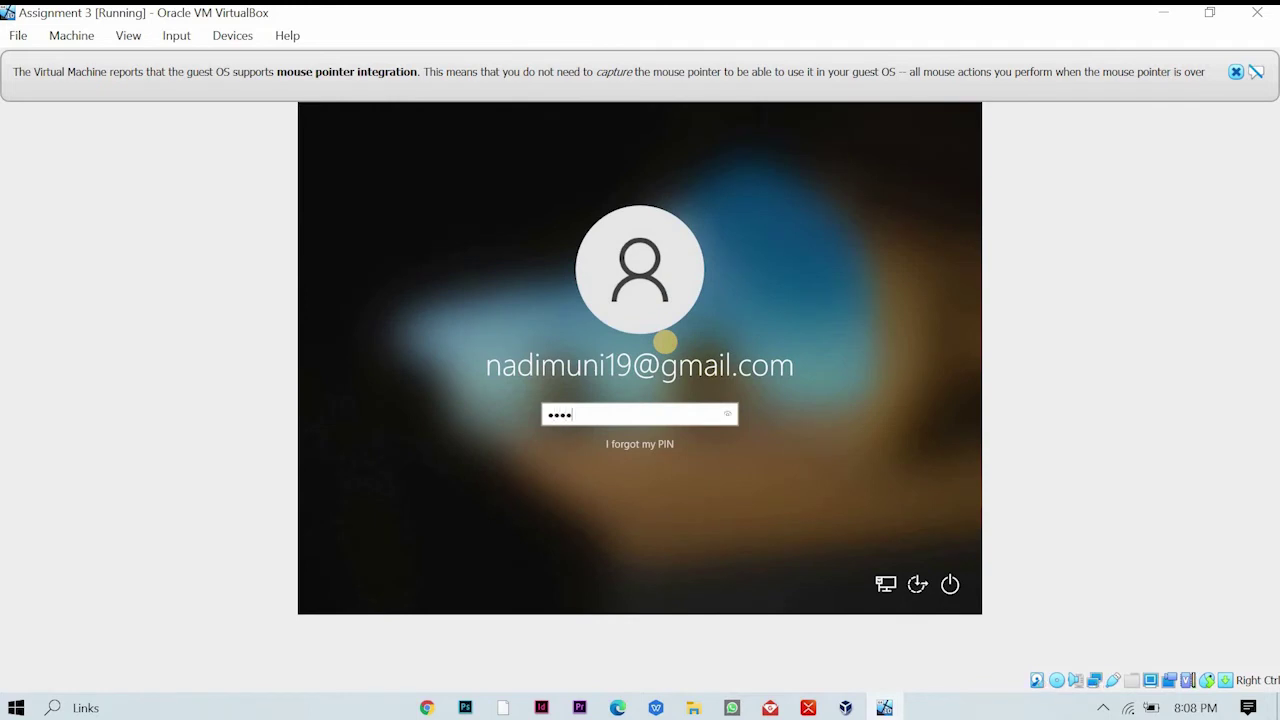
type("1")
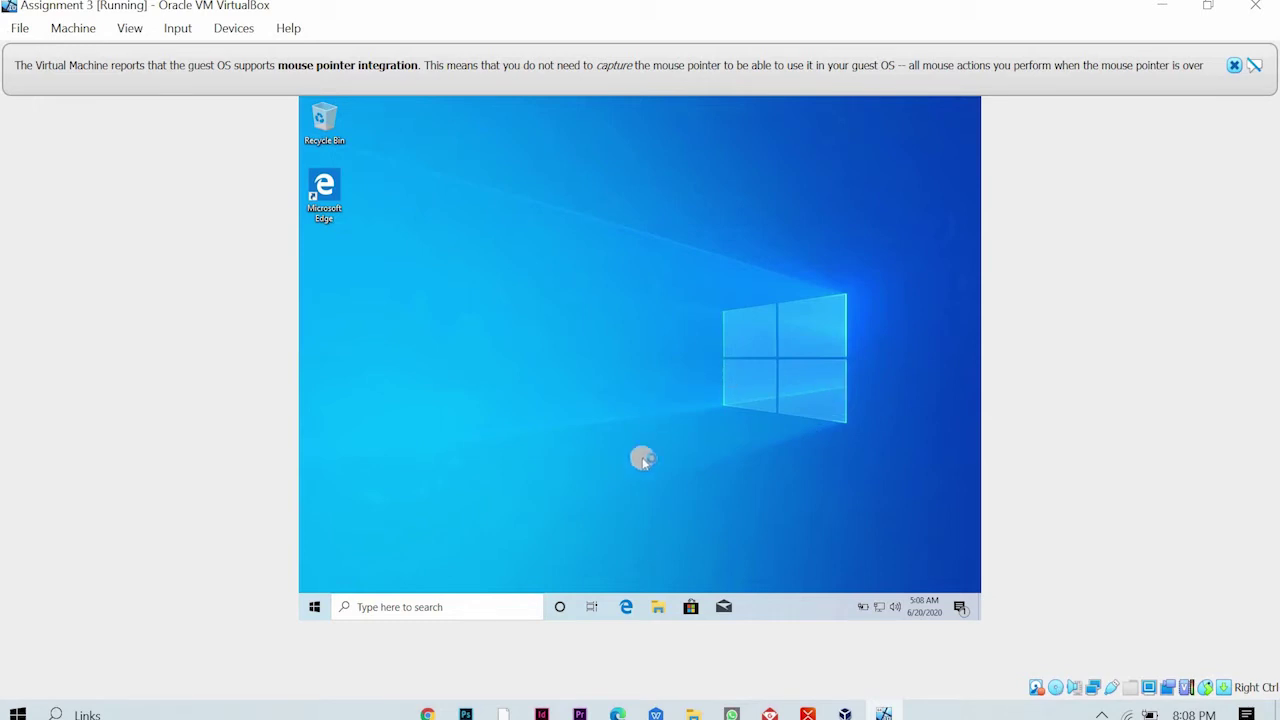
Open CD Drive (D:) from This PC in the guest's File Explorer to view the Guest Additions disc.
left_click(657, 609)
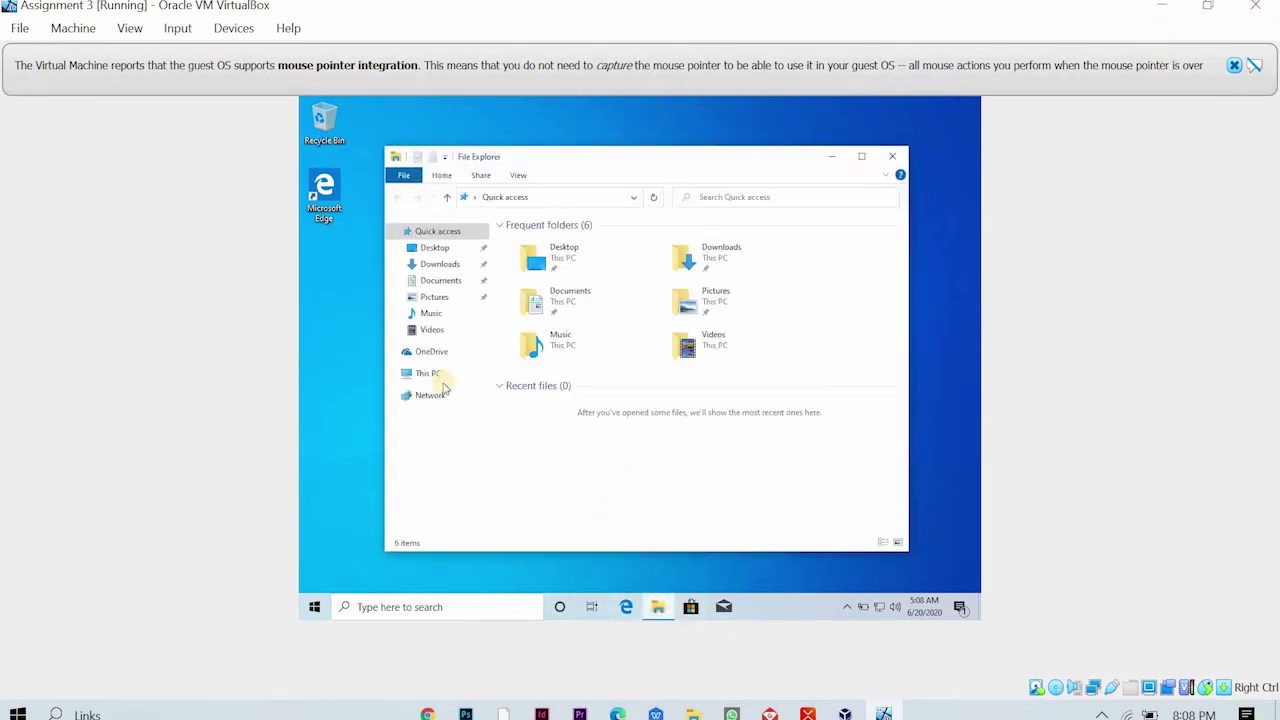
left_click(428, 373)
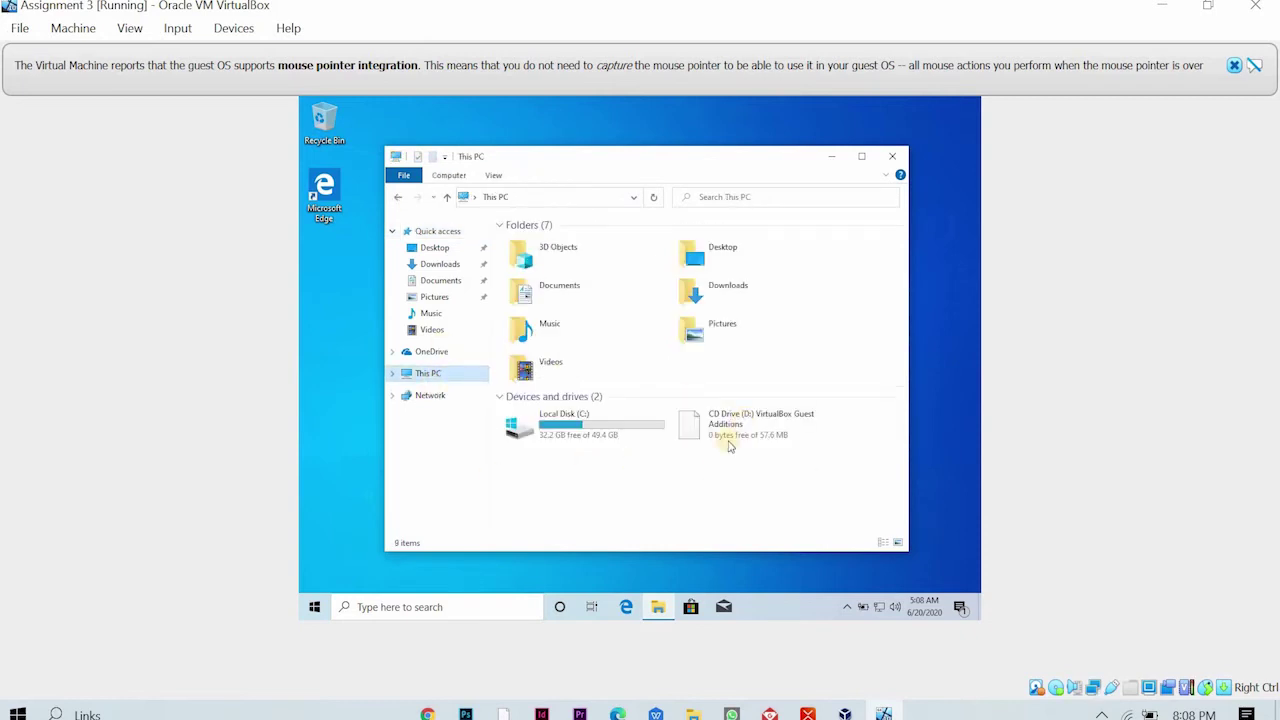
double_click(725, 437)
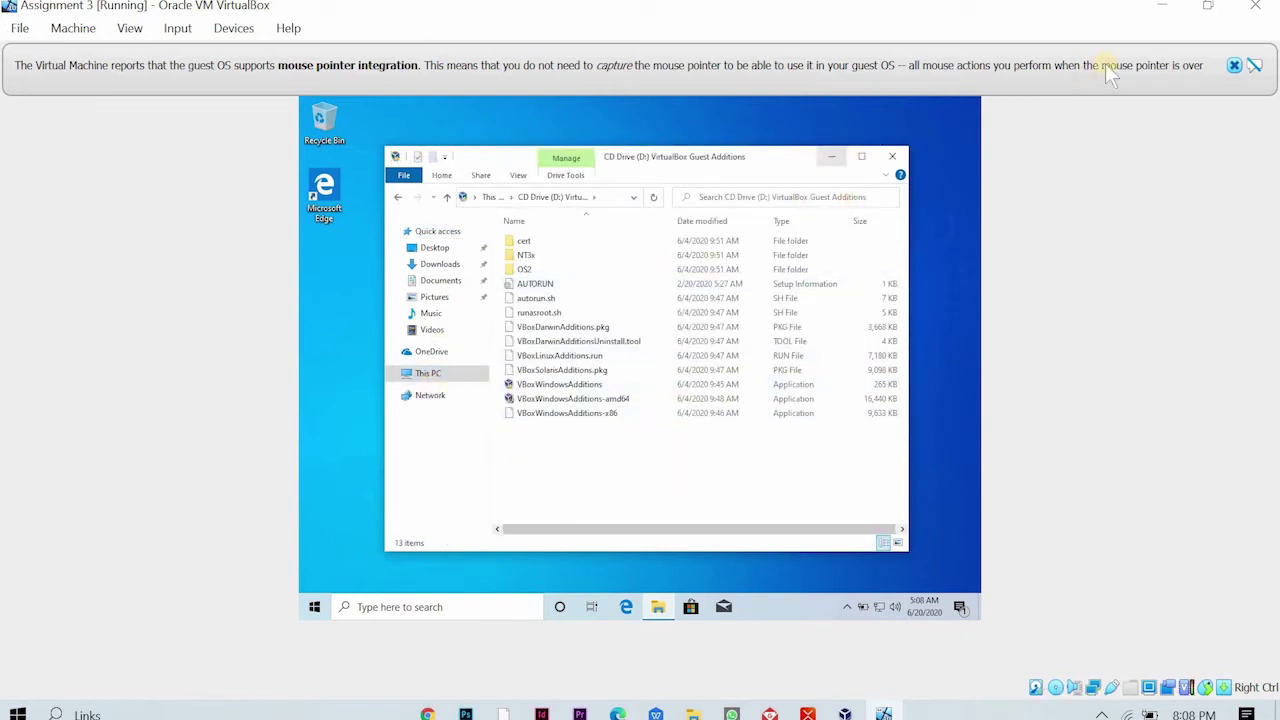
Minimize the guest Explorer, then restore and re-maximize the VirtualBox window.
left_click(831, 156)
left_click(1208, 5)
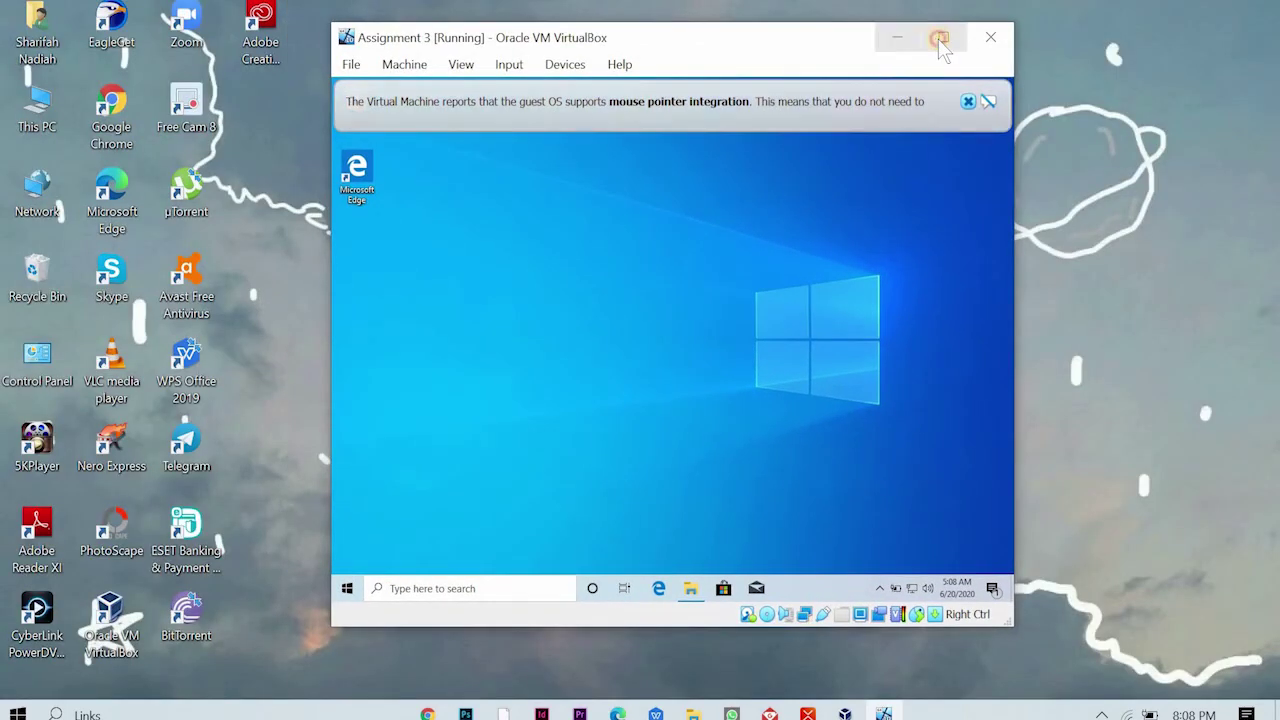
left_click(934, 34)
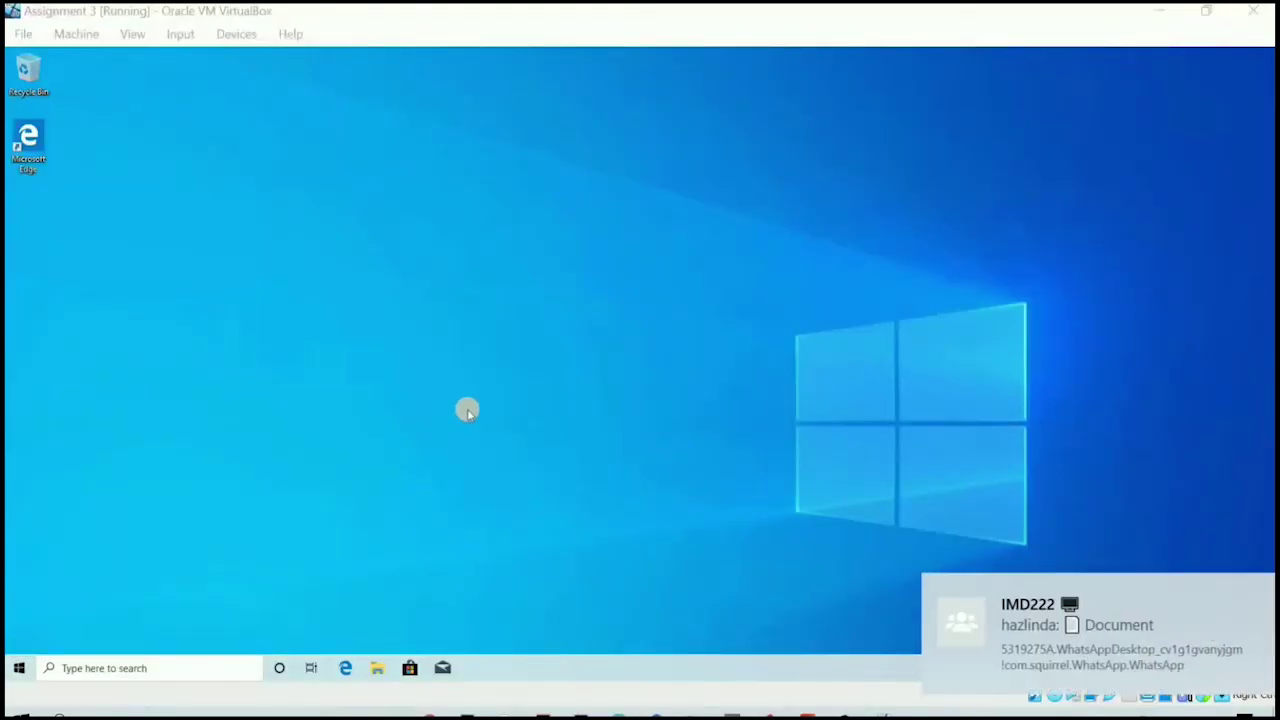
left_click(378, 662)
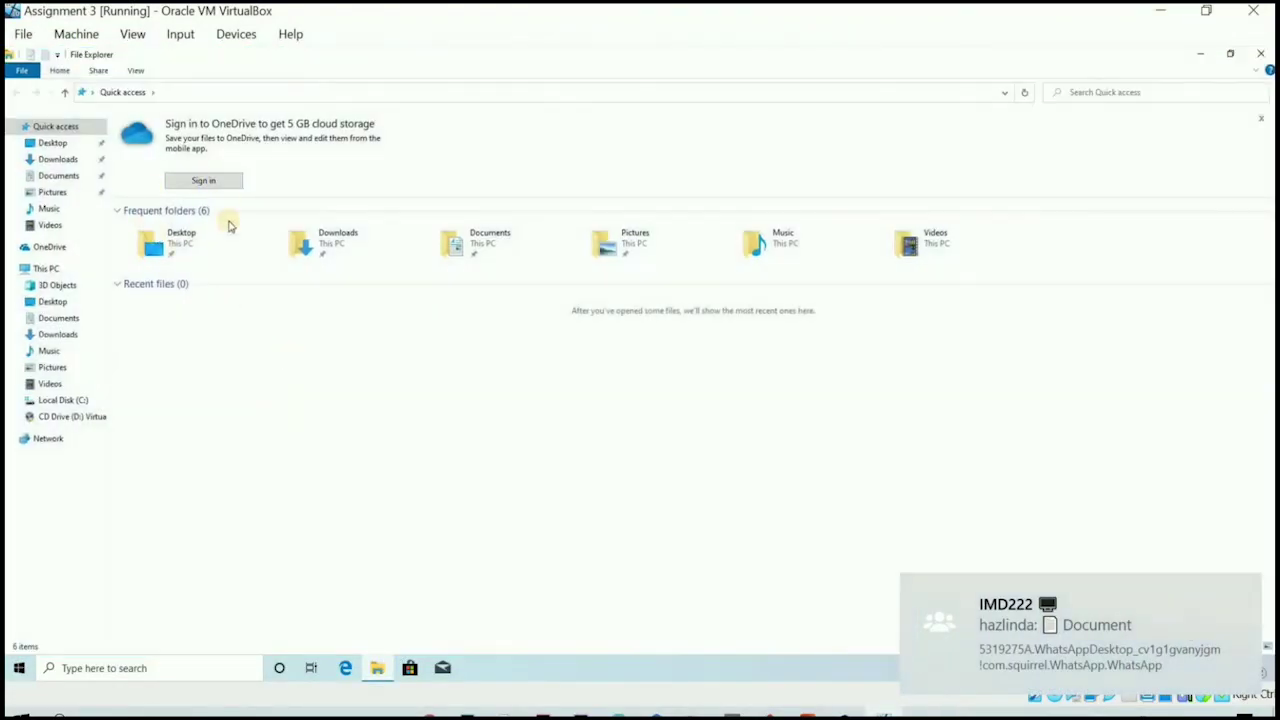
double_click(55, 268)
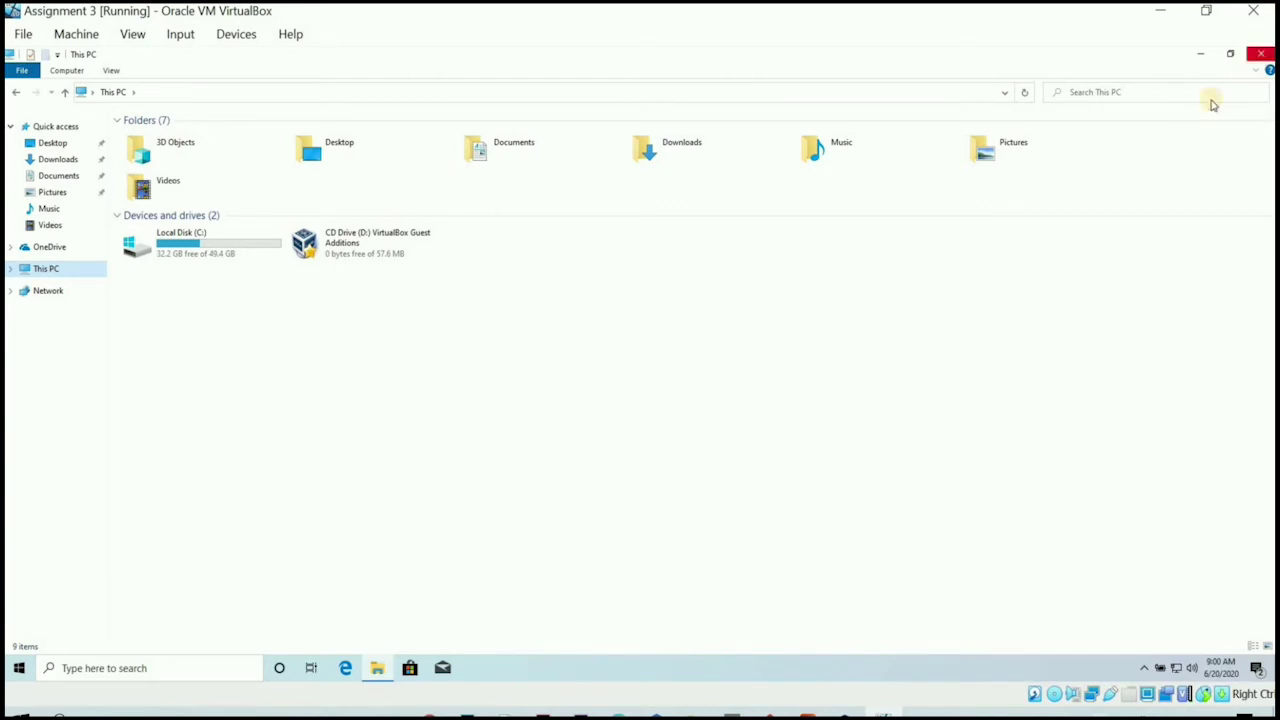
left_click(1261, 53)
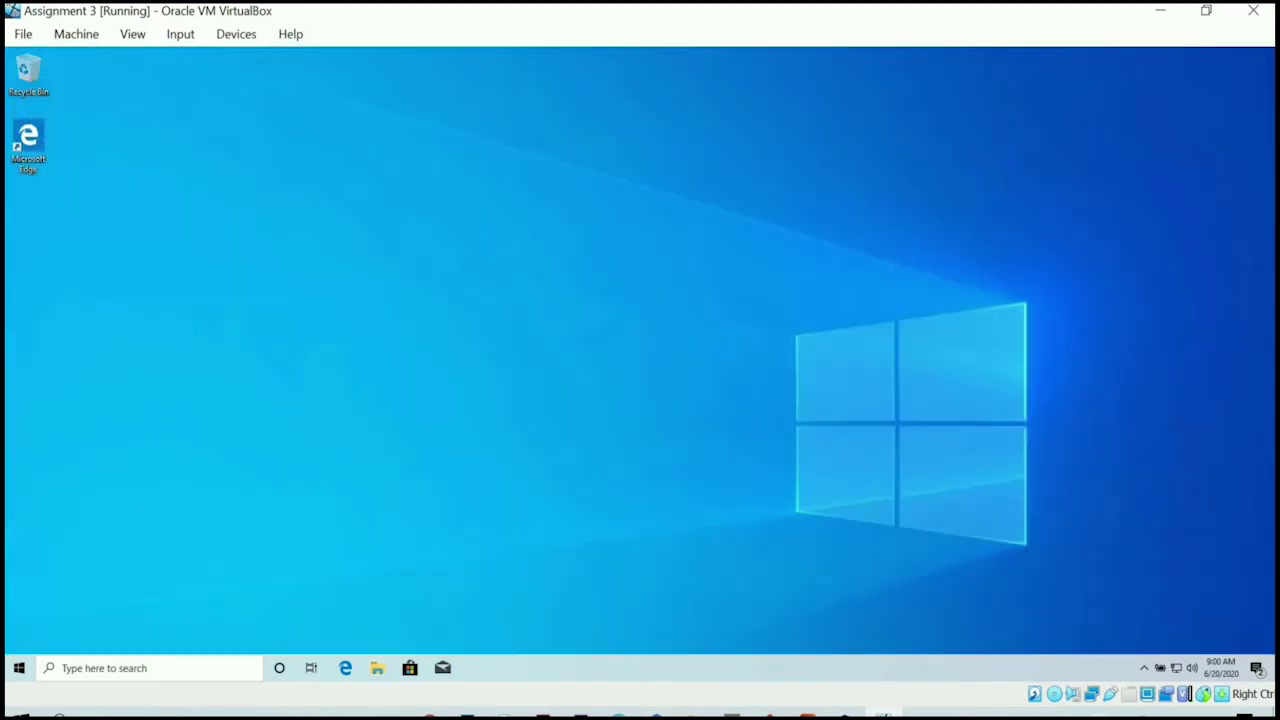
double_click(30, 75)
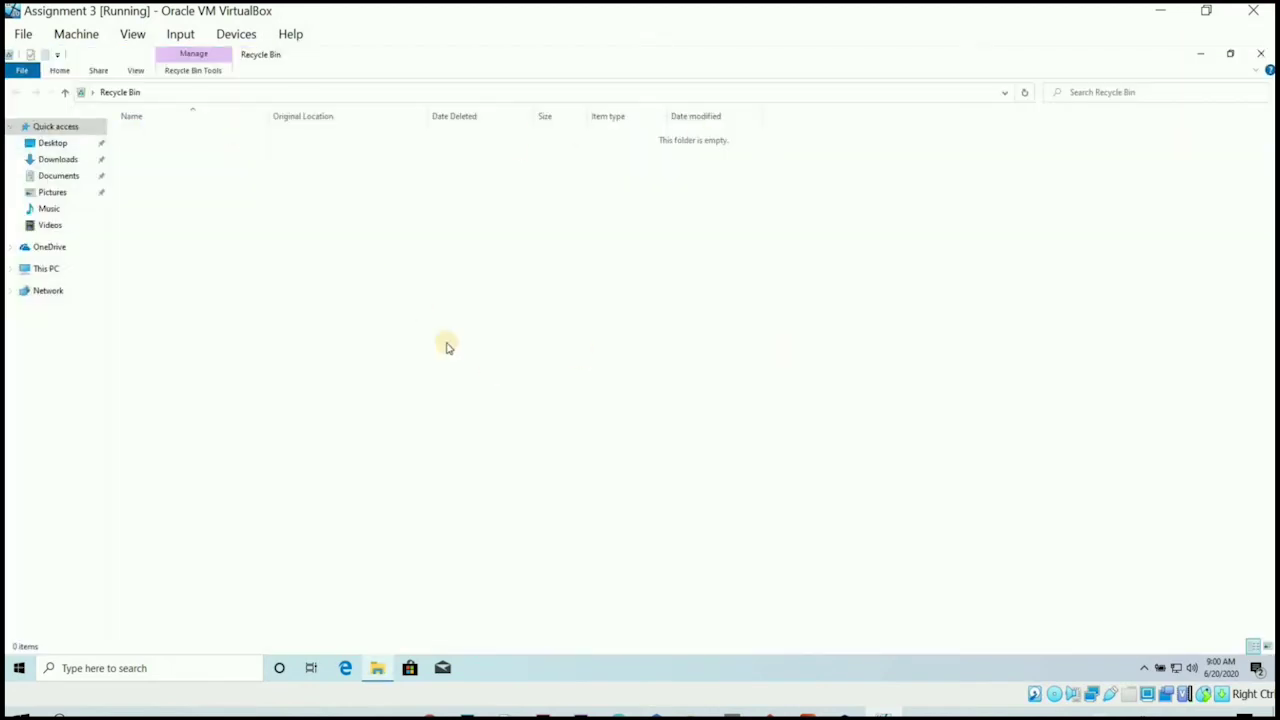
left_click(42, 290)
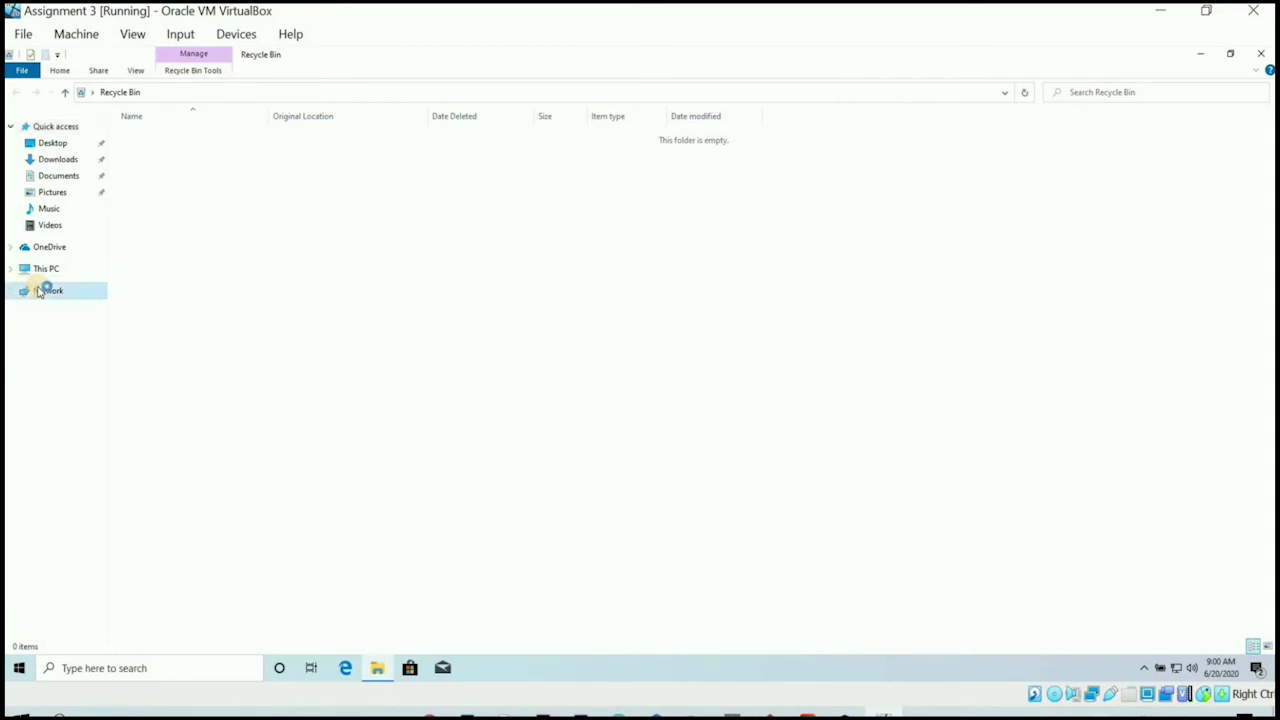
left_click(790, 357)
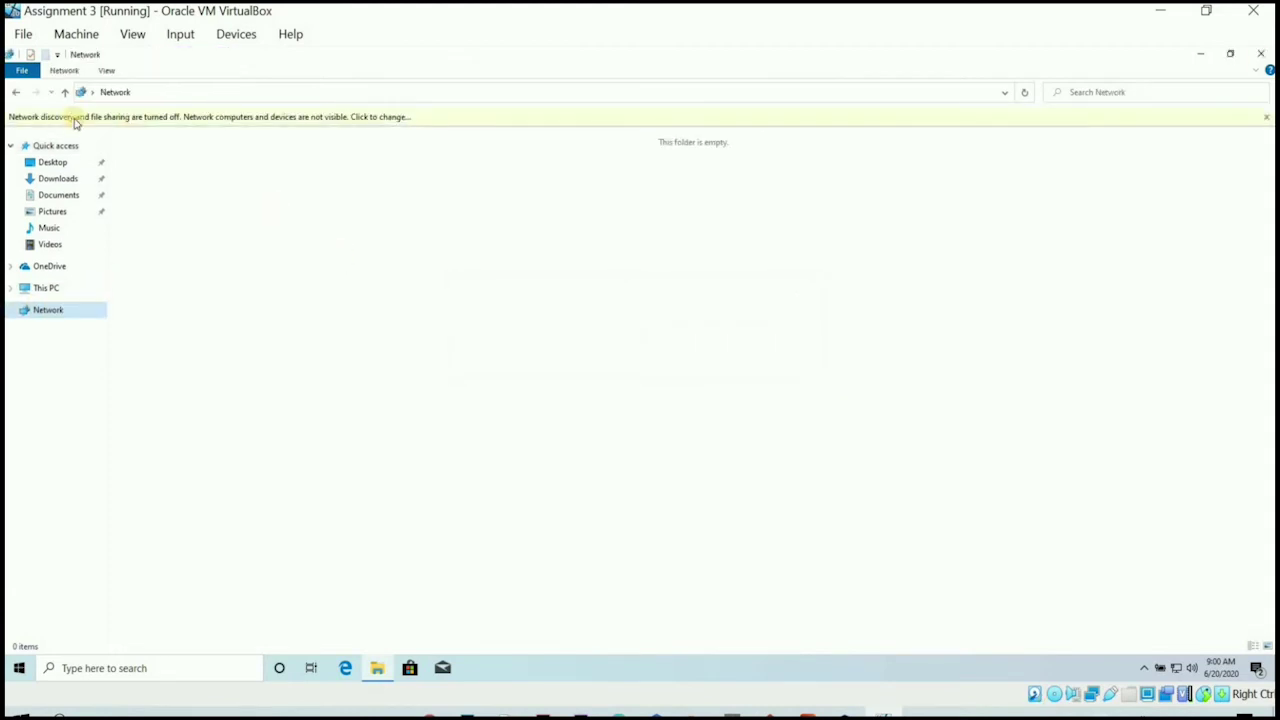
key("alt+F4")
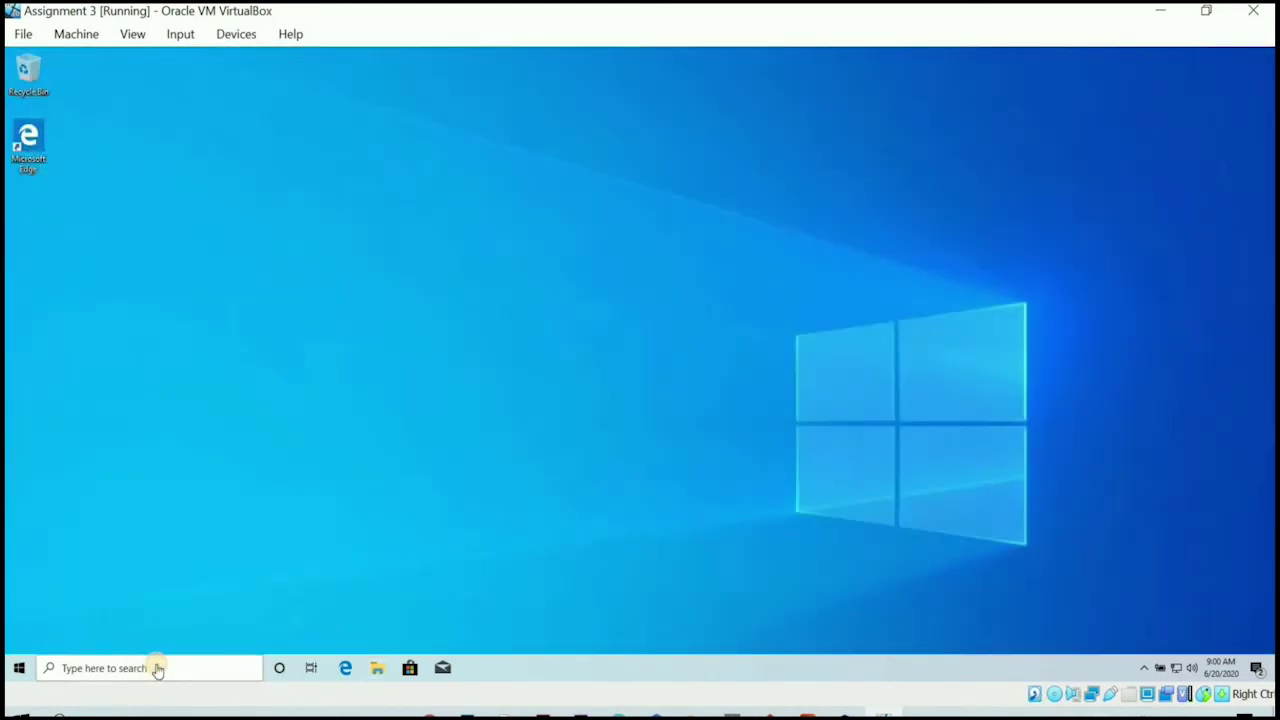
left_click(157, 668)
type("control")
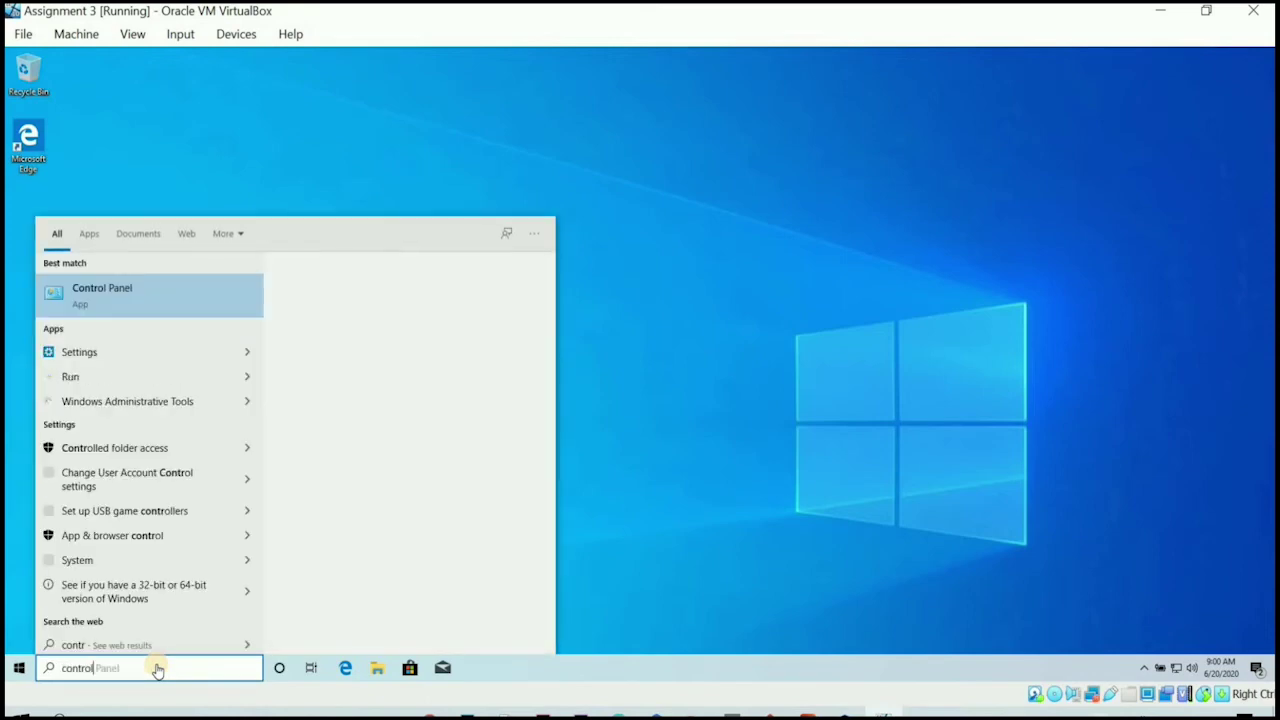
left_click(171, 289)
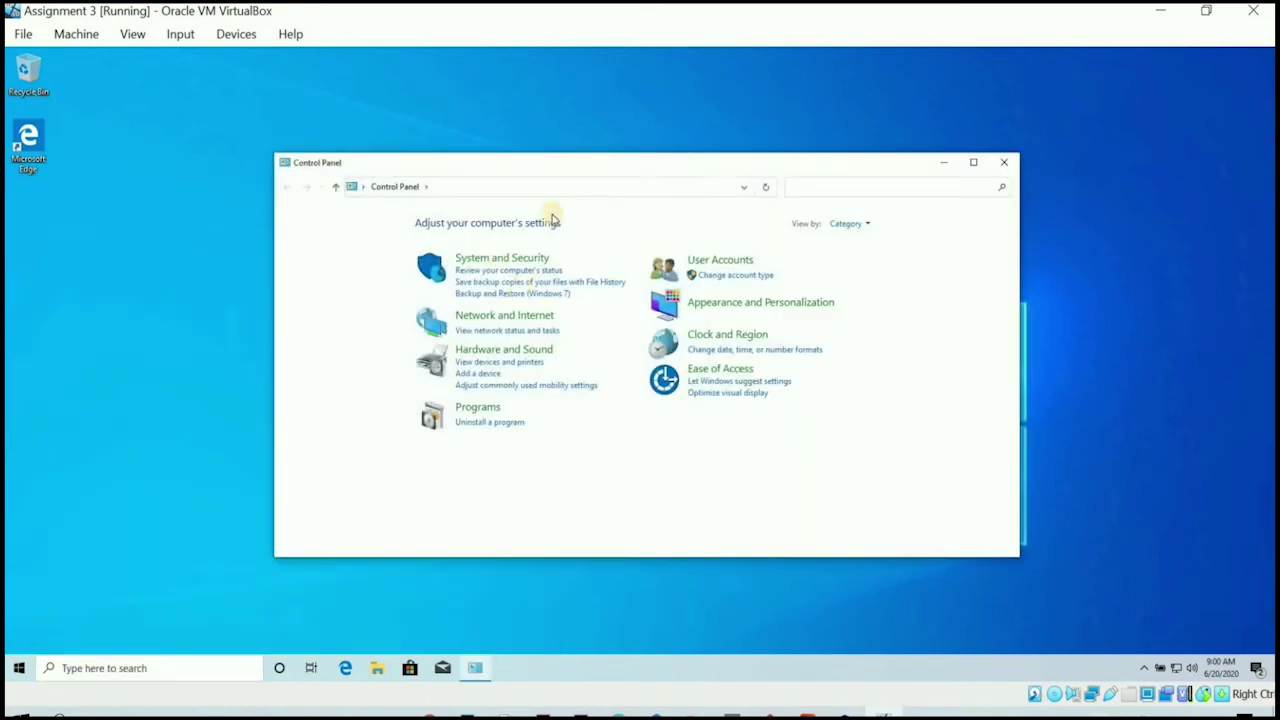
left_click(864, 224)
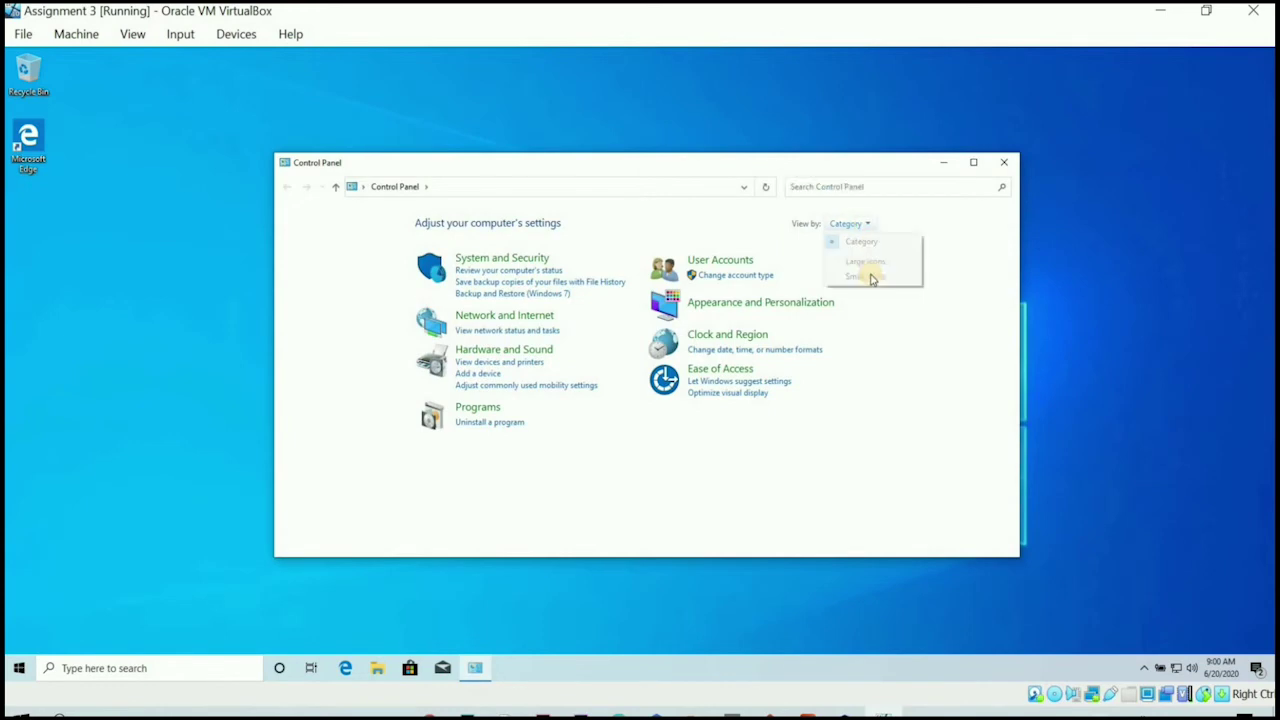
left_click(872, 262)
scroll(549, 440, "down", 2)
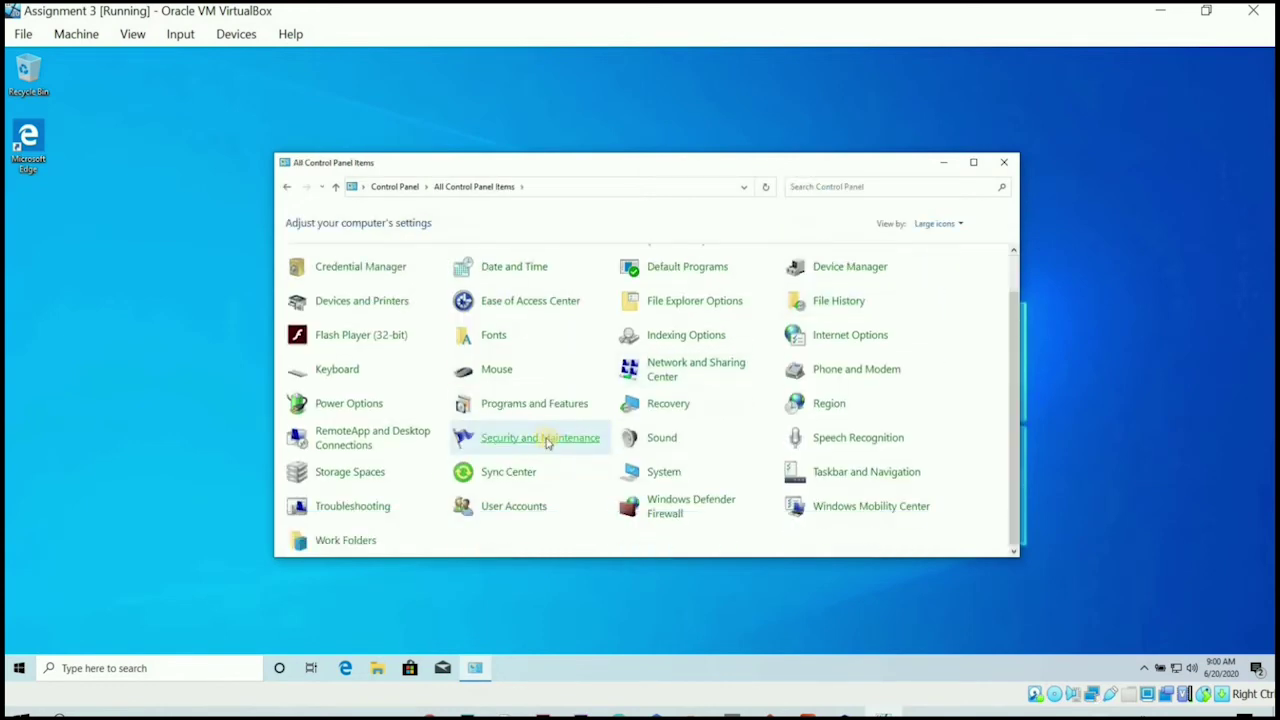
scroll(700, 460, "up", 1)
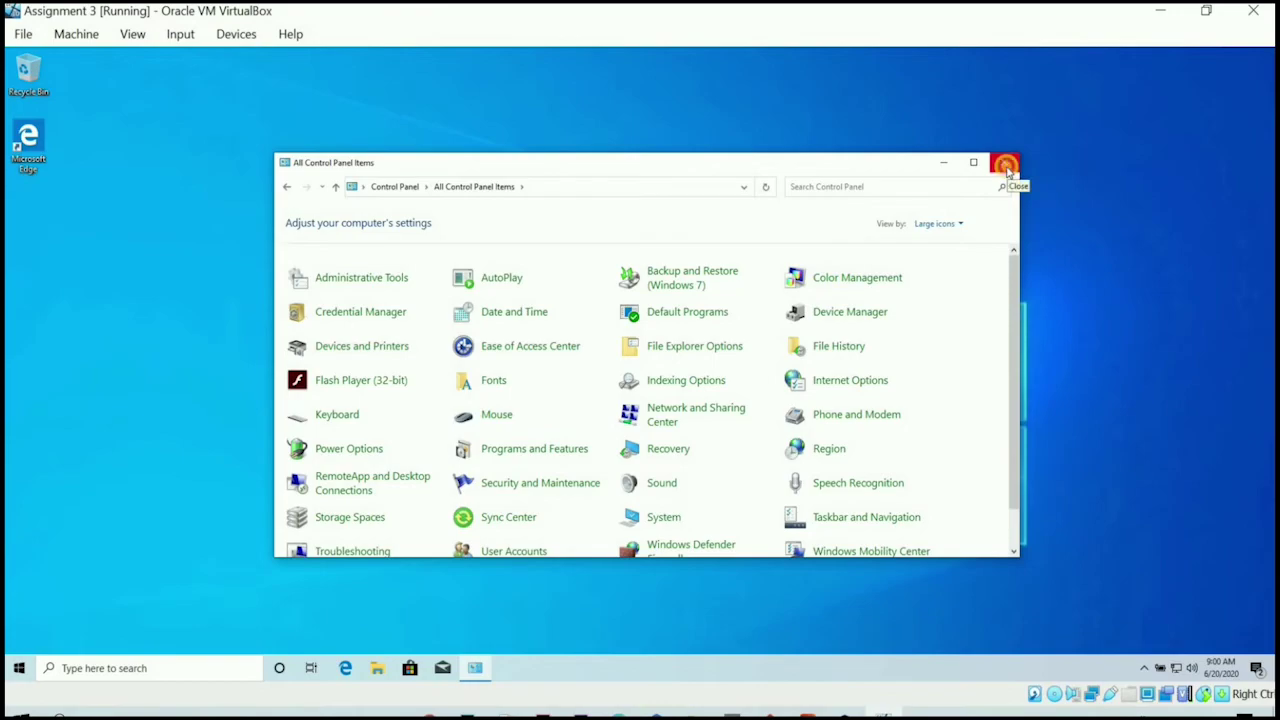
left_click(1005, 164)
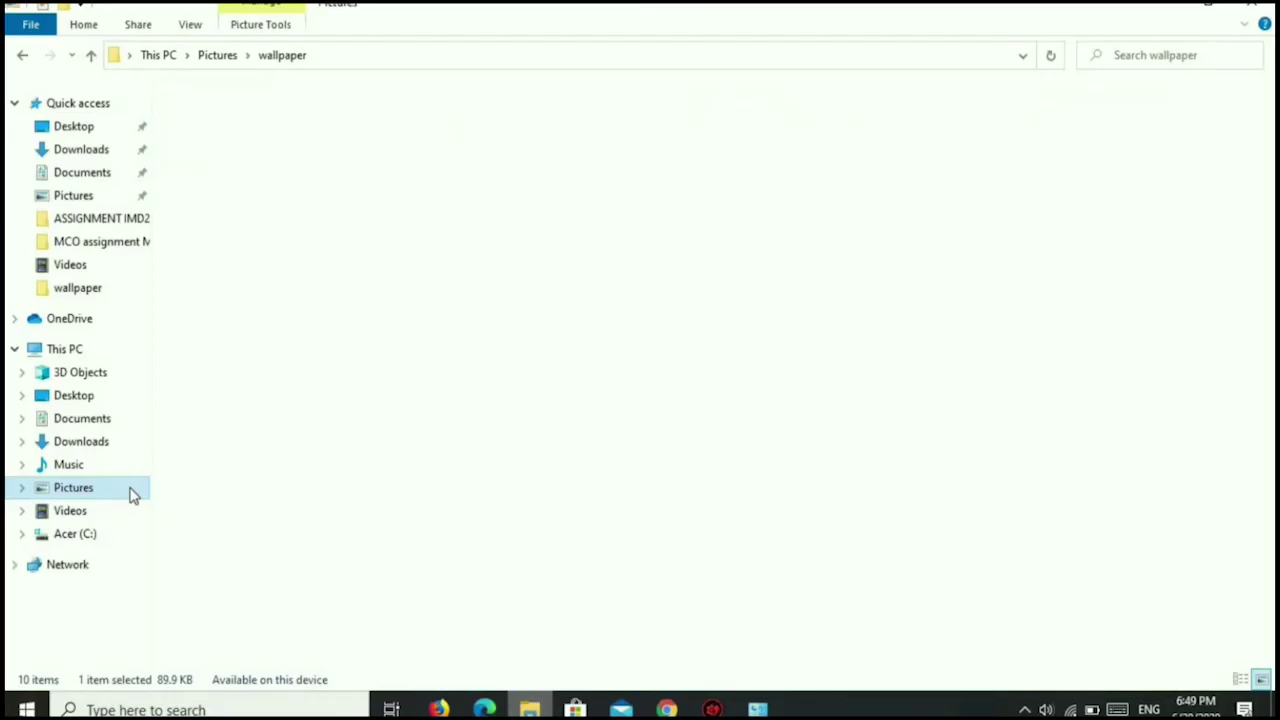
left_click(129, 490)
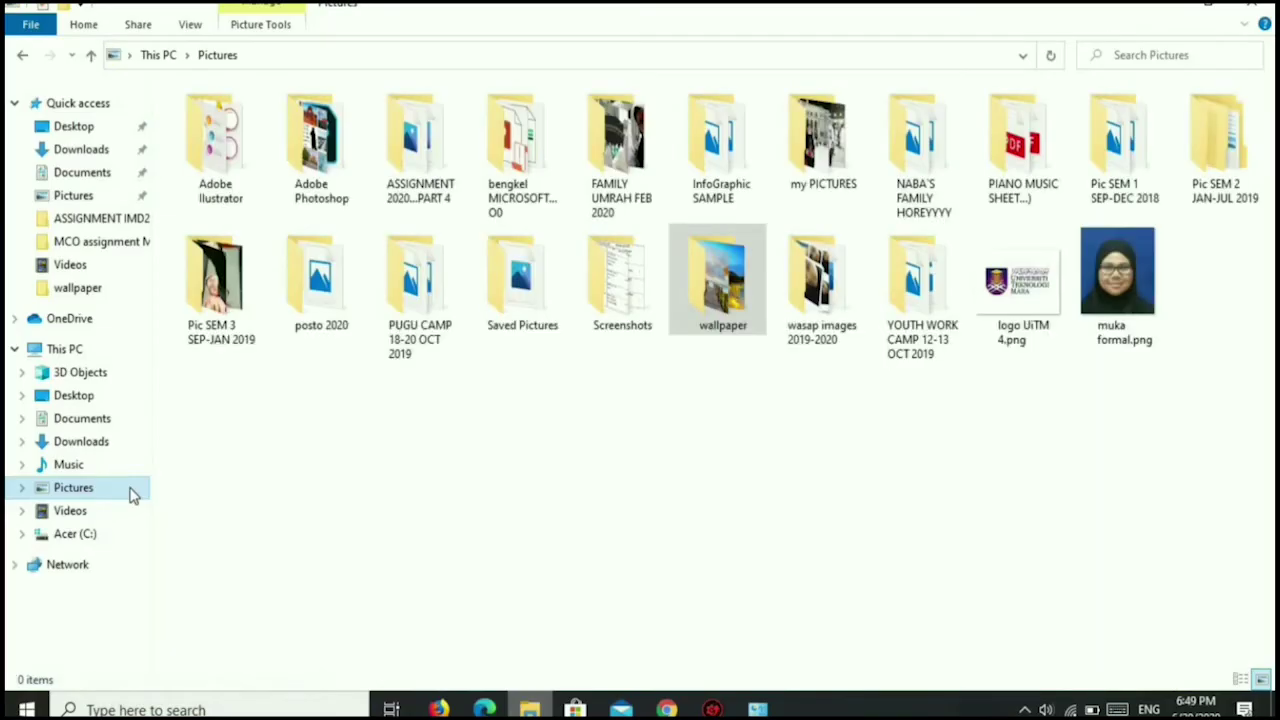
Set logo UiTM 4.png as the desktop background and minimize Explorer to view it.
right_click(1003, 298)
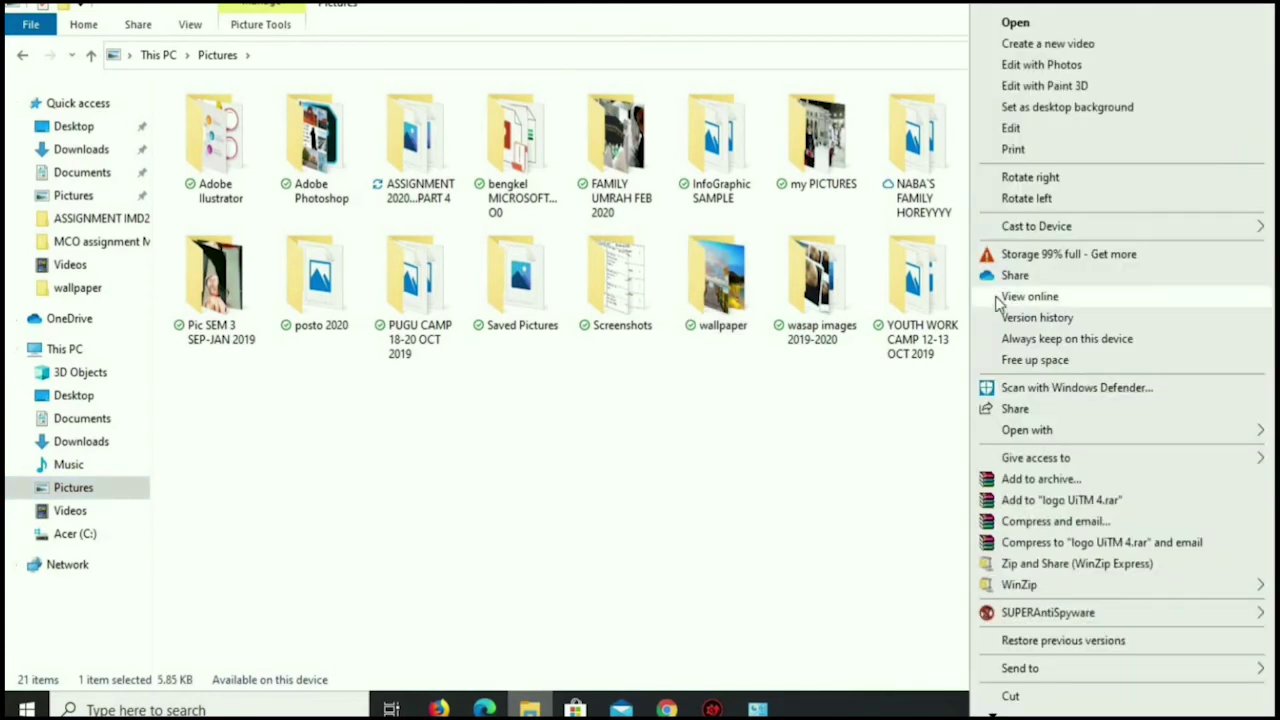
left_click(1100, 108)
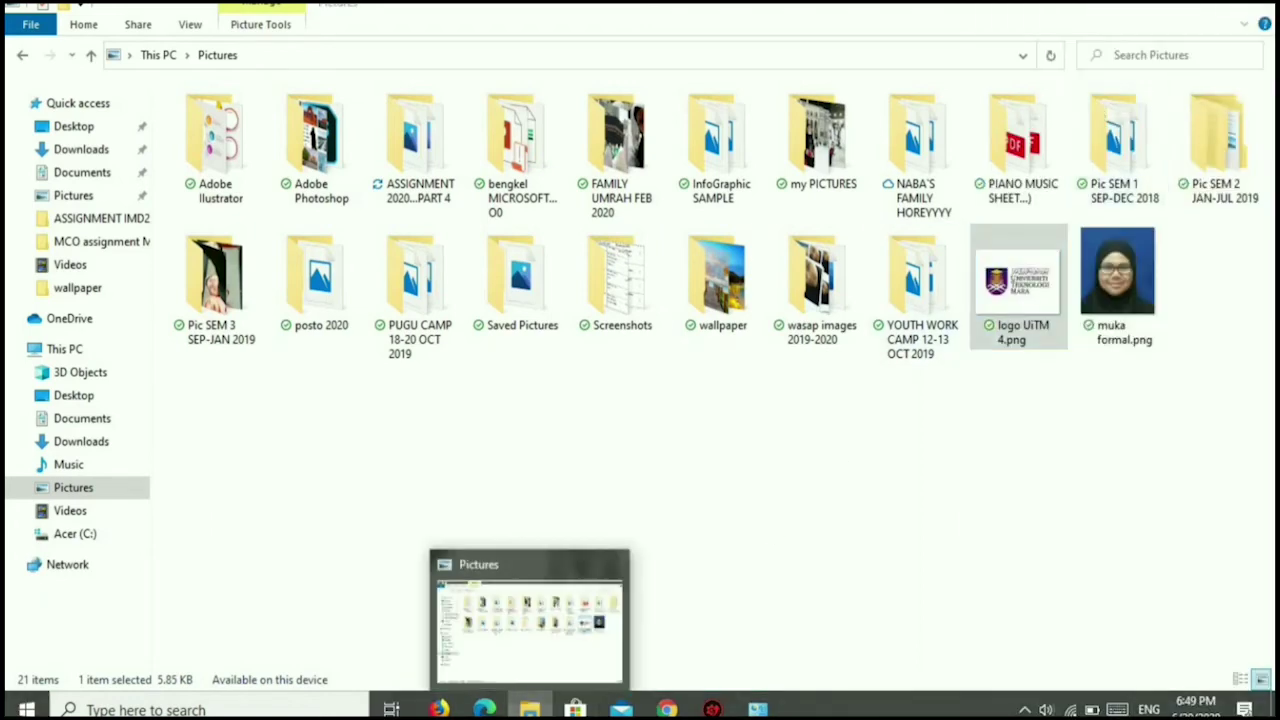
left_click(530, 708)
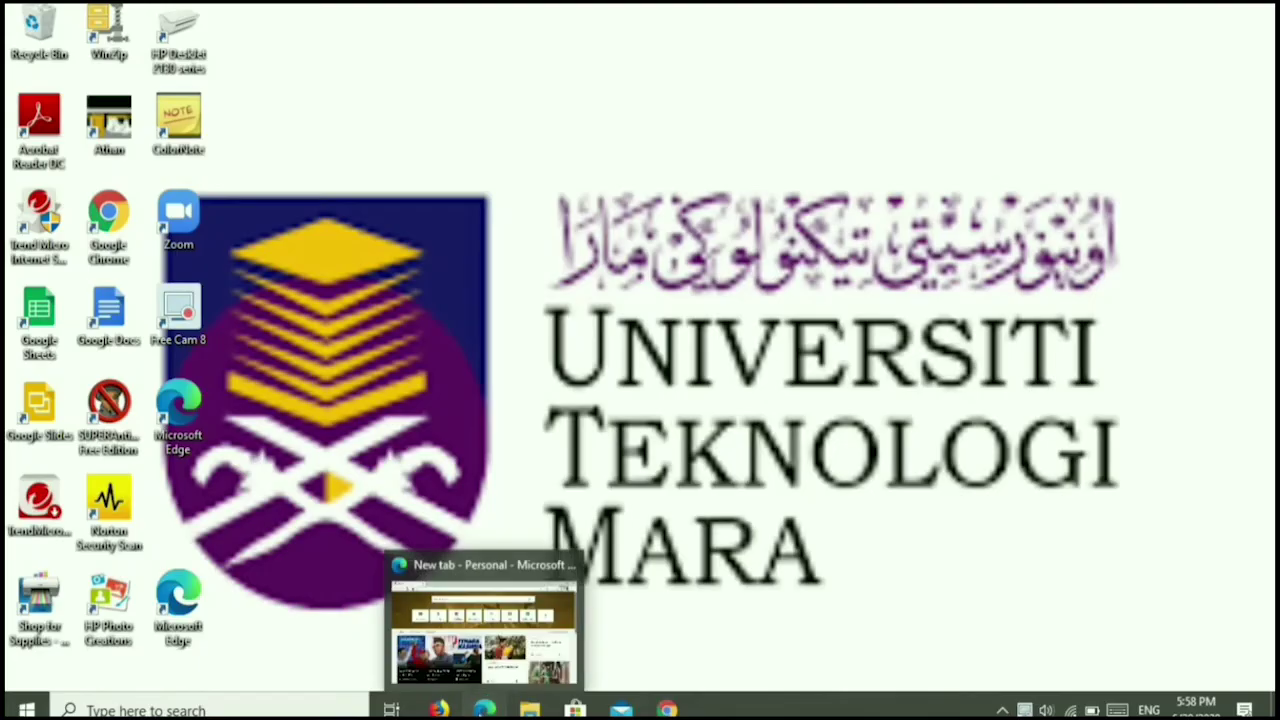
Search Bing for 'device booster' from a new Edge tab.
left_click(560, 566)
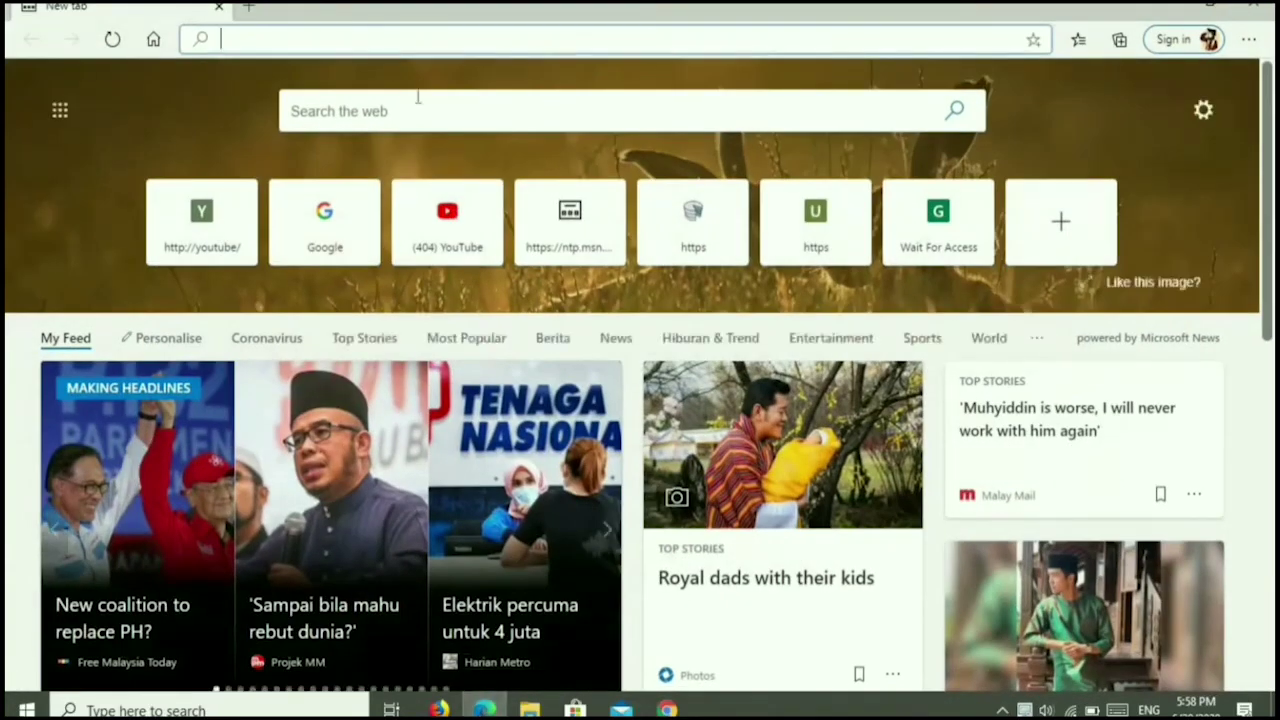
type("devu")
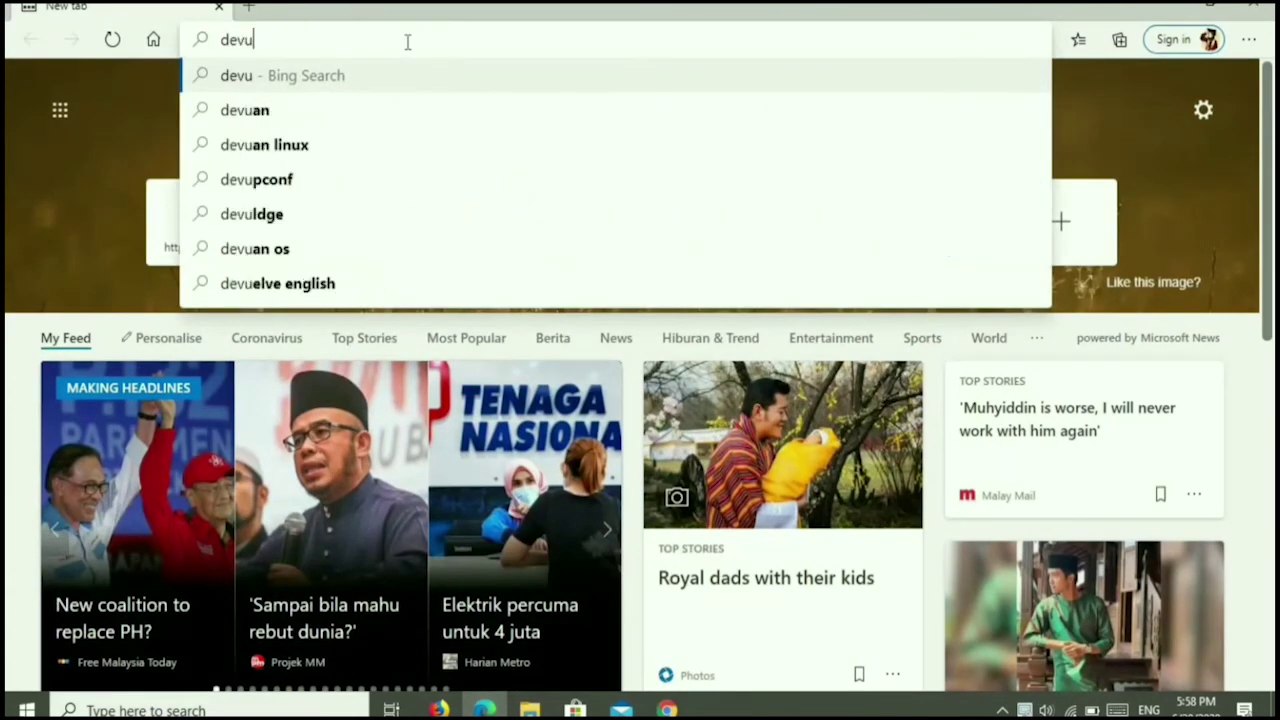
key("BackSpace")
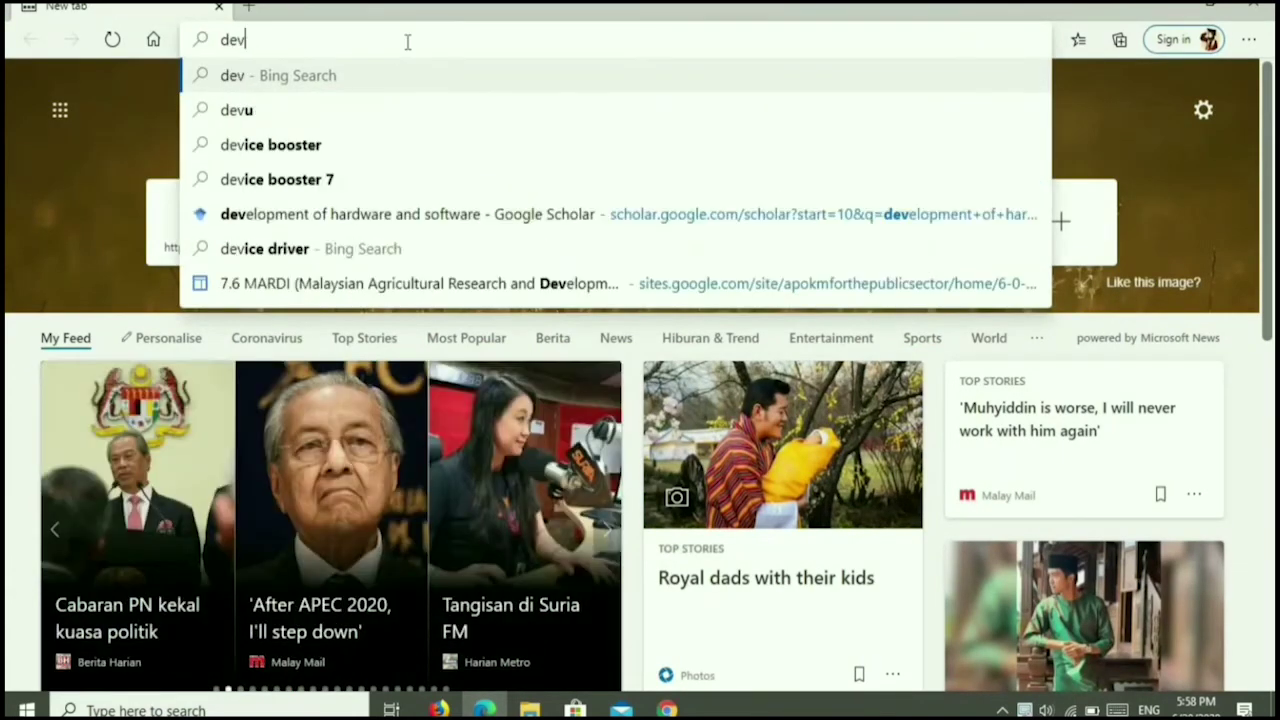
type("ice booster")
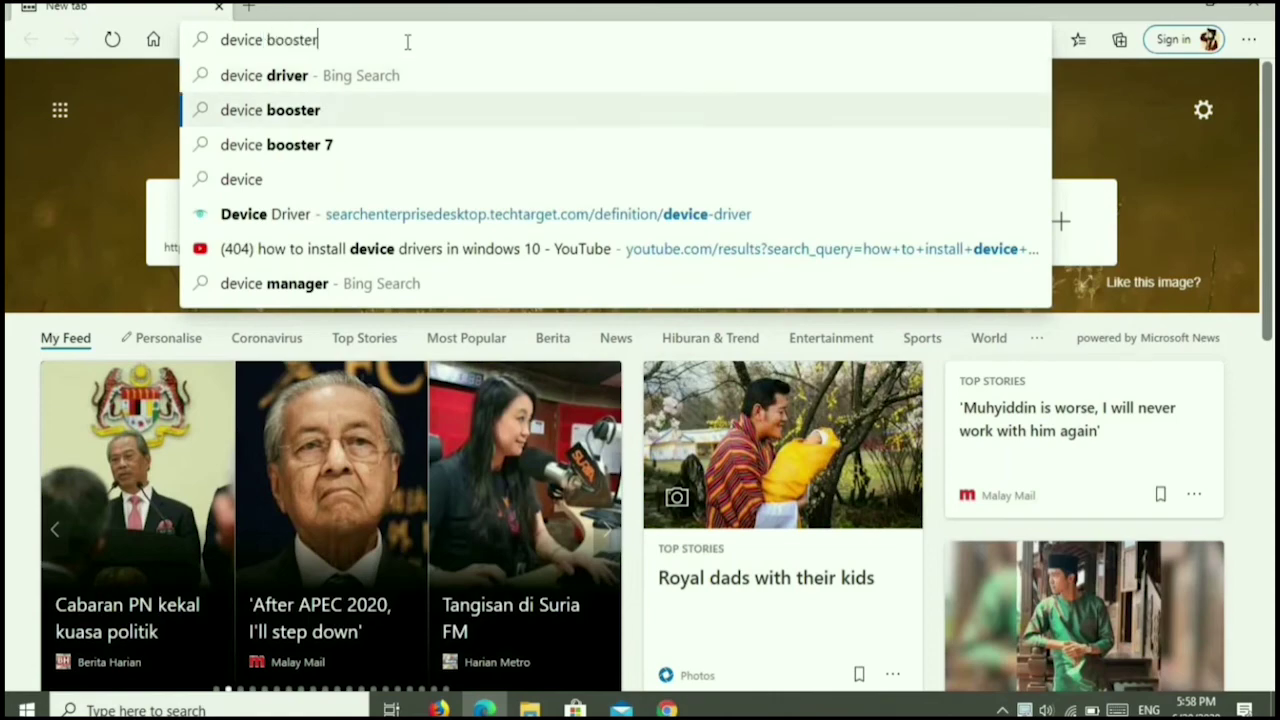
key("Return")
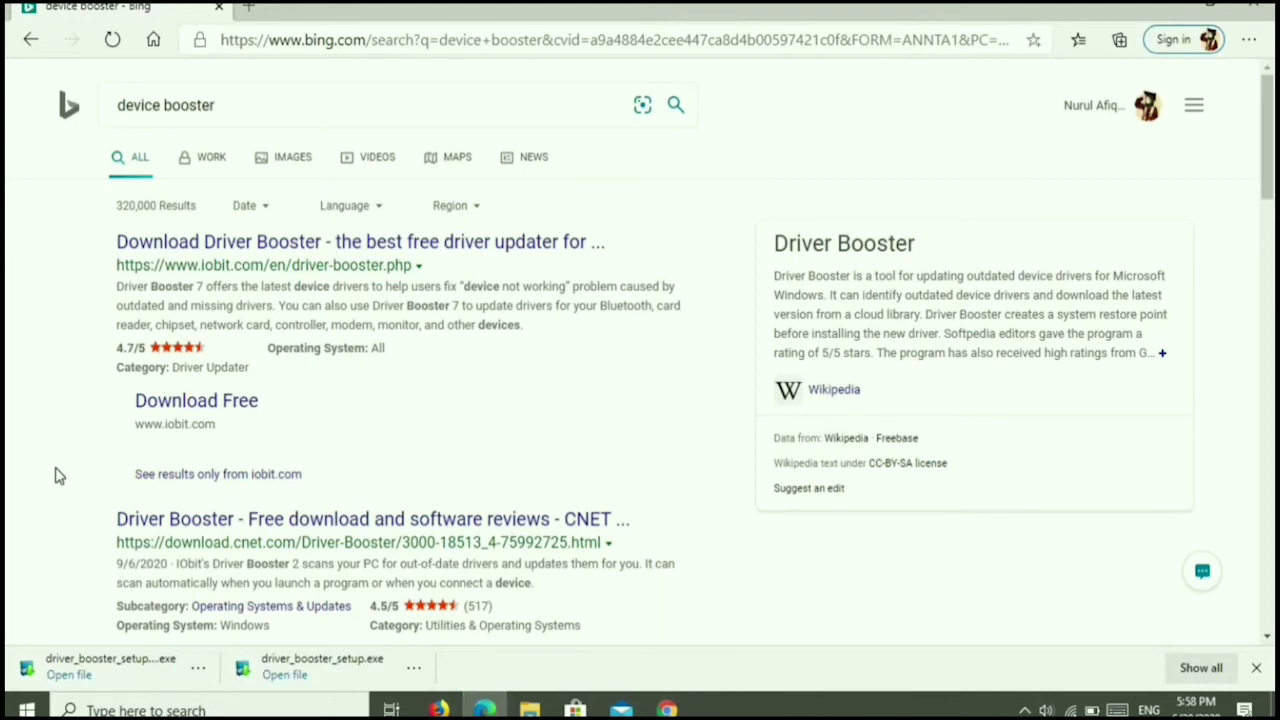
Run driver_booster_setup.exe from Edge's download bar.
left_click(285, 676)
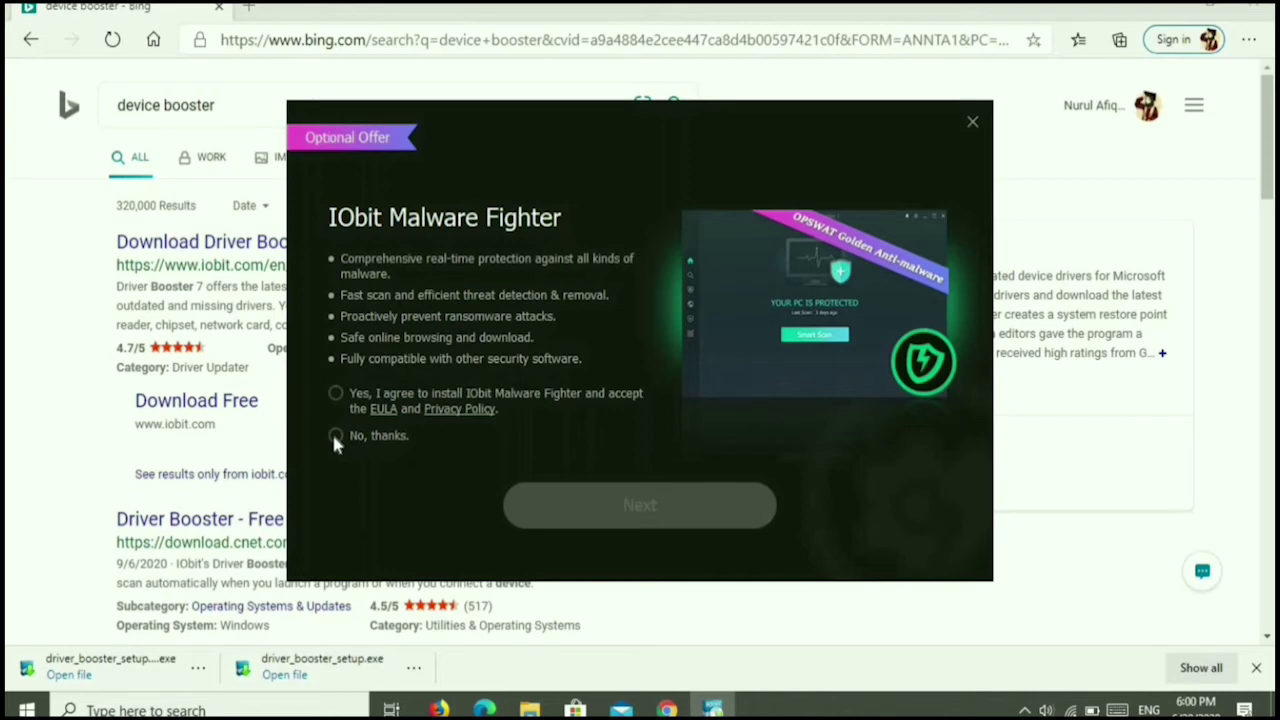
Install Driver Booster 7.5.0, declining Malware Fighter and the newsletter, then start the first scan.
left_click(335, 437)
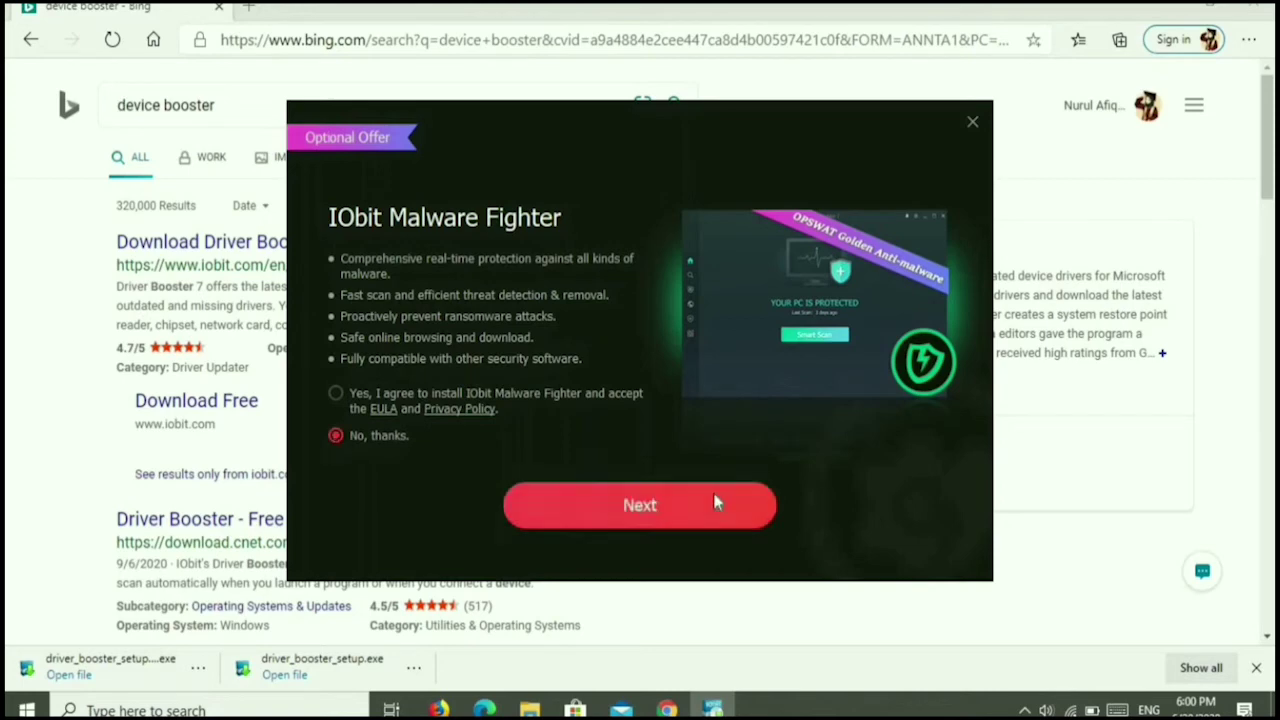
left_click(665, 515)
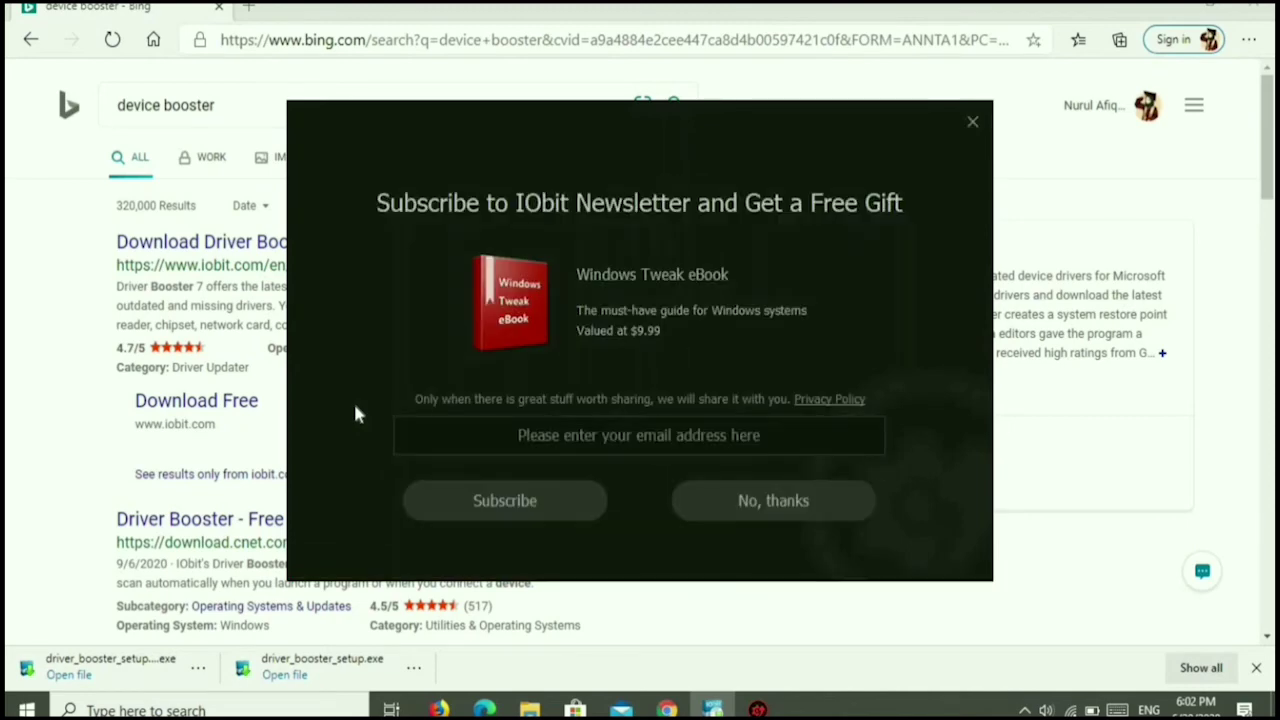
left_click(794, 512)
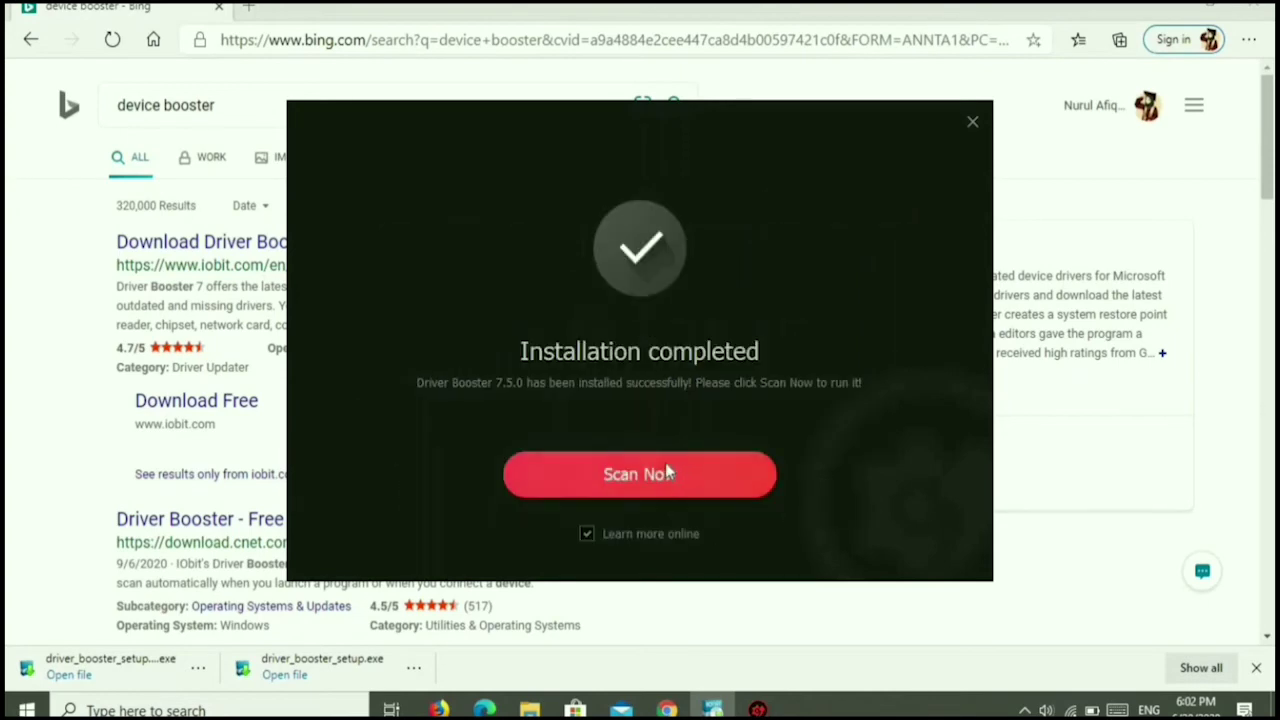
left_click(667, 470)
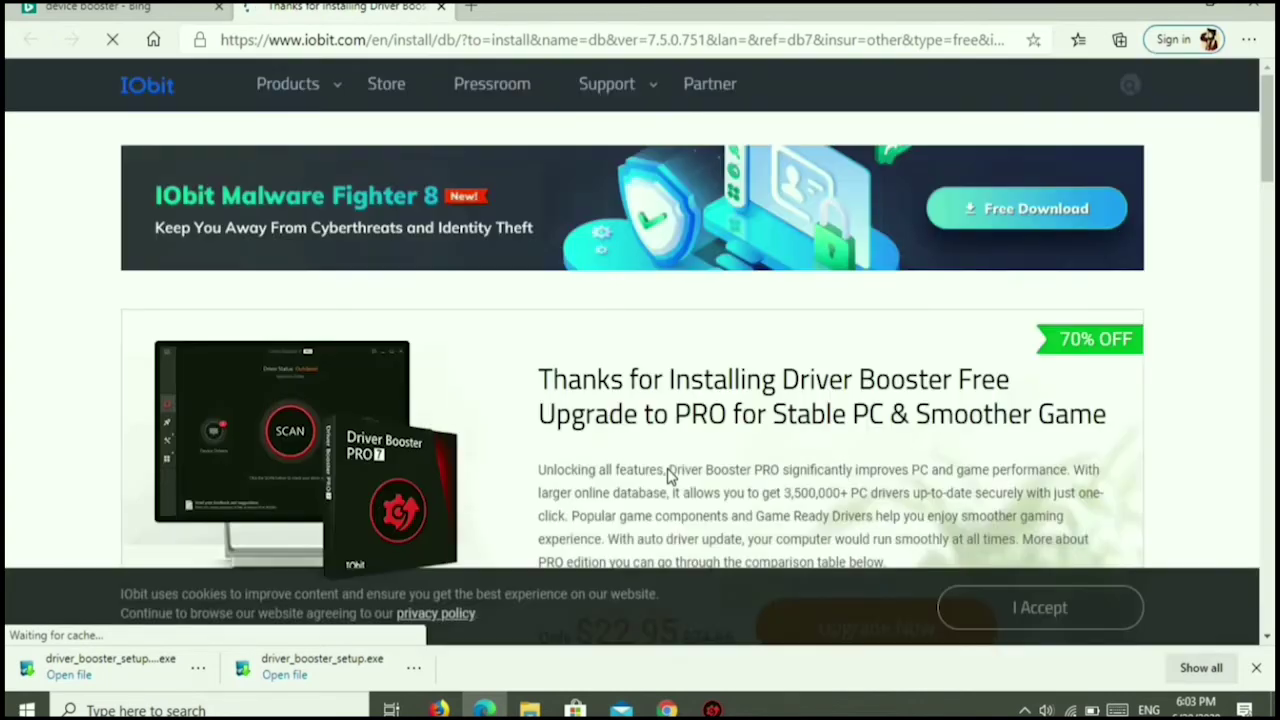
Accept cookies on IObit's thank-you page and scroll down to the $22.95 PRO offer.
left_click(1072, 610)
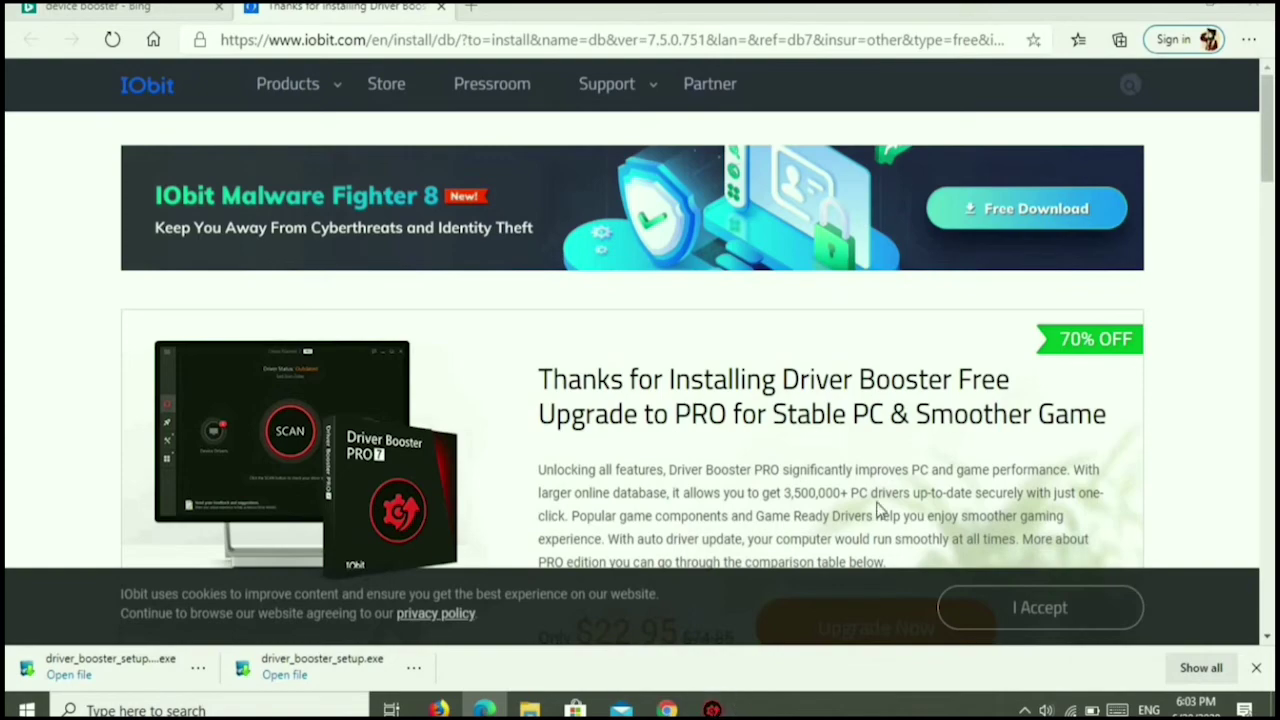
scroll(1268, 135, "down", 2)
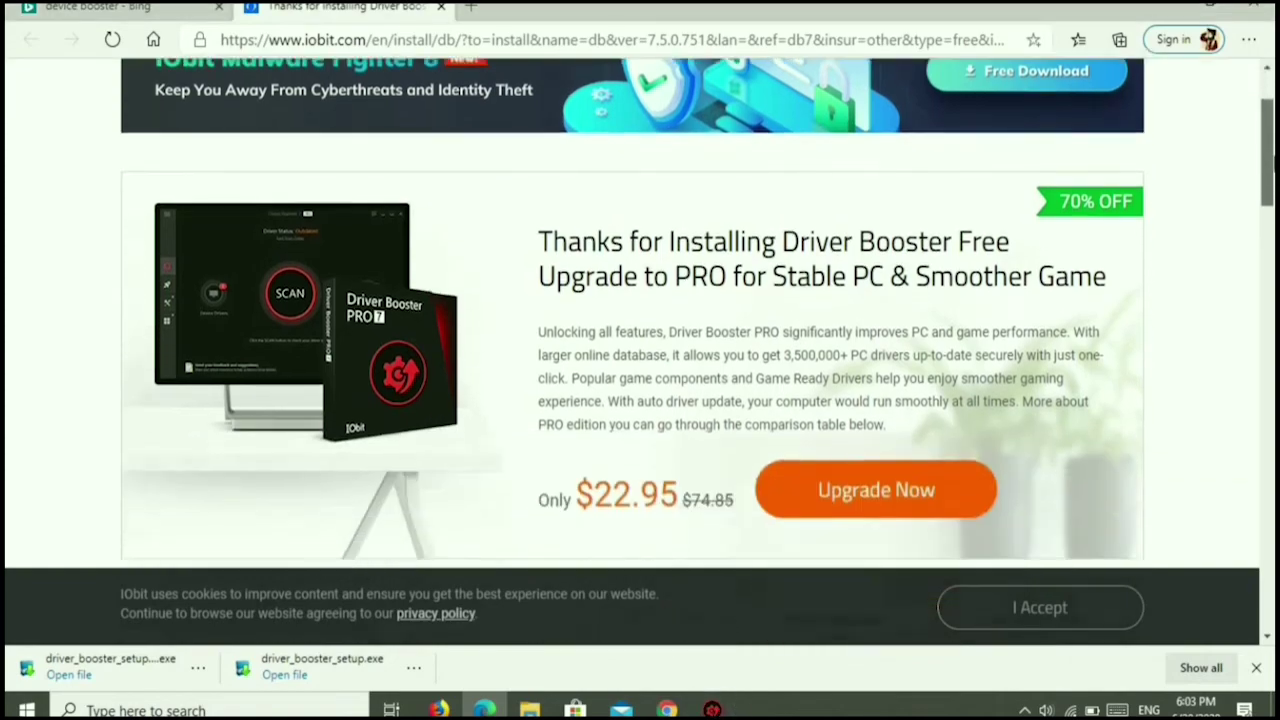
left_click_drag(1268, 135, 1274, 532)
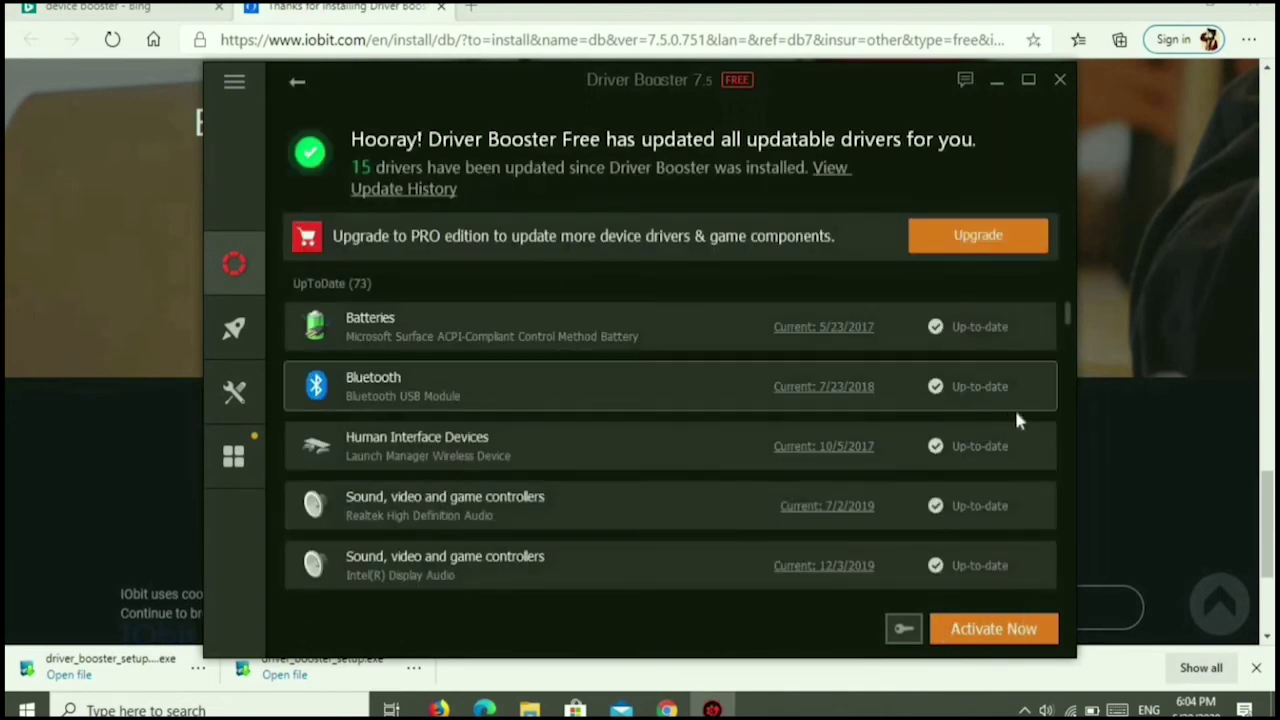
View Driver Booster's PRO upgrade details and scroll through the 73 up-to-date drivers.
left_click(1002, 233)
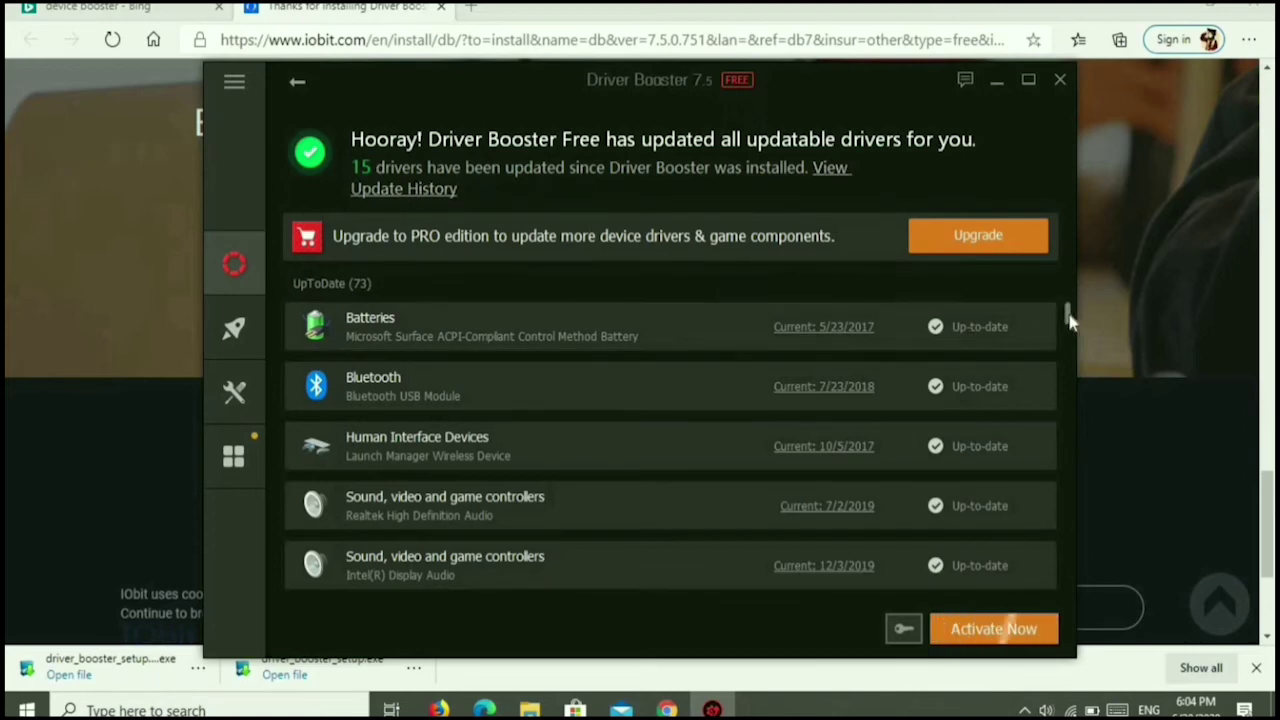
left_click_drag(1069, 320, 1072, 477)
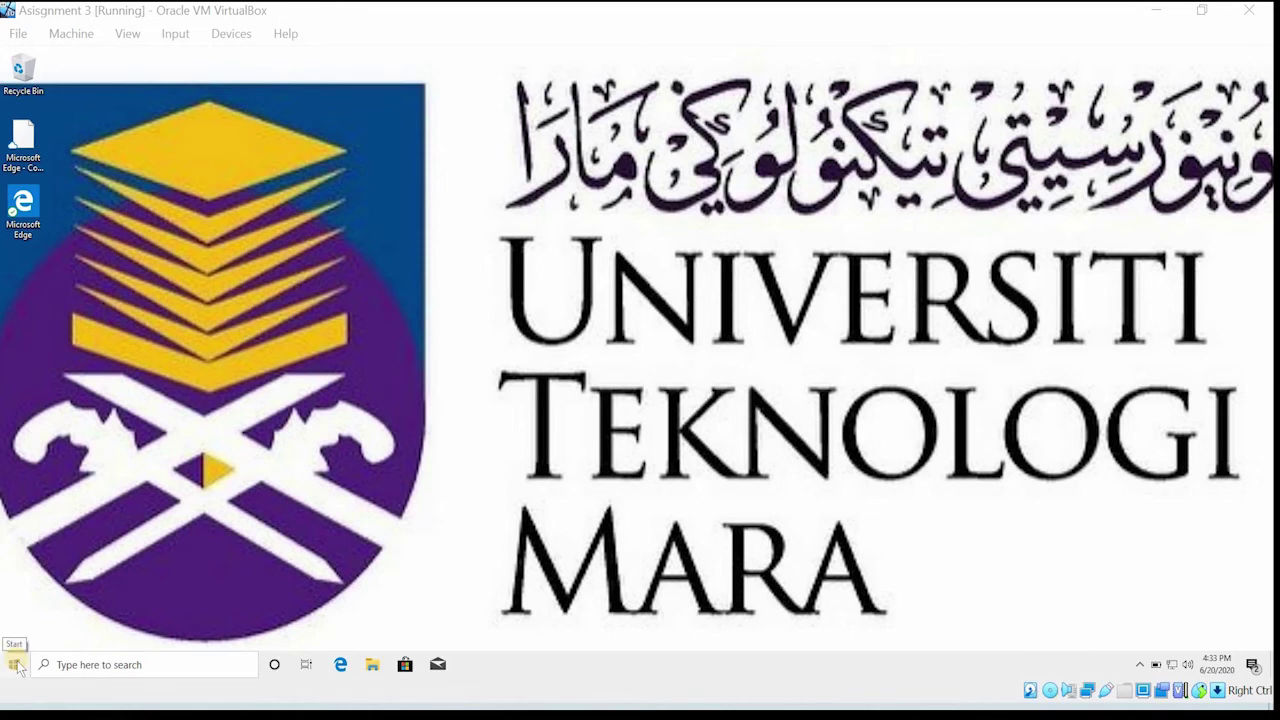
Open Disk Management from the Start button's power-user menu and move it toward the centre.
left_click(15, 665)
right_click(17, 664)
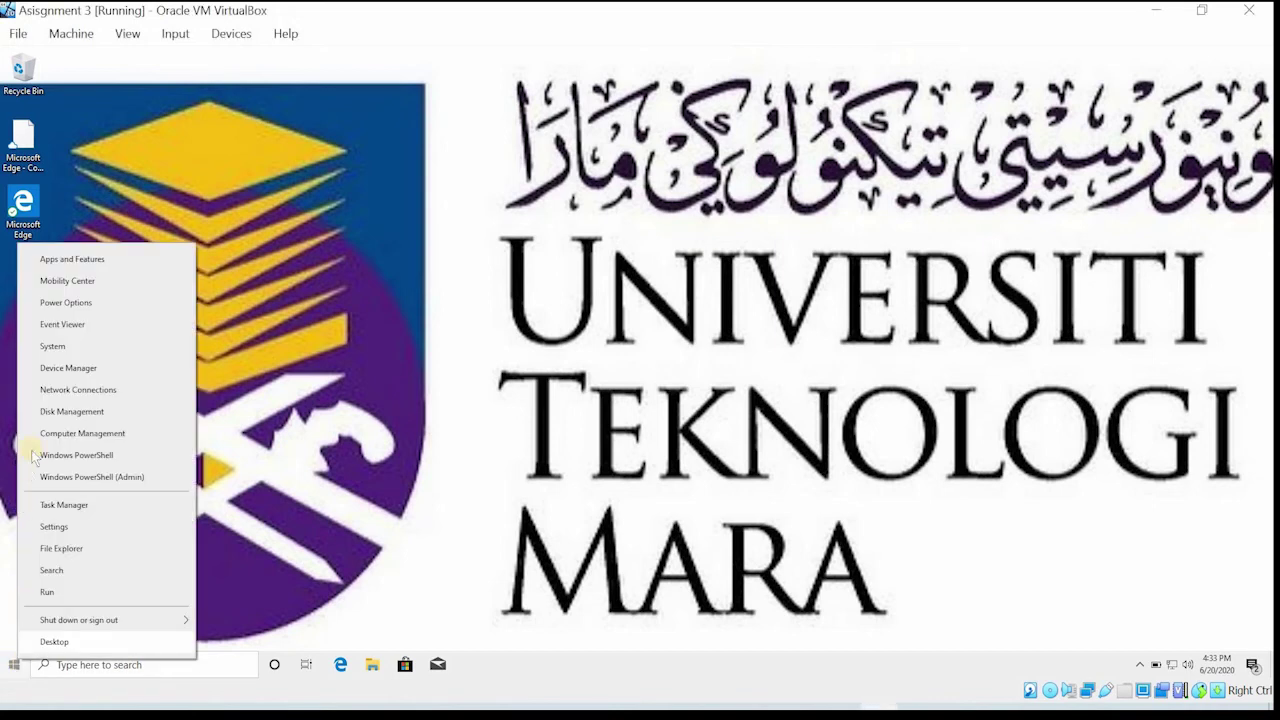
left_click(75, 412)
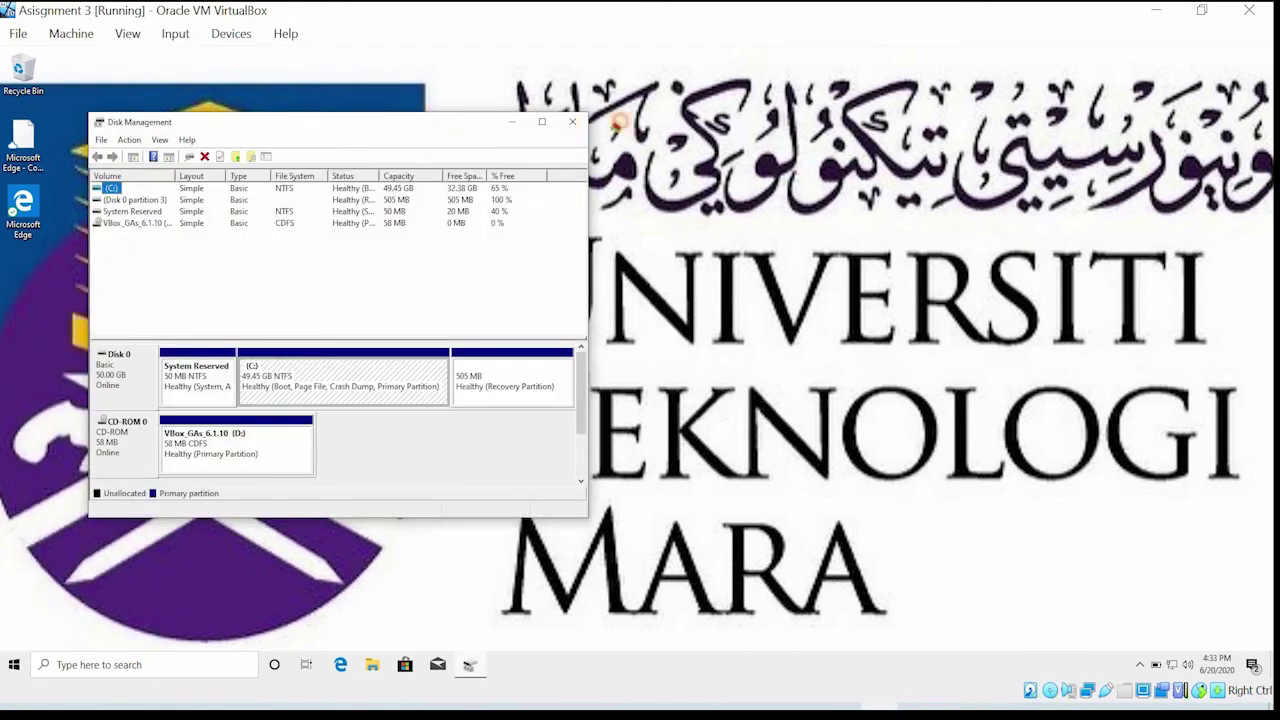
left_click_drag(482, 122, 685, 120)
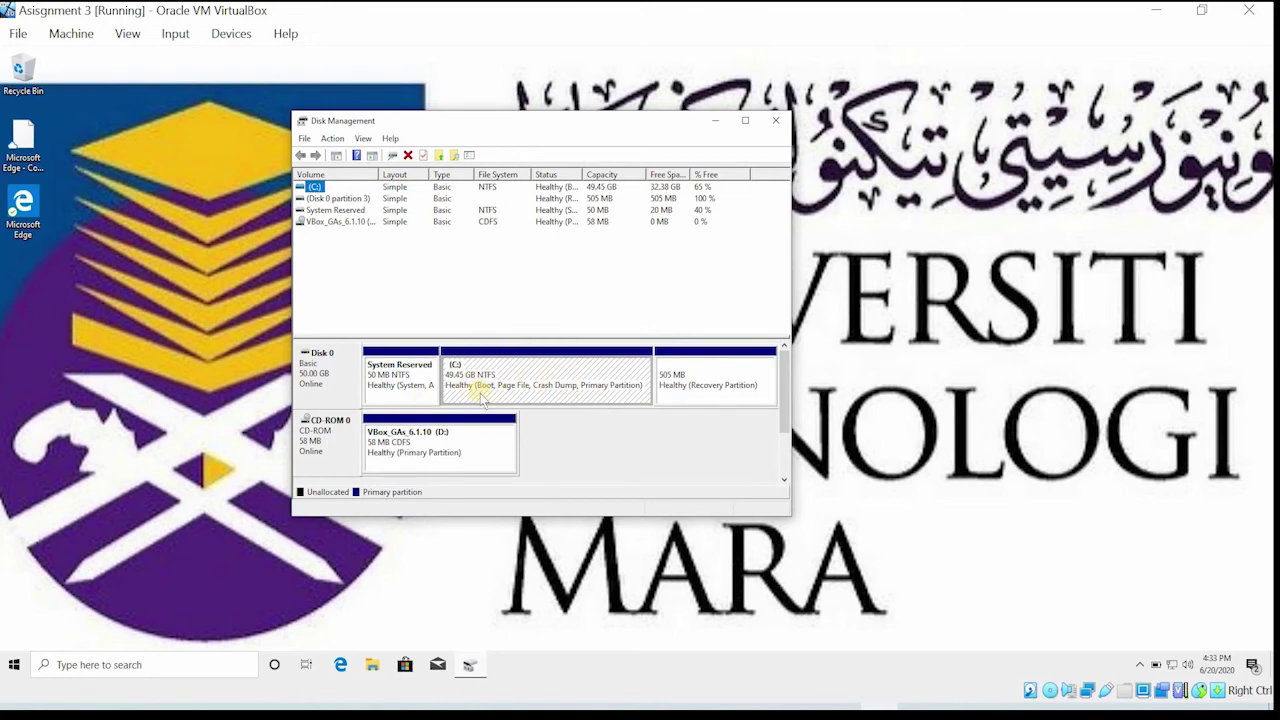
Shrink the C: partition by 5000 MB using Shrink Volume.
right_click(521, 372)
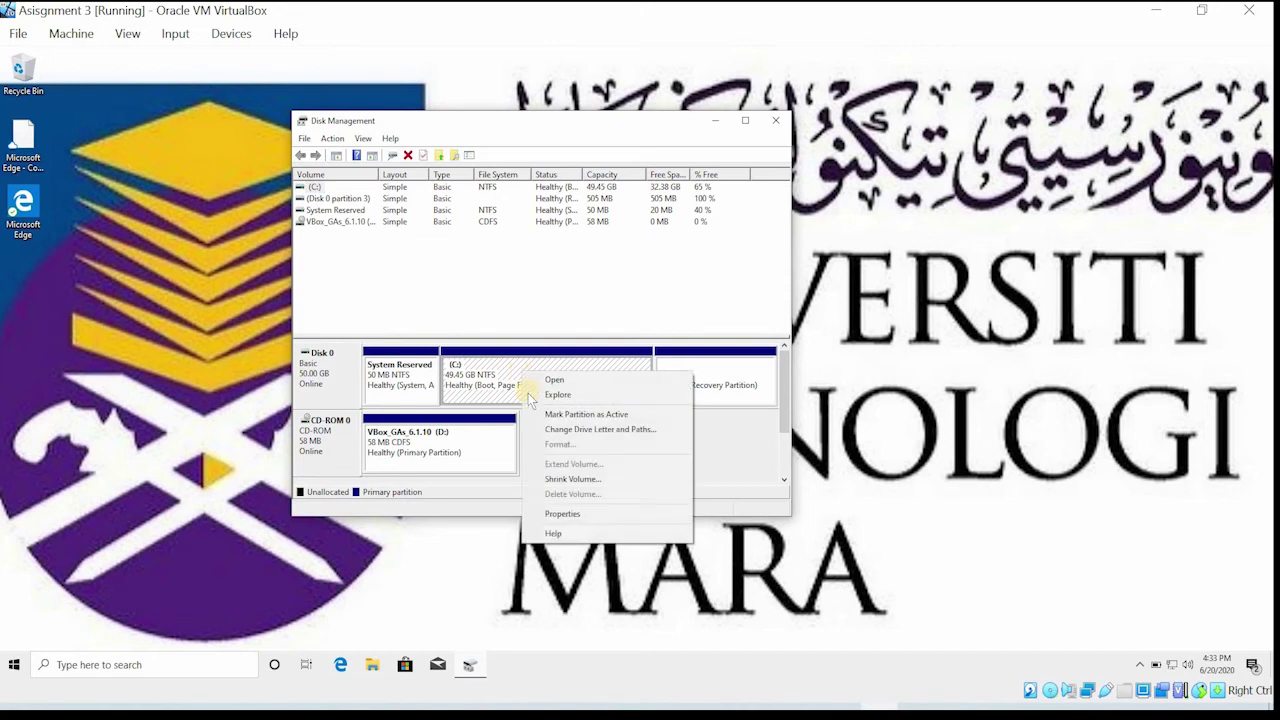
left_click(578, 481)
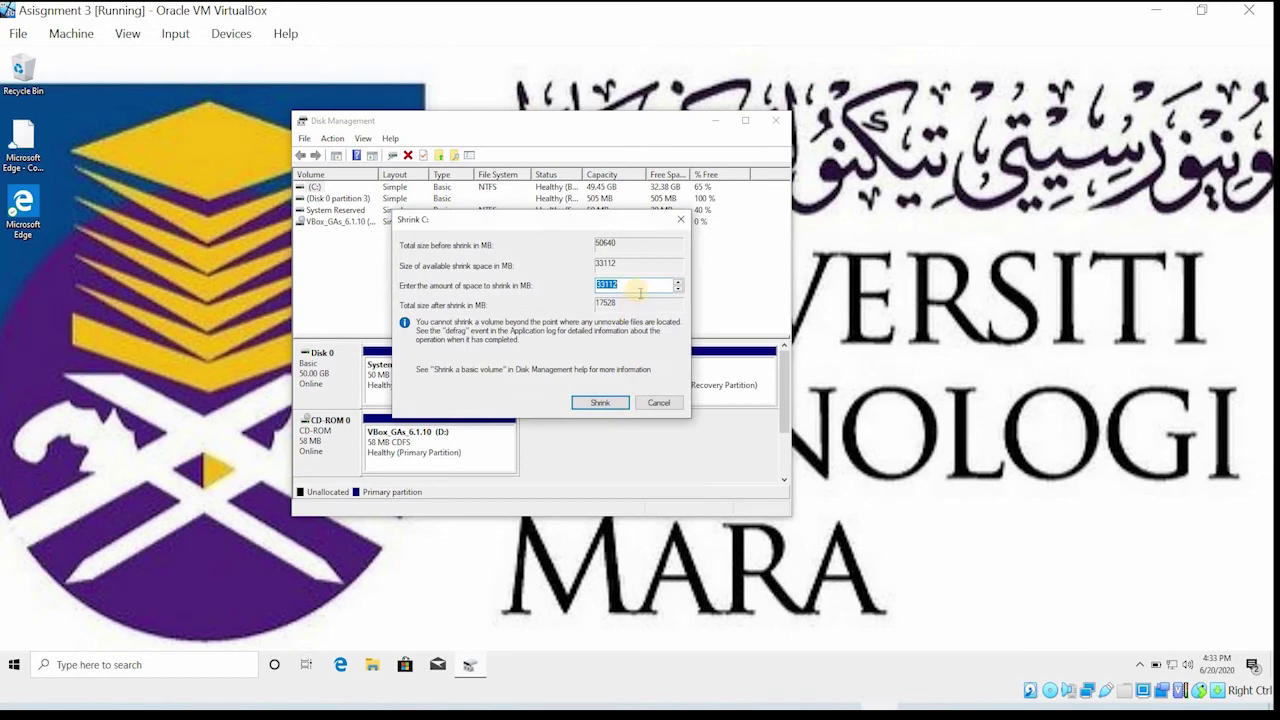
key("BackSpace")
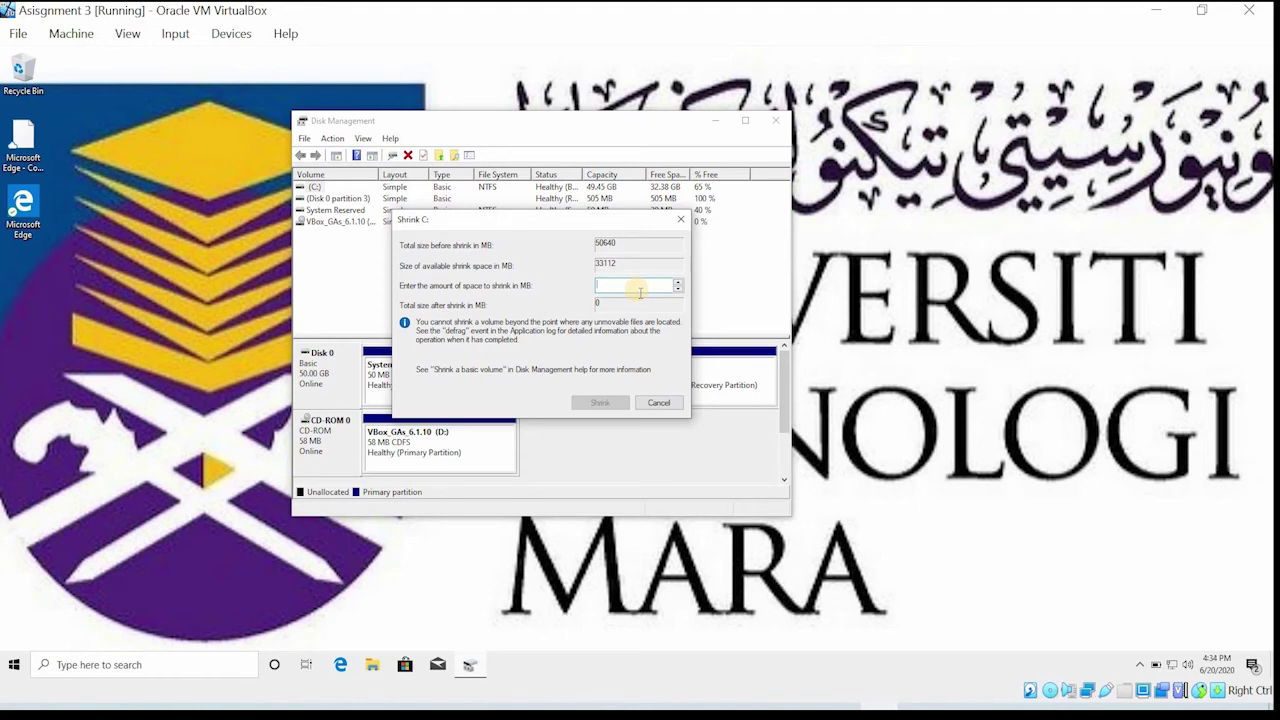
type("5000")
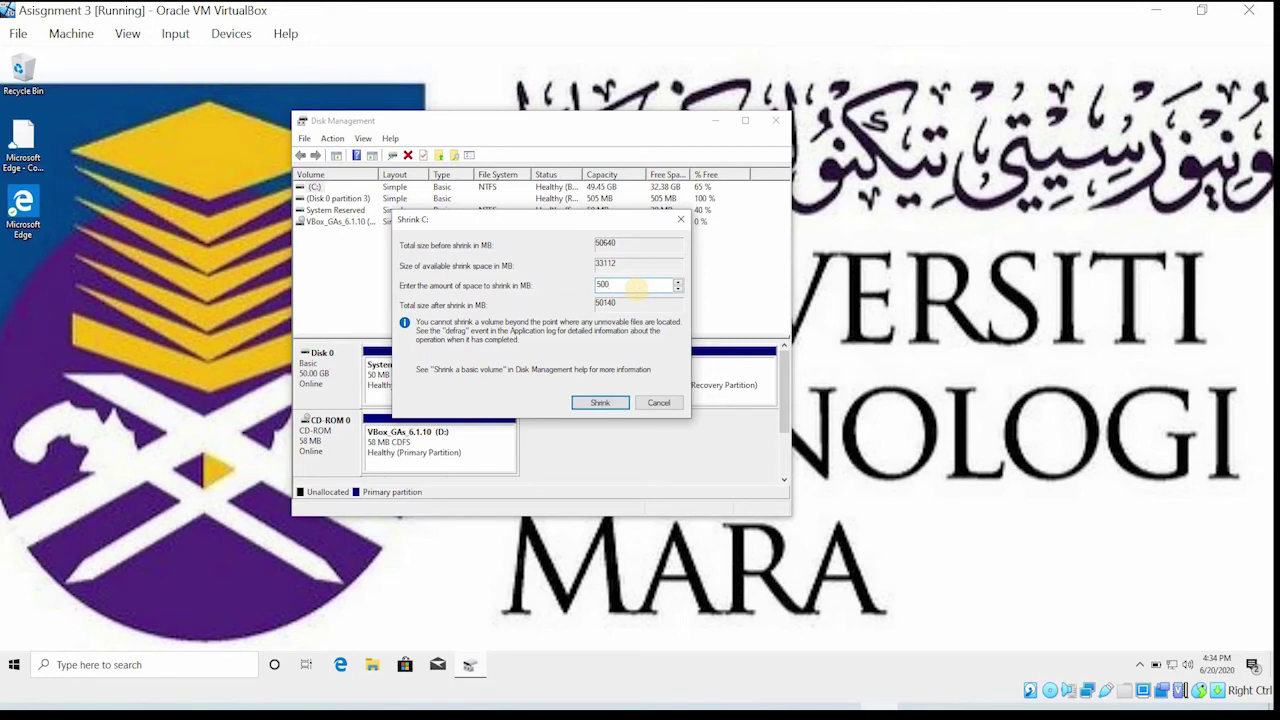
left_click(602, 402)
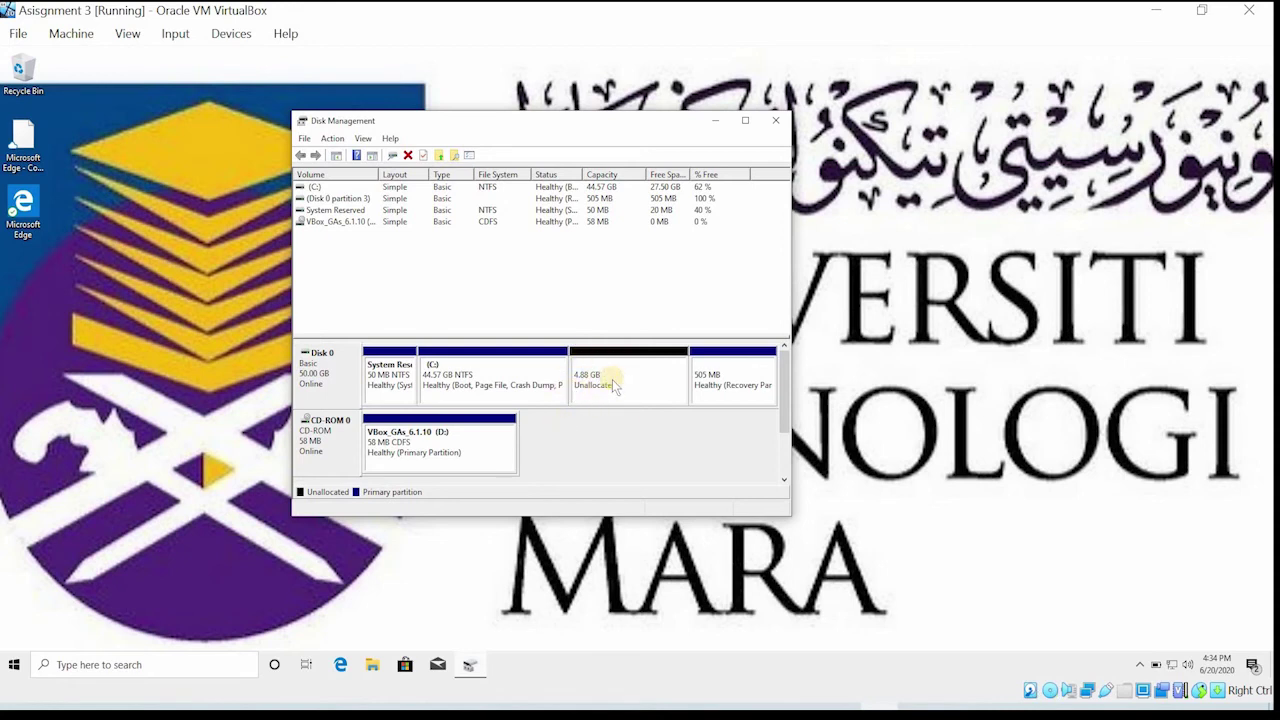
Create a 5000 MB simple volume from the unallocated space as drive H:, labelled 'external'.
right_click(613, 385)
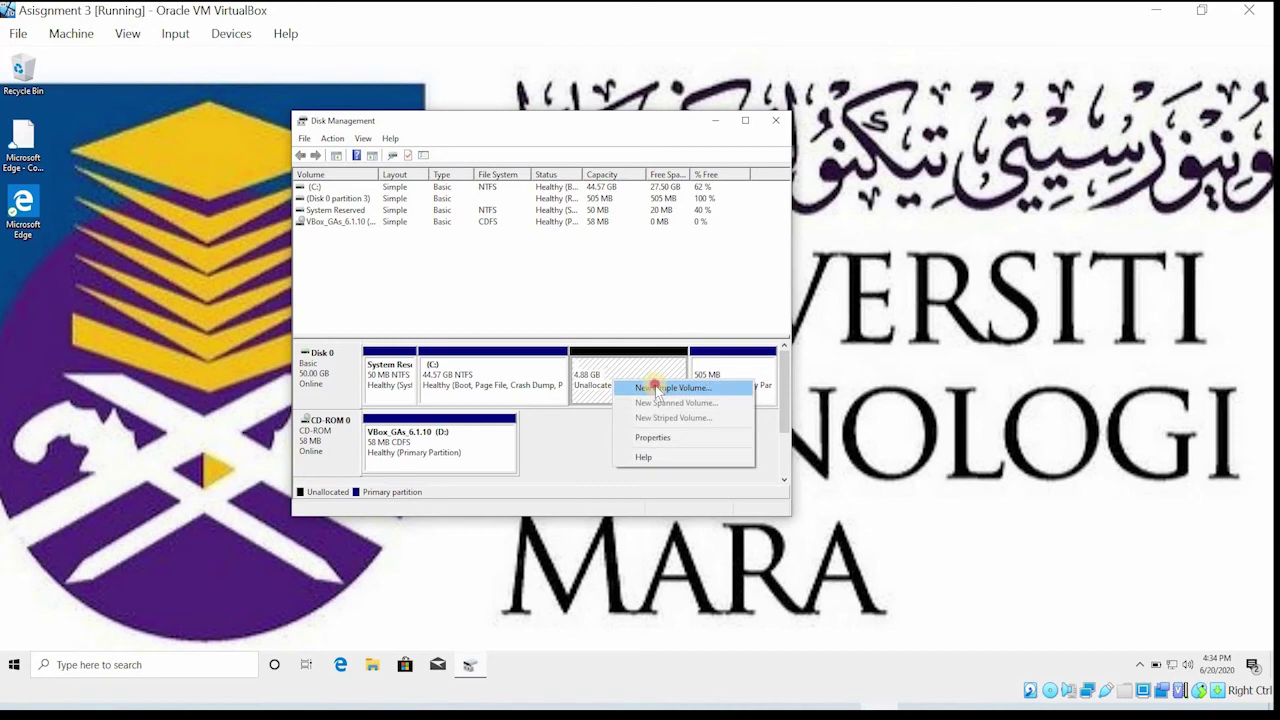
left_click(655, 387)
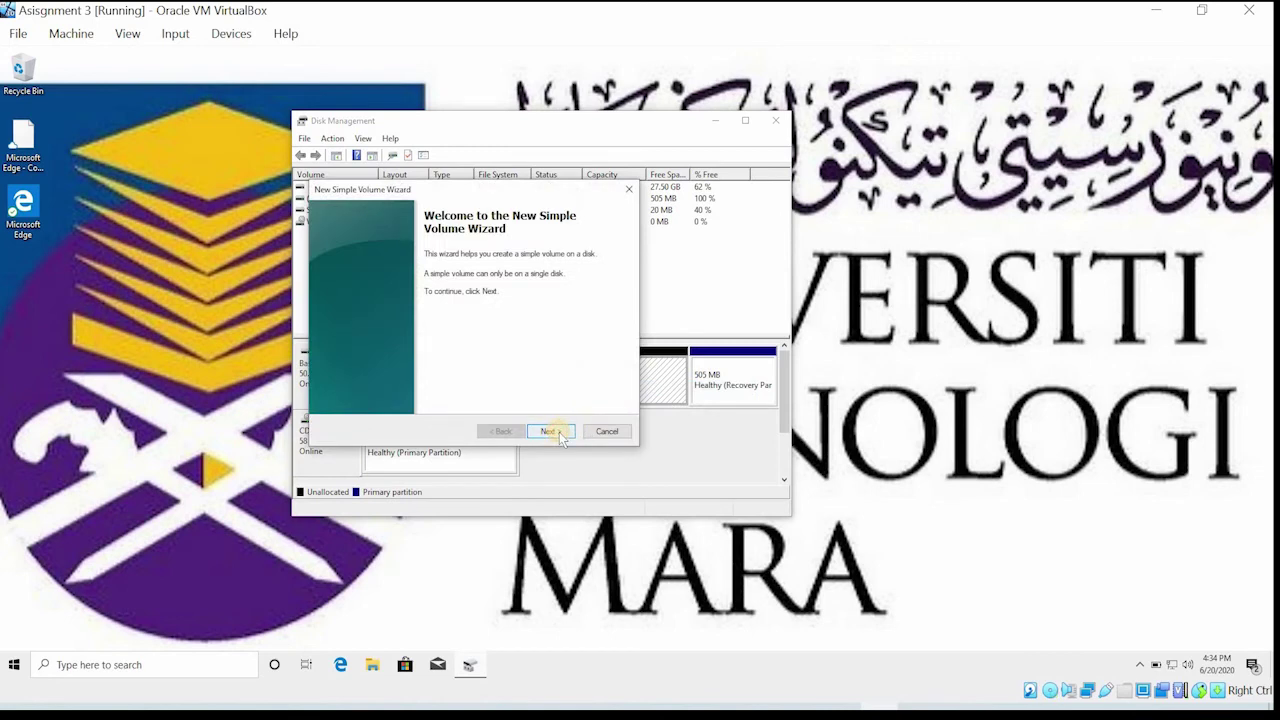
left_click(552, 431)
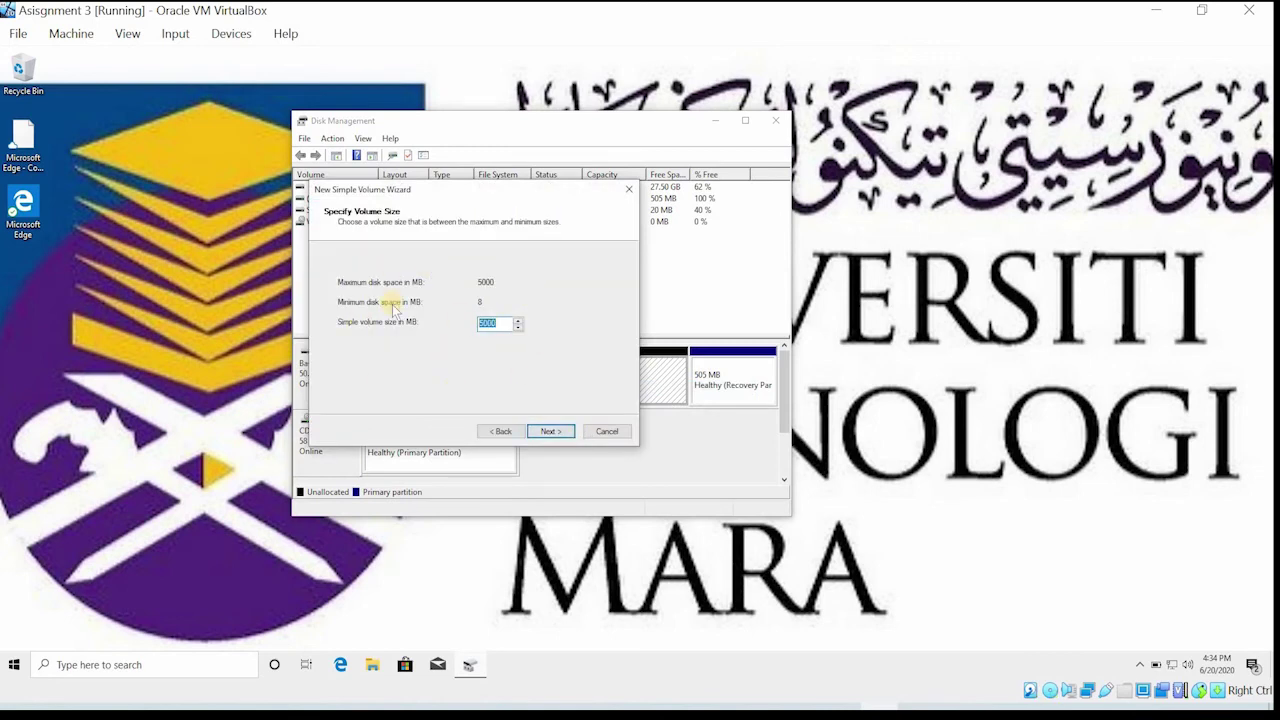
left_click(551, 431)
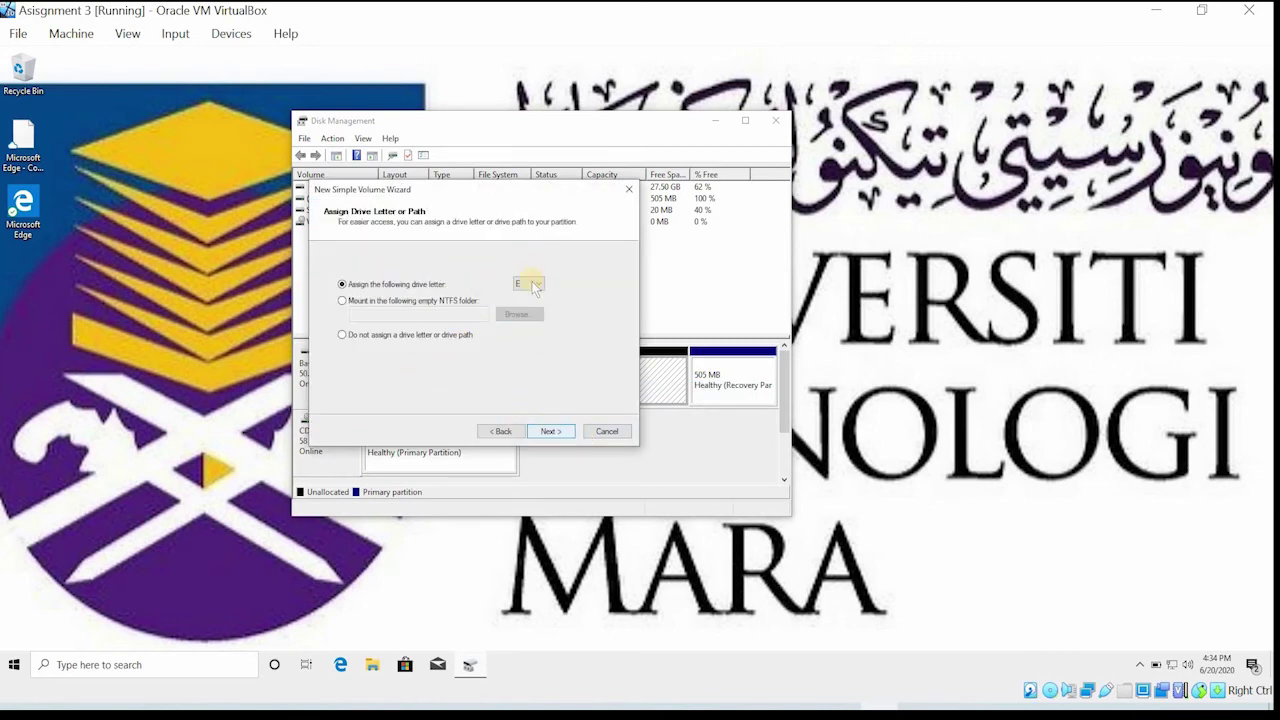
left_click(528, 284)
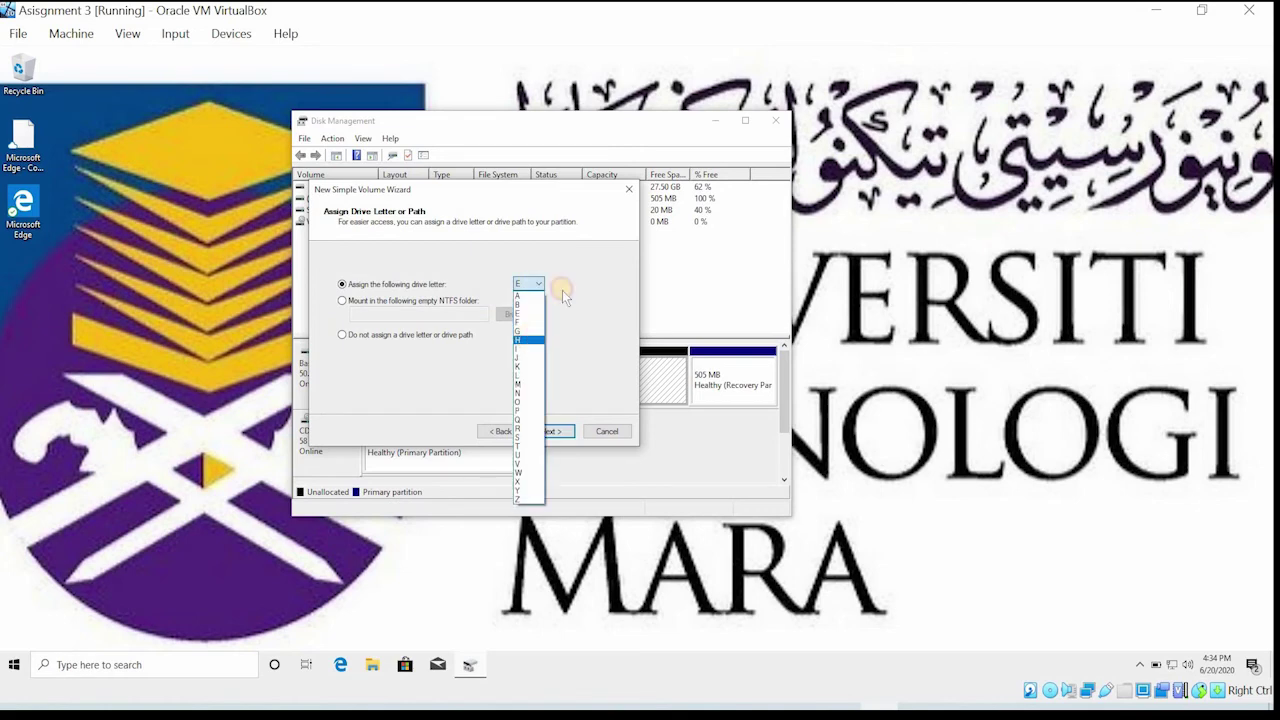
left_click(530, 340)
left_click(551, 431)
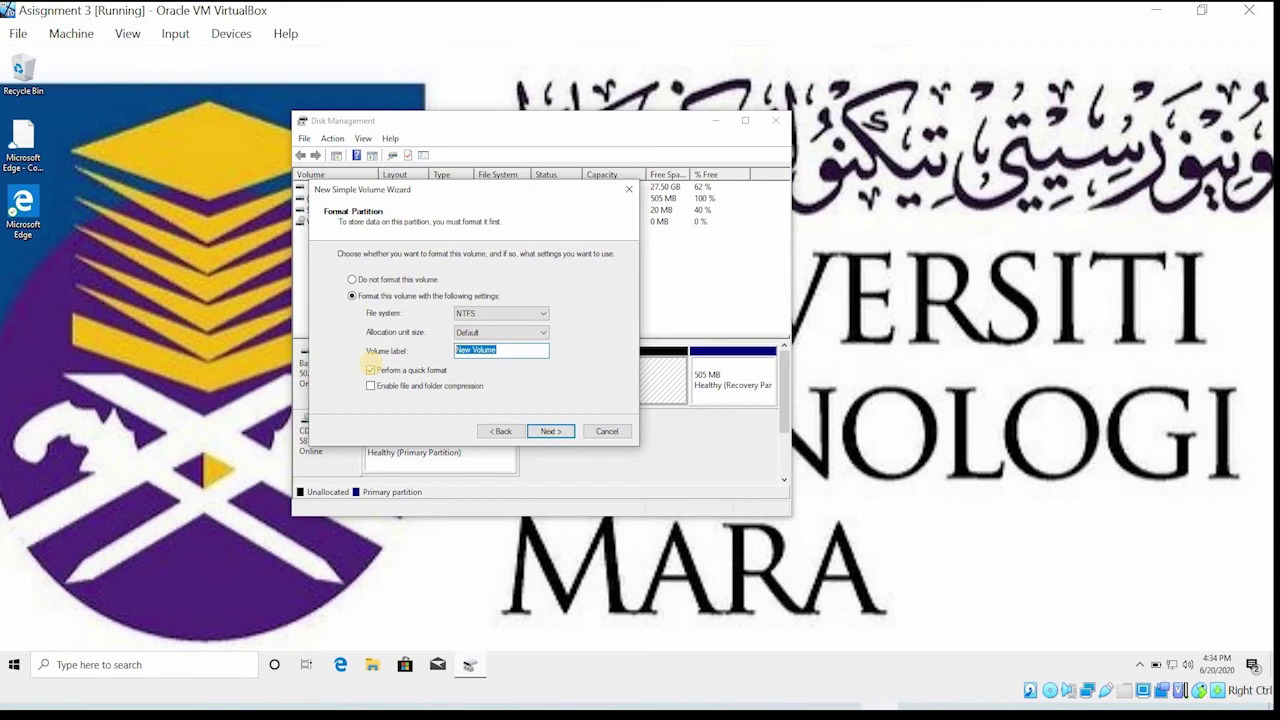
type("external")
left_click(556, 432)
left_click(552, 431)
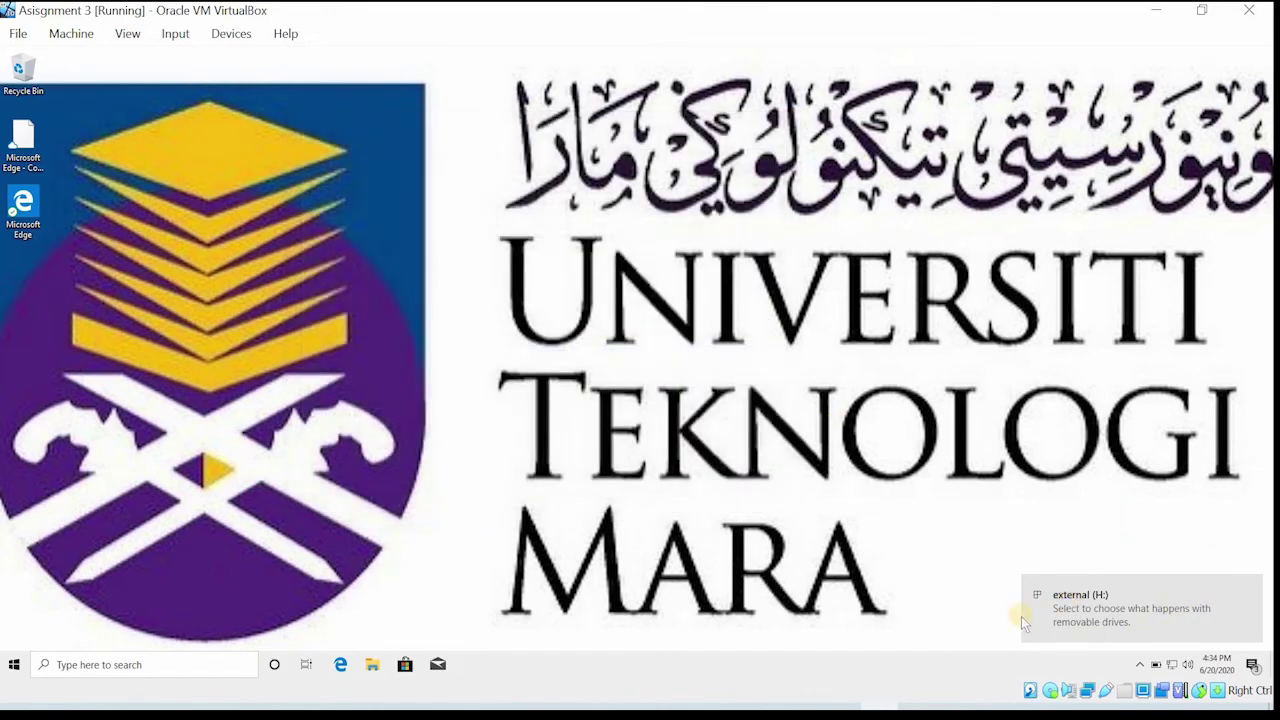
left_click(371, 666)
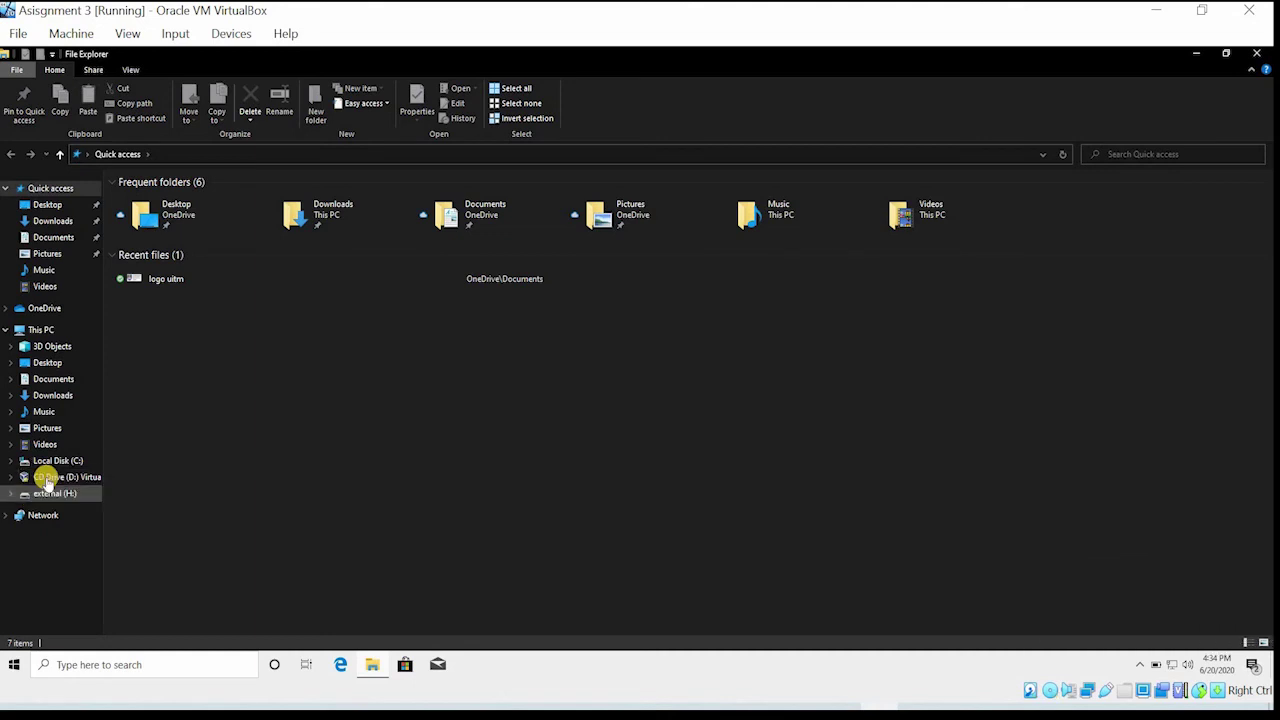
left_click(40, 329)
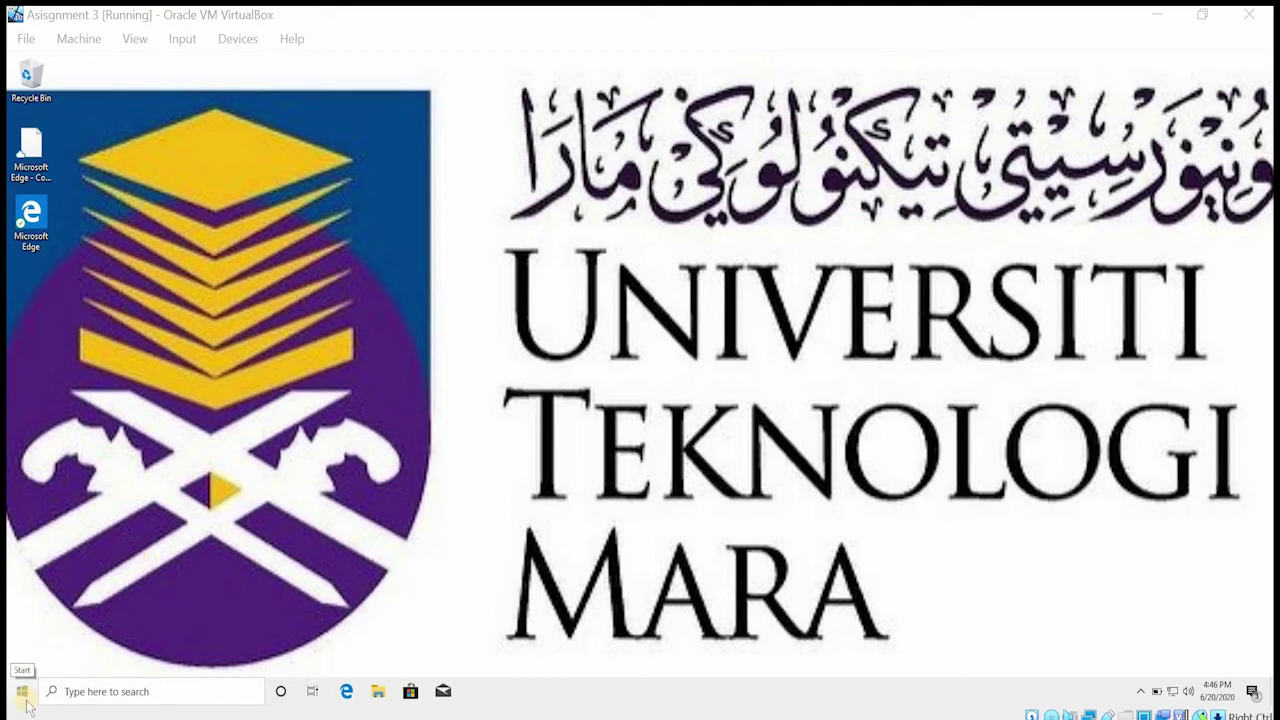
Search 'control' from the taskbar and open Control Panel.
left_click(87, 692)
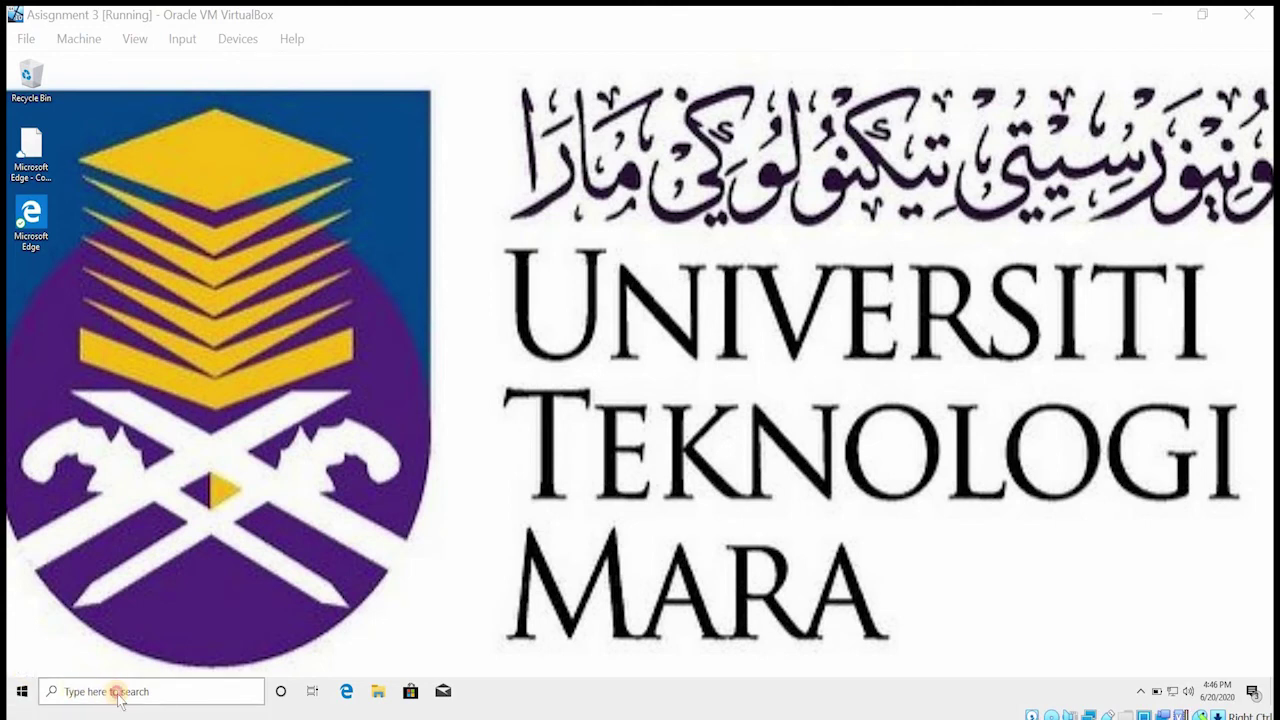
left_click(119, 692)
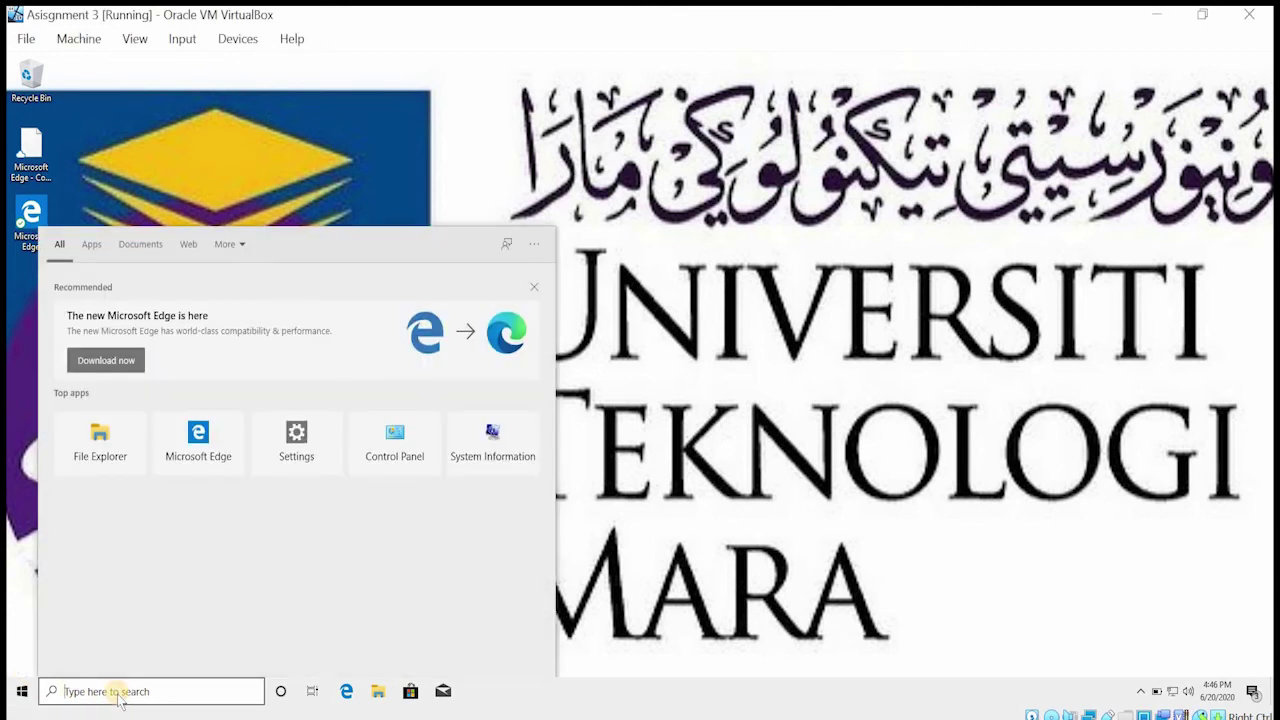
type("control")
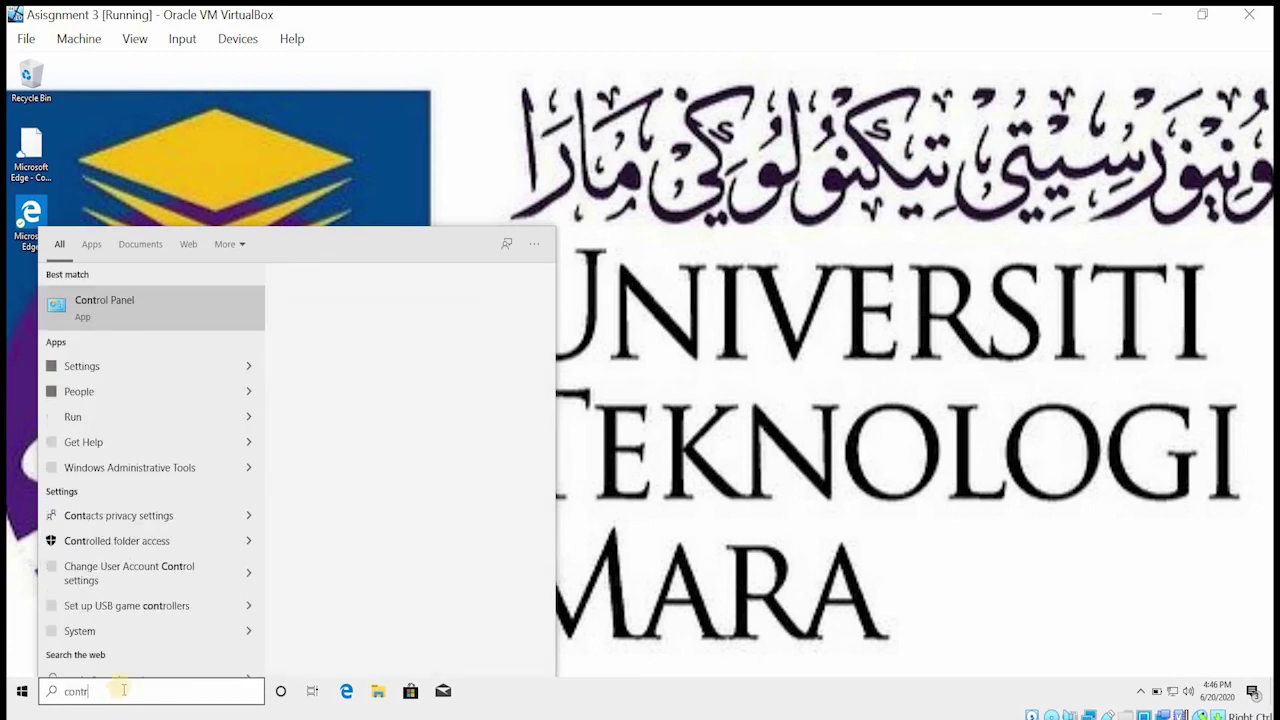
left_click(130, 305)
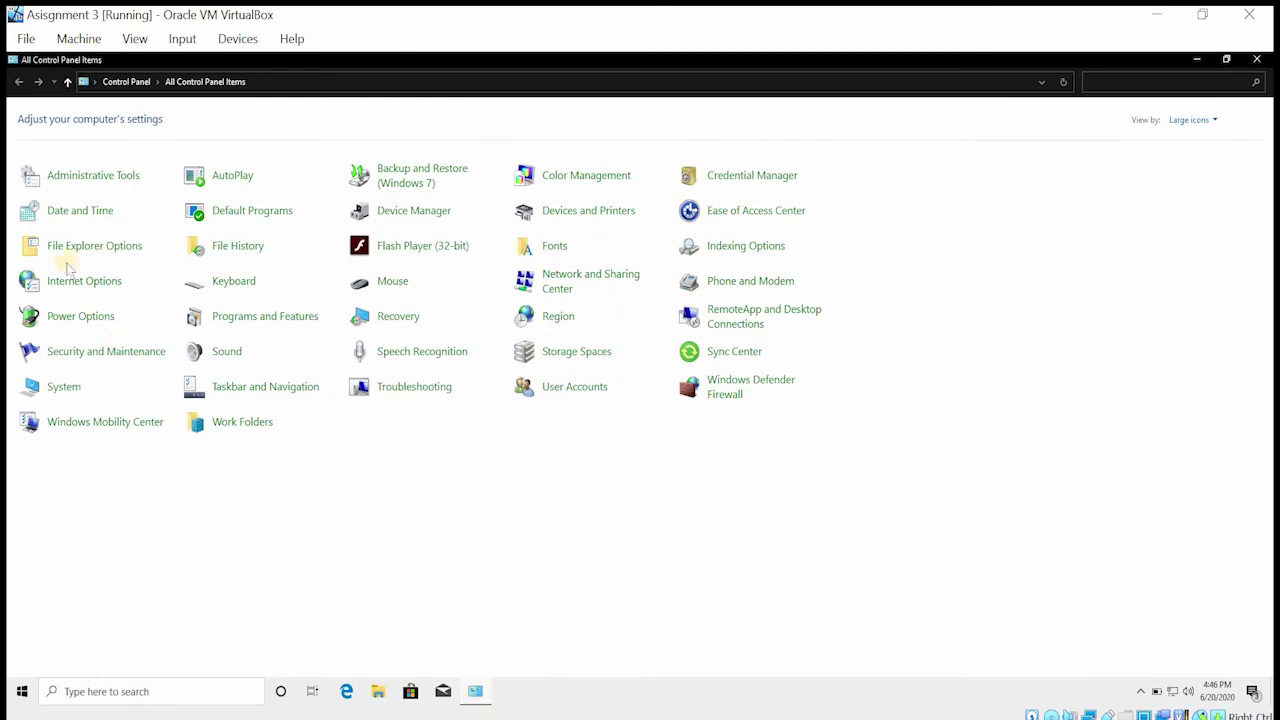
Reach the Performance Options Advanced tab via System and Advanced system settings.
left_click(64, 387)
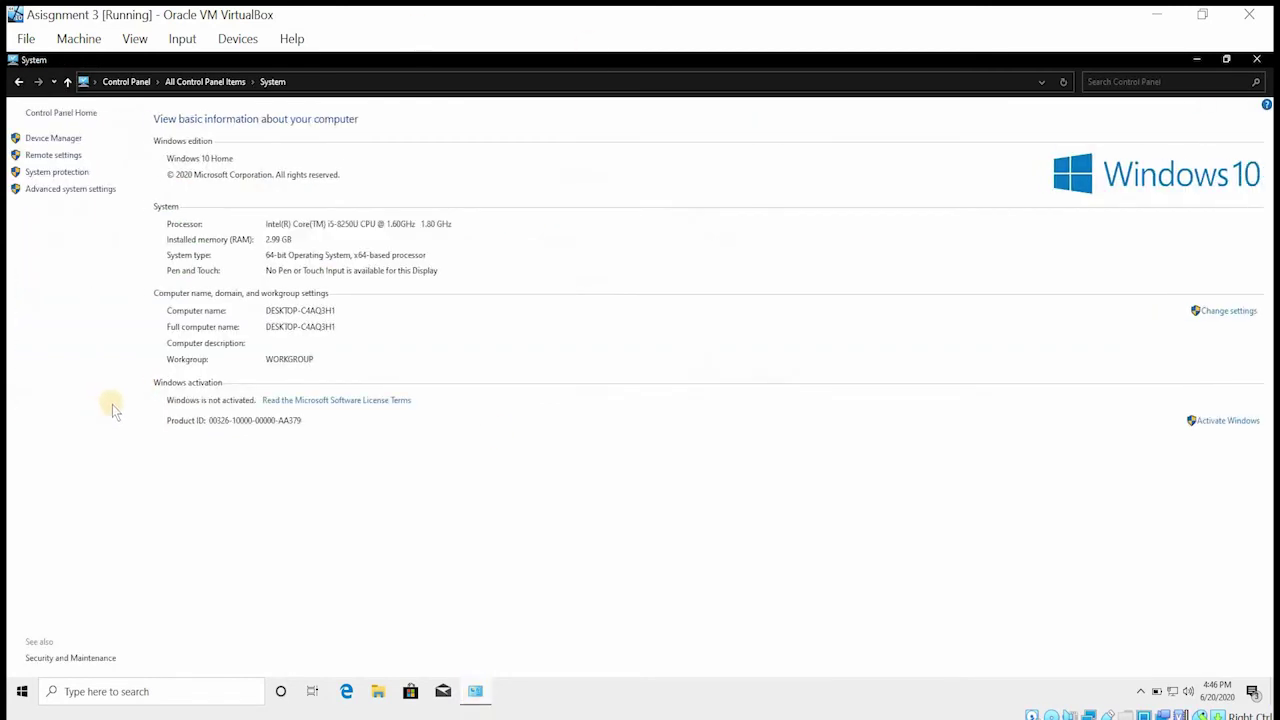
left_click(103, 196)
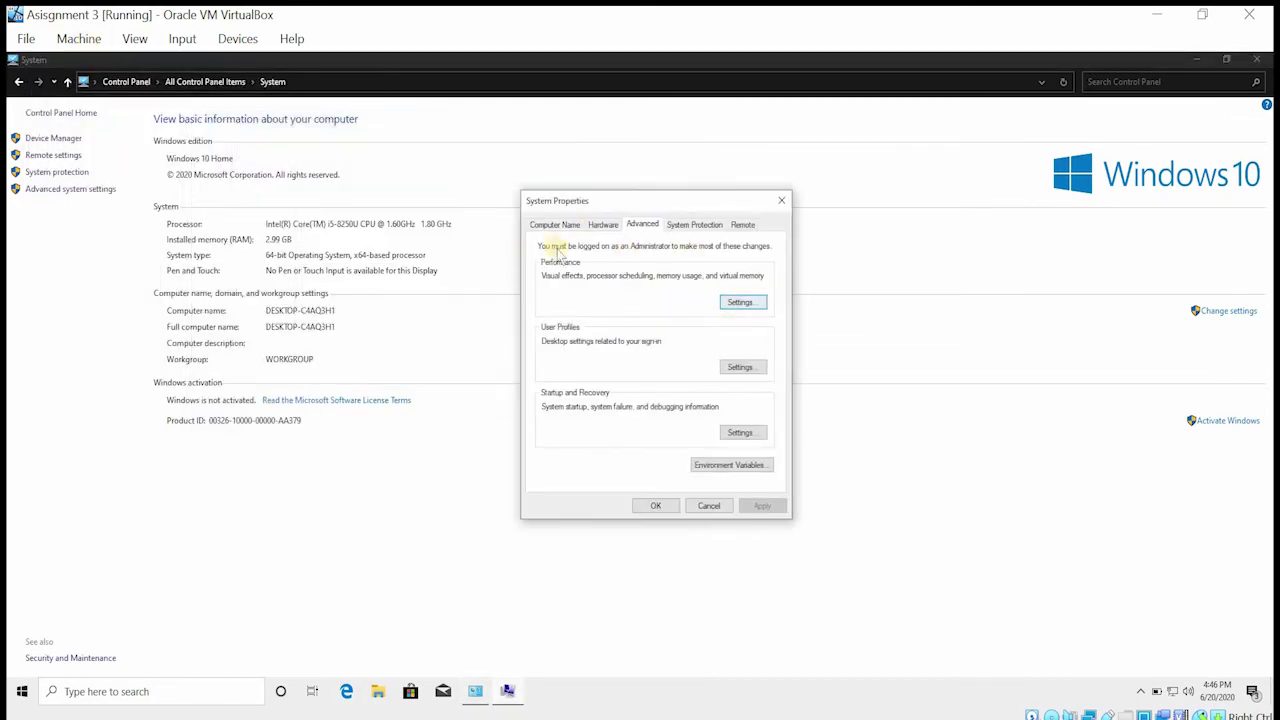
left_click(740, 303)
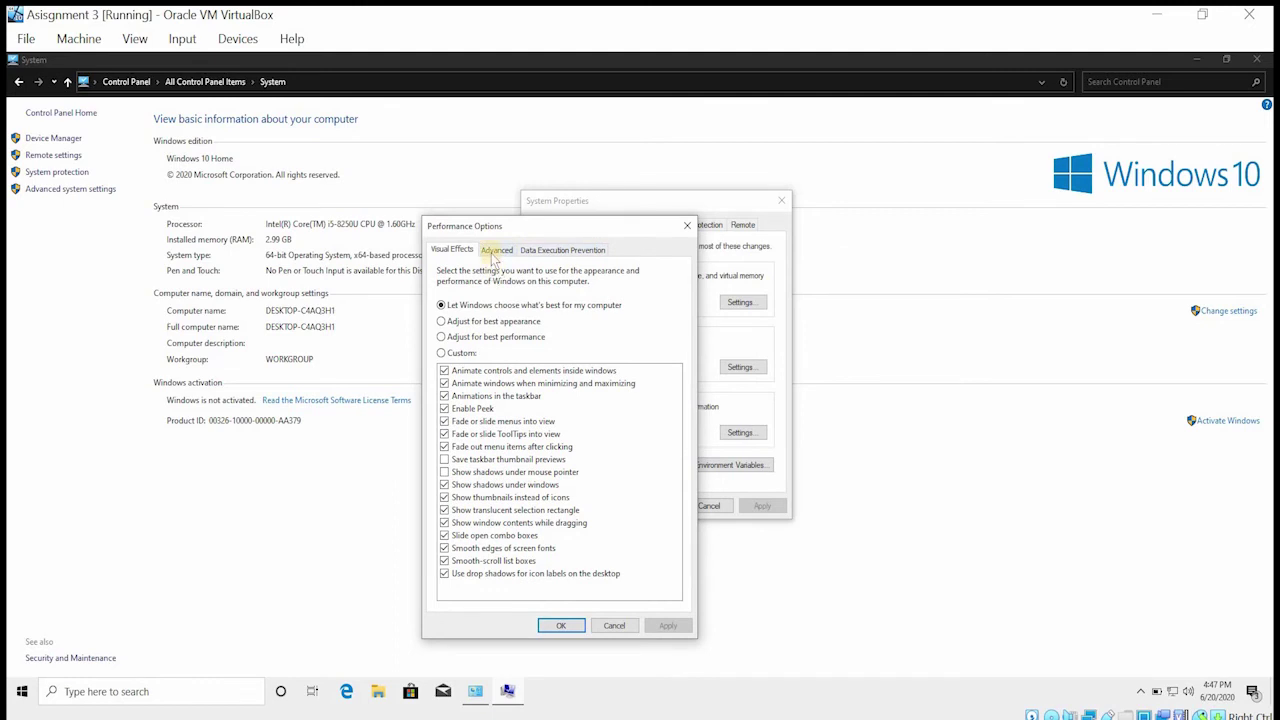
left_click(497, 251)
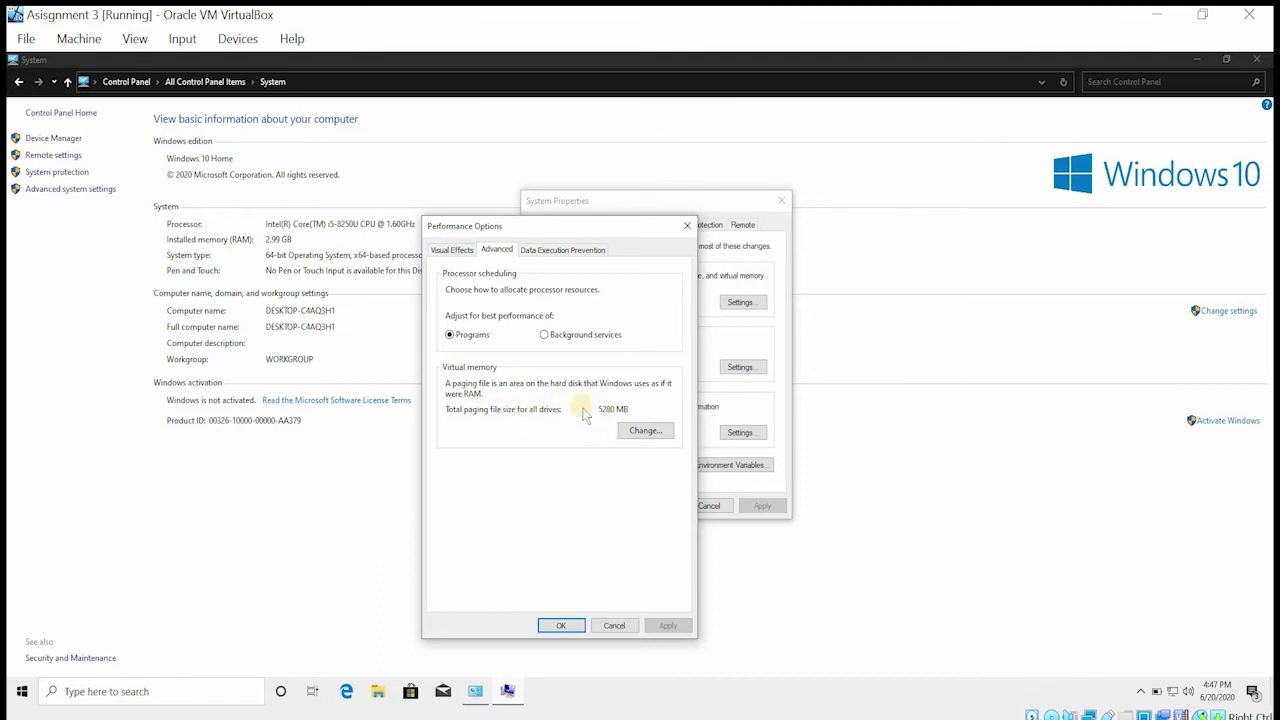
left_click(643, 432)
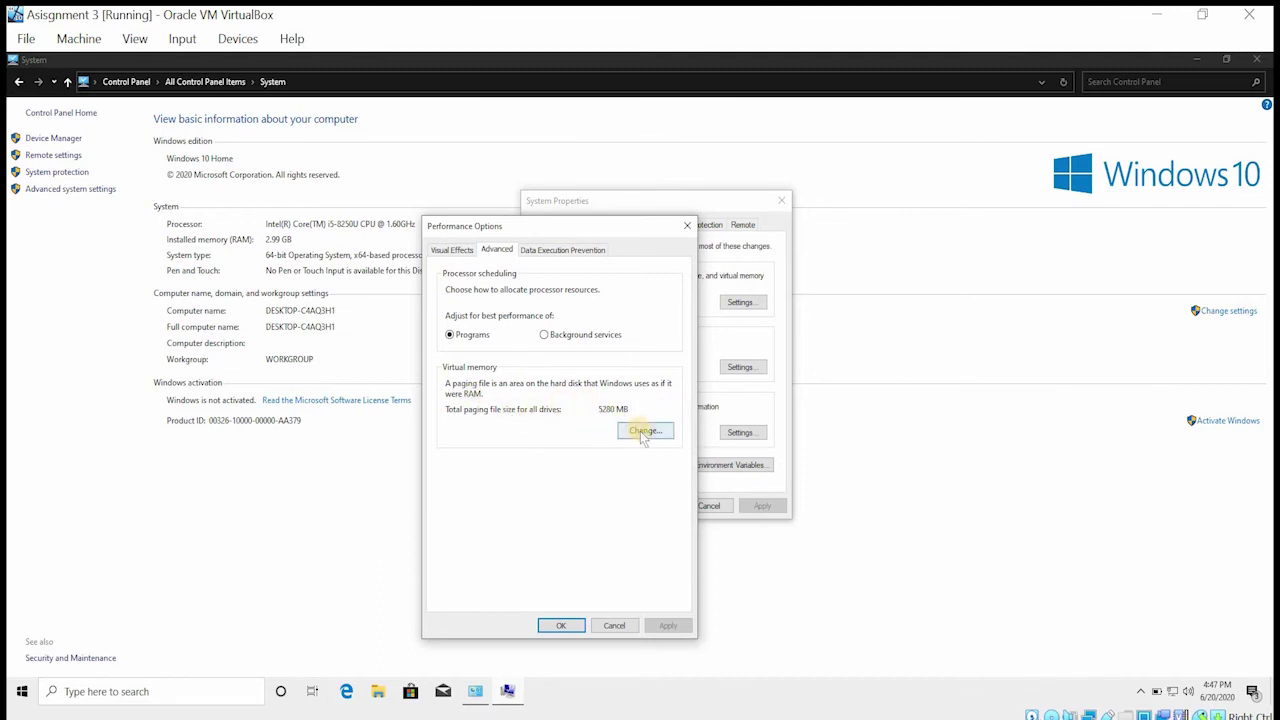
Replace automatic paging with a custom 3000–3000 MB paging file on drive C:.
left_click(643, 432)
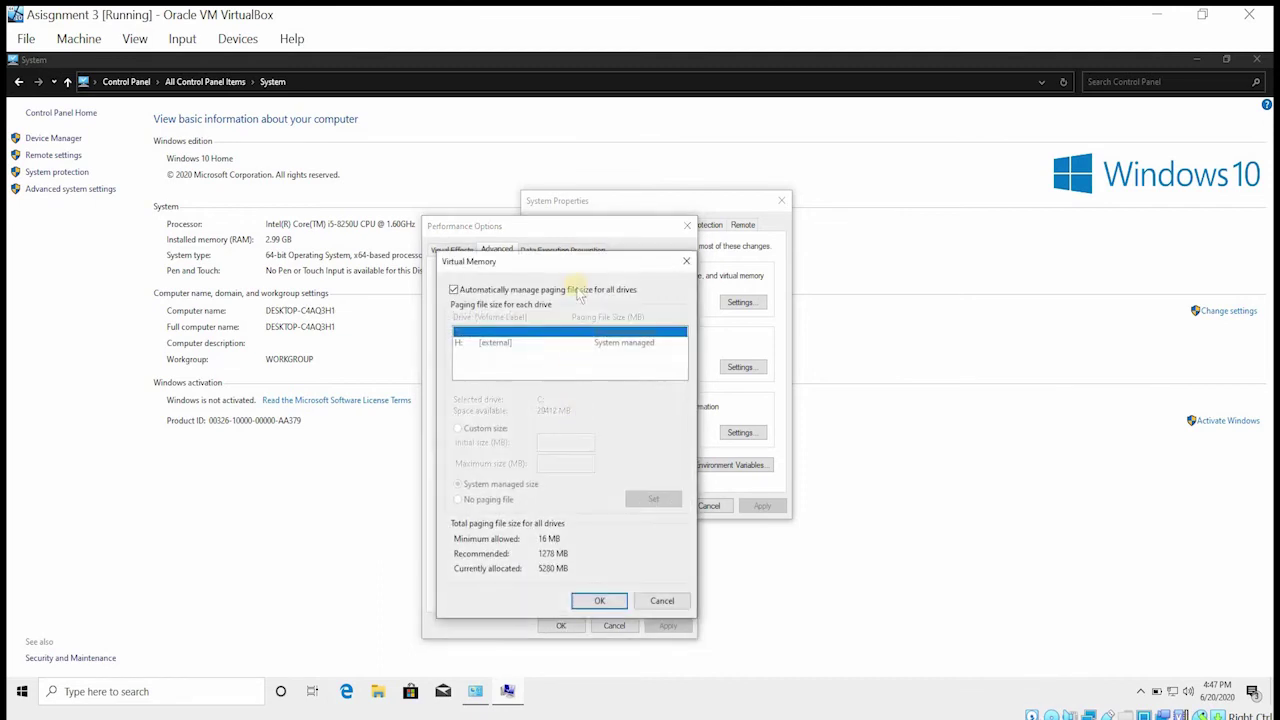
left_click(453, 290)
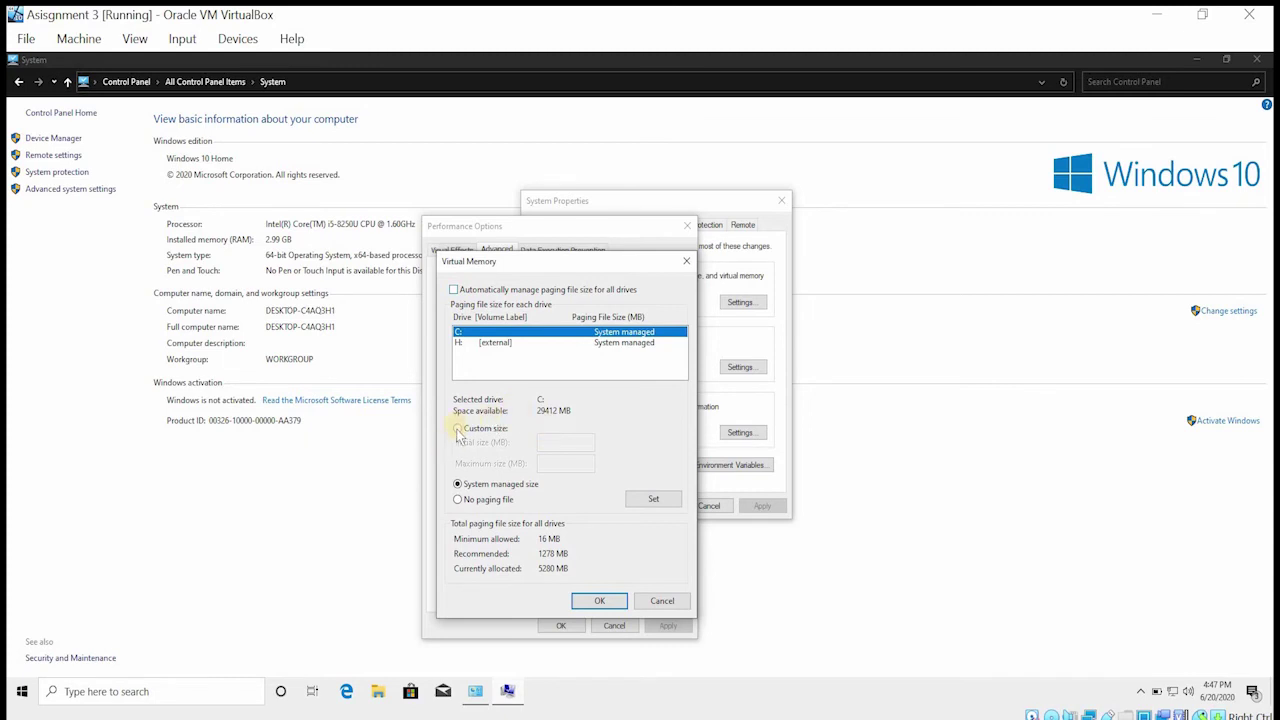
left_click(457, 429)
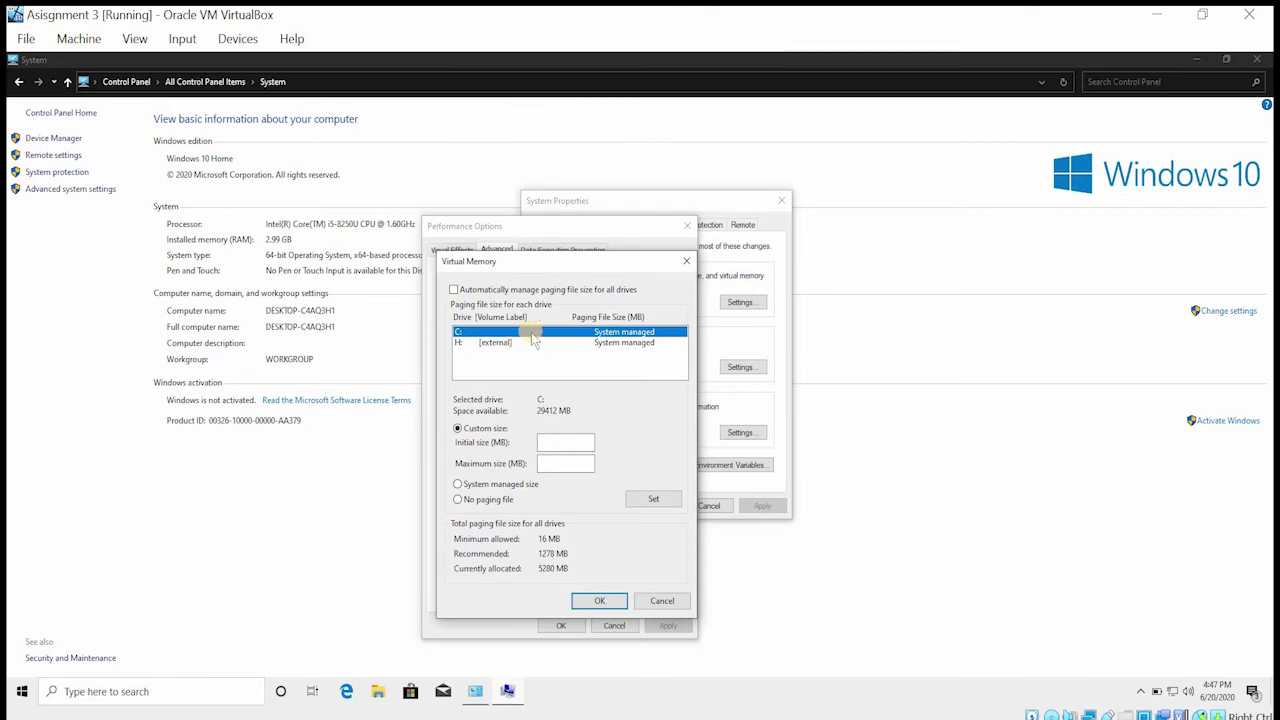
left_click(563, 441)
type("300")
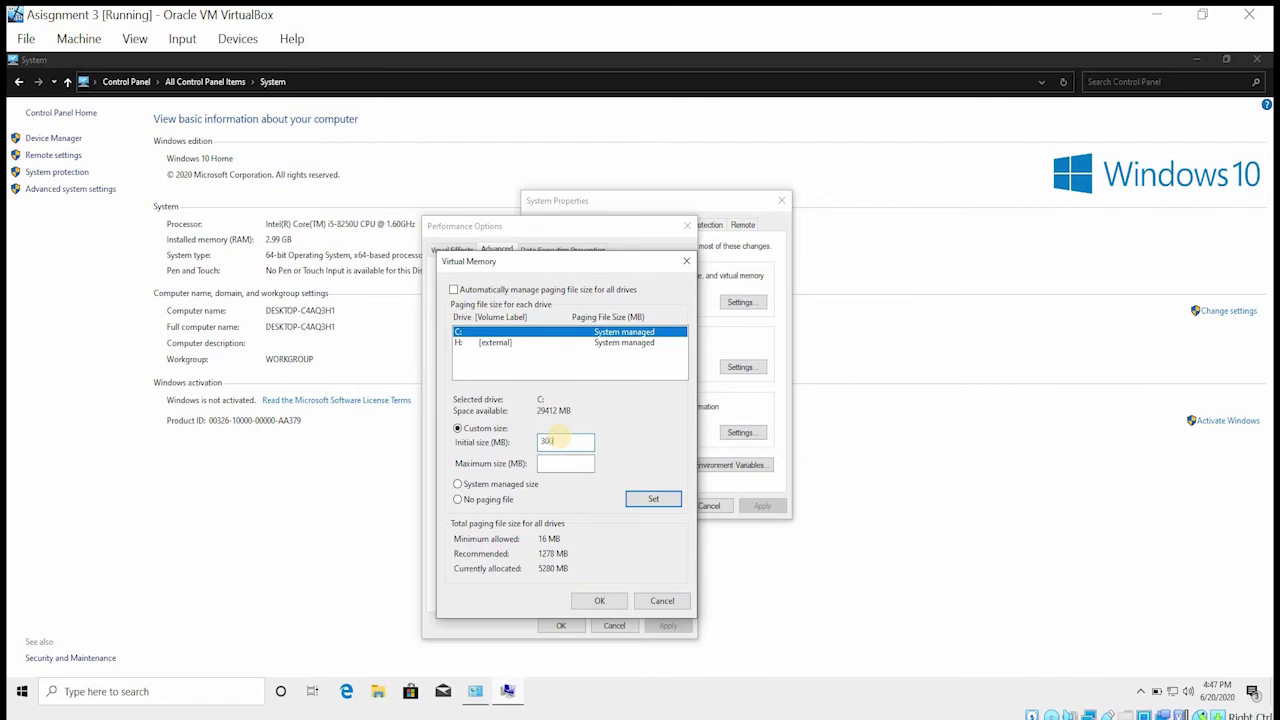
type("0")
left_click(578, 462)
type("3000")
left_click(660, 500)
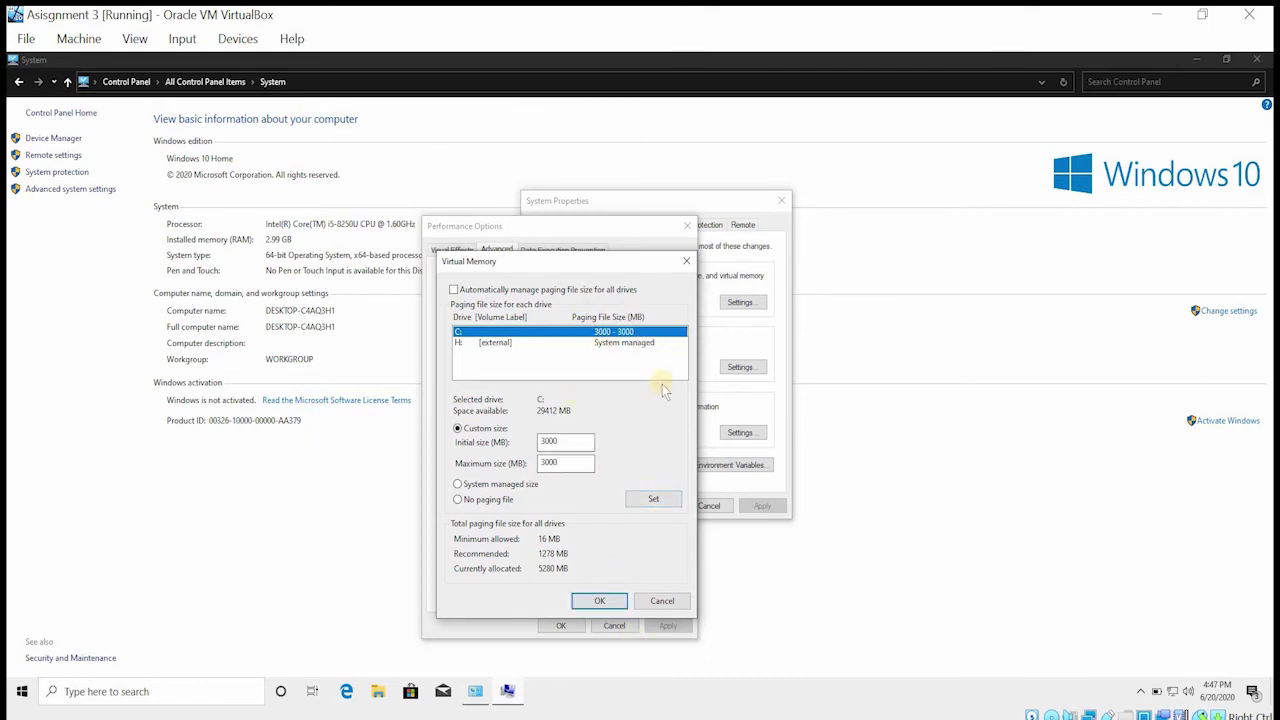
left_click(600, 602)
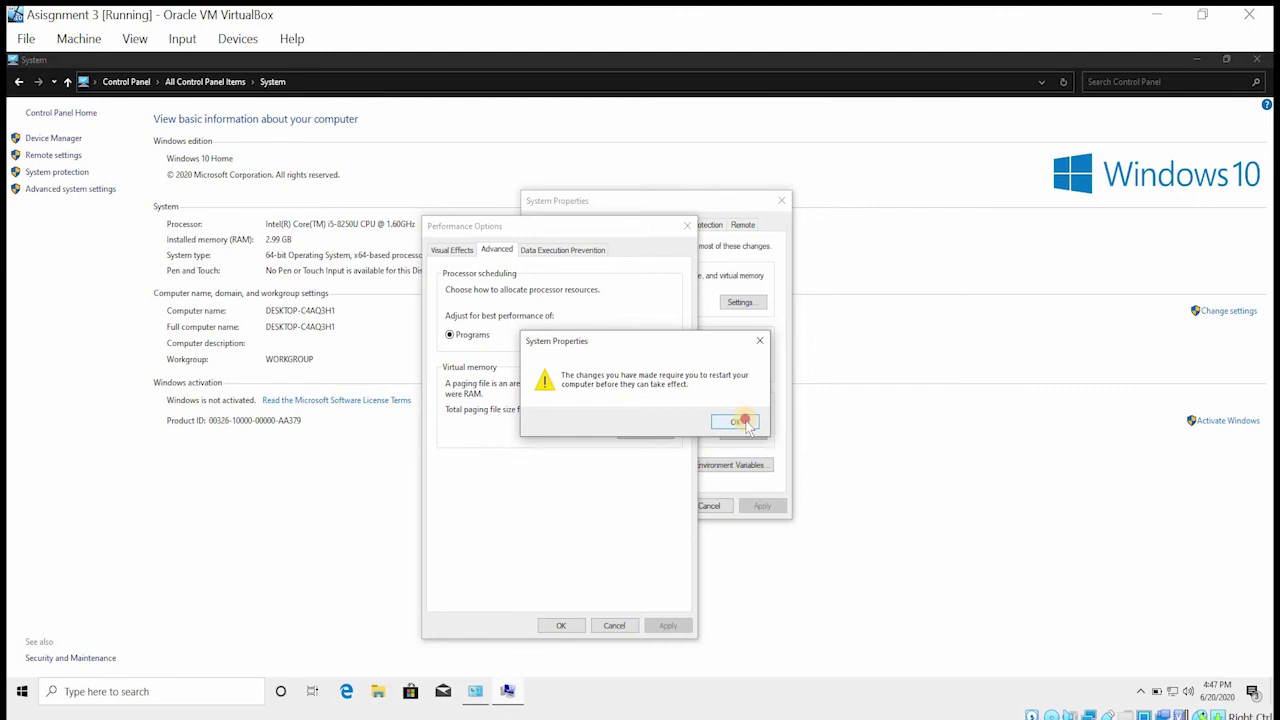
Acknowledge the restart notice, close the system dialogs, and restart the Windows guest.
left_click(745, 422)
left_click(563, 624)
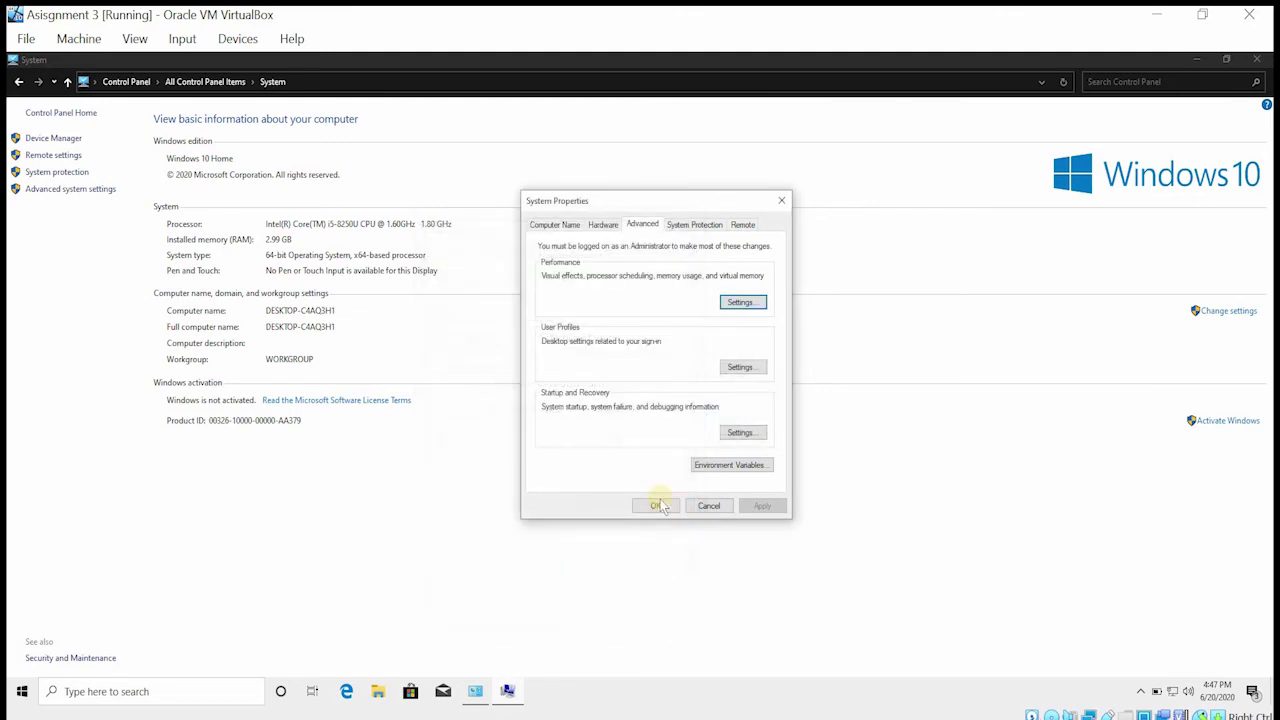
left_click(658, 505)
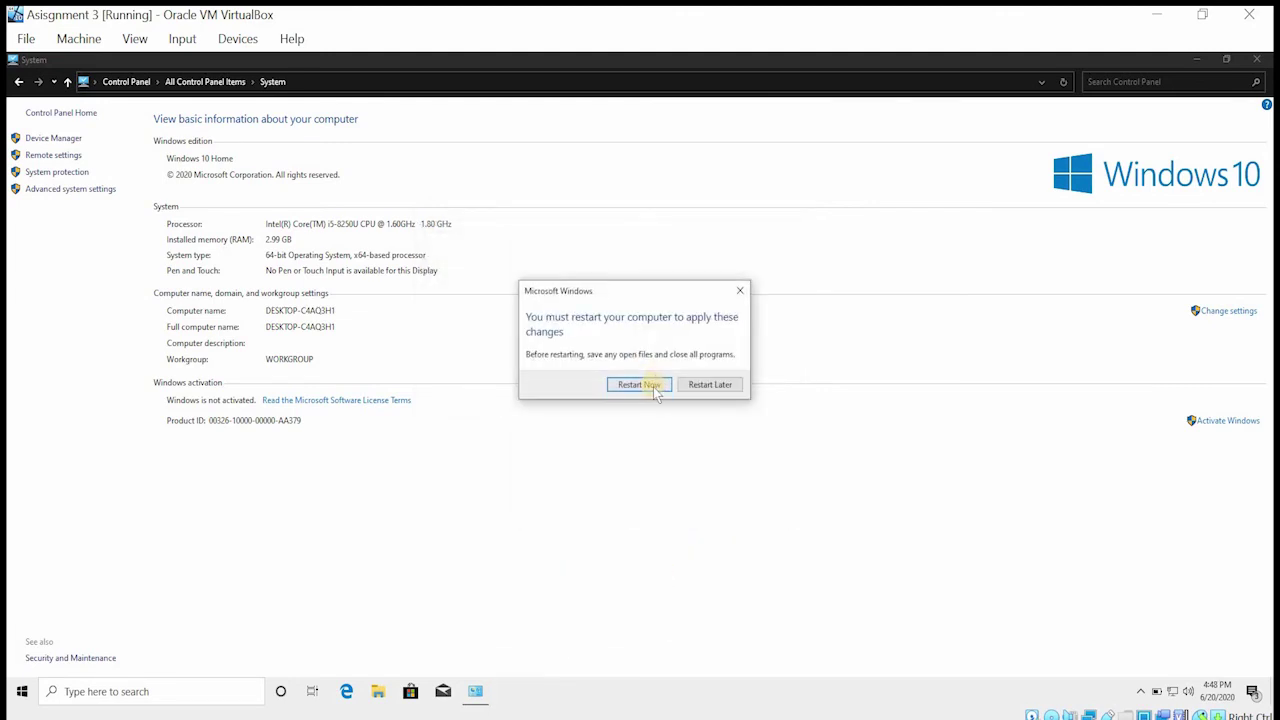
left_click(653, 387)
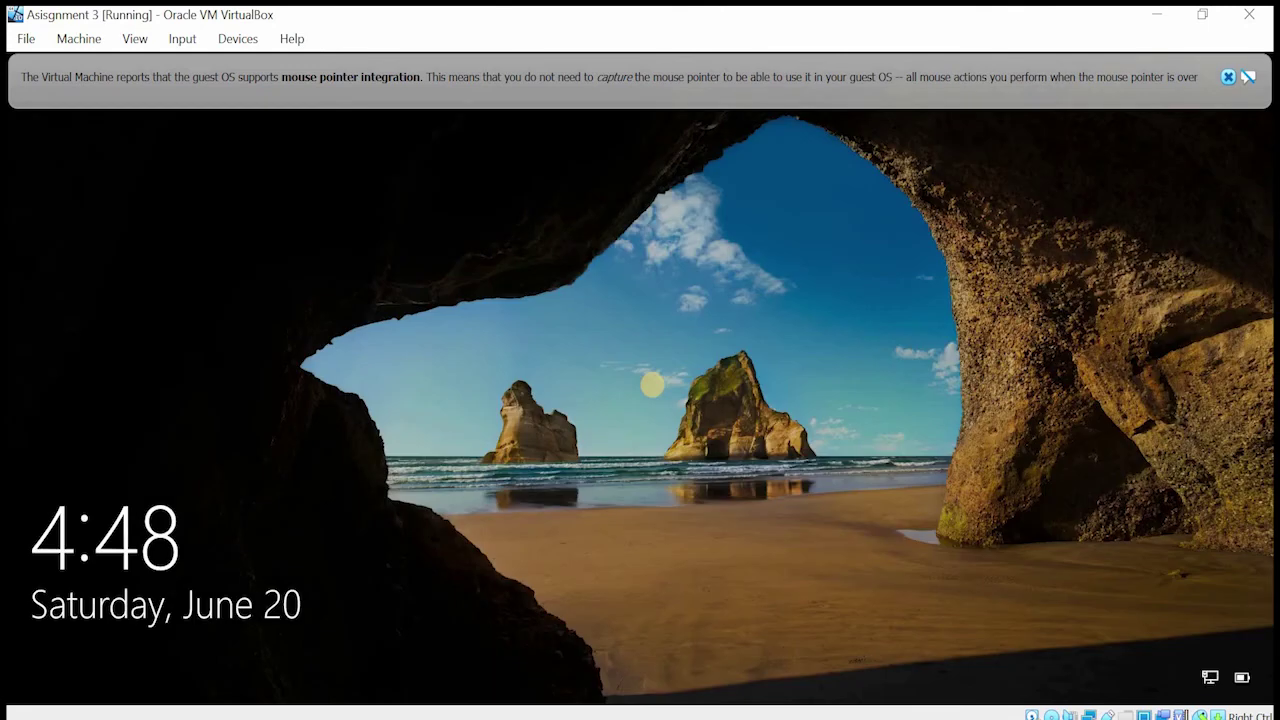
Dismiss the lock screen and enter the account PIN to sign in.
left_click(574, 497)
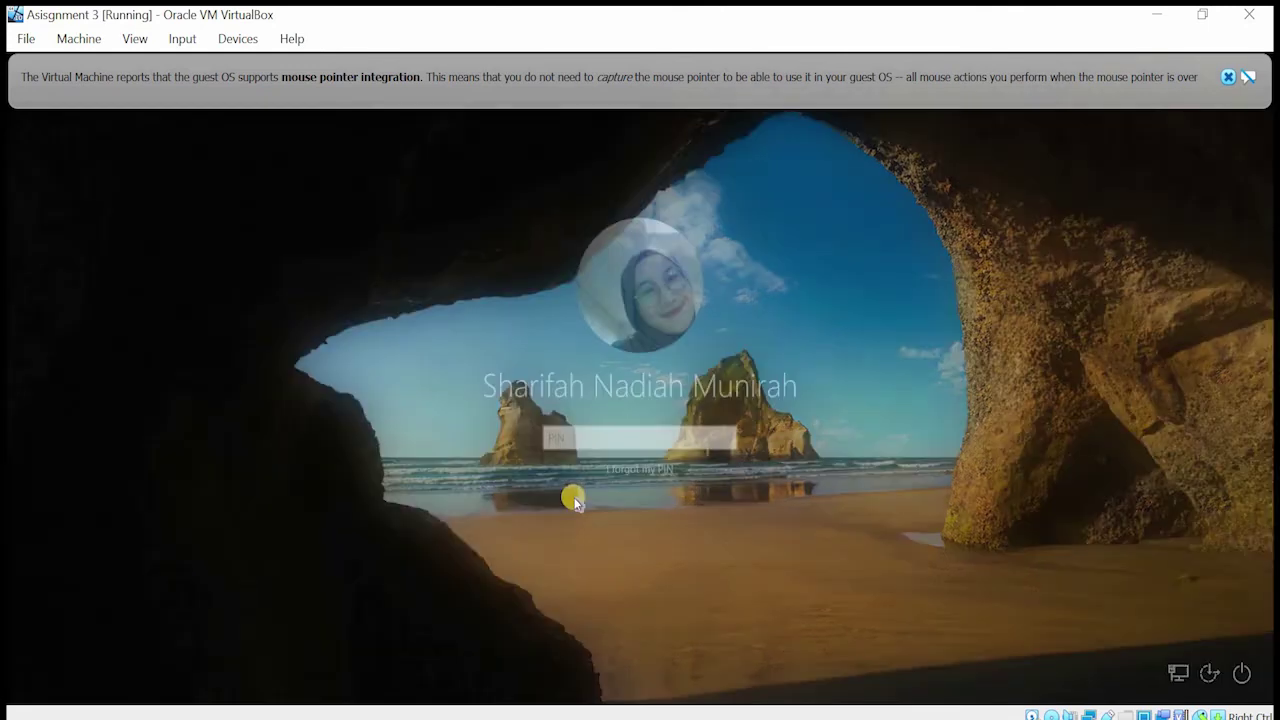
type("******")
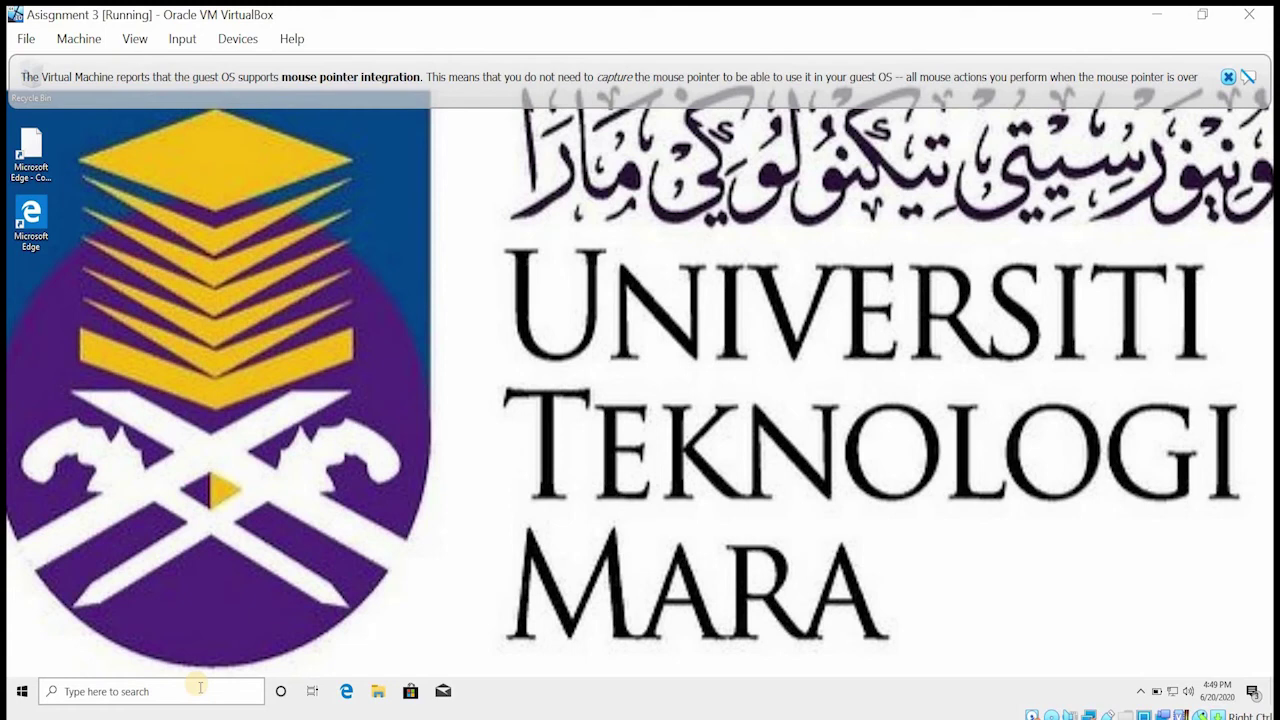
left_click(197, 688)
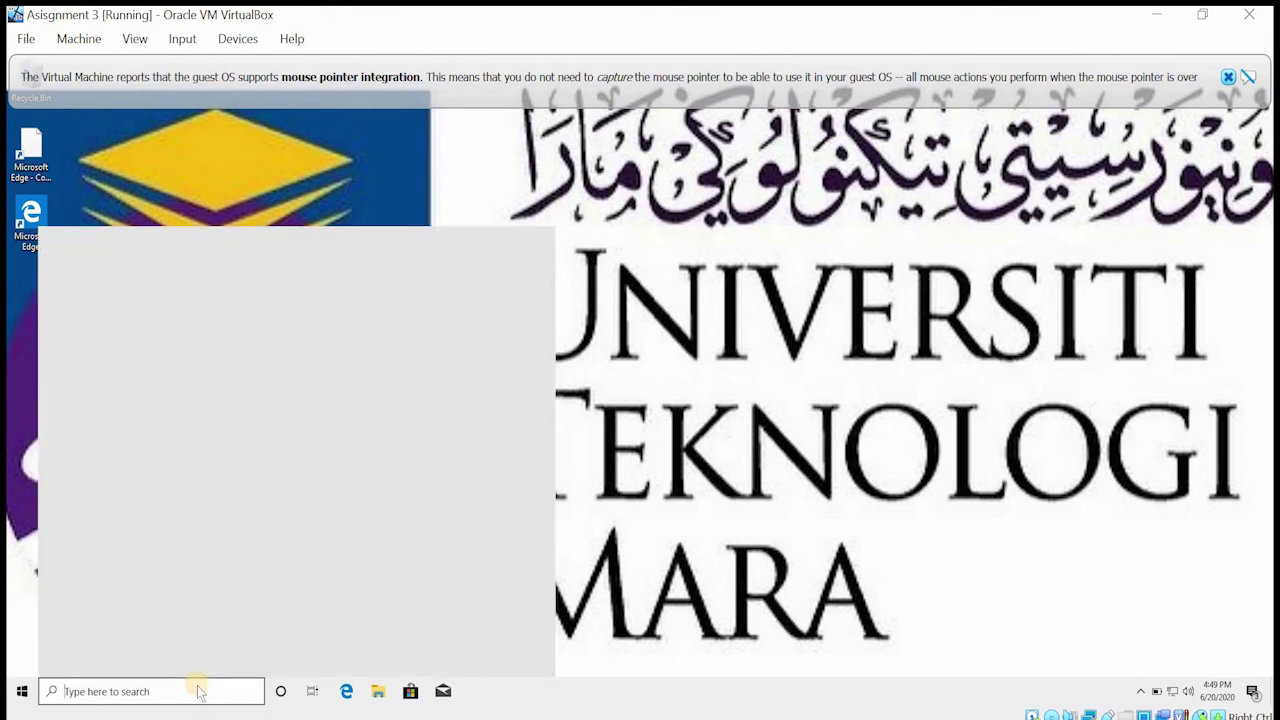
type("system in")
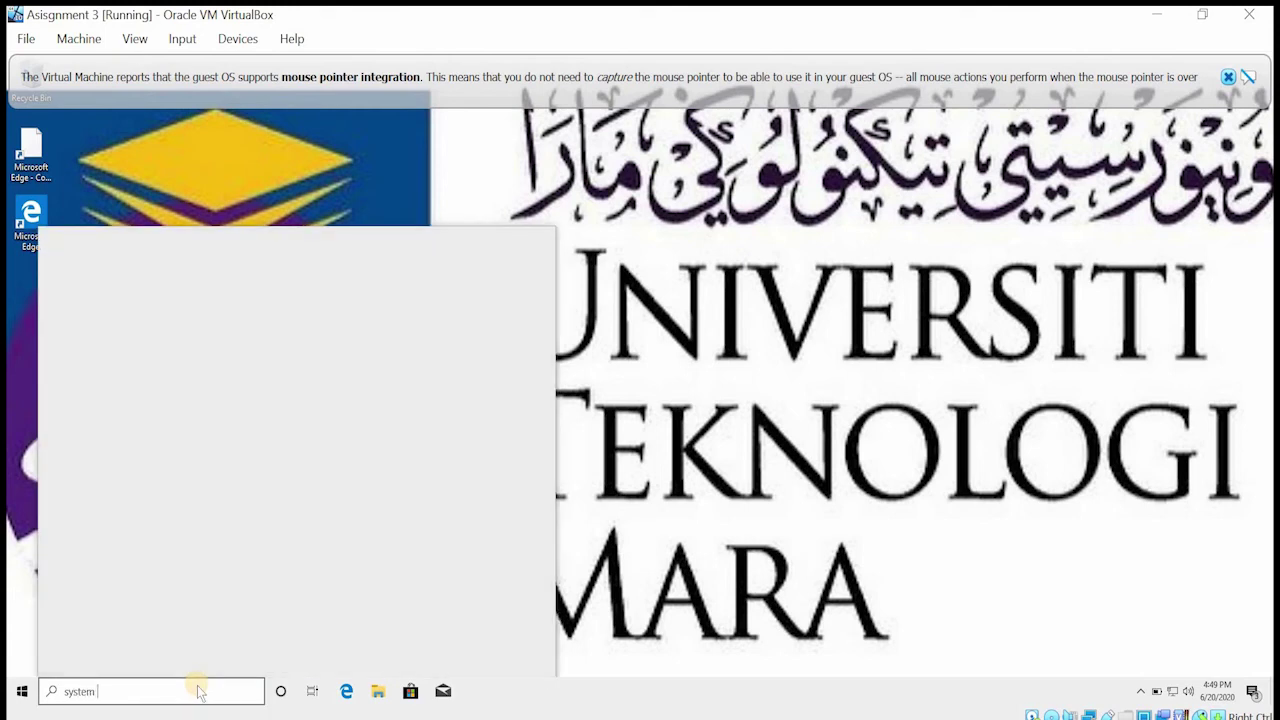
left_click(152, 310)
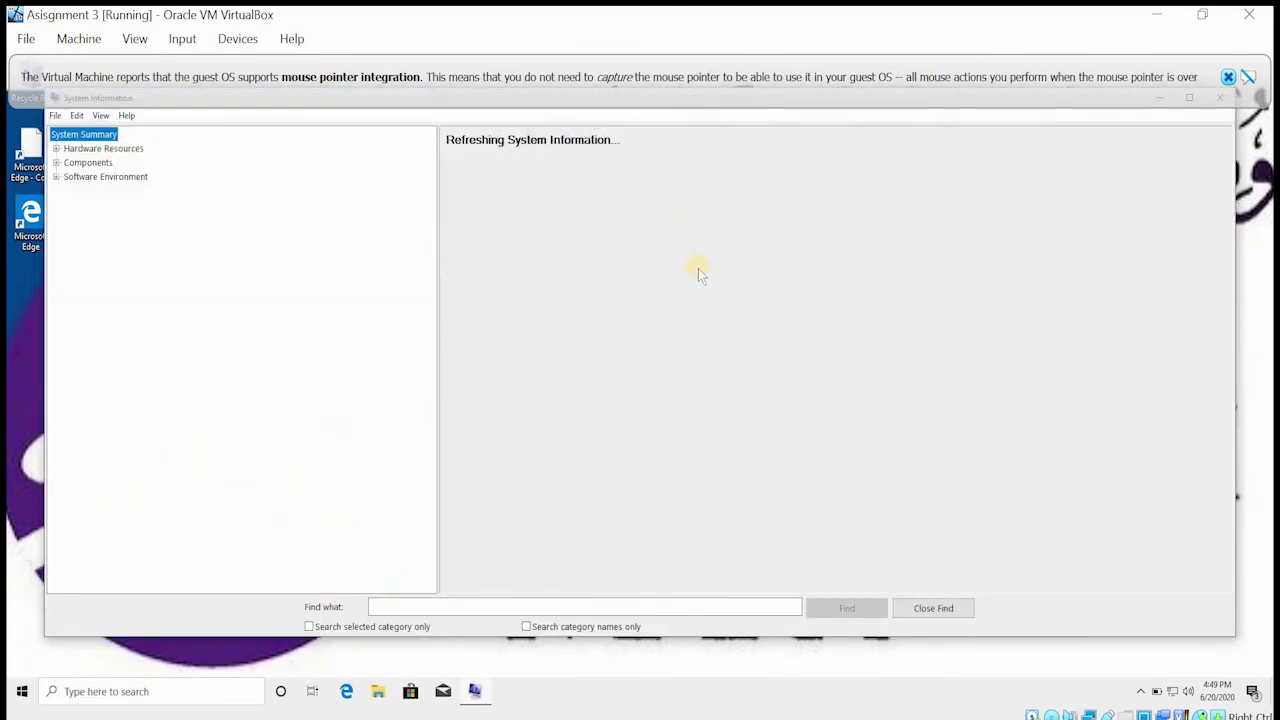
scroll(731, 297, "down", 3)
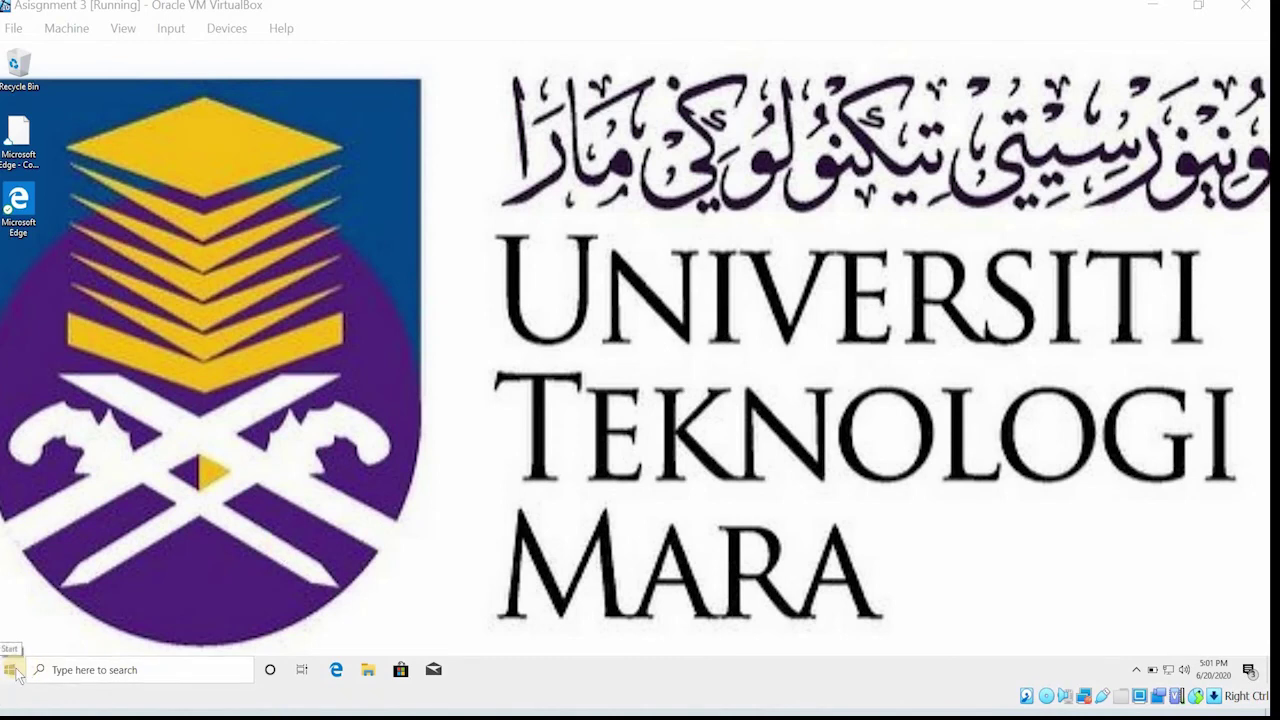
Go from Start to Settings > Accounts > Family & other users.
left_click(9, 664)
left_click(10, 674)
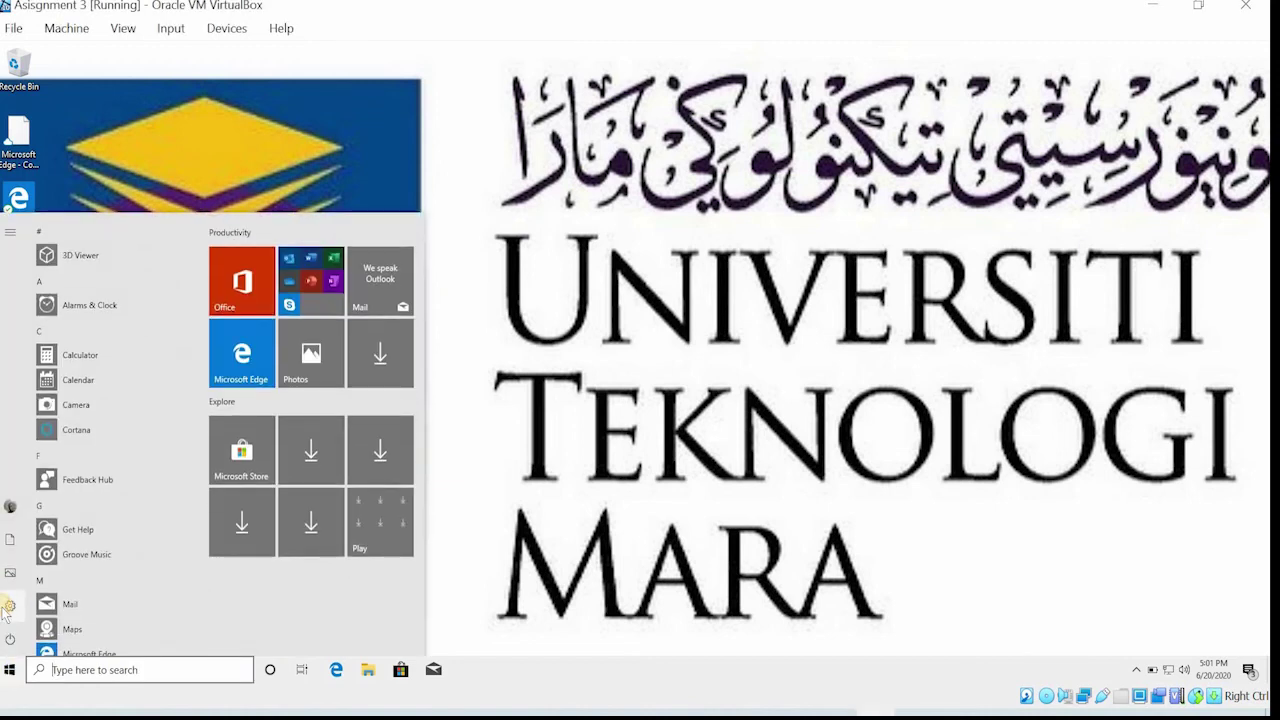
left_click(10, 606)
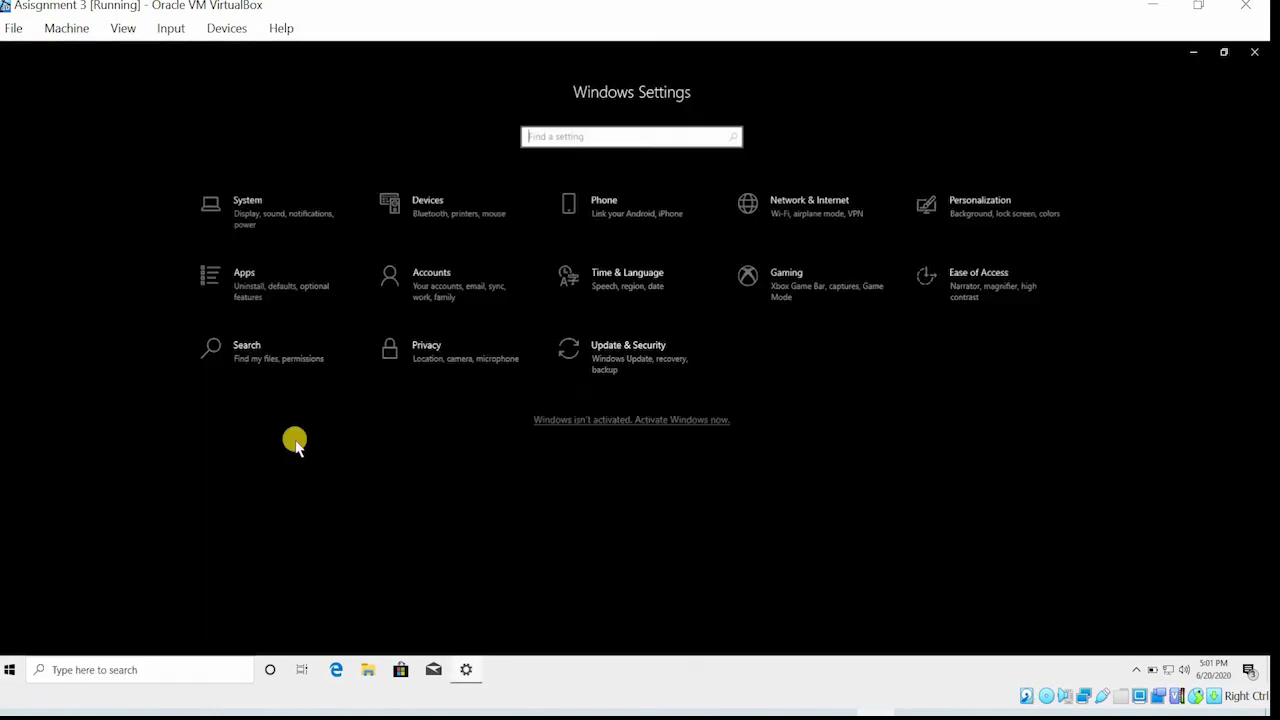
left_click(442, 298)
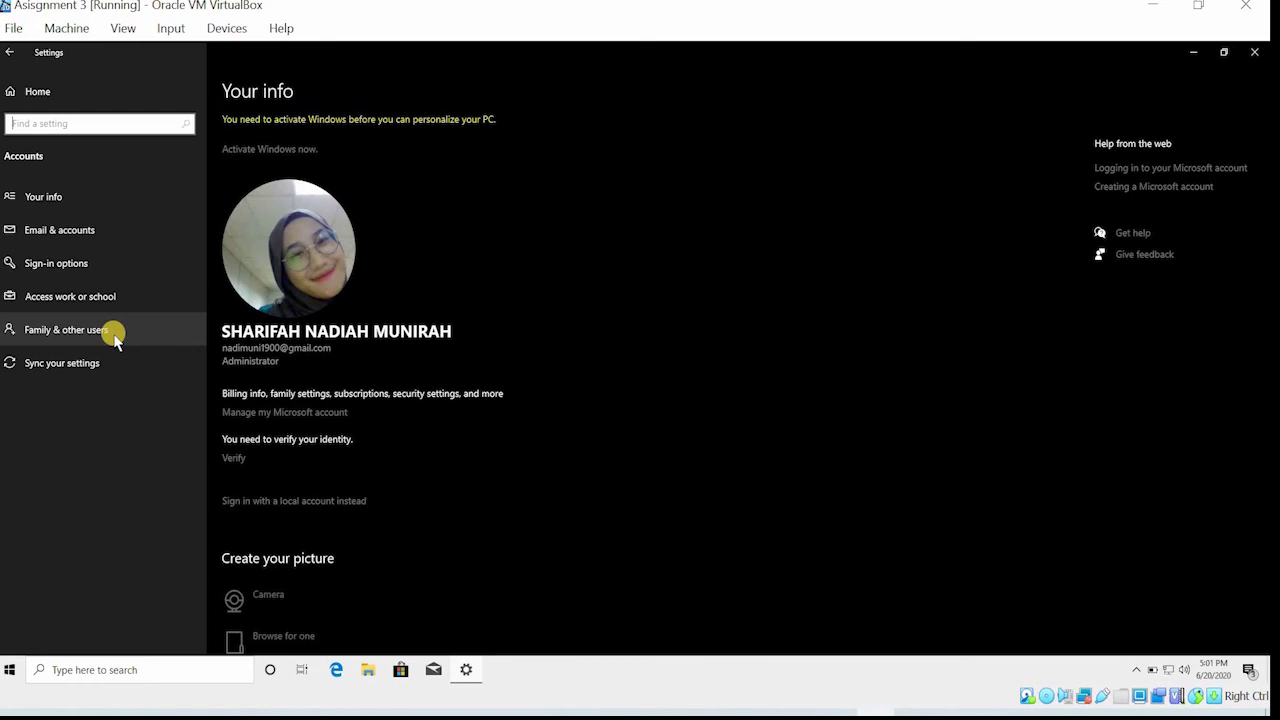
left_click(113, 337)
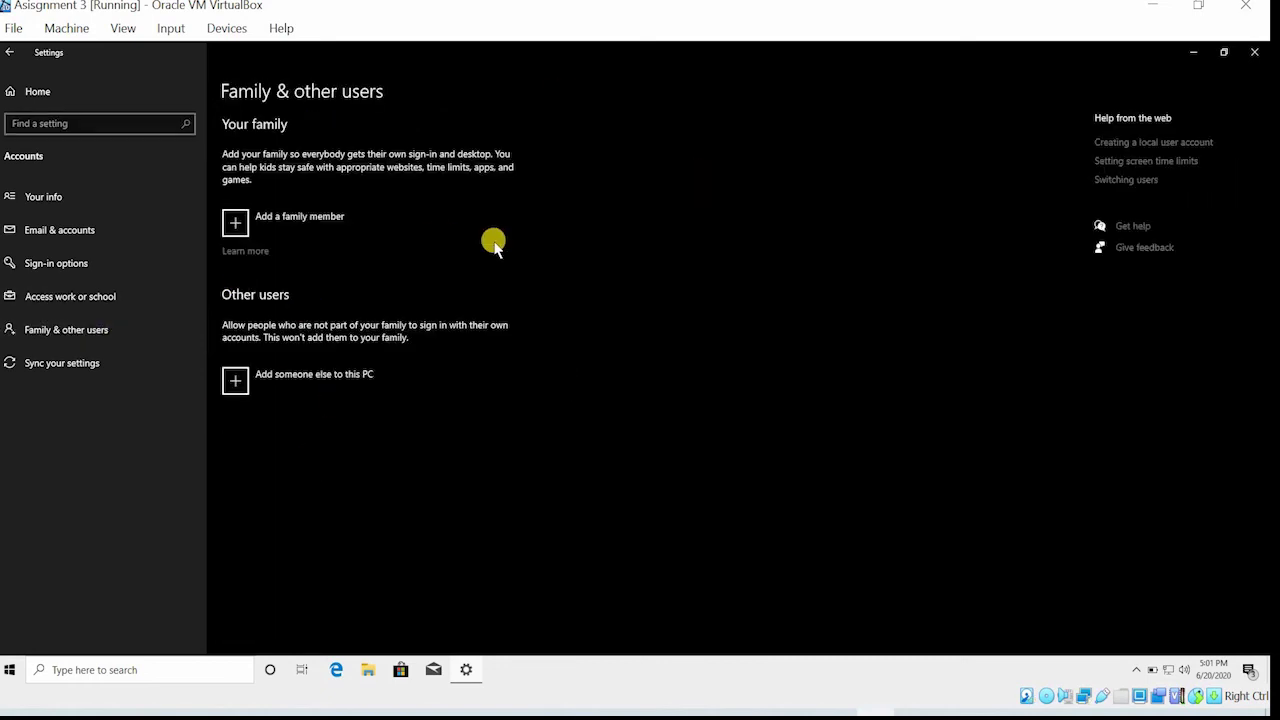
Add another user without sign-in info, entering the new account's e-mail address and password.
left_click(341, 378)
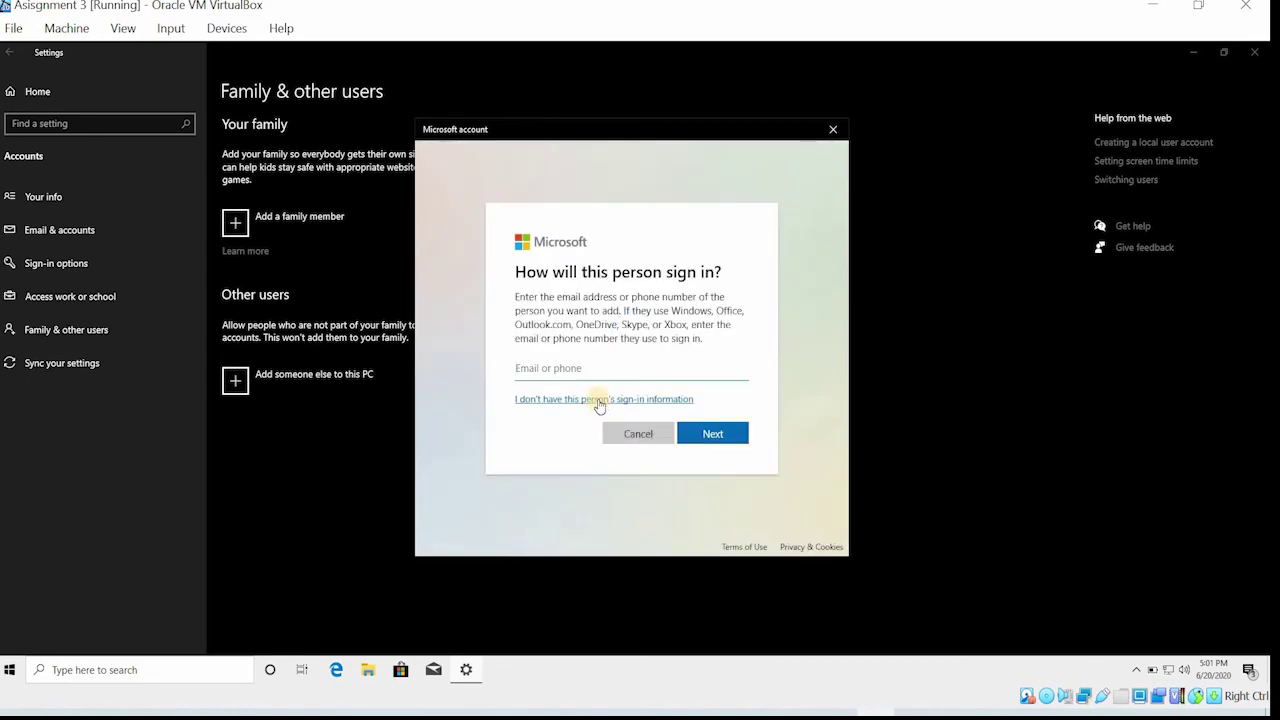
left_click(570, 399)
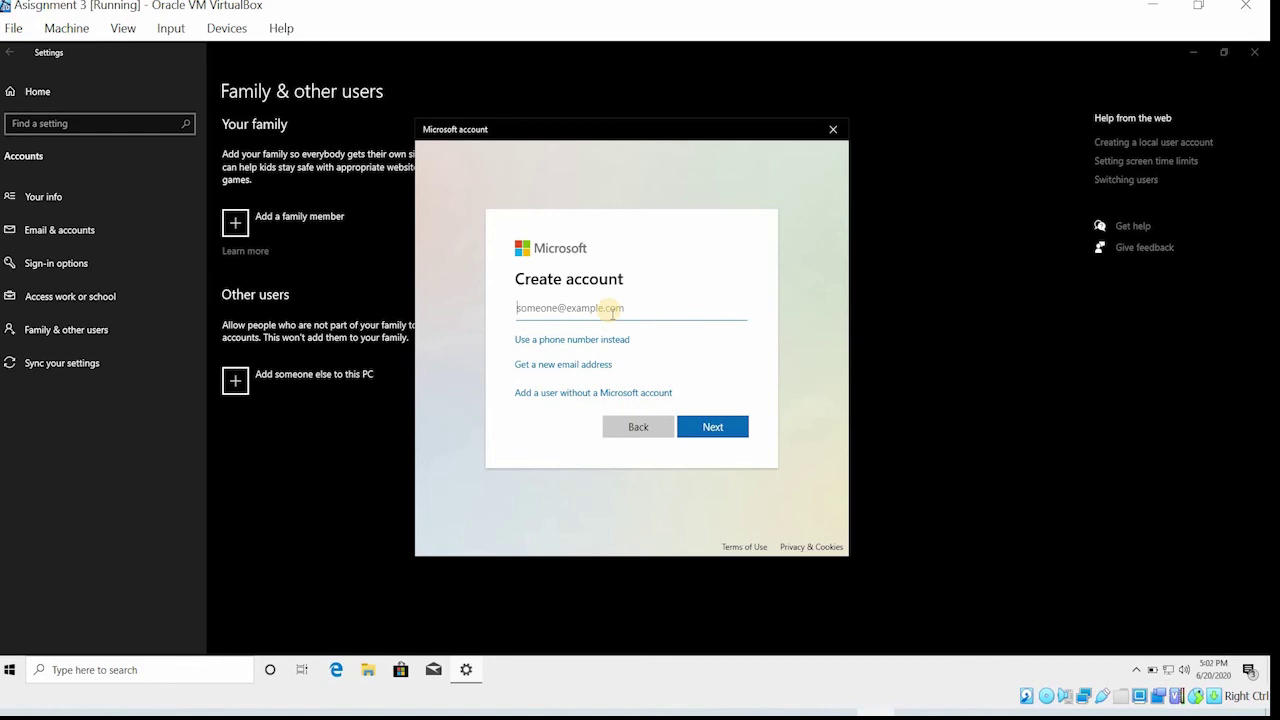
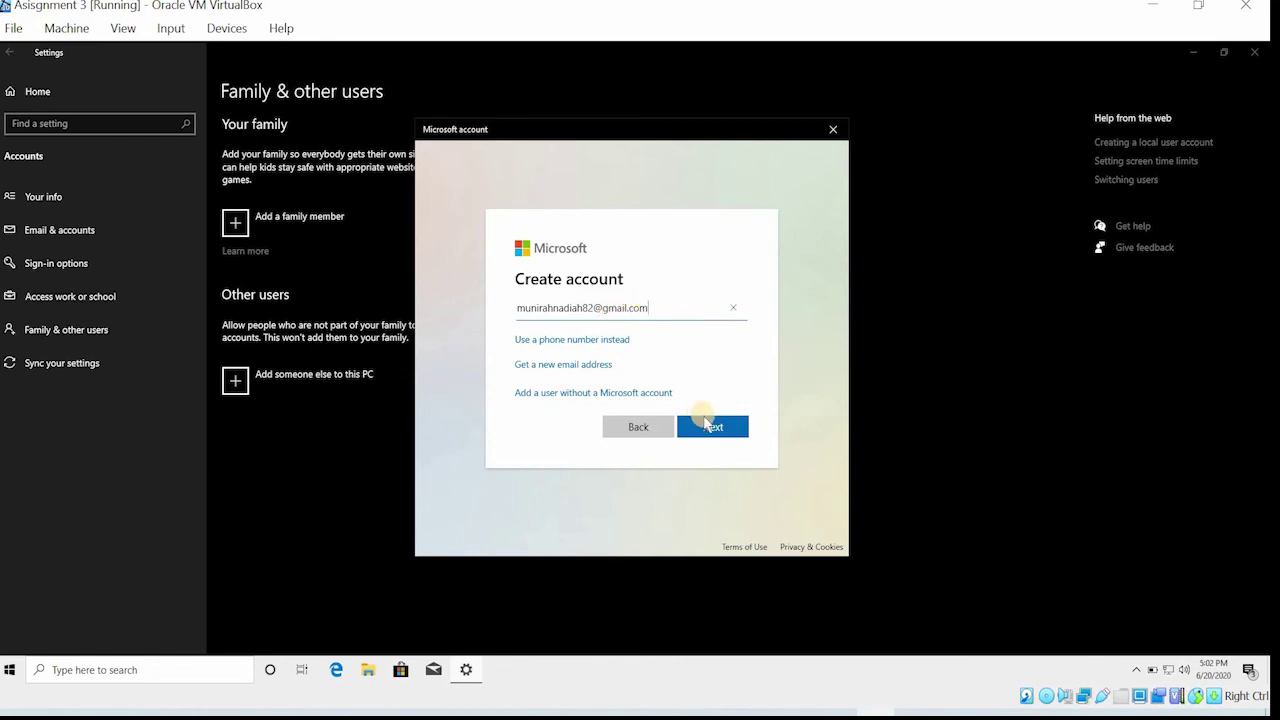
left_click(712, 427)
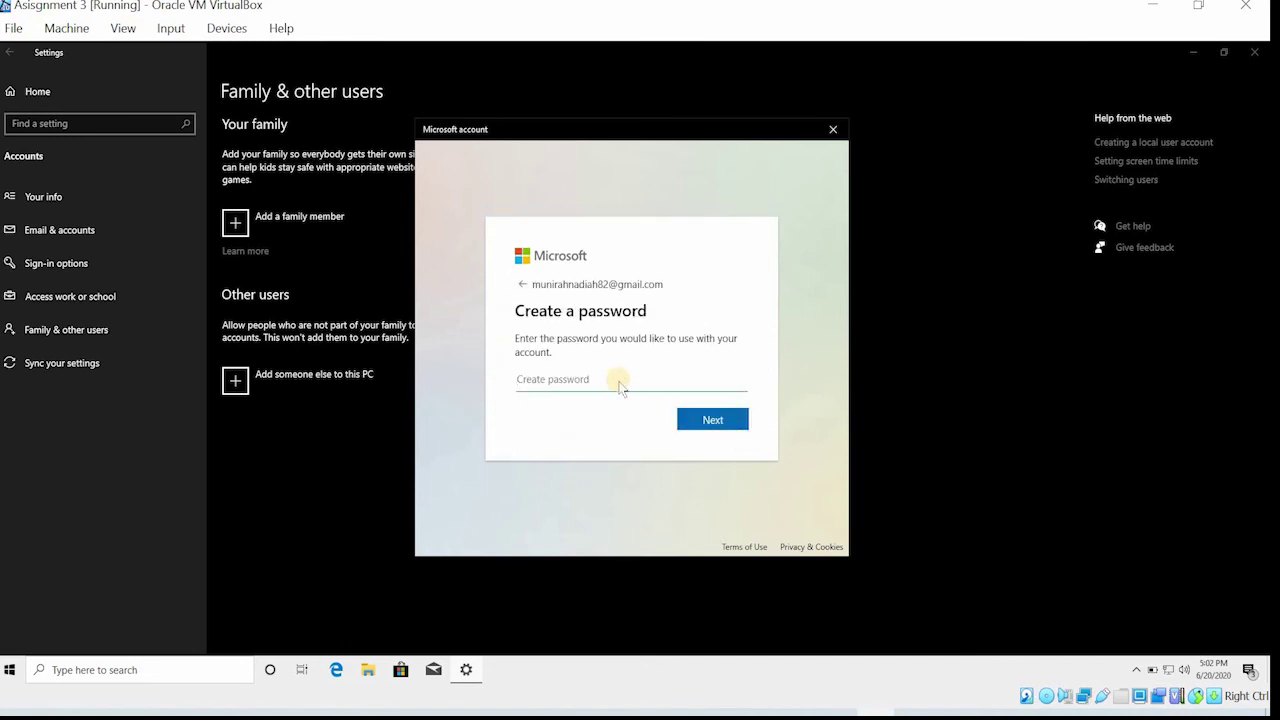
key("Return")
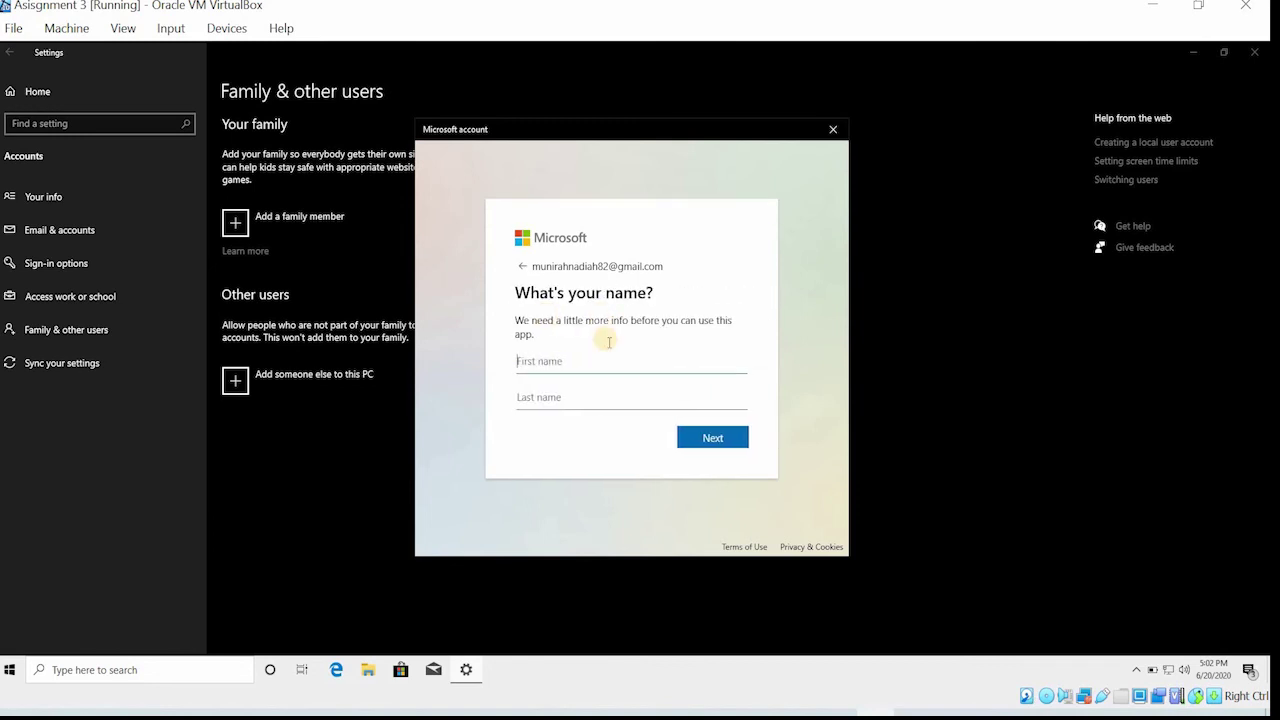
Enter the user's first and last name, fixing a typo in the last name.
left_click(600, 362)
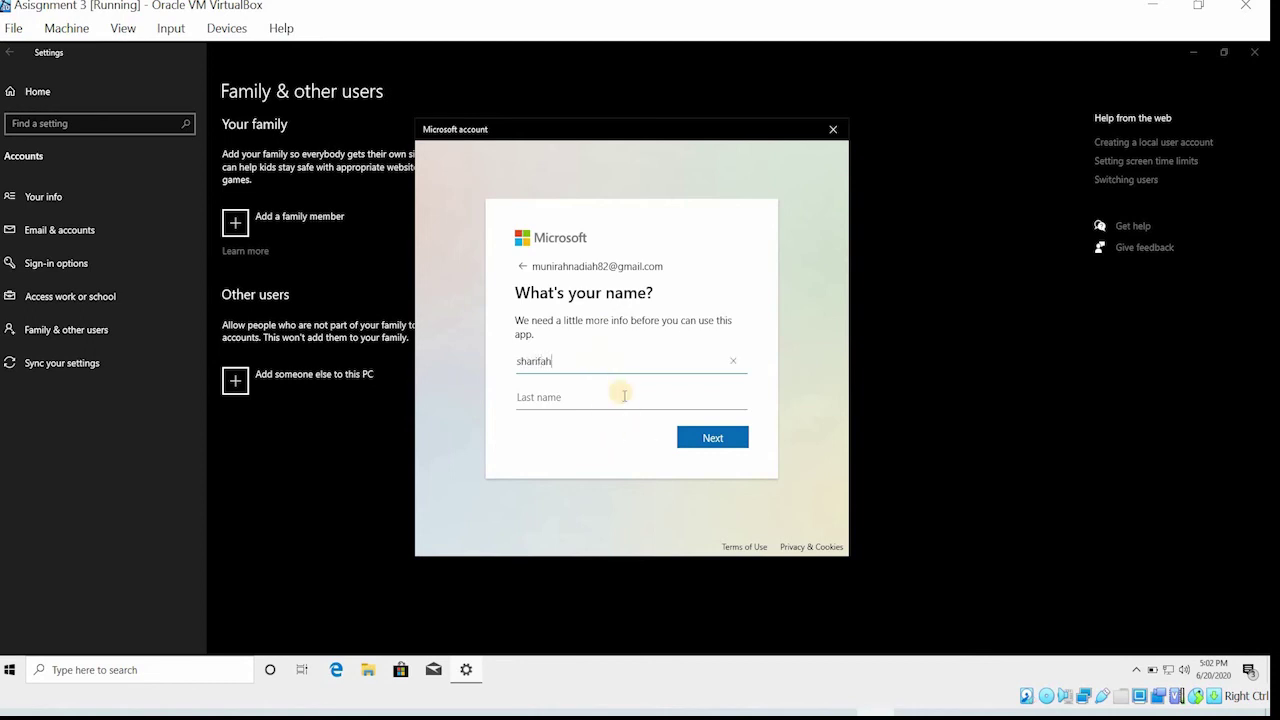
left_click(624, 395)
left_click(522, 397)
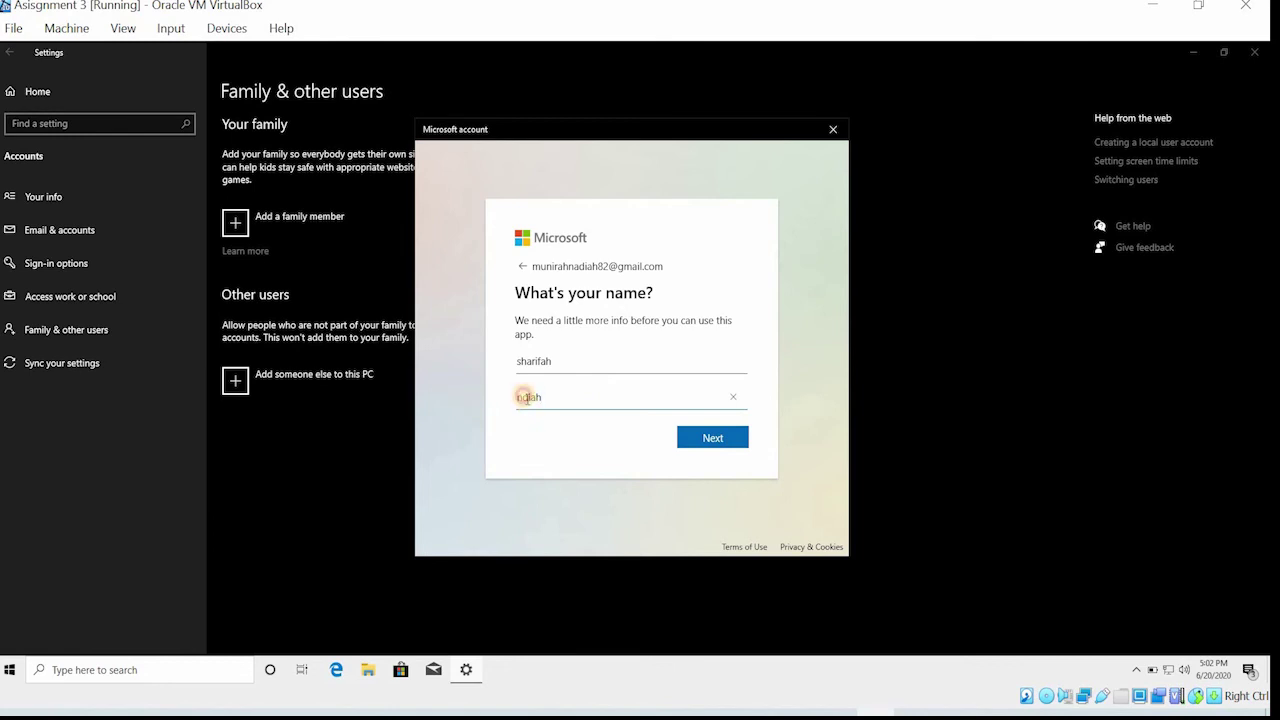
type("a")
left_click(714, 437)
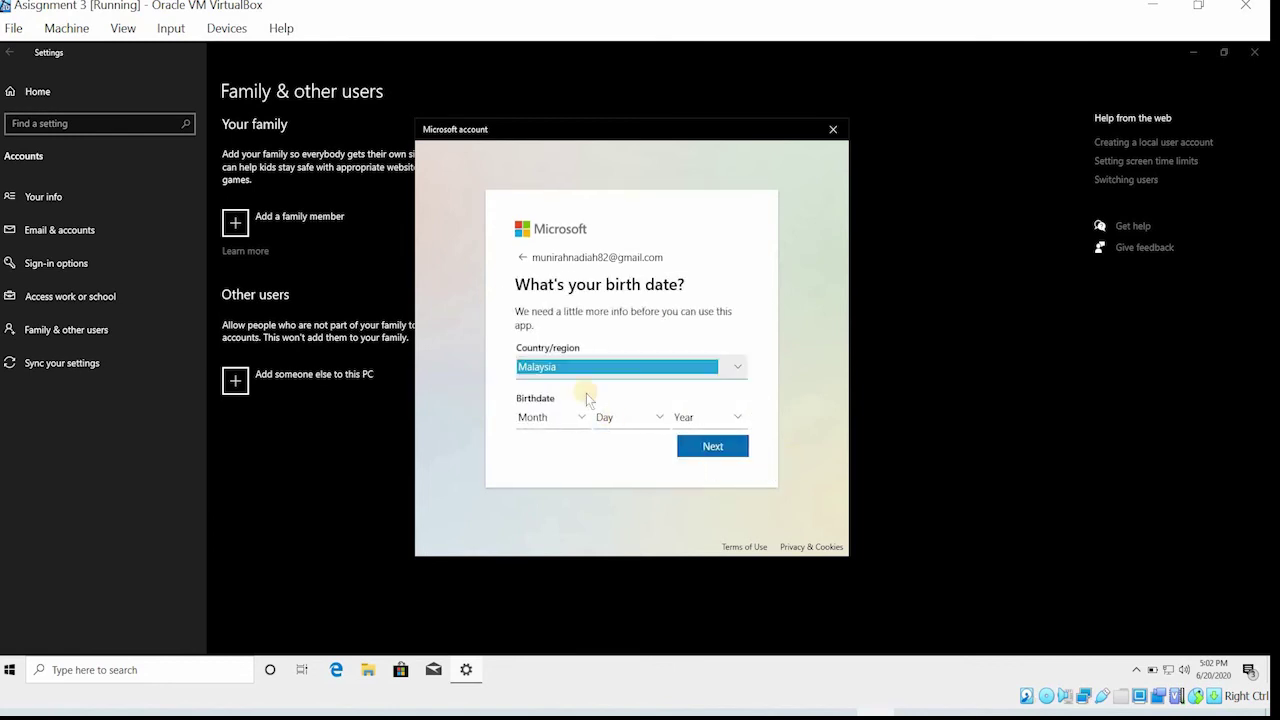
Set country to Malaysia and birth date to 19 December 2000.
left_click(735, 364)
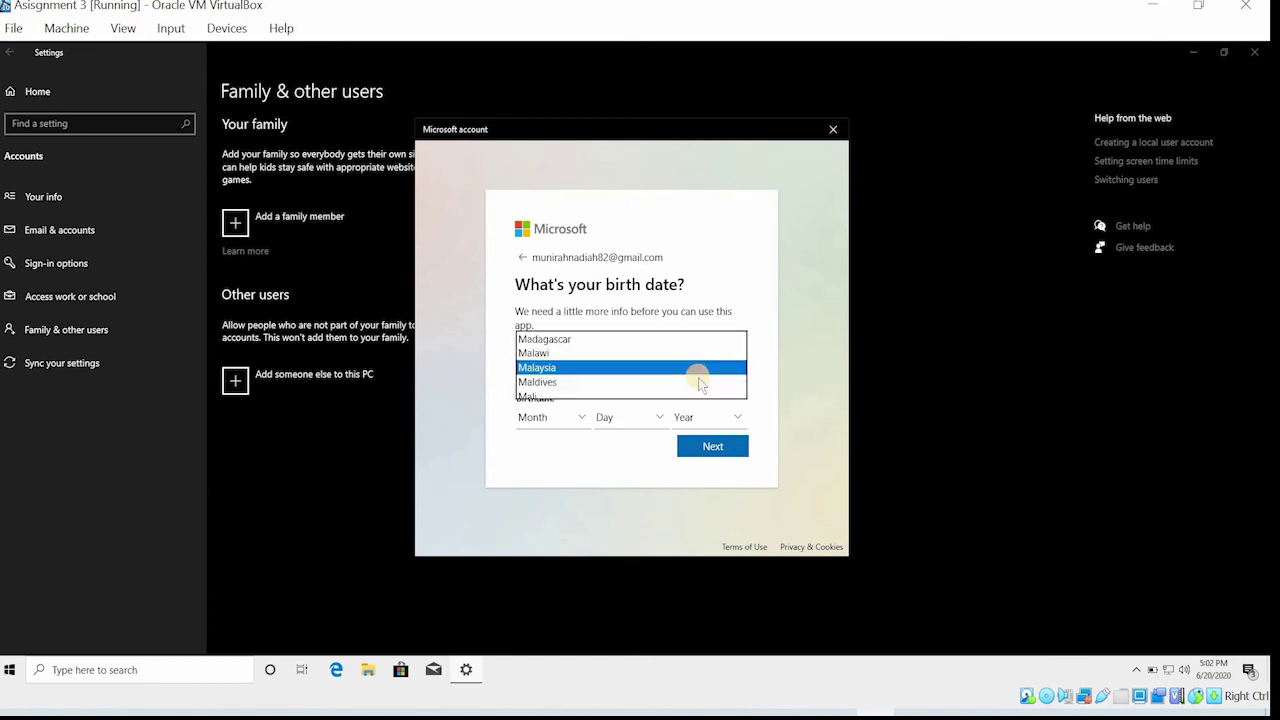
left_click(770, 370)
left_click(568, 417)
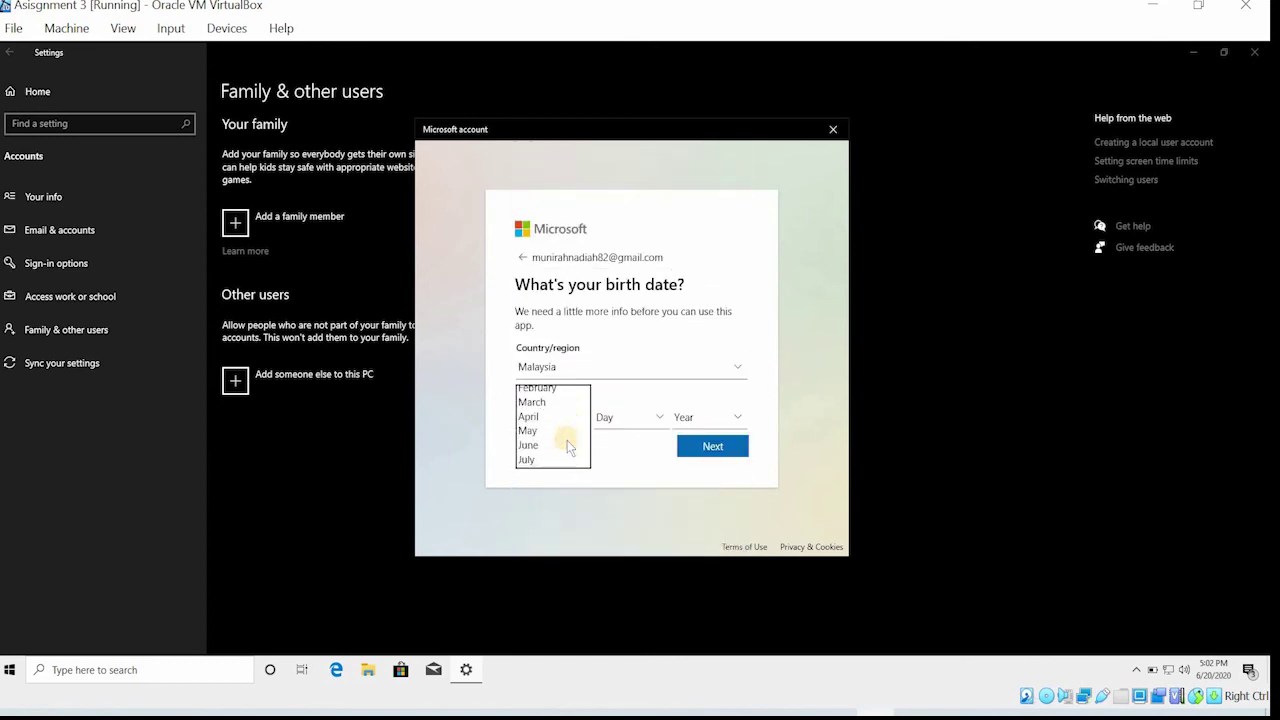
left_click(564, 533)
left_click(612, 420)
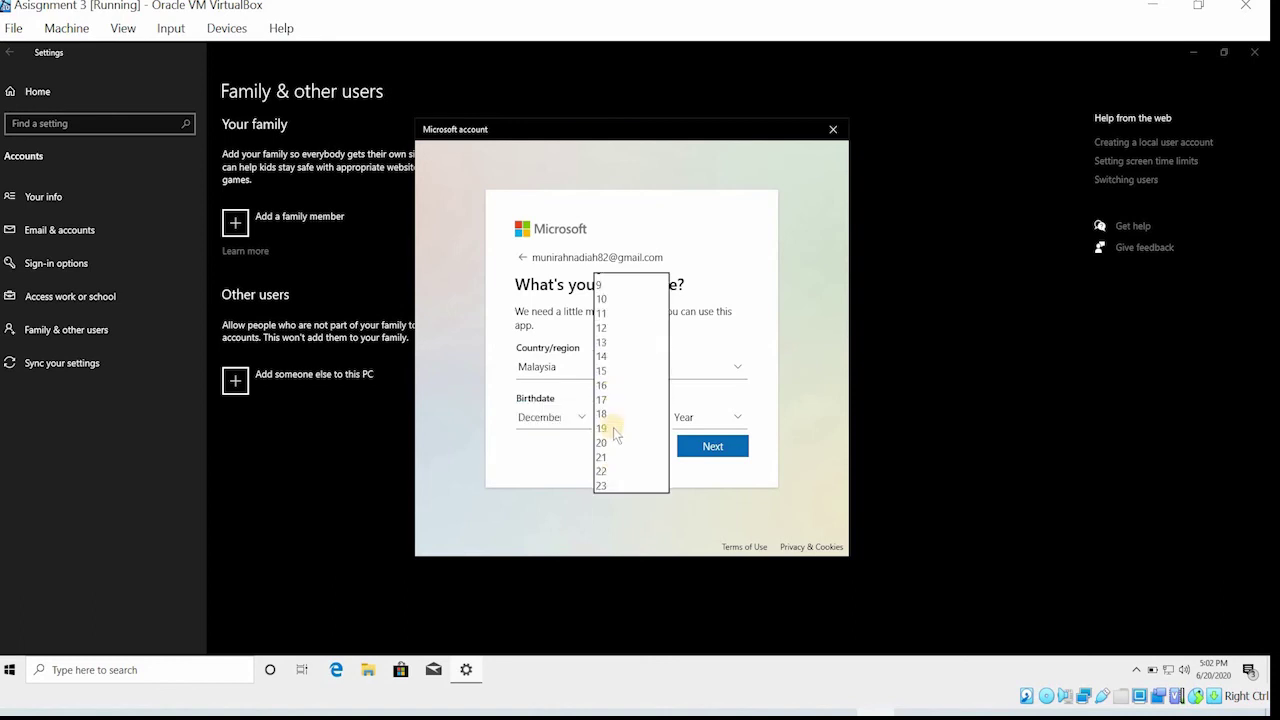
left_click(612, 428)
left_click(689, 416)
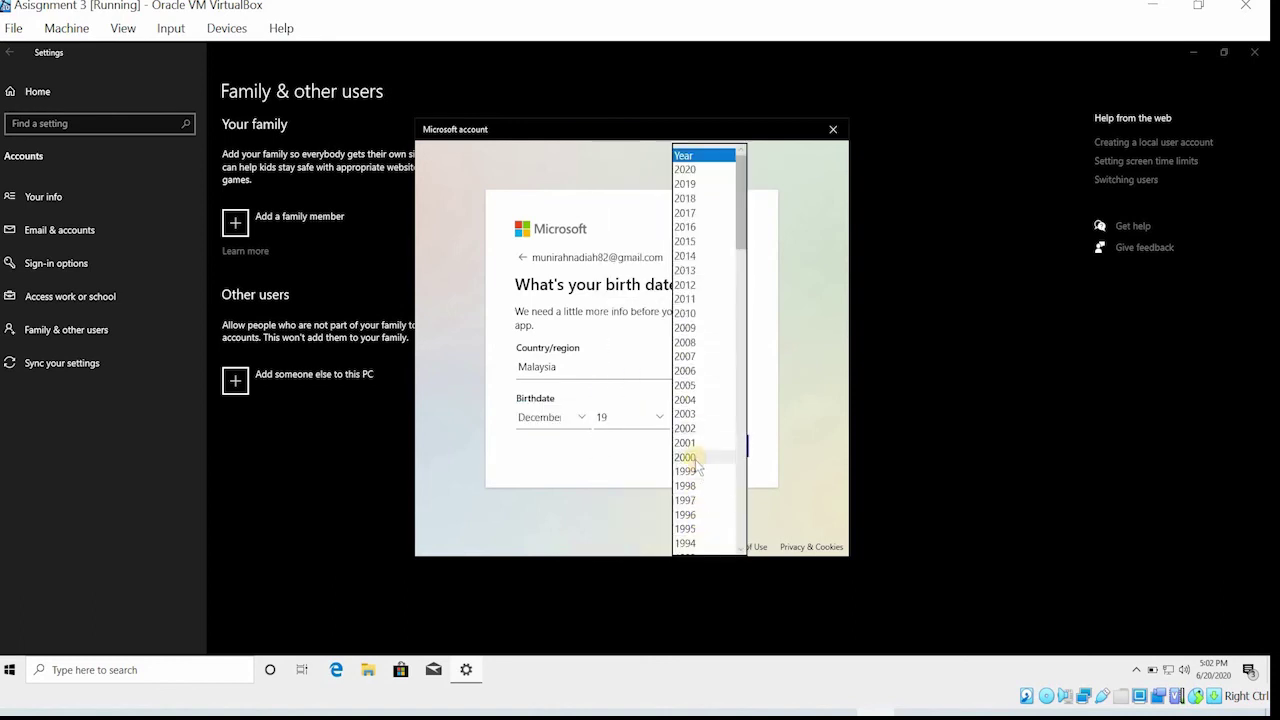
left_click(705, 457)
Continue to verification and submit the code sent by e-mail.
left_click(712, 450)
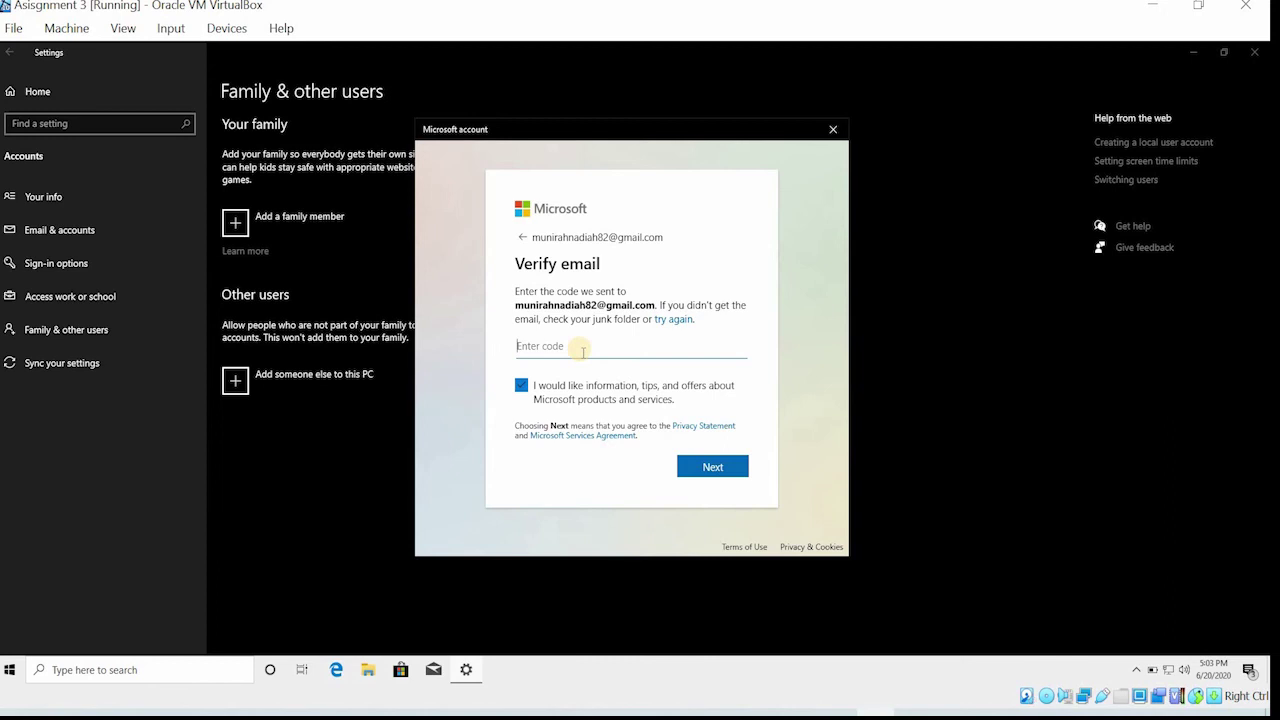
left_click(704, 480)
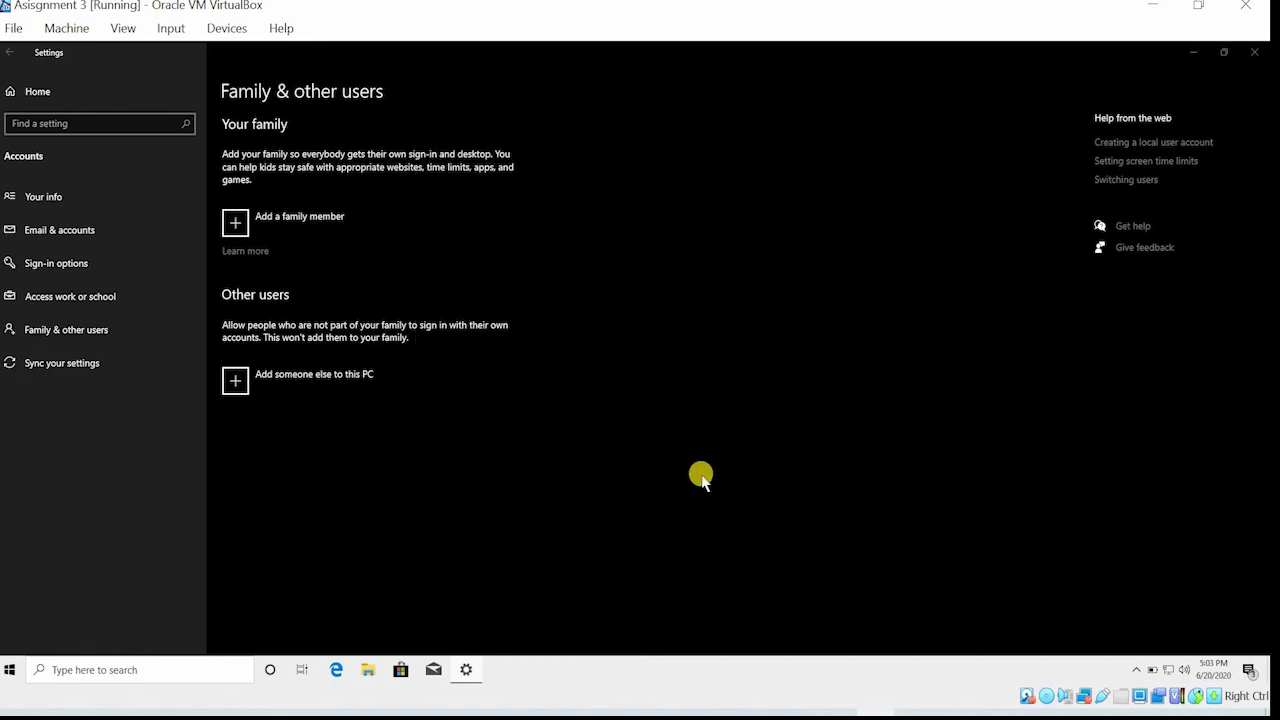
Set the newly added account's type to Standard User and confirm it.
left_click(370, 428)
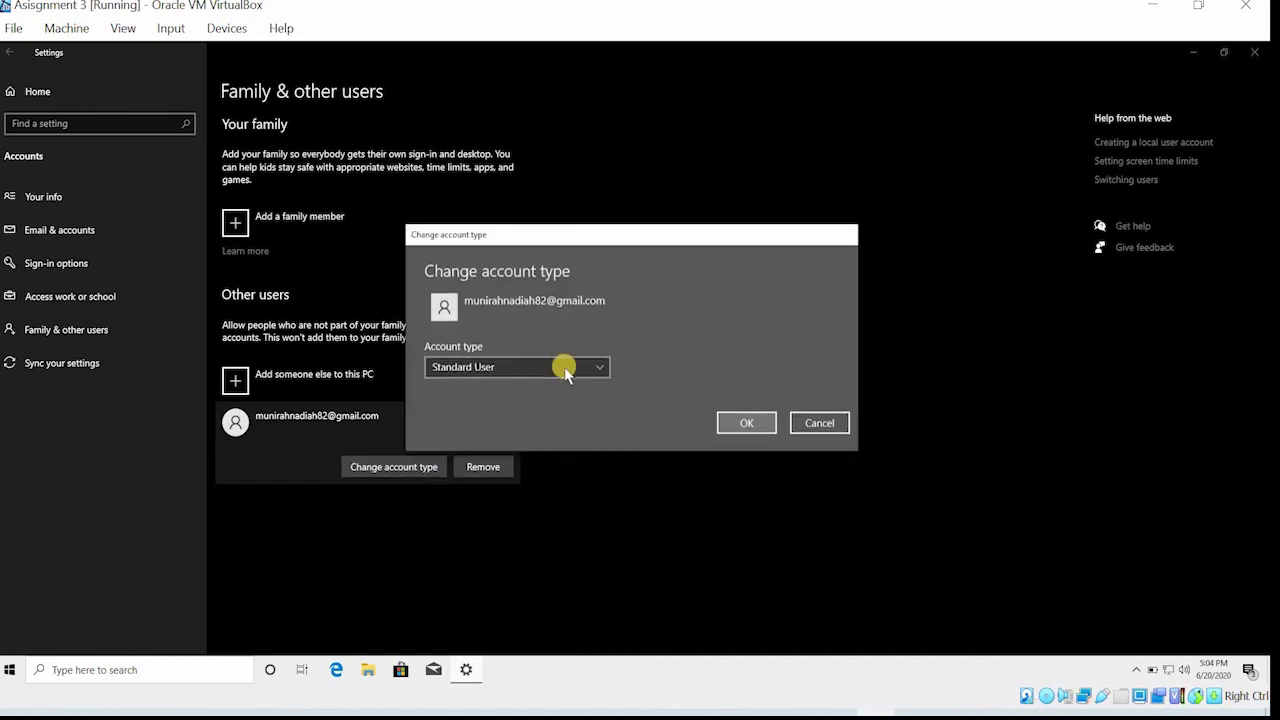
left_click(565, 365)
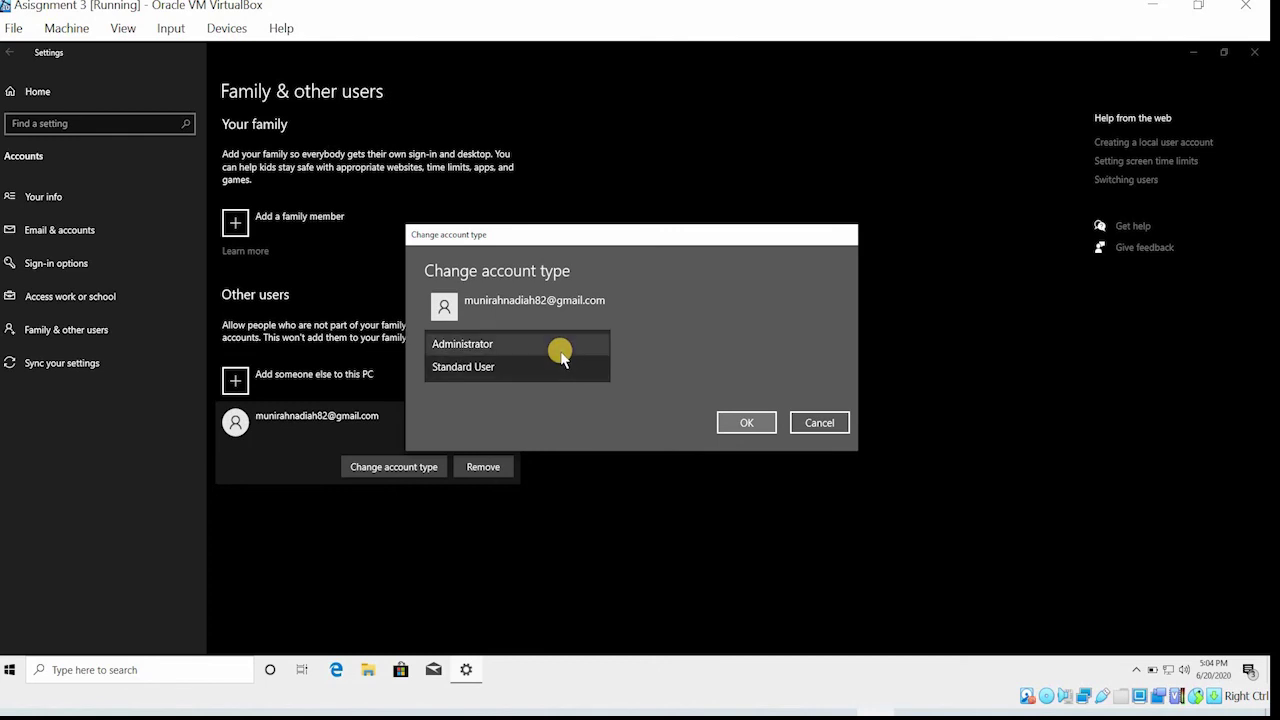
left_click(460, 367)
left_click(750, 424)
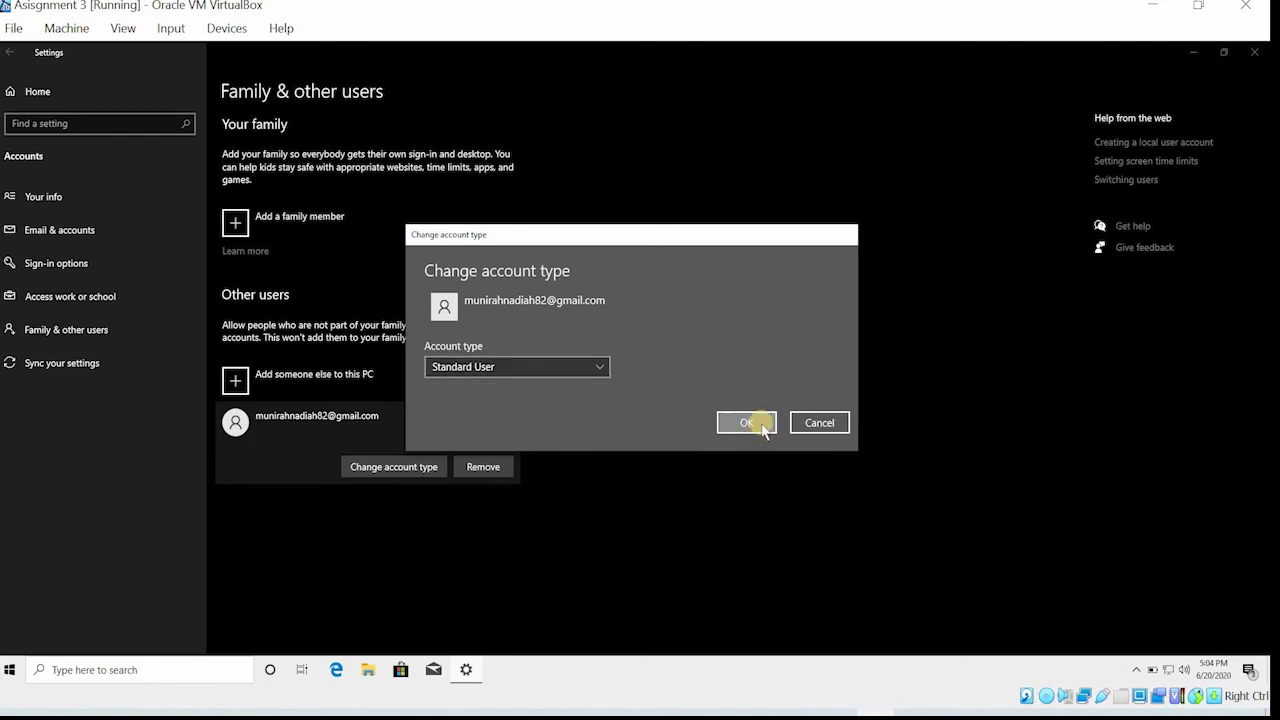
left_click(745, 425)
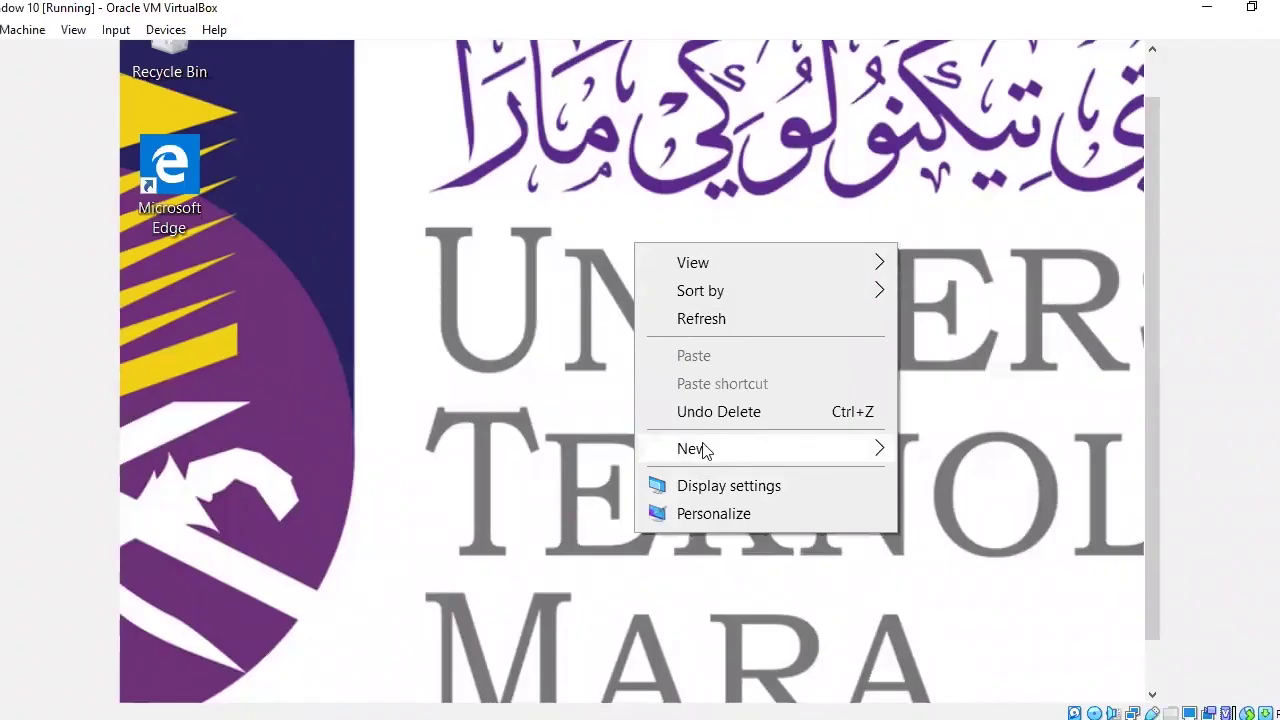
Make a new desktop folder, rename it 'share folder', and drag it beside the Microsoft Edge shortcut.
mouse_move(707, 450)
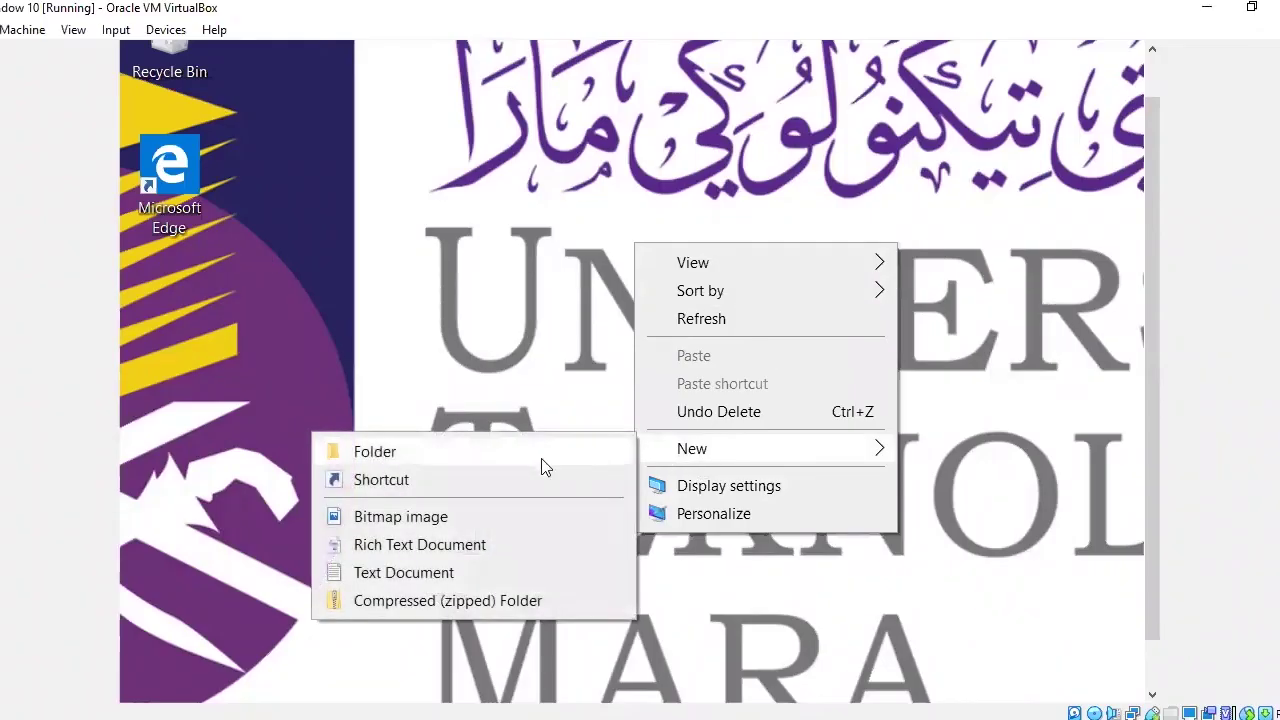
left_click(543, 452)
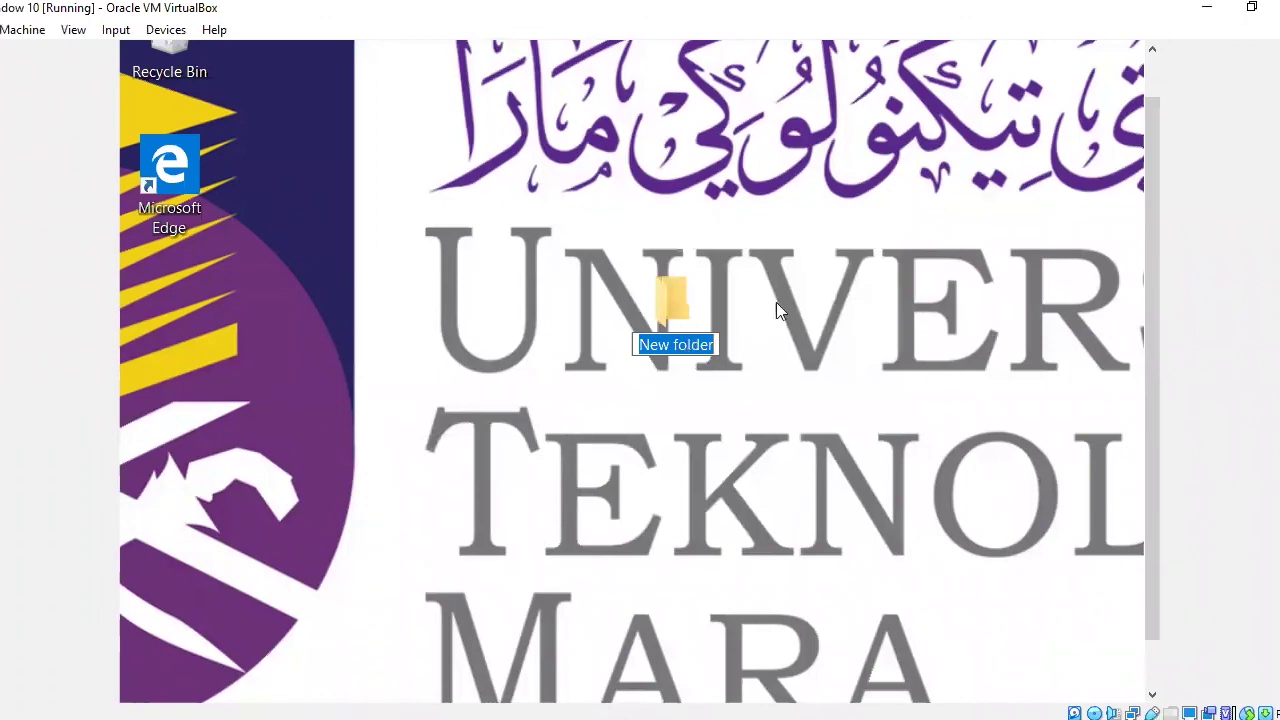
key("BackSpace")
type("sha")
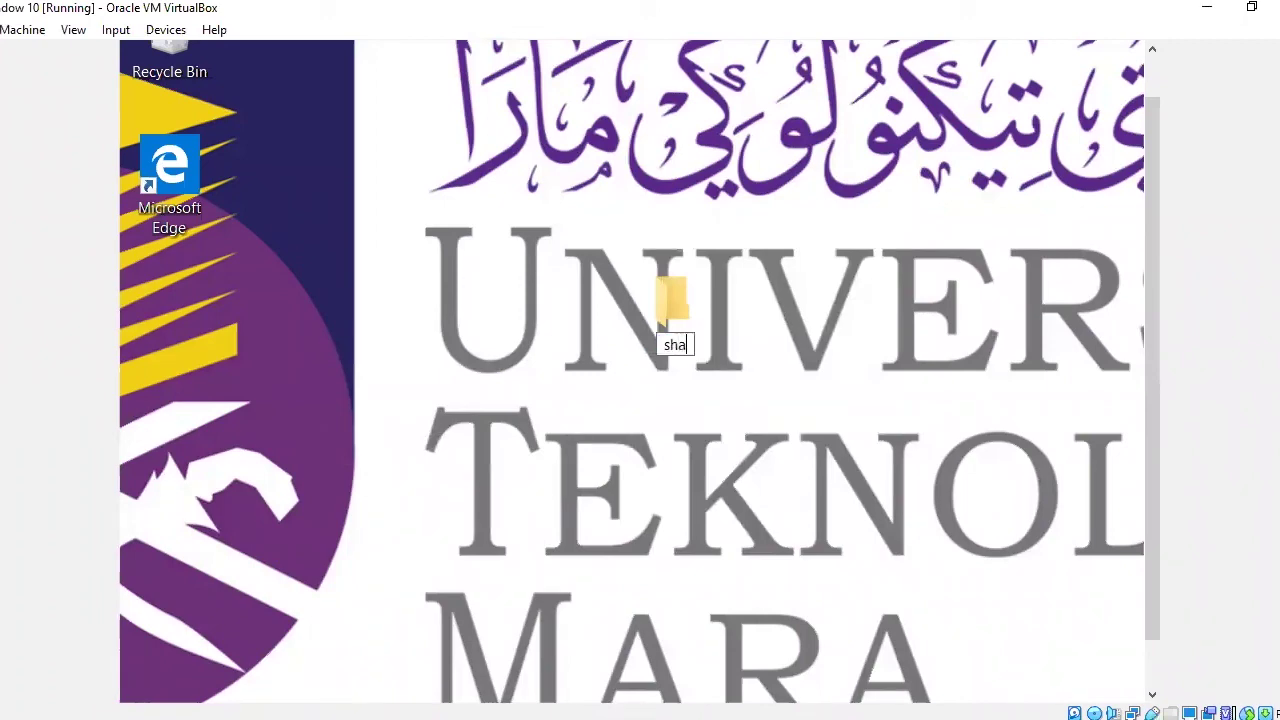
type("re fol")
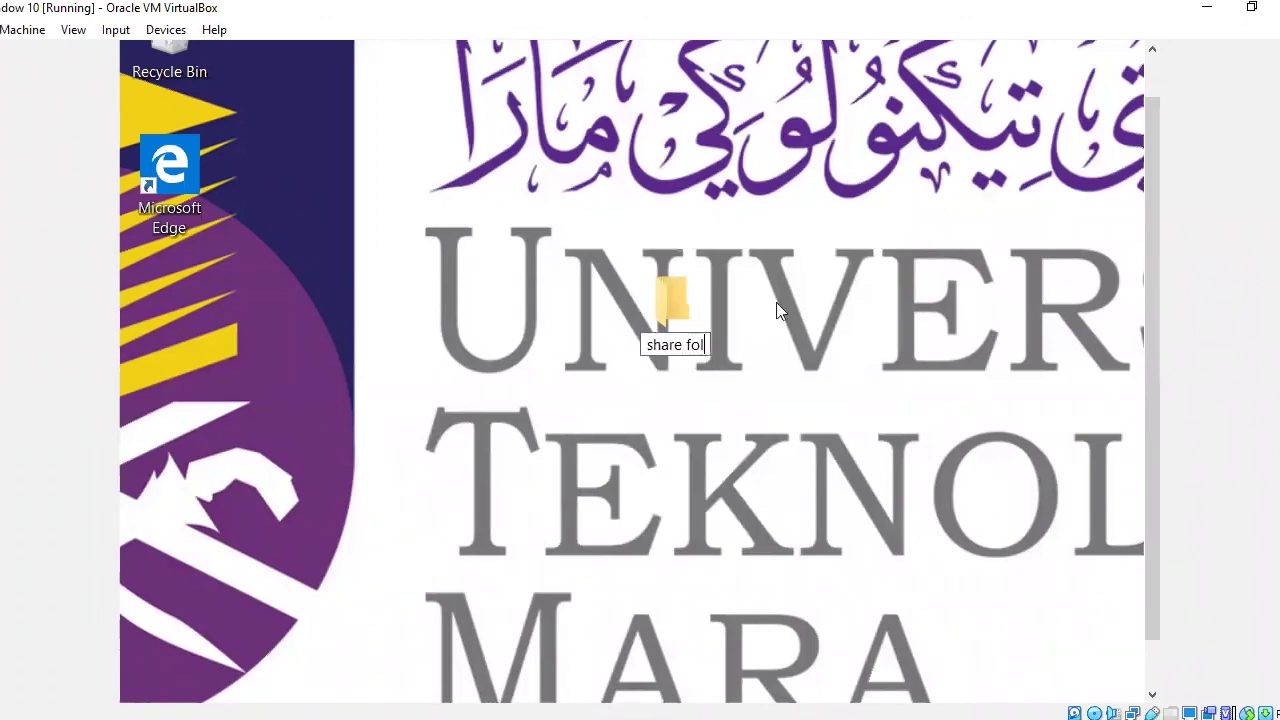
type("der")
key("Return")
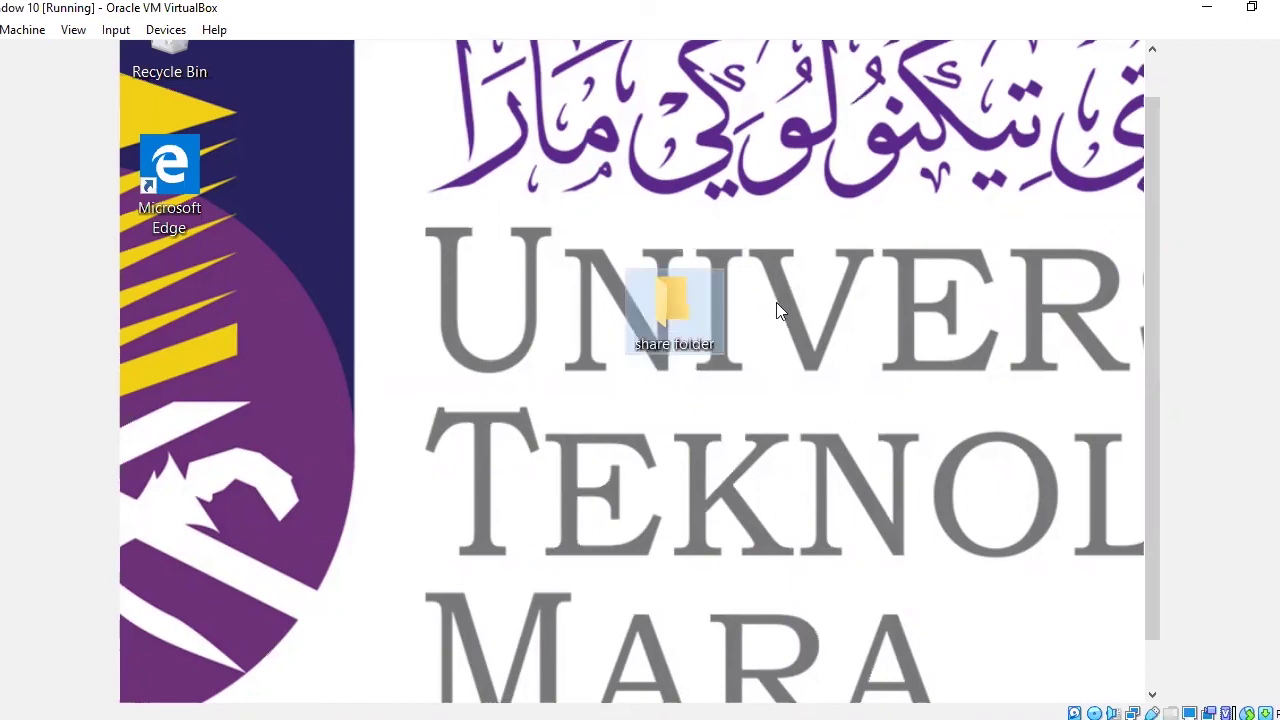
left_click_drag(670, 308, 308, 165)
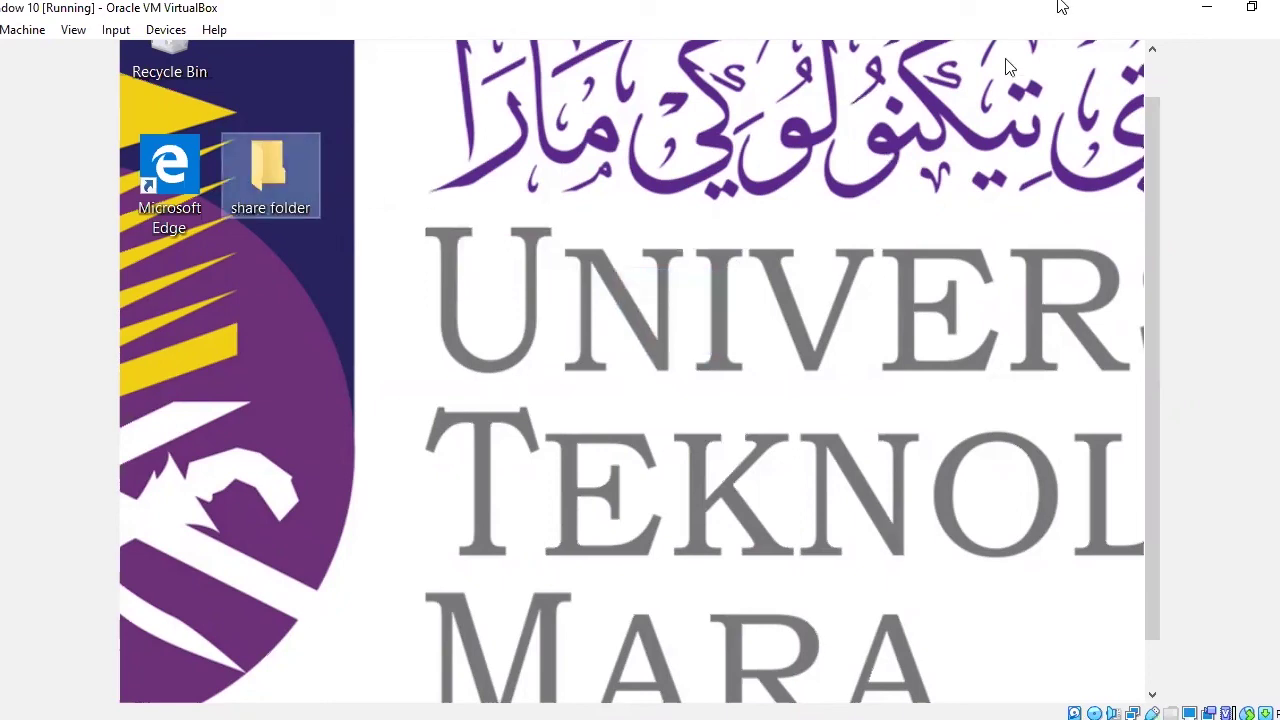
right_click(272, 181)
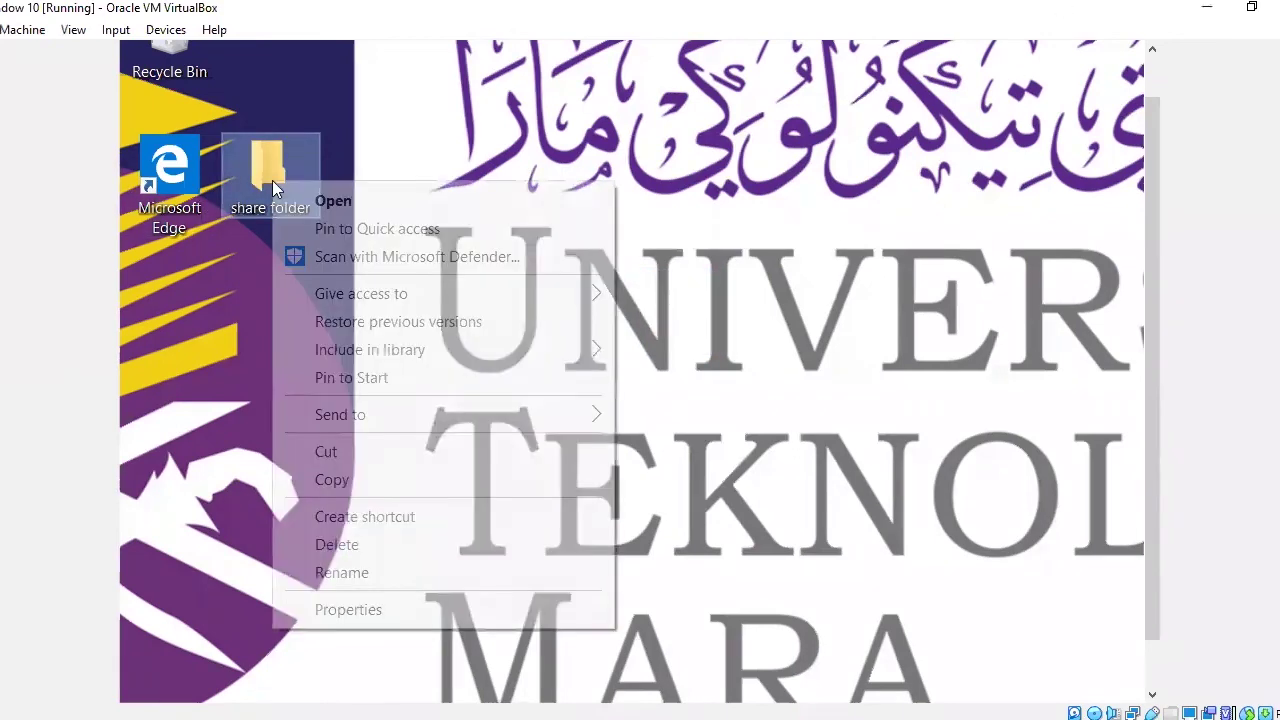
In the folder's Sharing properties, add Everyone with Read permission and share 'share folder'.
left_click(348, 612)
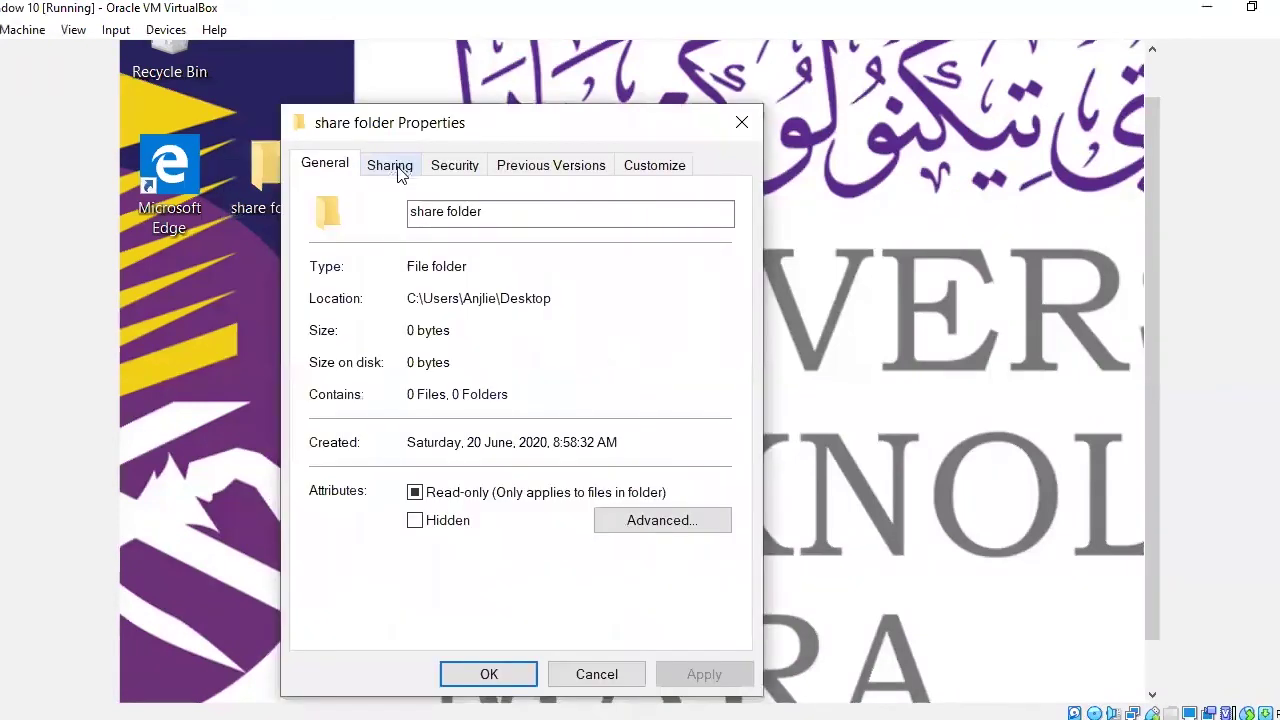
left_click(395, 166)
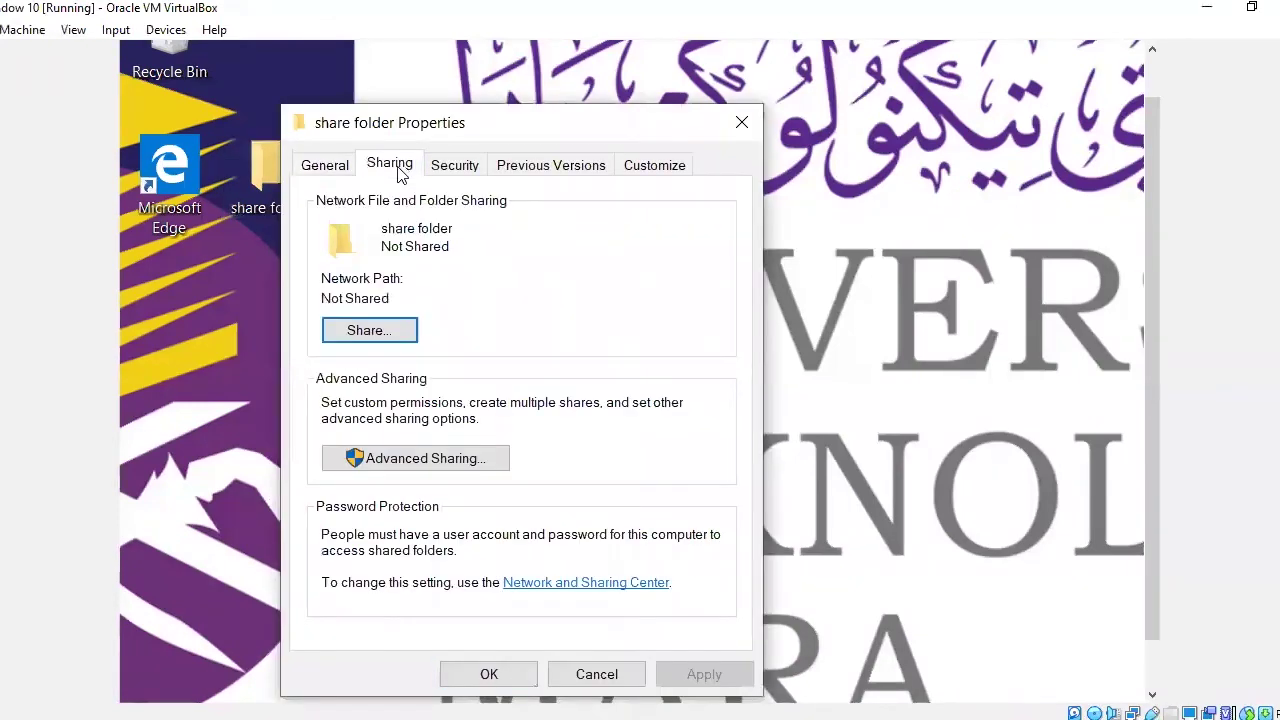
left_click(371, 335)
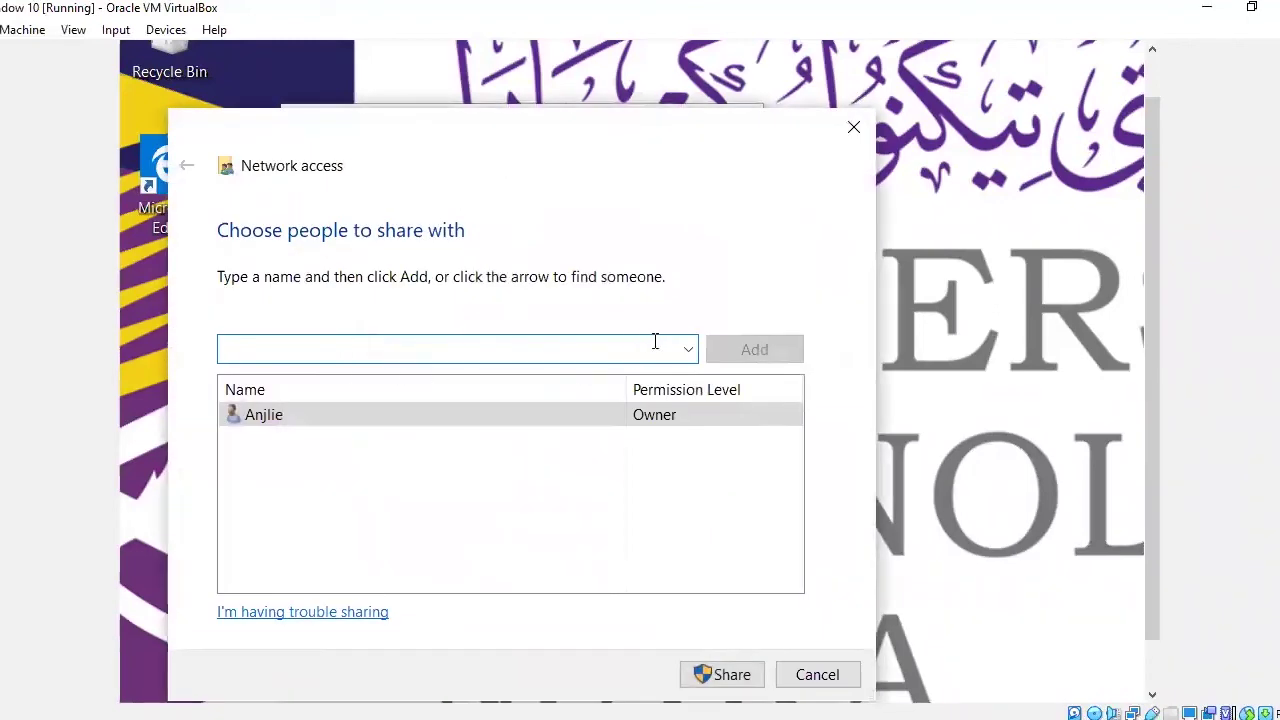
left_click(686, 352)
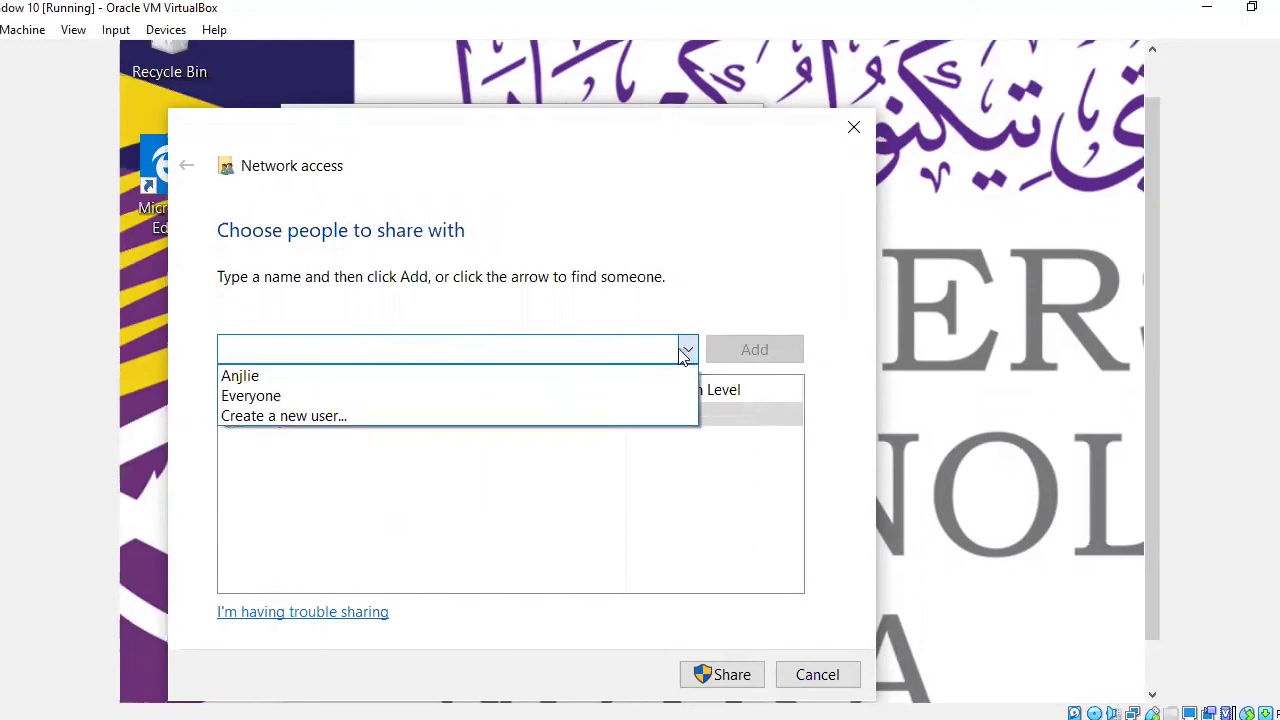
left_click(538, 398)
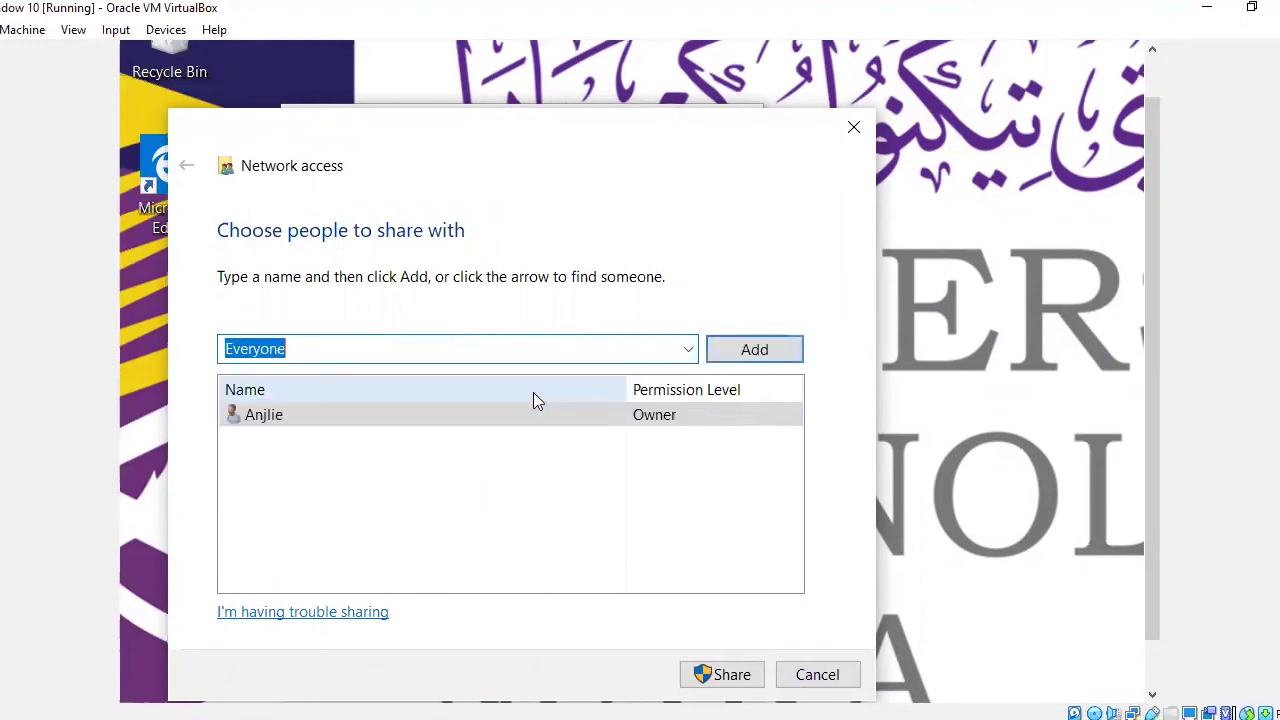
left_click(731, 350)
left_click(731, 350)
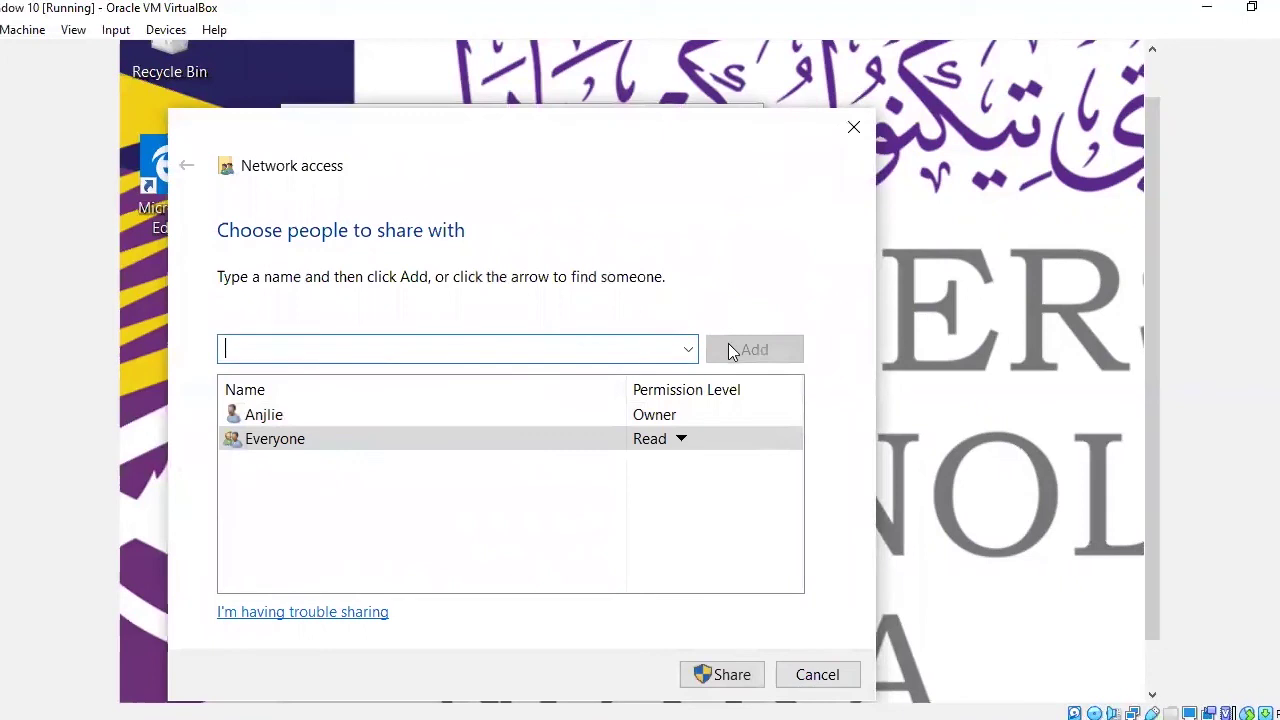
left_click(705, 675)
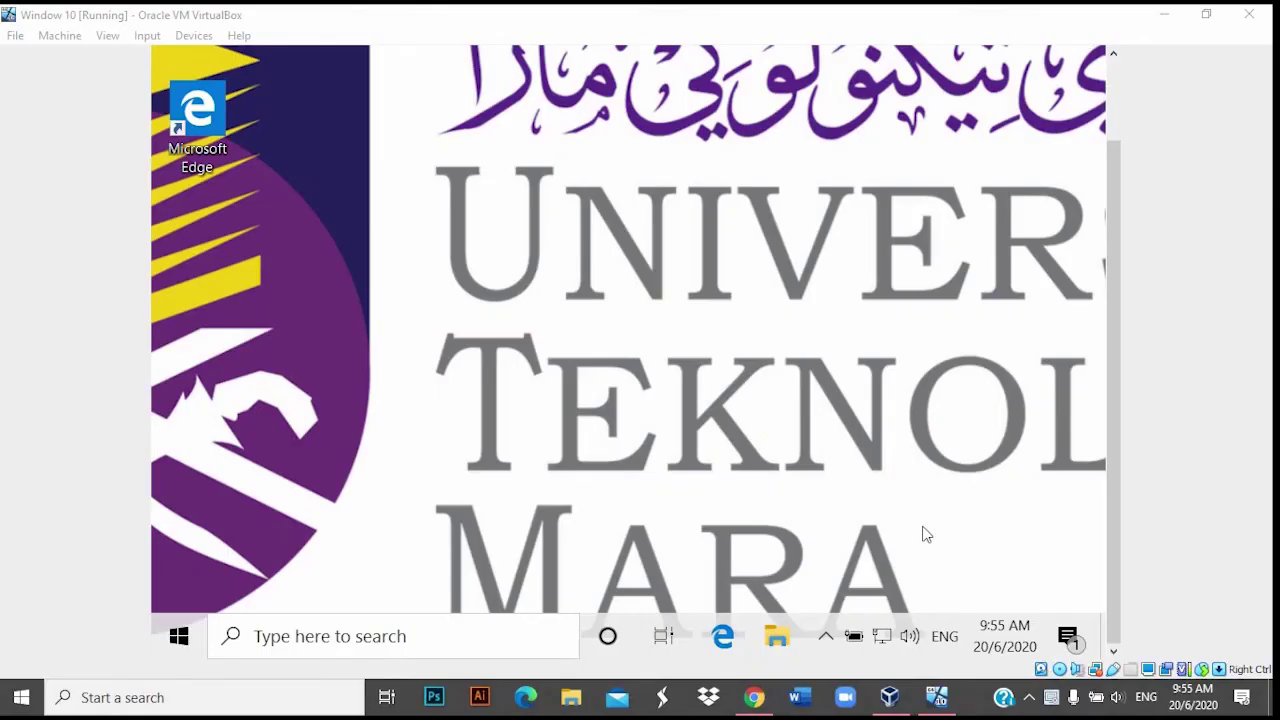
right_click(634, 640)
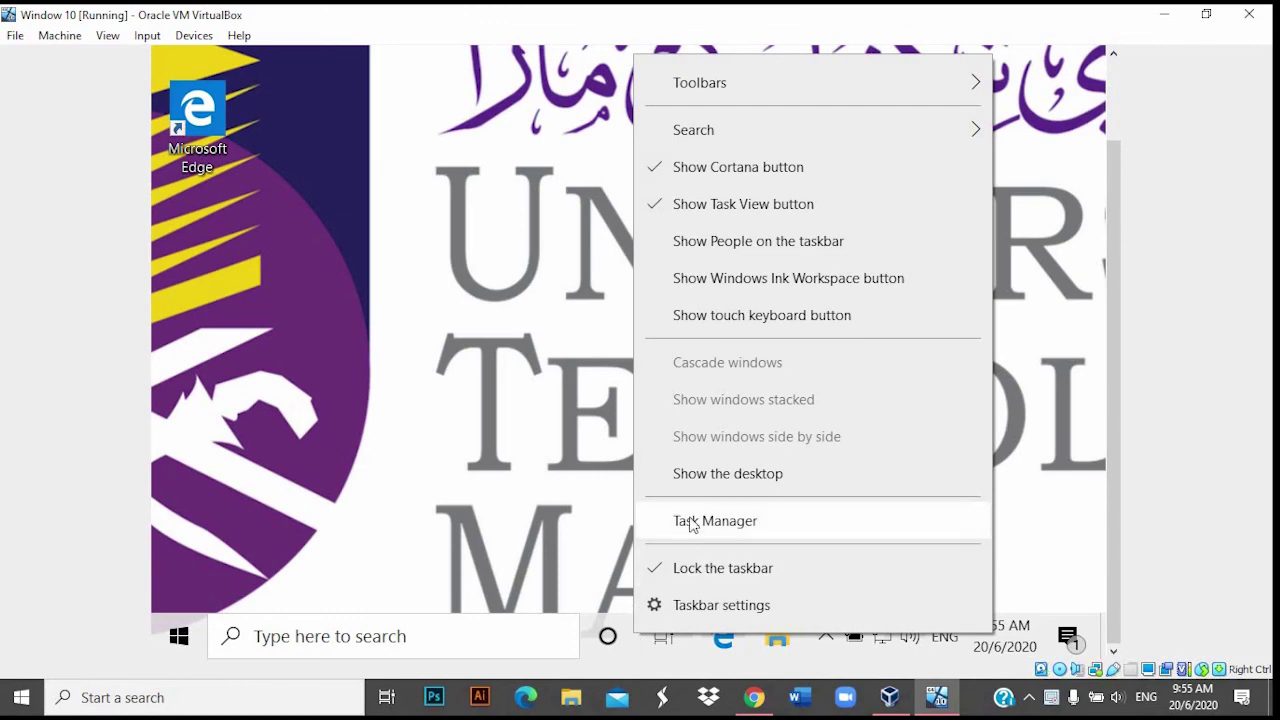